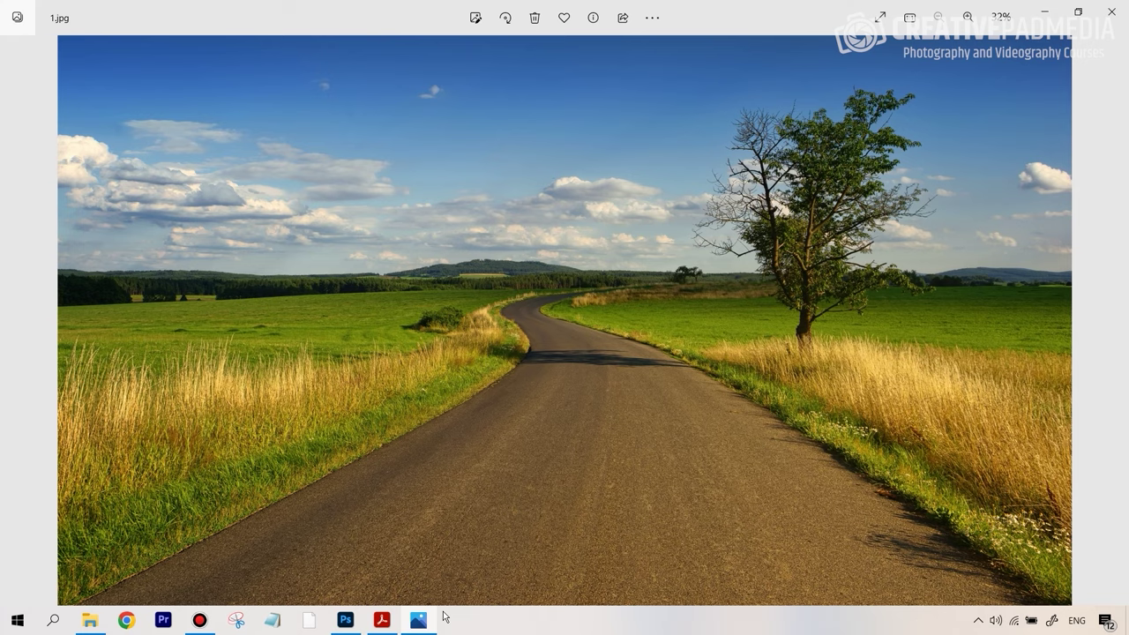
Compare the country road photo 1.jpg with the roller-skater handstand photo 1a.jpg
{"action": "key", "text": "Right"}
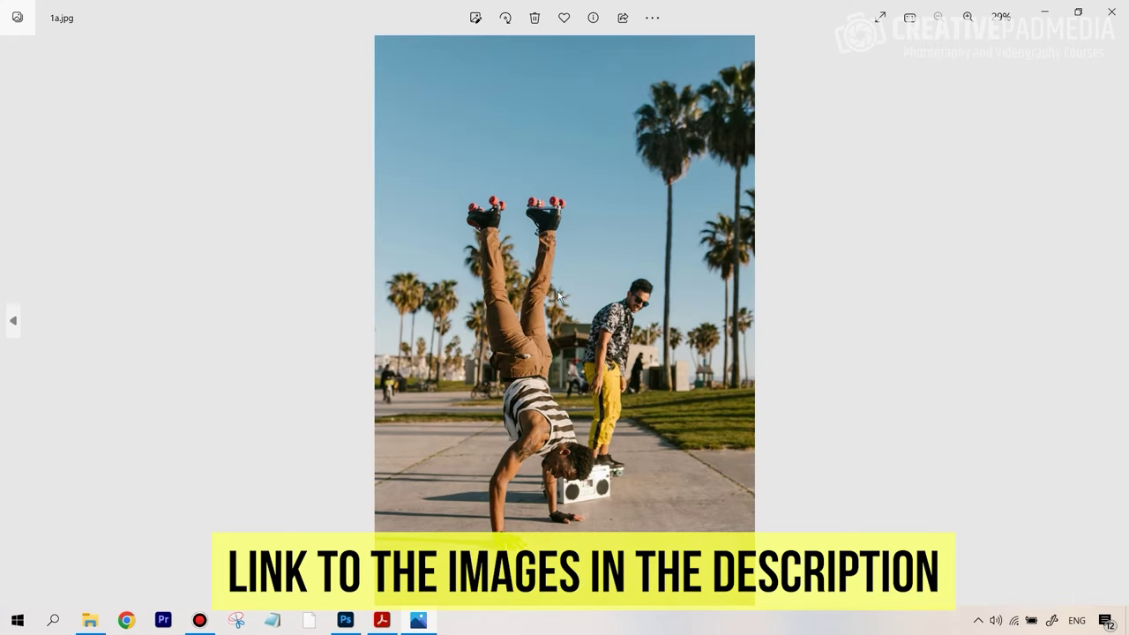
{"action": "key", "text": "Left"}
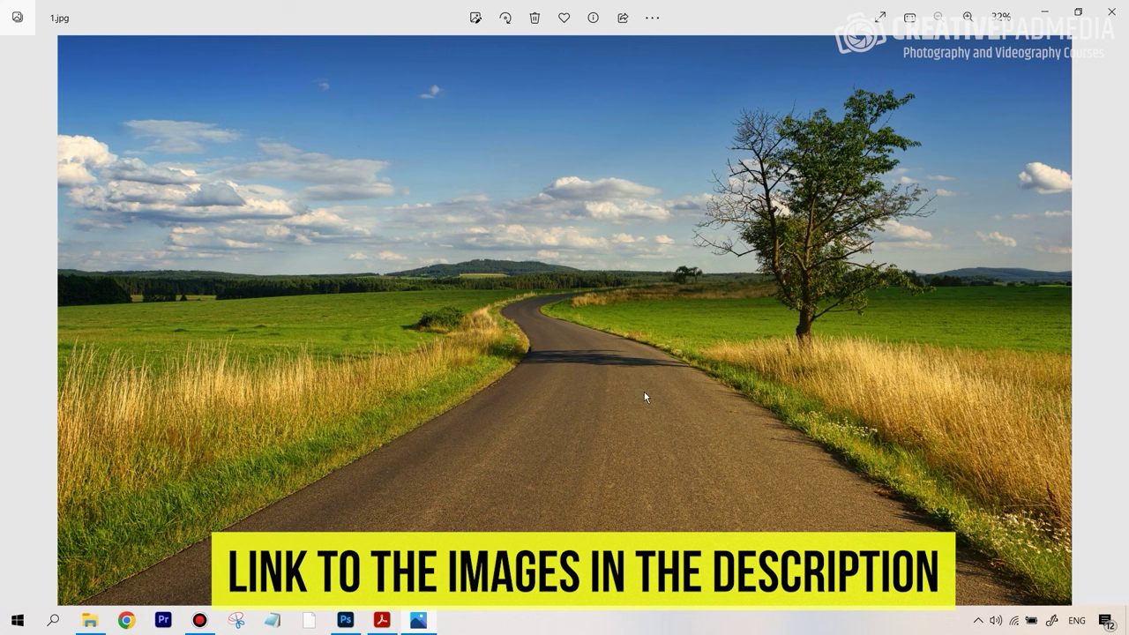
{"action": "key", "text": "Right"}
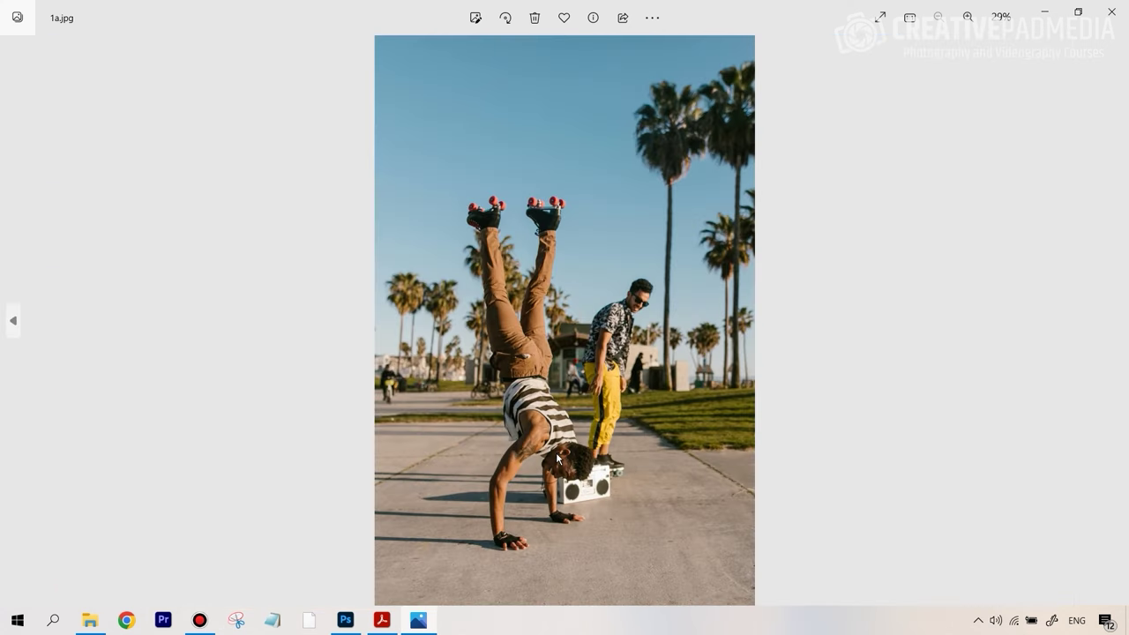
{"action": "key", "text": "Left"}
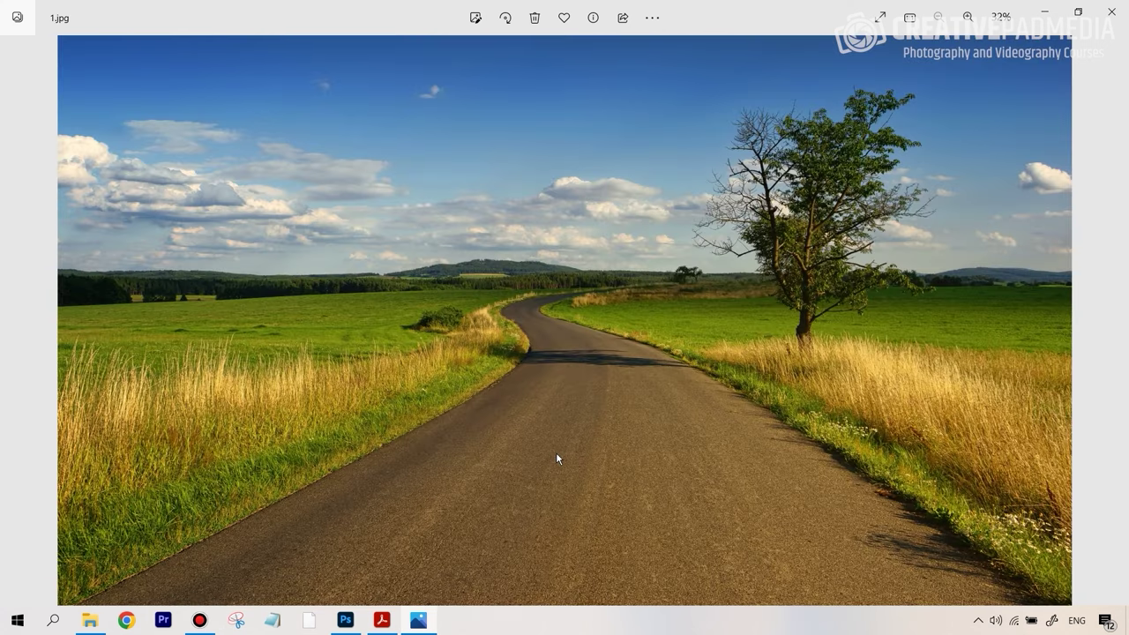
{"action": "key", "text": "Right"}
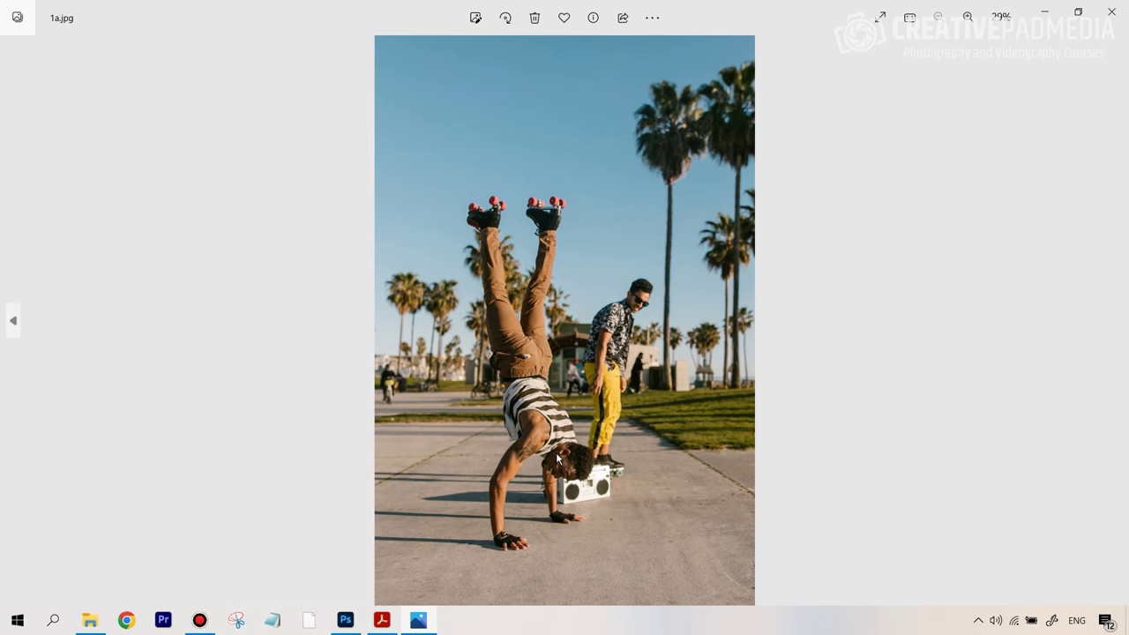
{"action": "key", "text": "Left"}
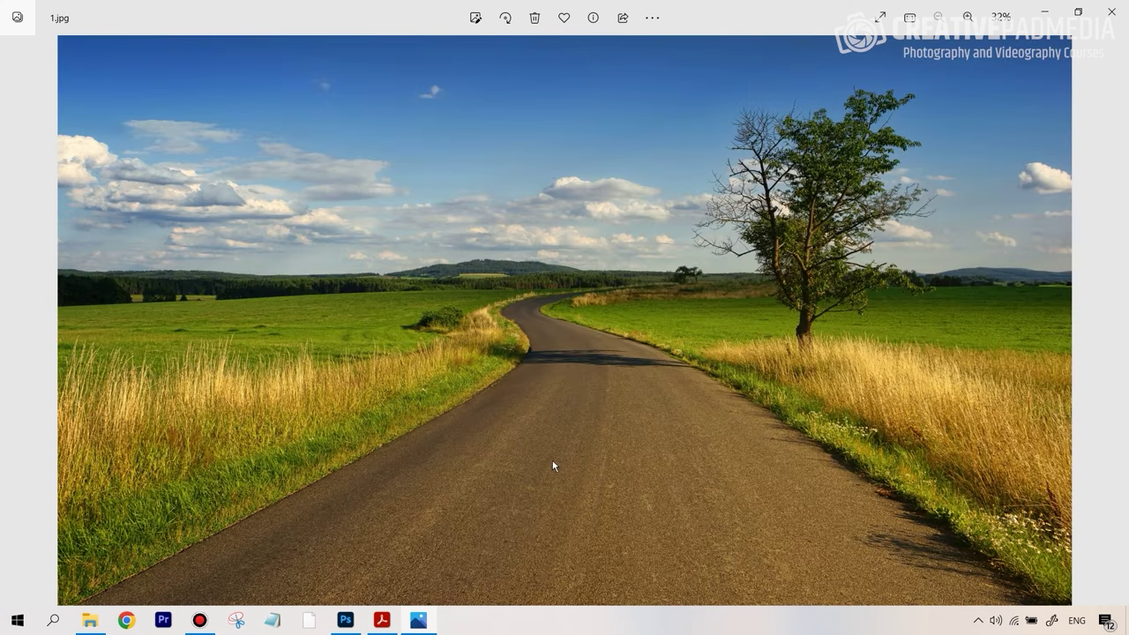
Switch to Acrobat and read through the steps in Compositing Steps Sheet.pdf
{"action": "left_click", "coordinate": [381, 620]}
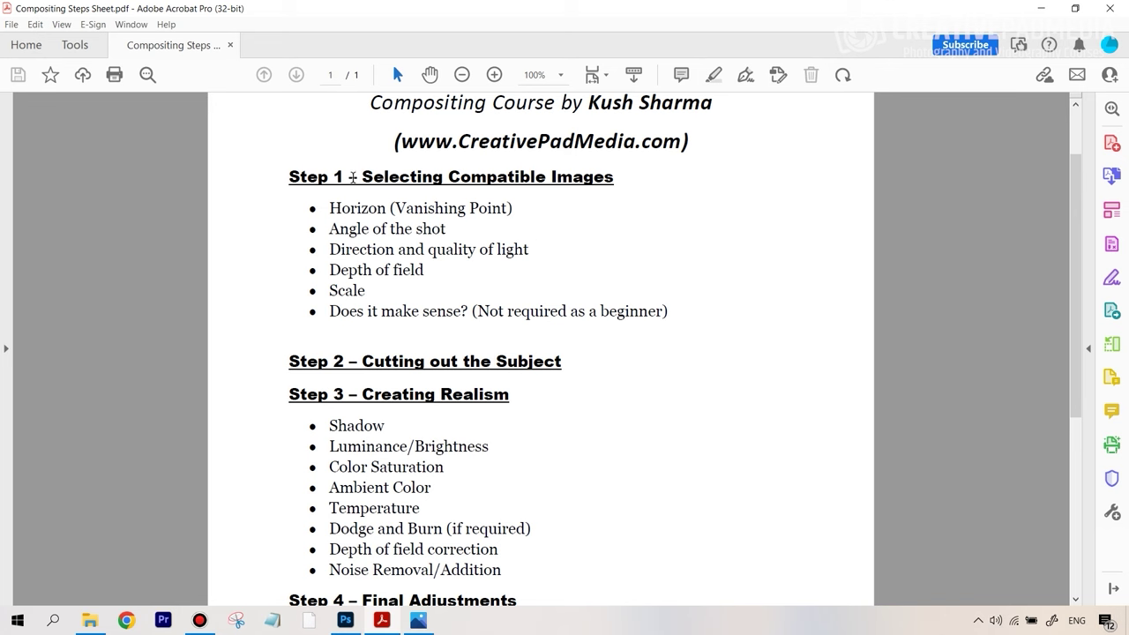
{"action": "scroll", "coordinate": [358, 293], "scroll_direction": "down", "scroll_amount": 2}
{"action": "scroll", "coordinate": [392, 144], "scroll_direction": "up", "scroll_amount": 1}
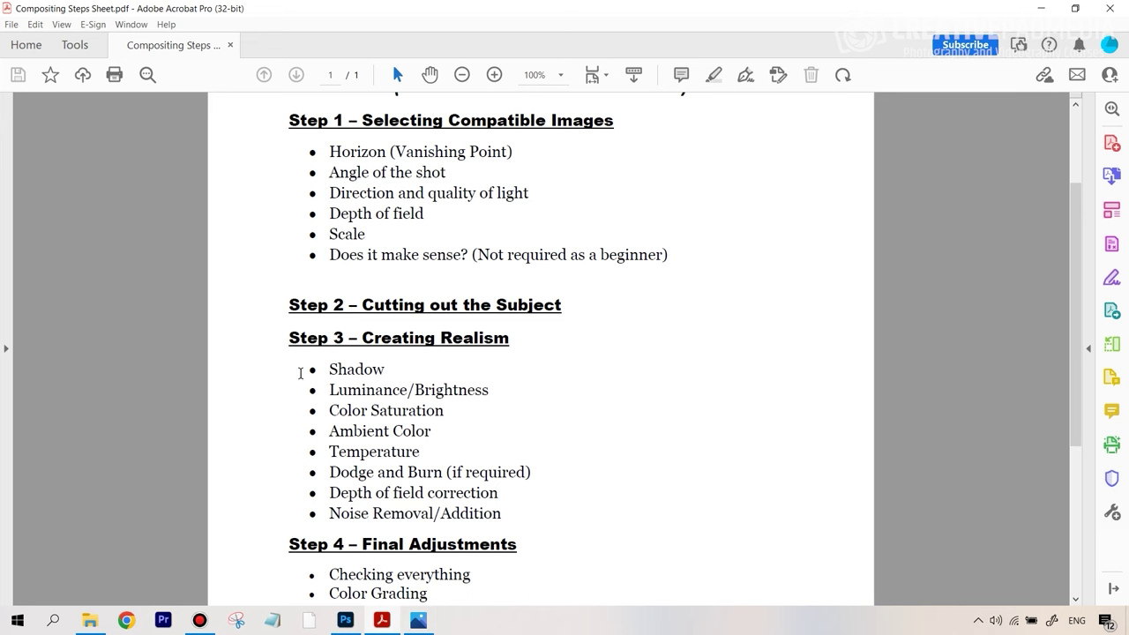
{"action": "scroll", "coordinate": [631, 261], "scroll_direction": "up", "scroll_amount": 1}
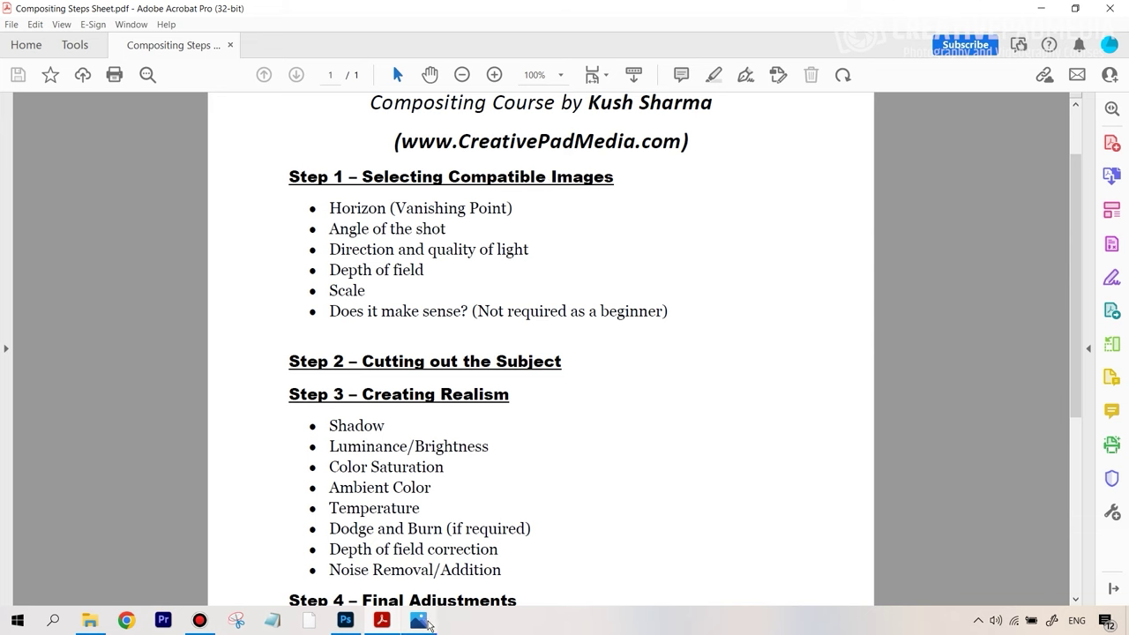
Switch to Photos and compare the road background with the handstand subject photo again
{"action": "left_click", "coordinate": [422, 620]}
{"action": "key", "text": "Right"}
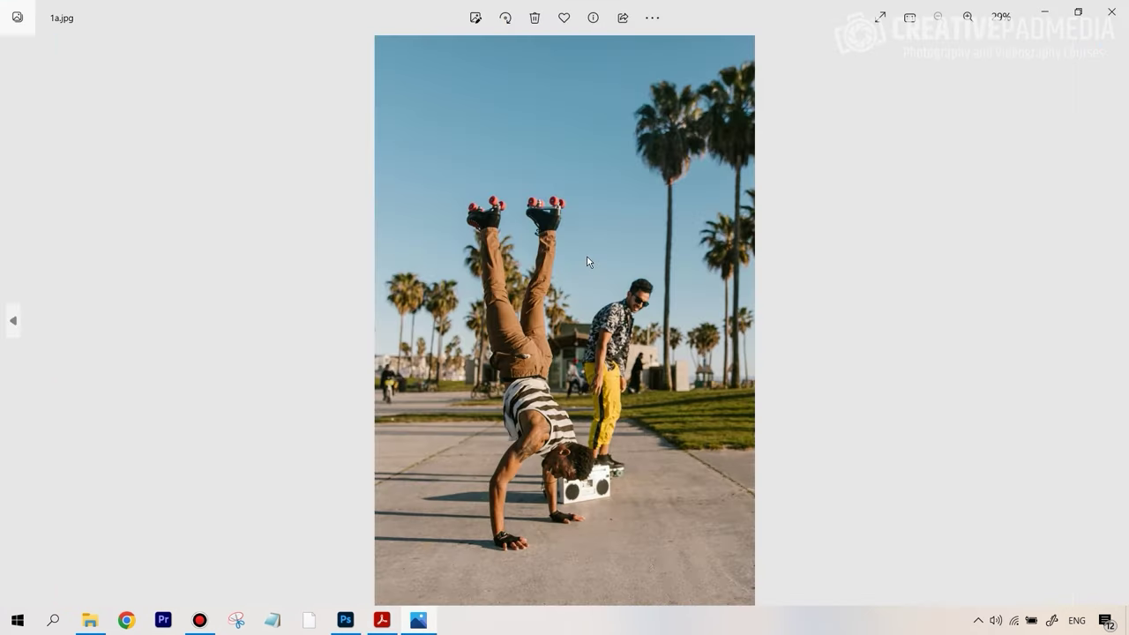
{"action": "key", "text": "Left"}
{"action": "key", "text": "Right"}
{"action": "key", "text": "Left"}
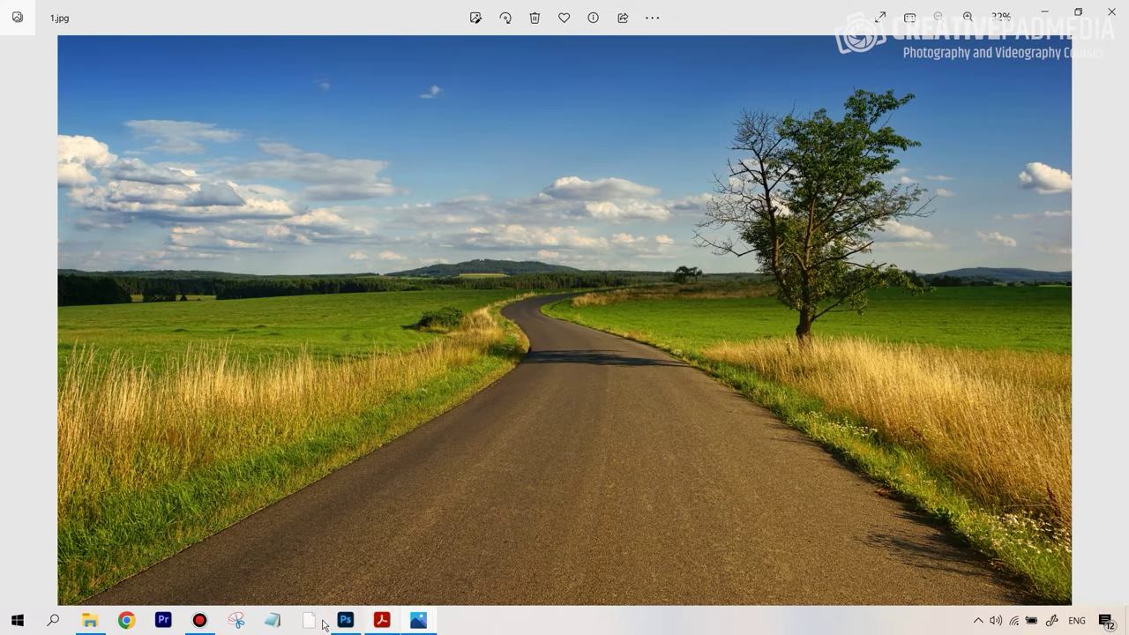
Return to the steps sheet in Acrobat and examine the Step 1 criteria, highlighting the Vanishing Point entry
{"action": "left_click", "coordinate": [383, 622]}
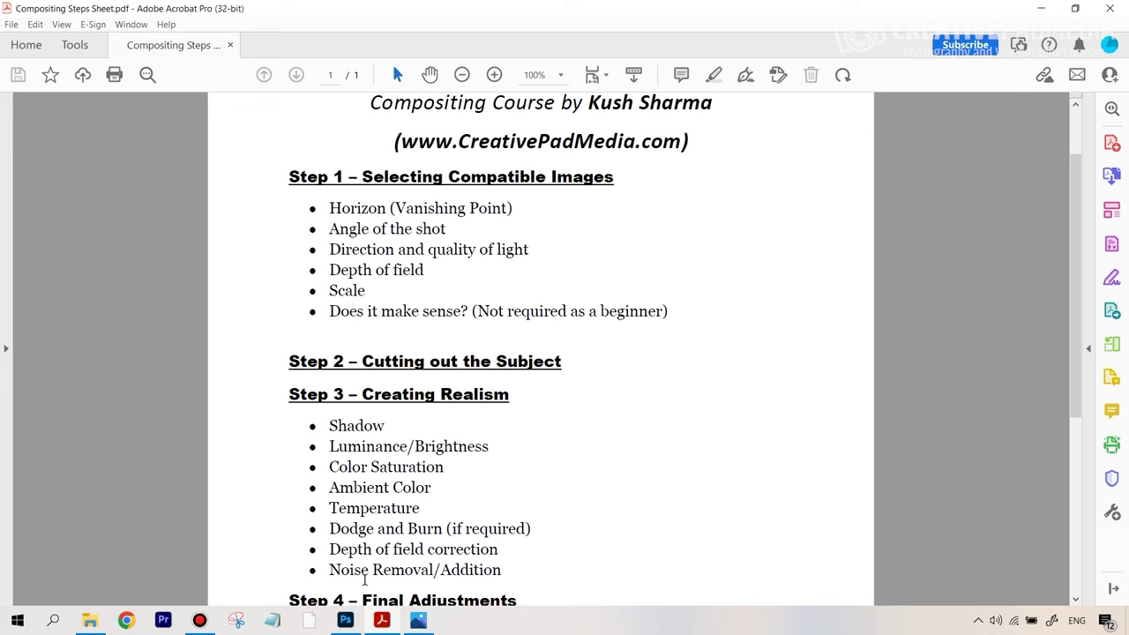
{"action": "left_click", "coordinate": [350, 625]}
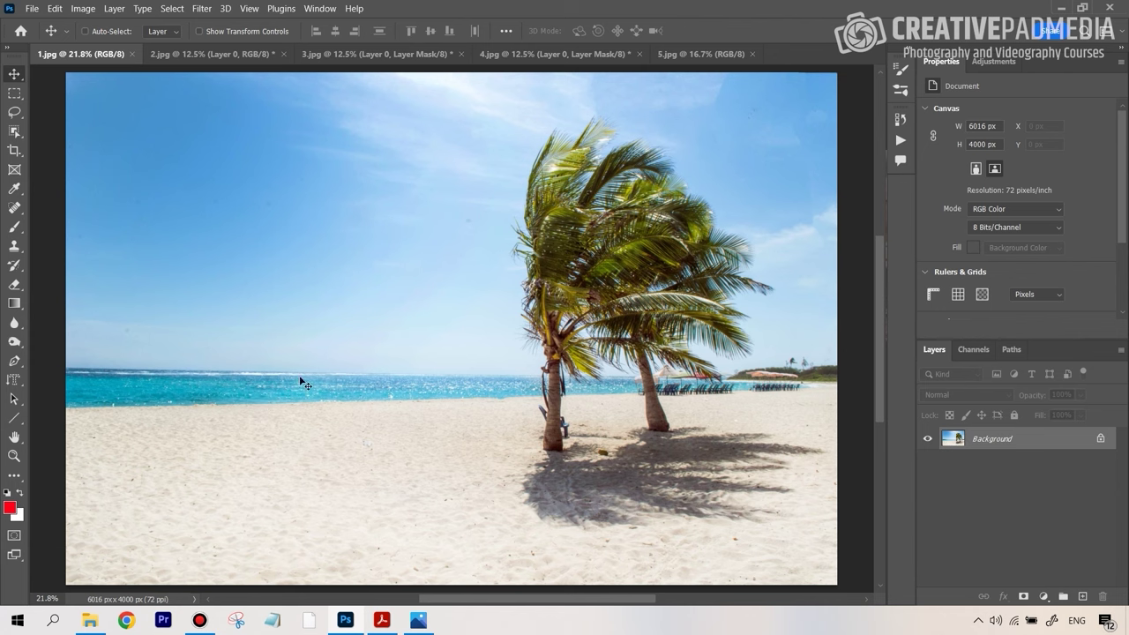
{"action": "left_click", "coordinate": [377, 624]}
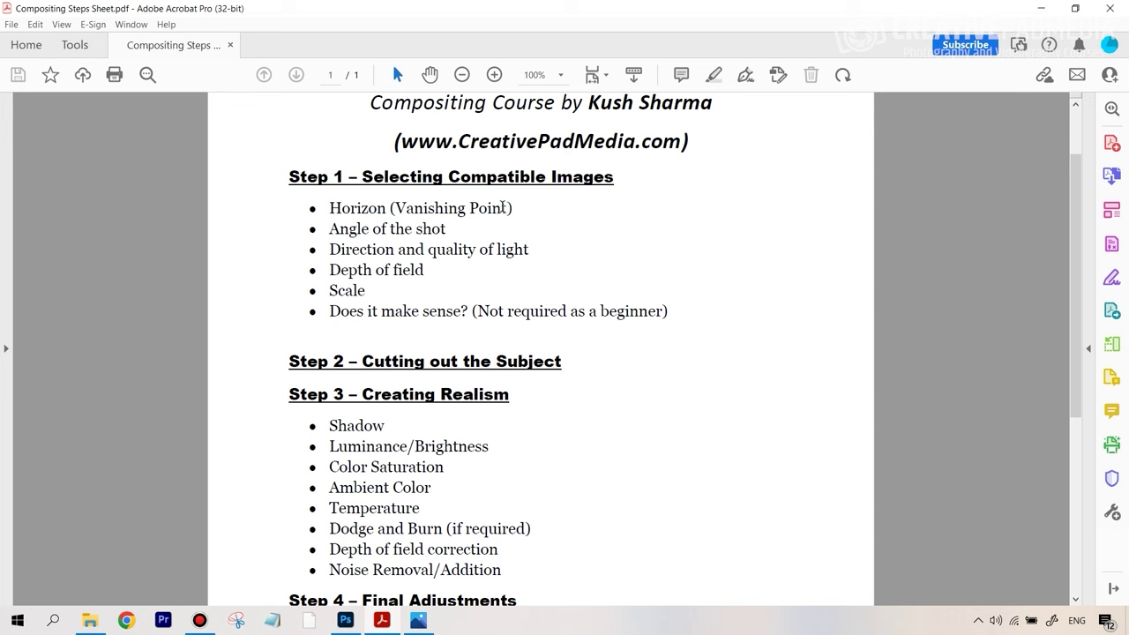
{"action": "left_click_drag", "start_coordinate": [394, 208], "coordinate": [511, 209]}
{"action": "left_click", "coordinate": [486, 230]}
{"action": "mouse_move", "coordinate": [416, 625]}
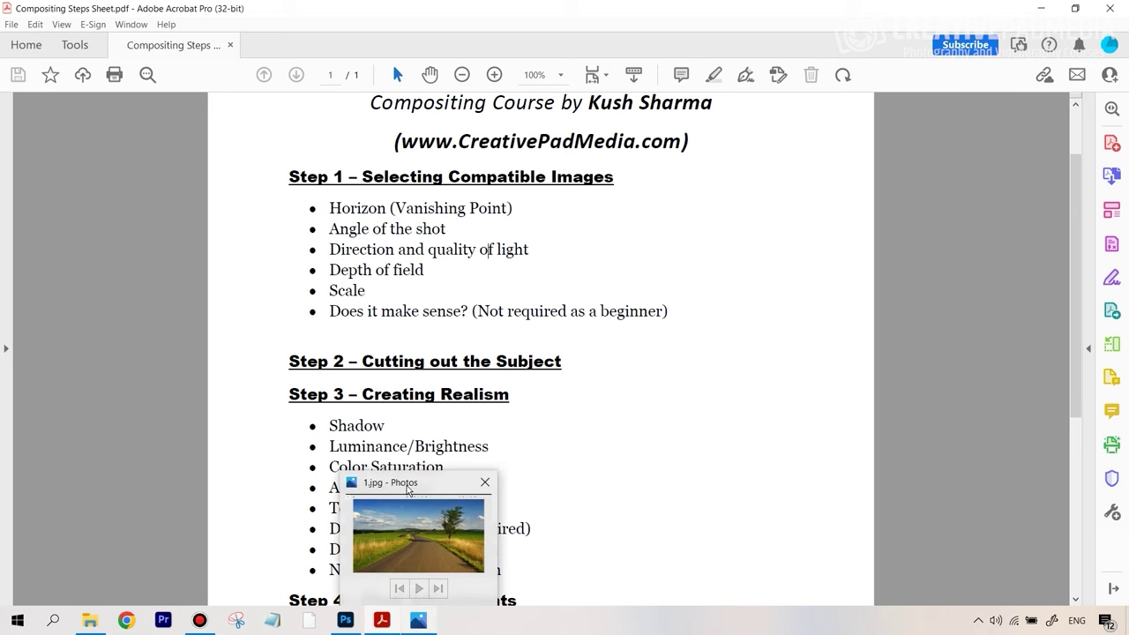
Switch to Photoshop and disable the layer mask on Layer 0 in 2.jpg
{"action": "left_click", "coordinate": [345, 619]}
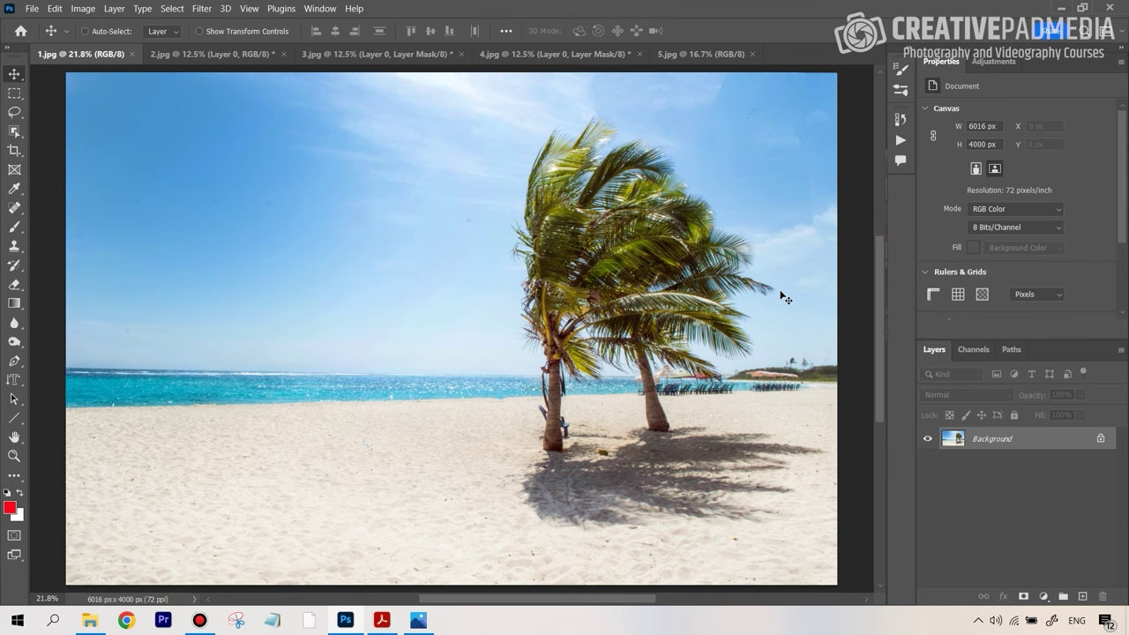
{"action": "left_click", "coordinate": [188, 55]}
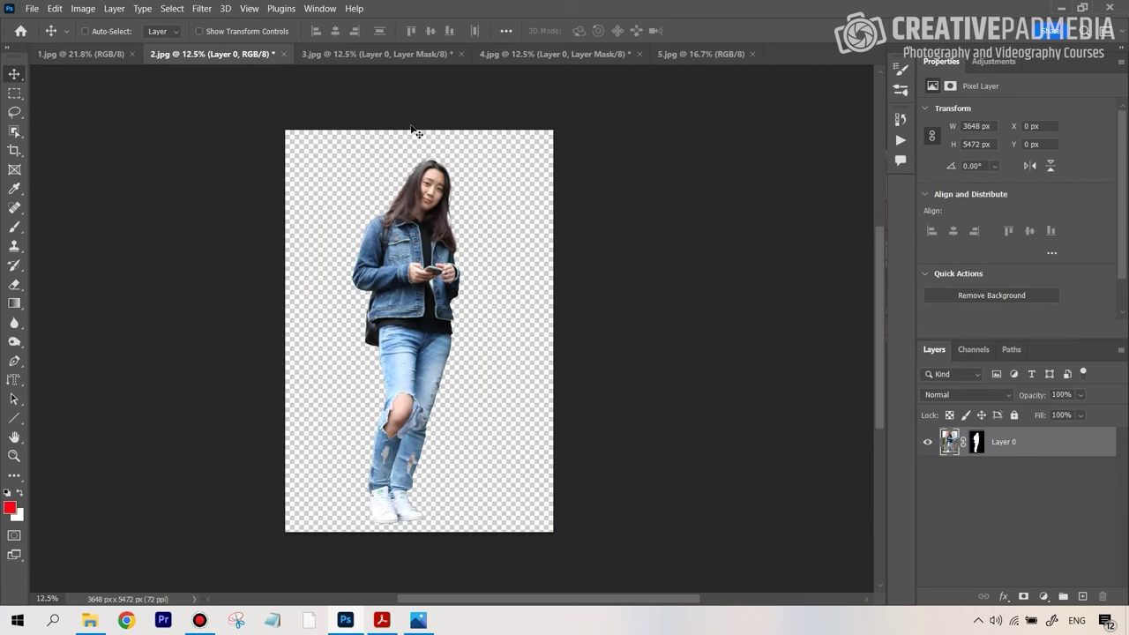
{"action": "right_click", "coordinate": [976, 447]}
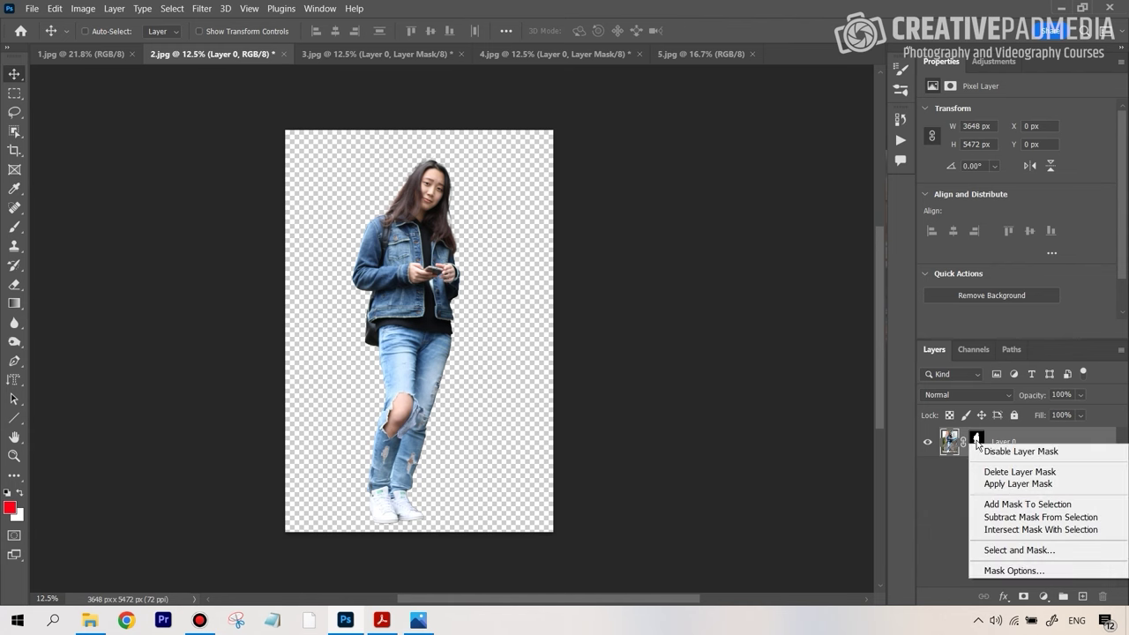
{"action": "left_click", "coordinate": [1020, 452]}
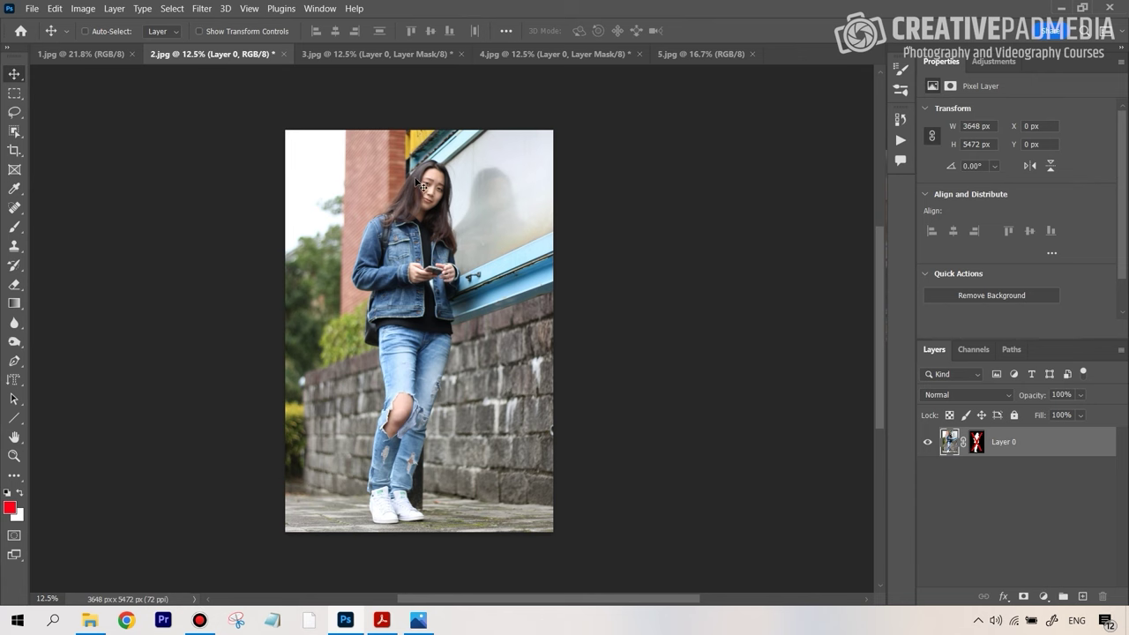
Compare the beach photo 1.jpg with the portrait 2.jpg for horizon and vanishing point, consulting Step 1 of the compositing sheet in Acrobat
{"action": "left_click", "coordinate": [82, 54]}
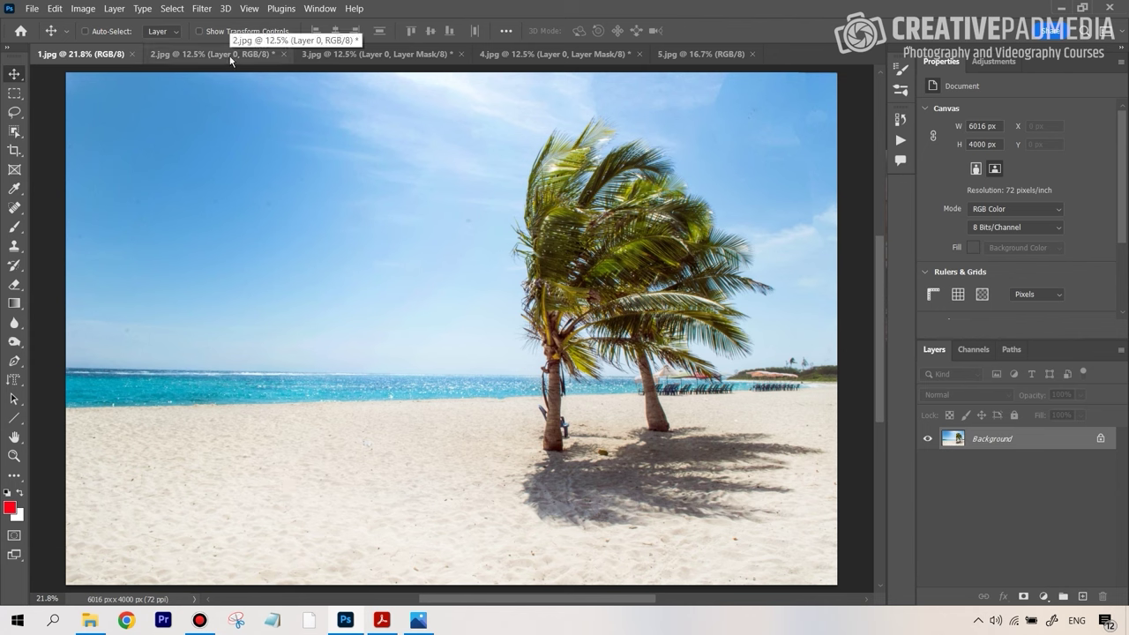
{"action": "left_click", "coordinate": [381, 620]}
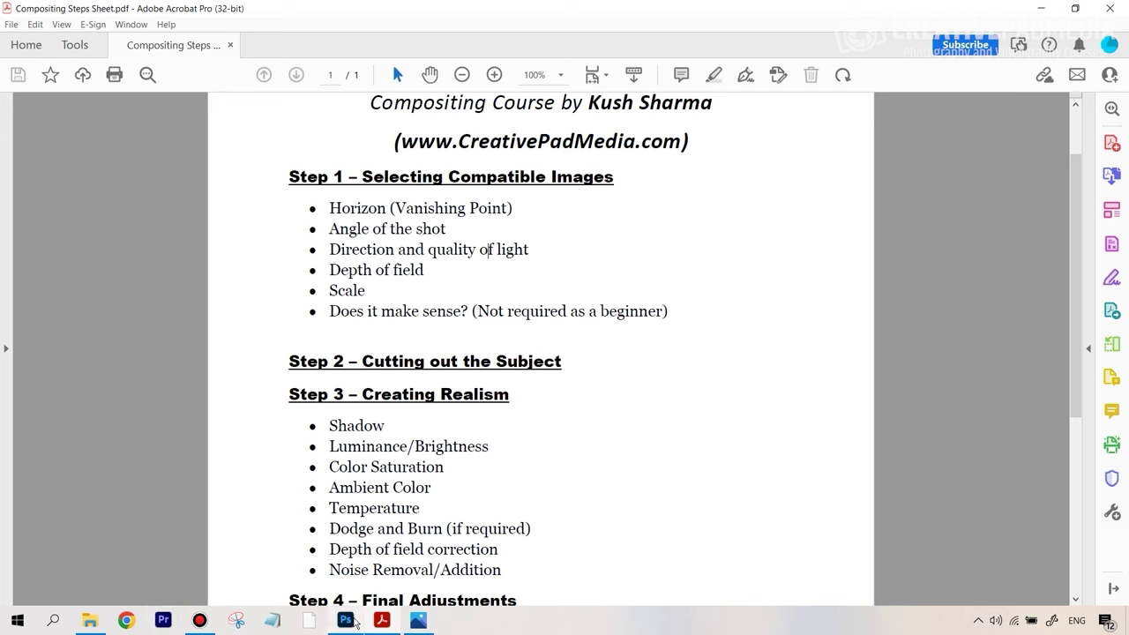
{"action": "left_click", "coordinate": [345, 620]}
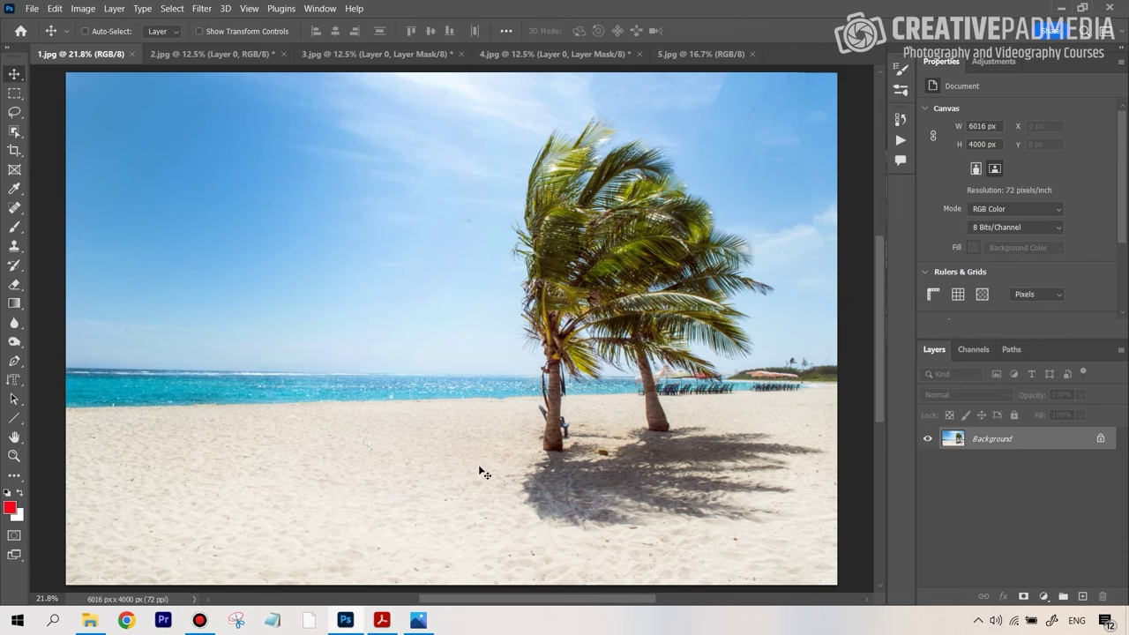
{"action": "left_click", "coordinate": [220, 54]}
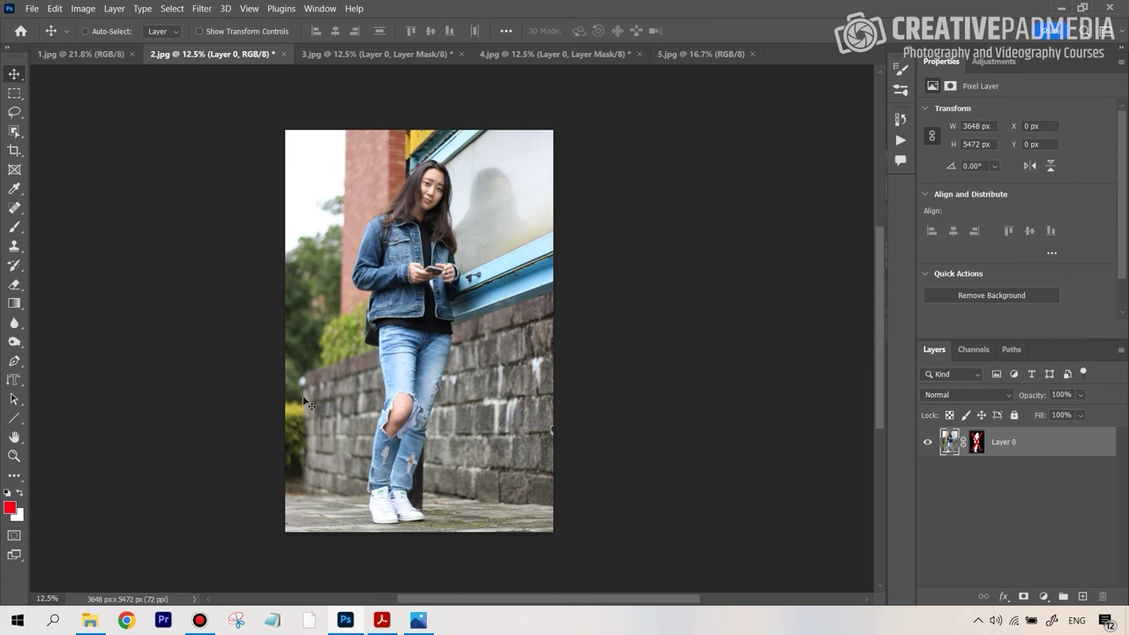
{"action": "left_click", "coordinate": [98, 55]}
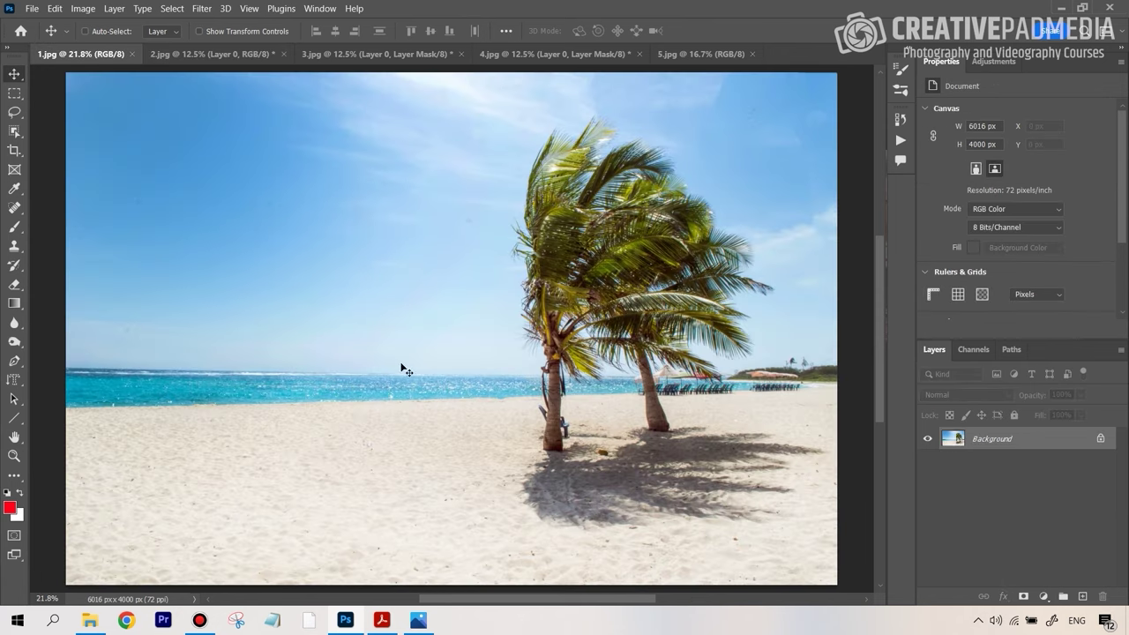
{"action": "left_click", "coordinate": [260, 55]}
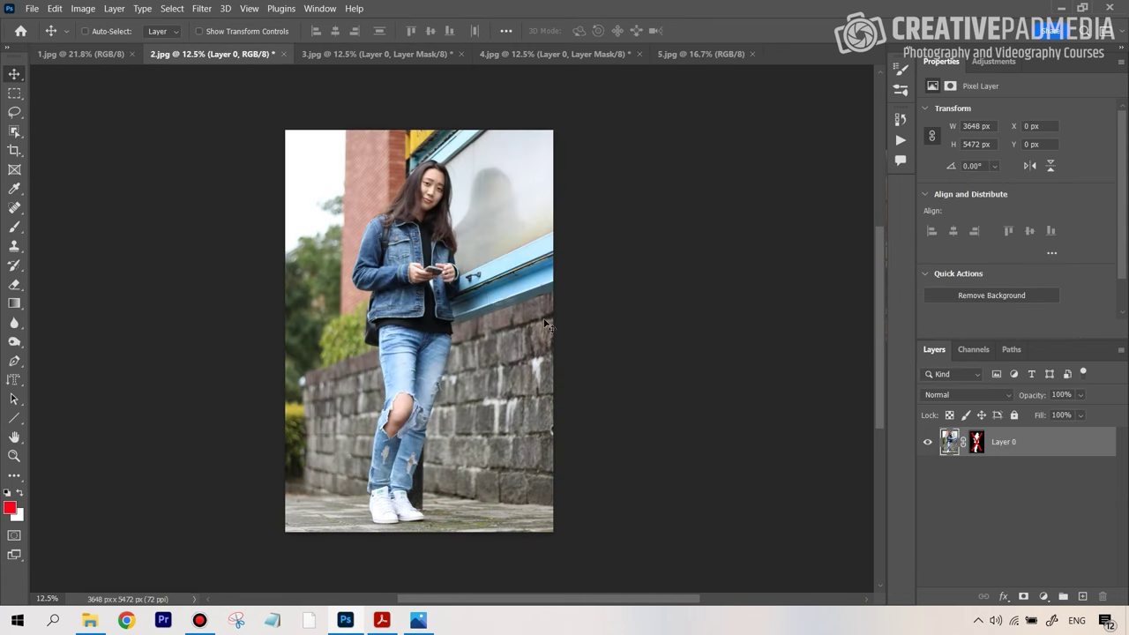
{"action": "left_click", "coordinate": [81, 54]}
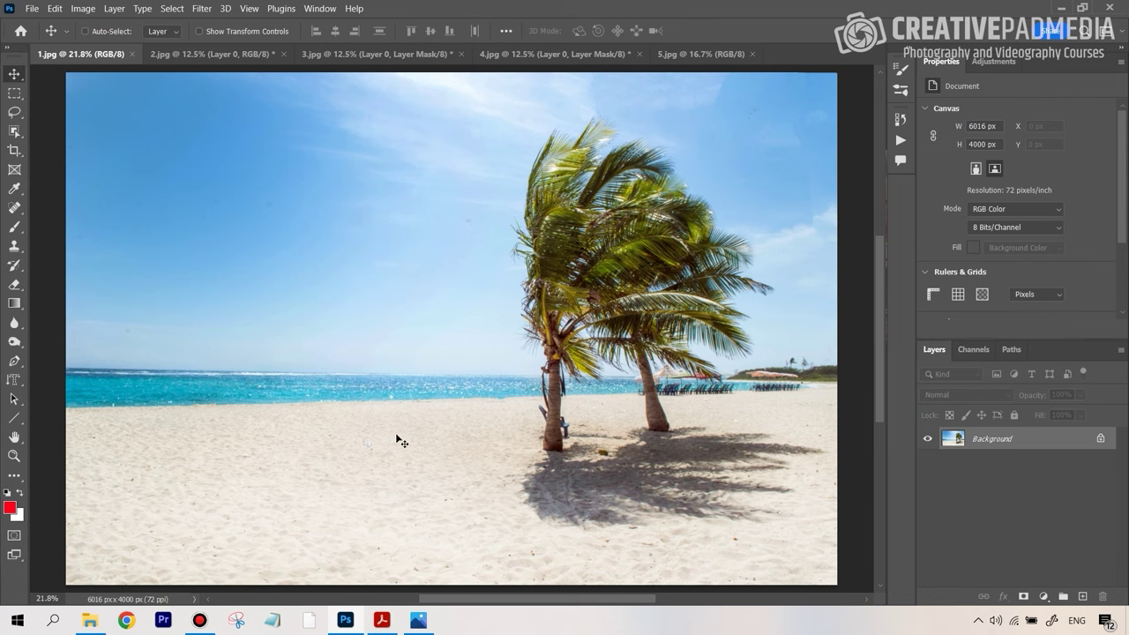
{"action": "left_click", "coordinate": [200, 57]}
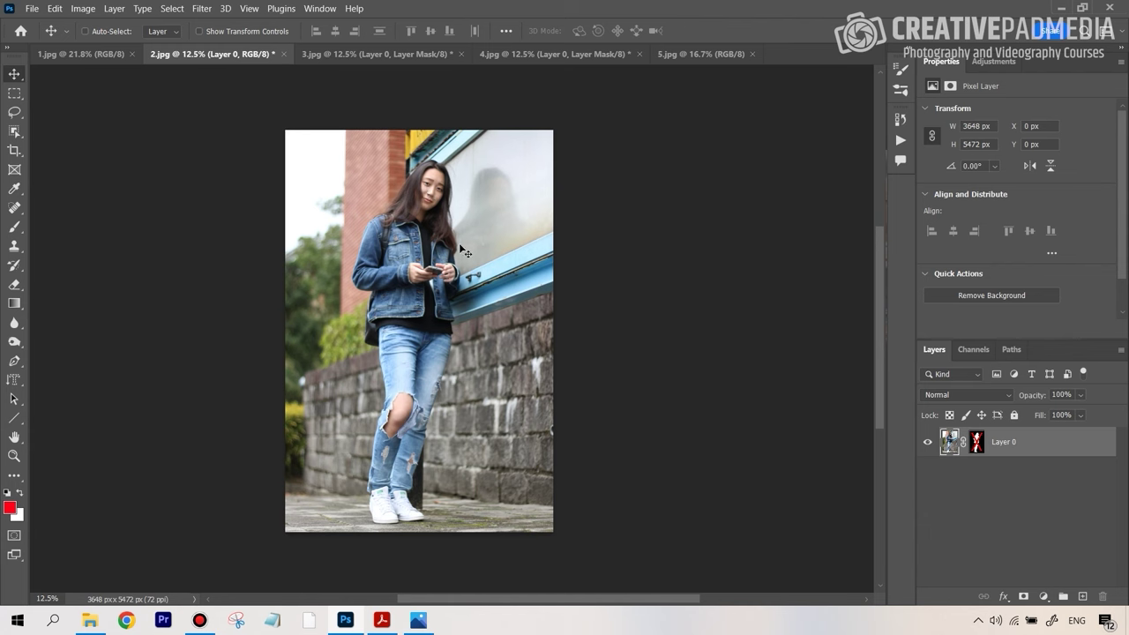
{"action": "left_click", "coordinate": [381, 620]}
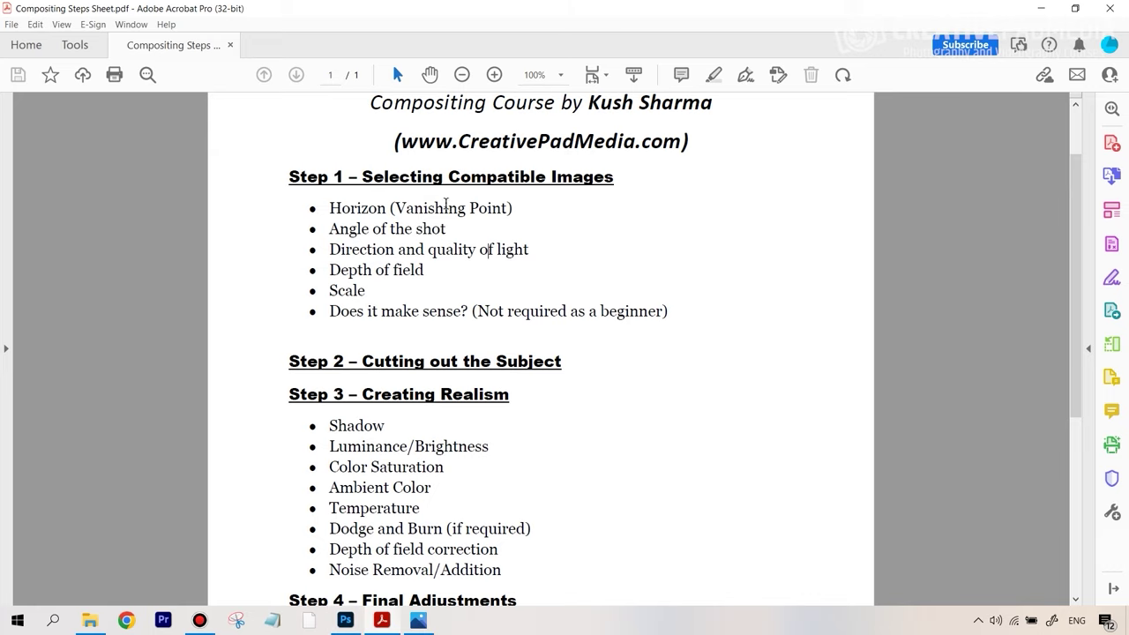
{"action": "left_click", "coordinate": [345, 620]}
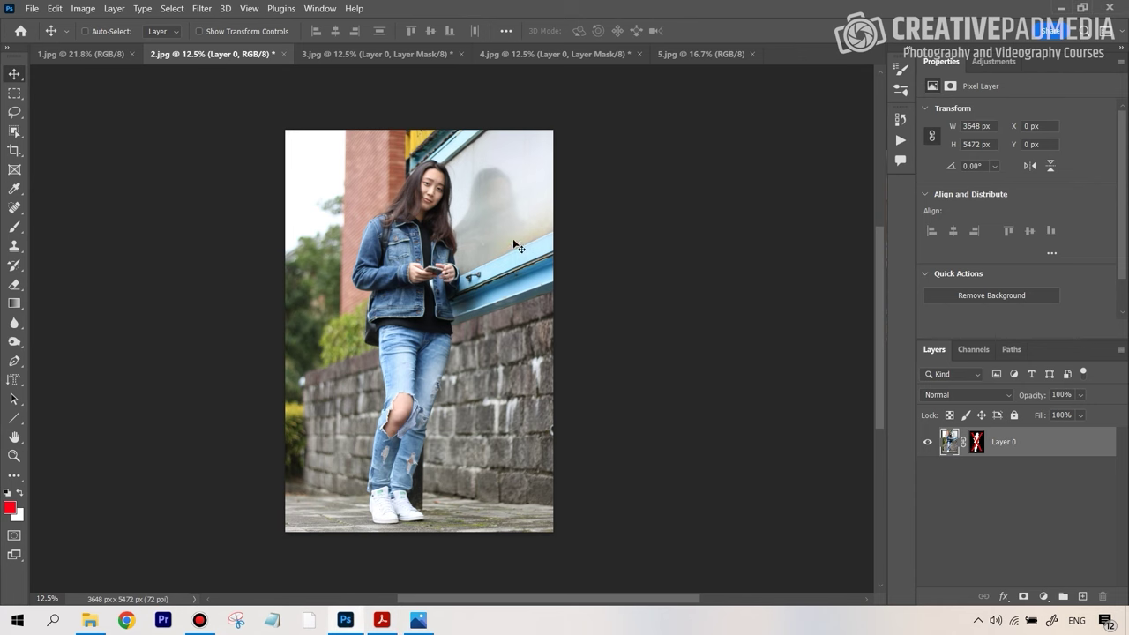
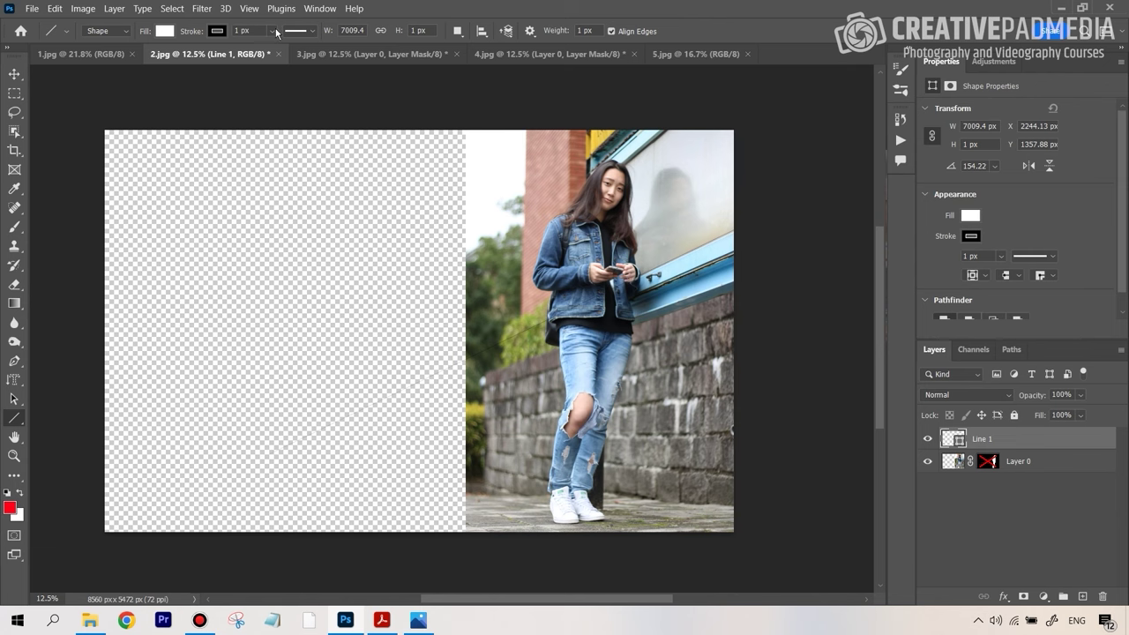
Set the stroke width of the diagonal Line 1 shape to 25.58 px
{"action": "left_click", "coordinate": [273, 31]}
{"action": "left_click_drag", "start_coordinate": [279, 49], "coordinate": [307, 49]}
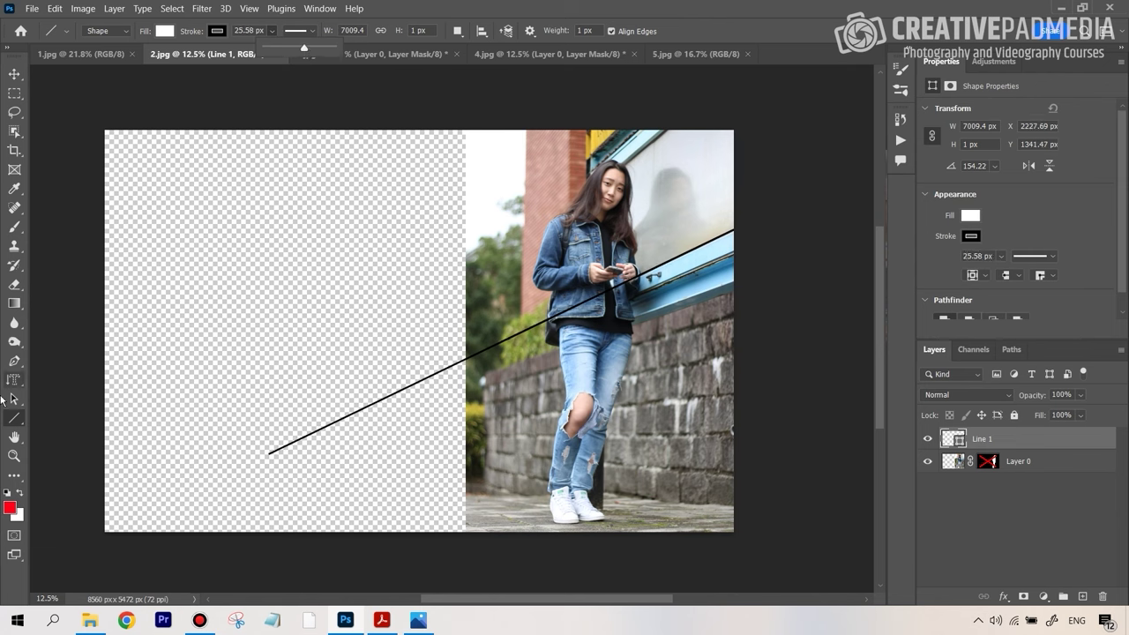
{"action": "left_click", "coordinate": [14, 438]}
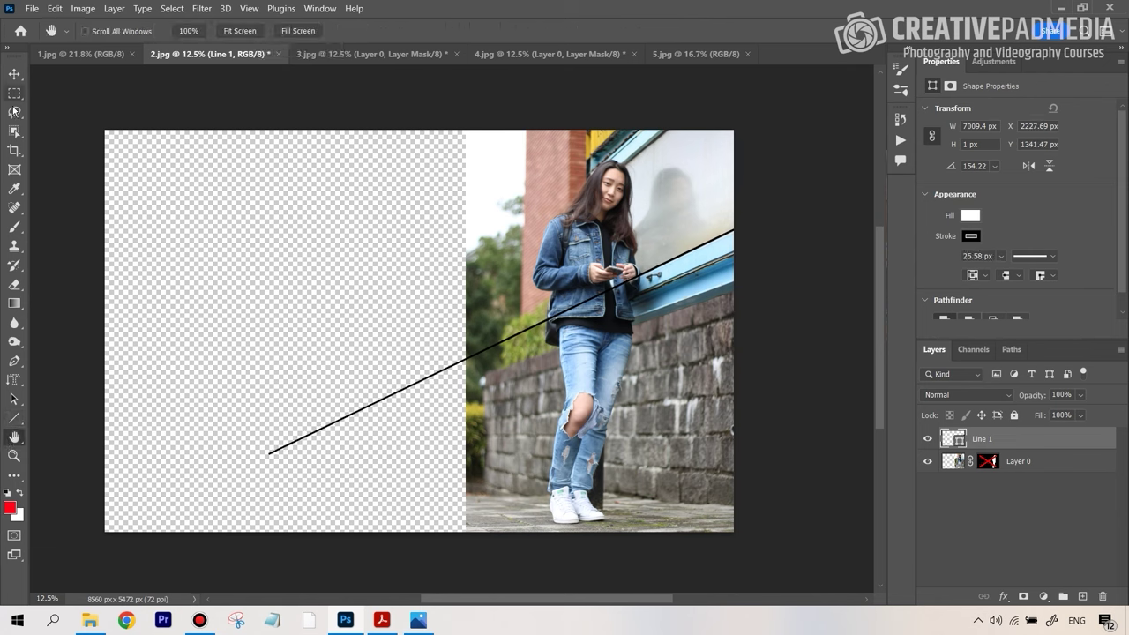
Draw a second line about 7431 px long along the blue frame's lower edge, crossing the first line in the empty canvas area
{"action": "left_click", "coordinate": [14, 420]}
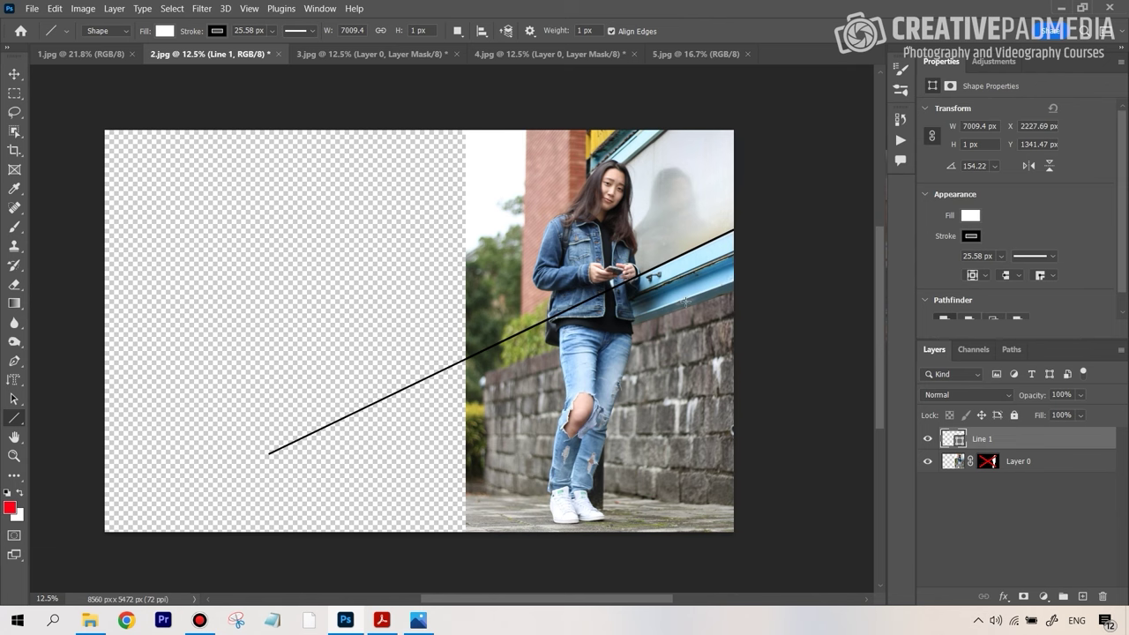
{"action": "mouse_move", "coordinate": [685, 302]}
{"action": "left_mouse_down"}
{"action": "mouse_move", "coordinate": [244, 440]}
{"action": "mouse_move", "coordinate": [218, 462]}
{"action": "left_mouse_up"}
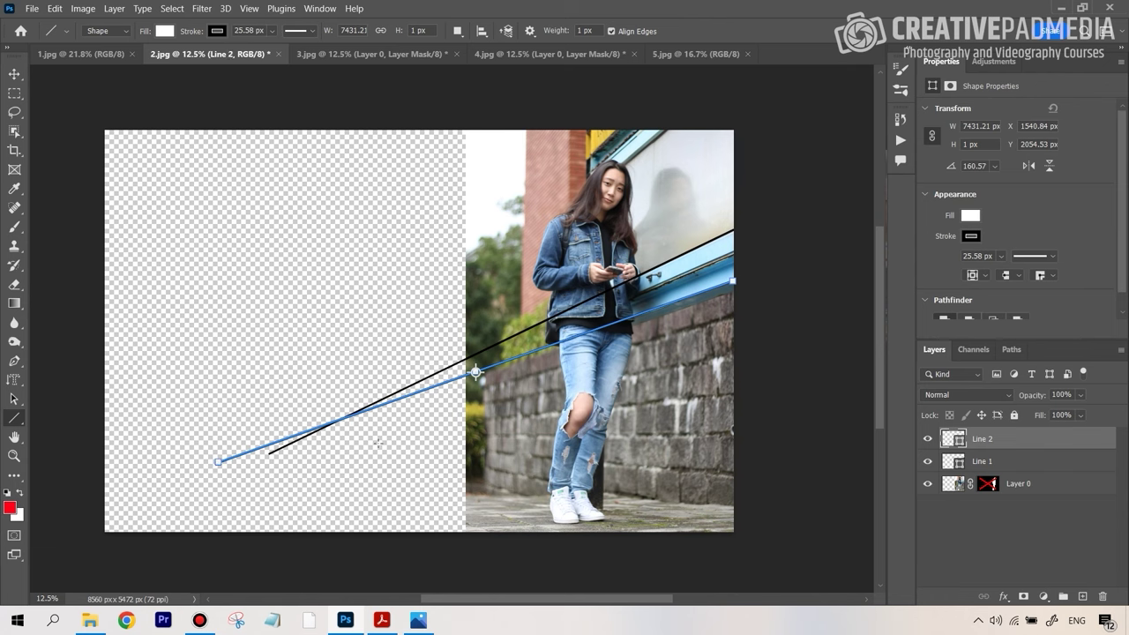
{"action": "key", "text": "Return"}
{"action": "key", "text": "Return"}
{"action": "left_click", "coordinate": [15, 77]}
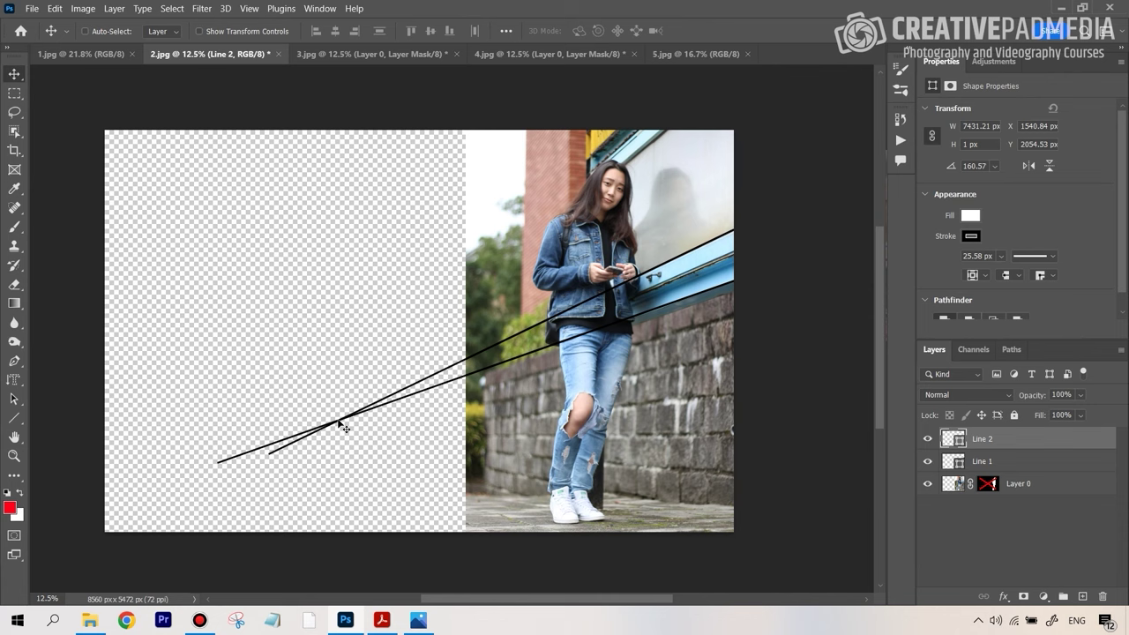
Draw a third, nearly horizontal line about 6549 px long from the two lines' crossing point across the portrait
{"action": "left_click", "coordinate": [15, 418]}
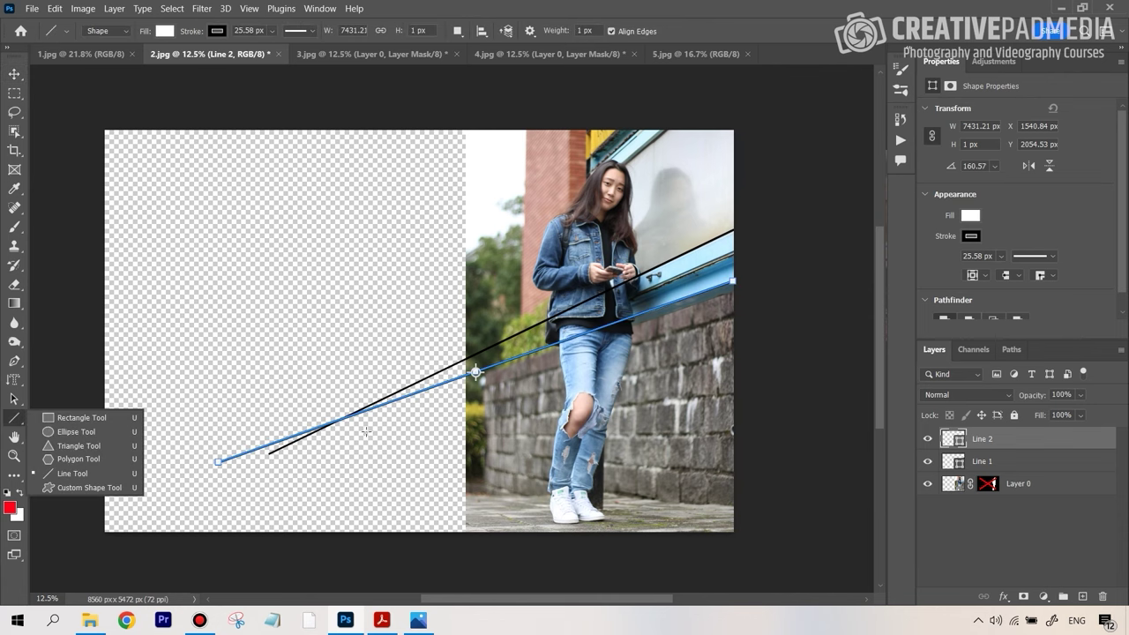
{"action": "left_click", "coordinate": [346, 422]}
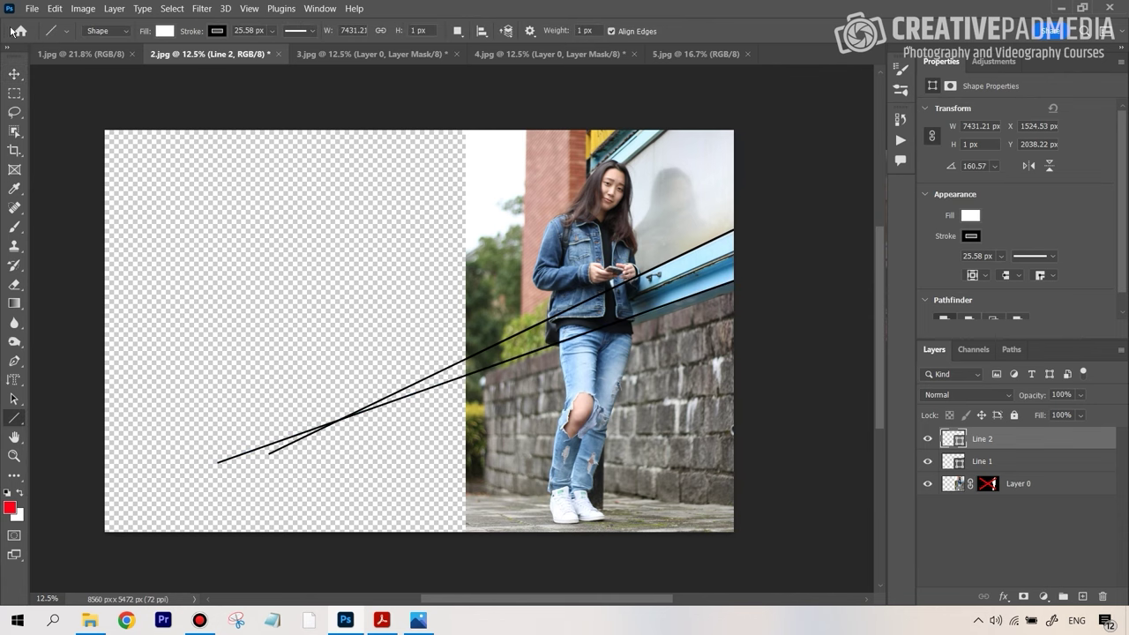
{"action": "left_click", "coordinate": [13, 76]}
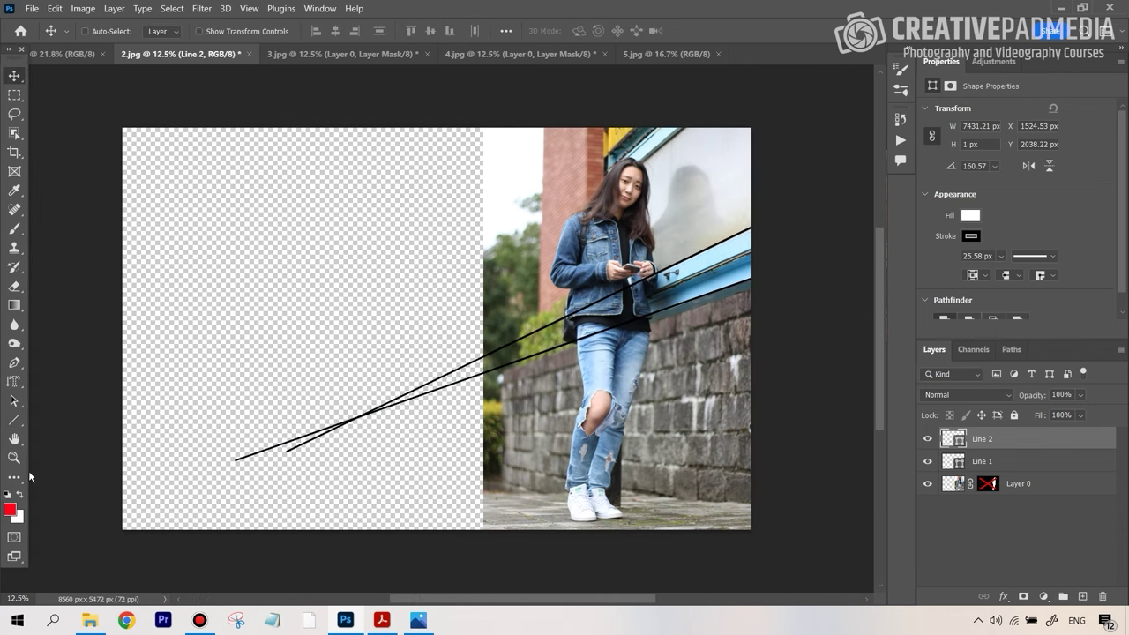
{"action": "left_click", "coordinate": [13, 422]}
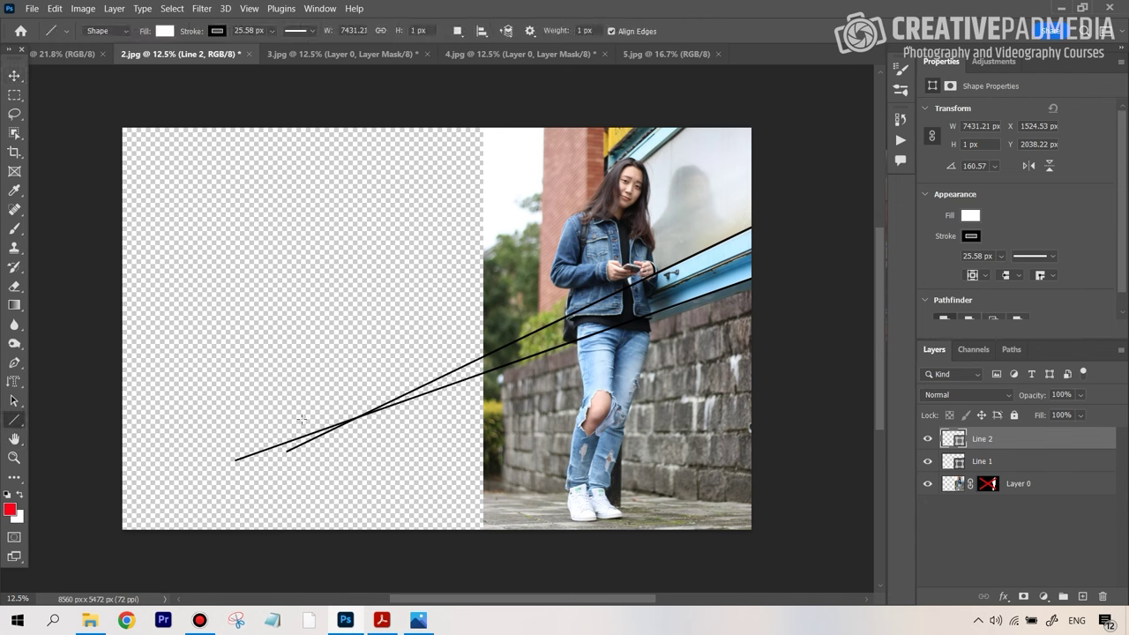
{"action": "left_click_drag", "start_coordinate": [298, 419], "coordinate": [778, 402]}
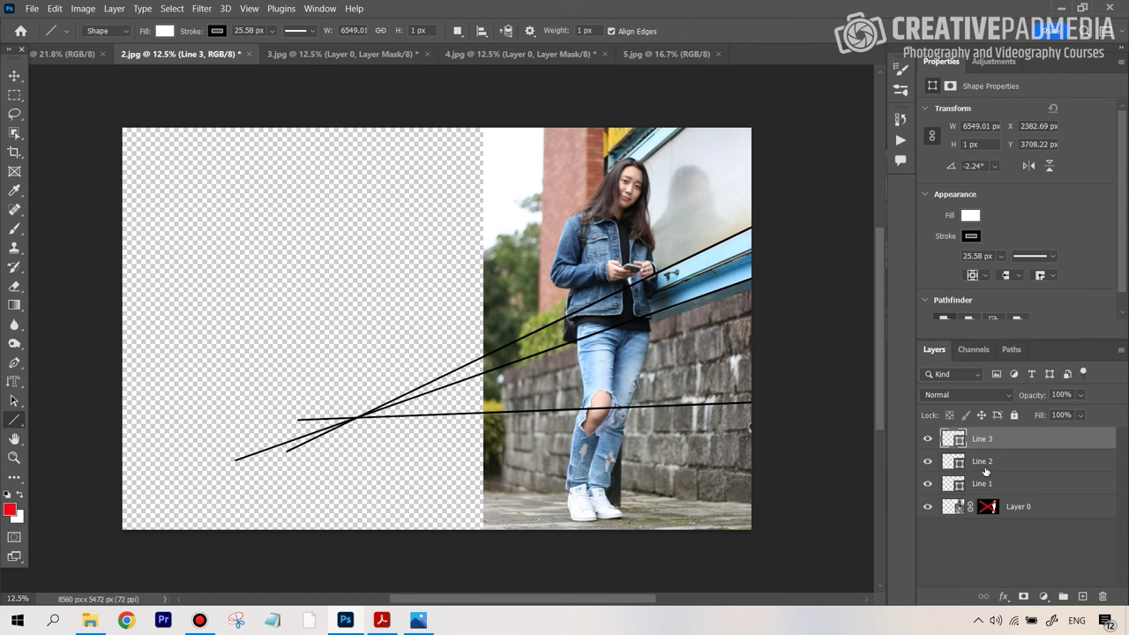
Hide the Line 1, Line 2 and Line 3 layers and enable the layer mask on Layer 0
{"action": "left_click", "coordinate": [927, 438]}
{"action": "left_click", "coordinate": [926, 461]}
{"action": "left_click", "coordinate": [927, 483]}
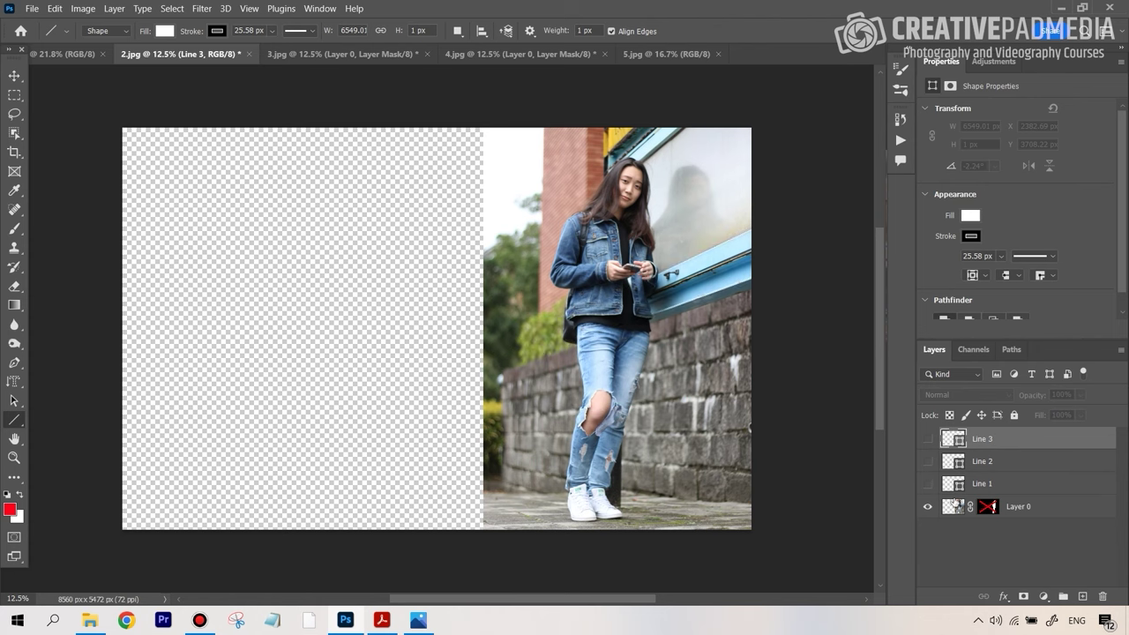
{"action": "left_click", "coordinate": [1022, 511]}
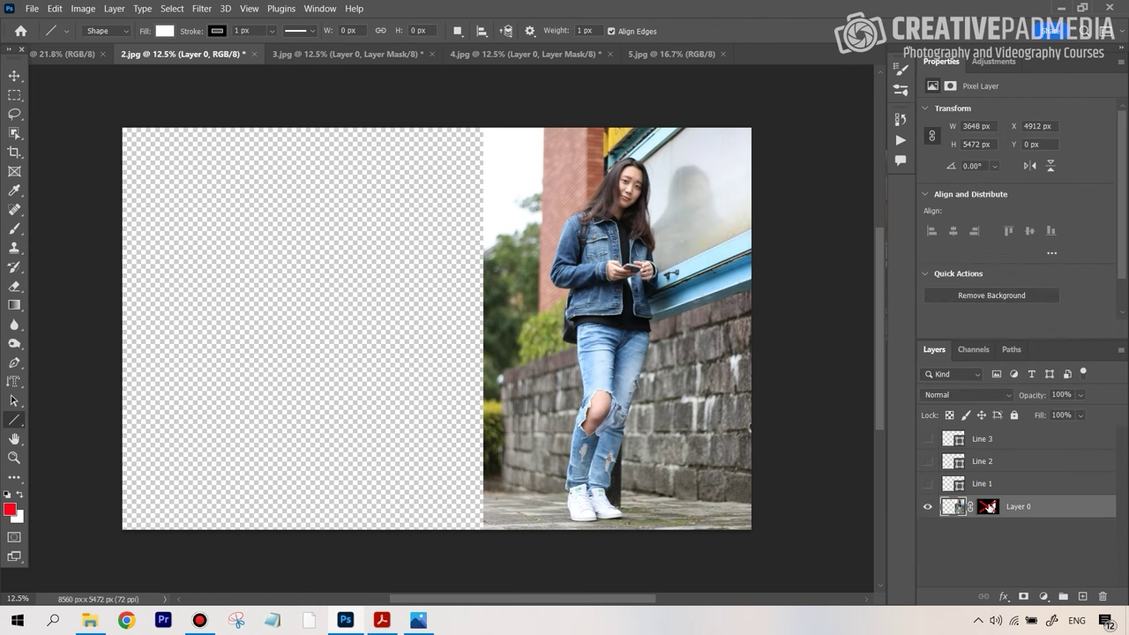
{"action": "right_click", "coordinate": [992, 510]}
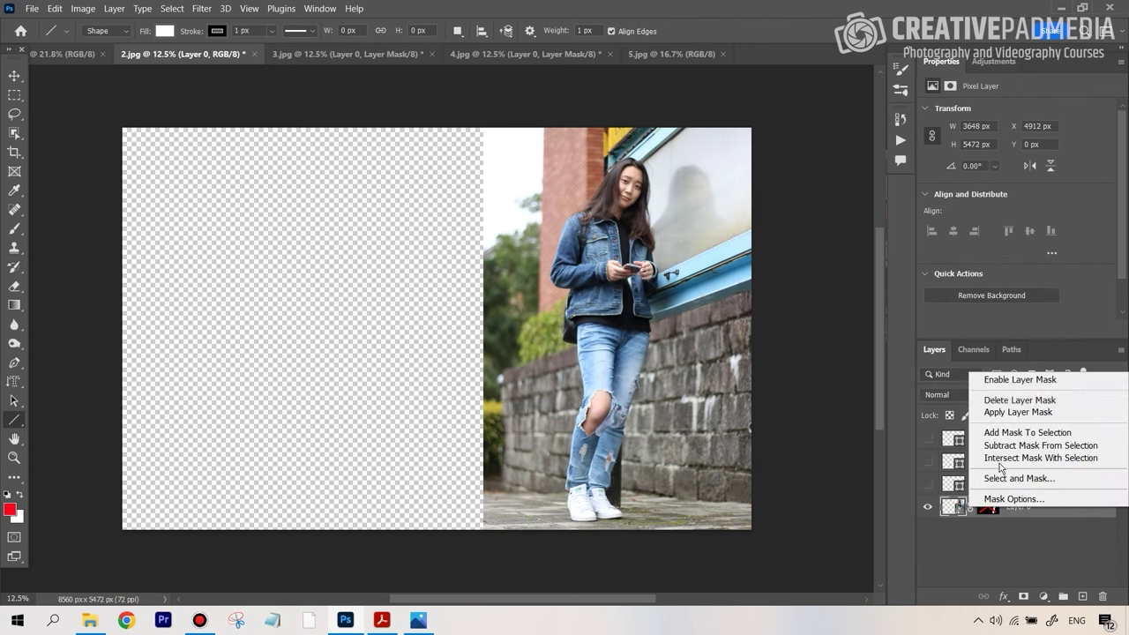
{"action": "left_click", "coordinate": [1019, 380]}
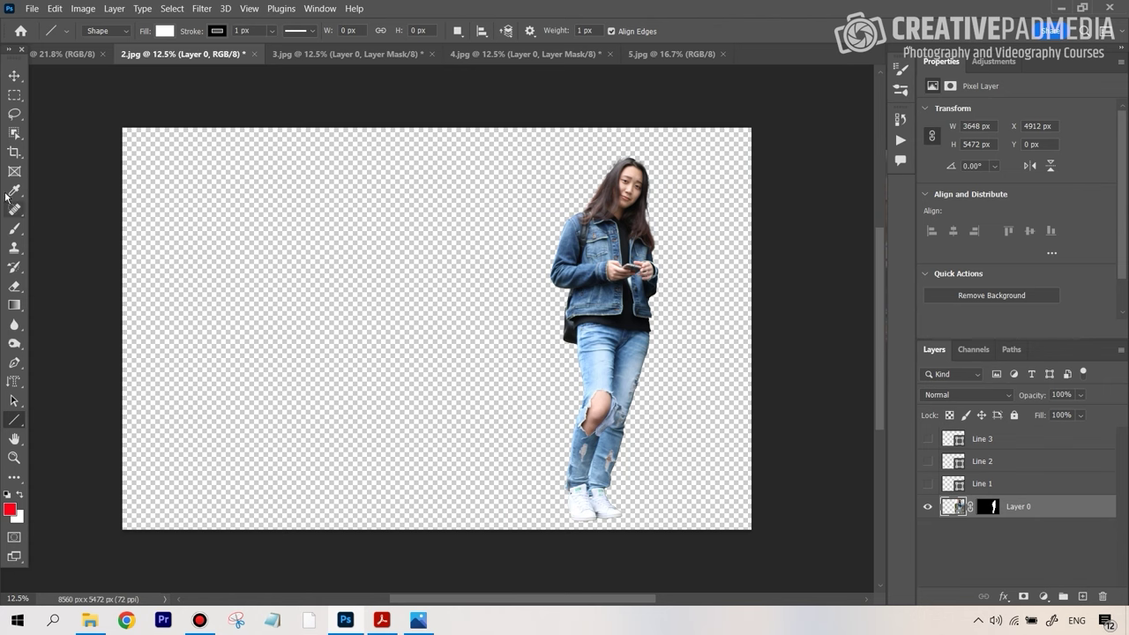
Crop the empty canvas off the left side of the cut-out woman, leaving a canvas of about 3792 x 5472 px
{"action": "left_click", "coordinate": [14, 152]}
{"action": "left_click_drag", "start_coordinate": [130, 328], "coordinate": [297, 327]}
{"action": "key", "text": "Return"}
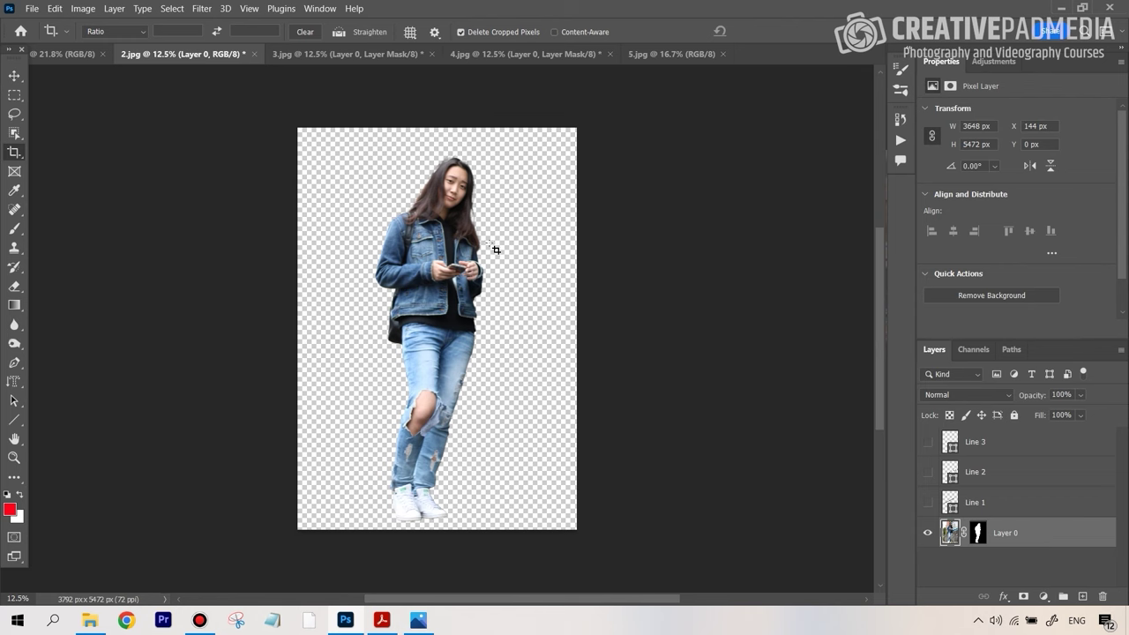
Copy the masked Layer 0 with the woman from 2.jpg into the beach photo 1.jpg
{"action": "left_click", "coordinate": [14, 77]}
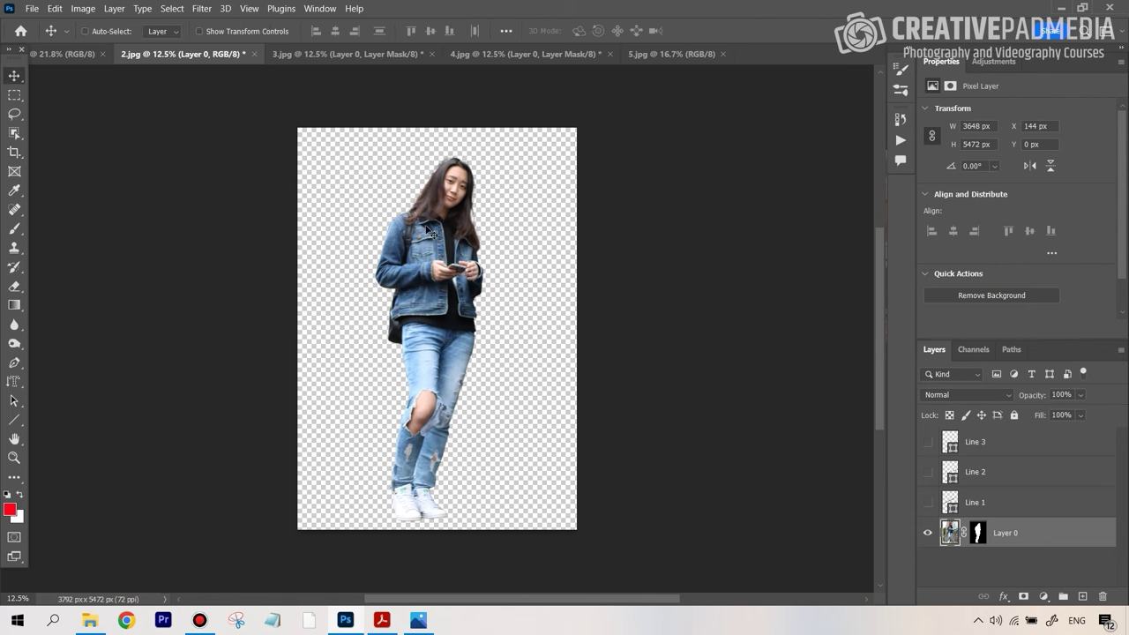
{"action": "left_click_drag", "start_coordinate": [1056, 541], "coordinate": [380, 357]}
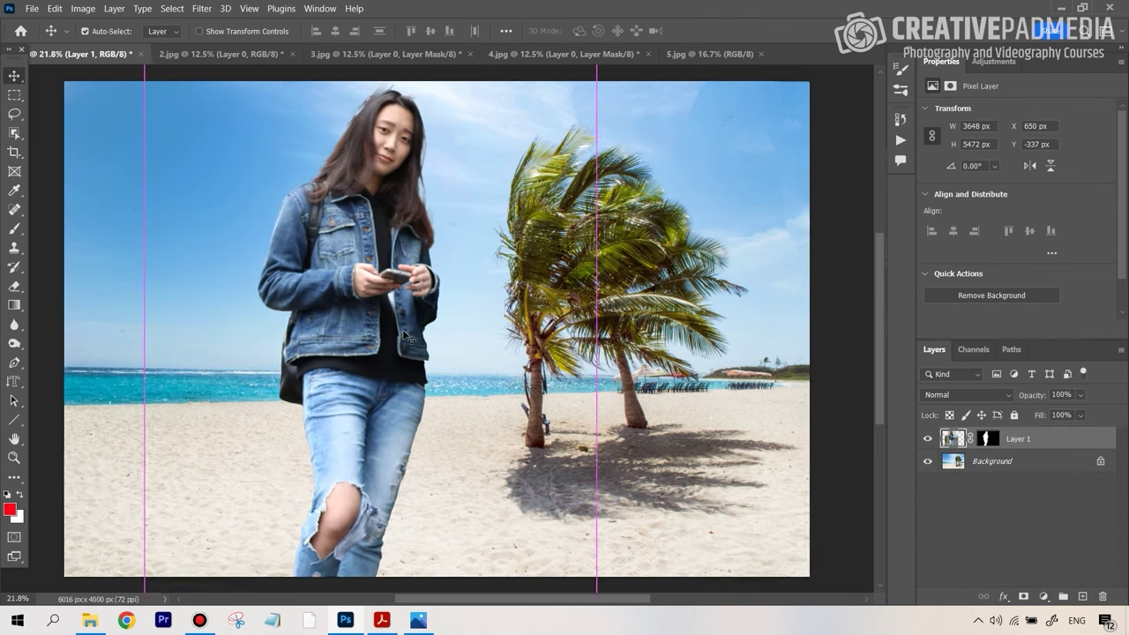
Scale the woman's layer to about 39.86% with Free Transform and place her standing on the sand left of the palm trees
{"action": "key", "text": "ctrl+minus"}
{"action": "key", "text": "ctrl+minus"}
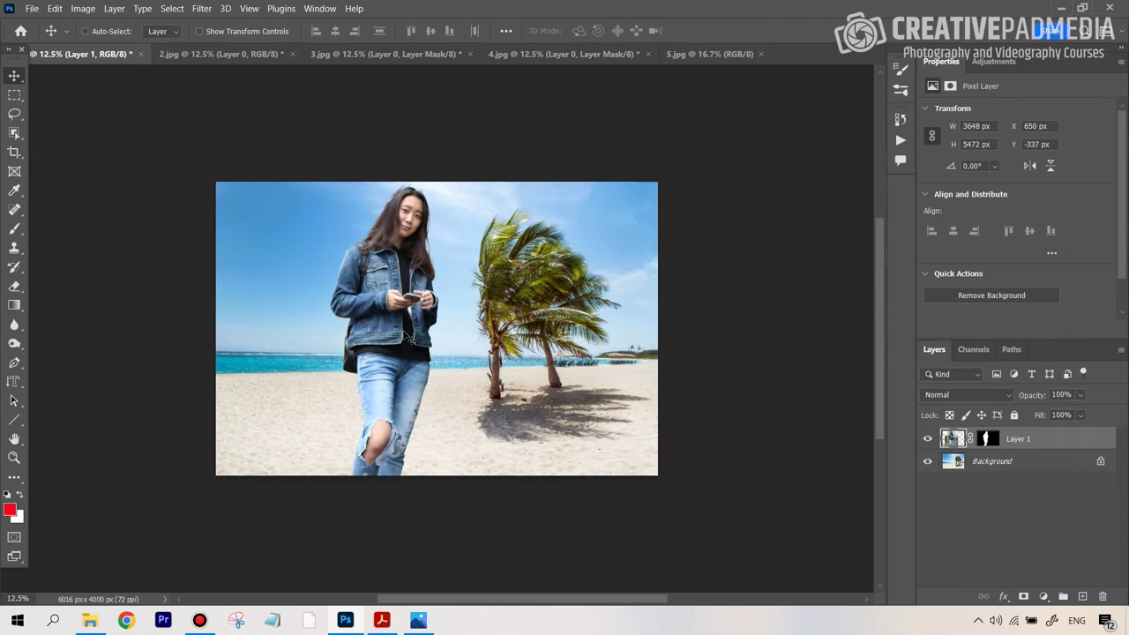
{"action": "key", "text": "ctrl"}
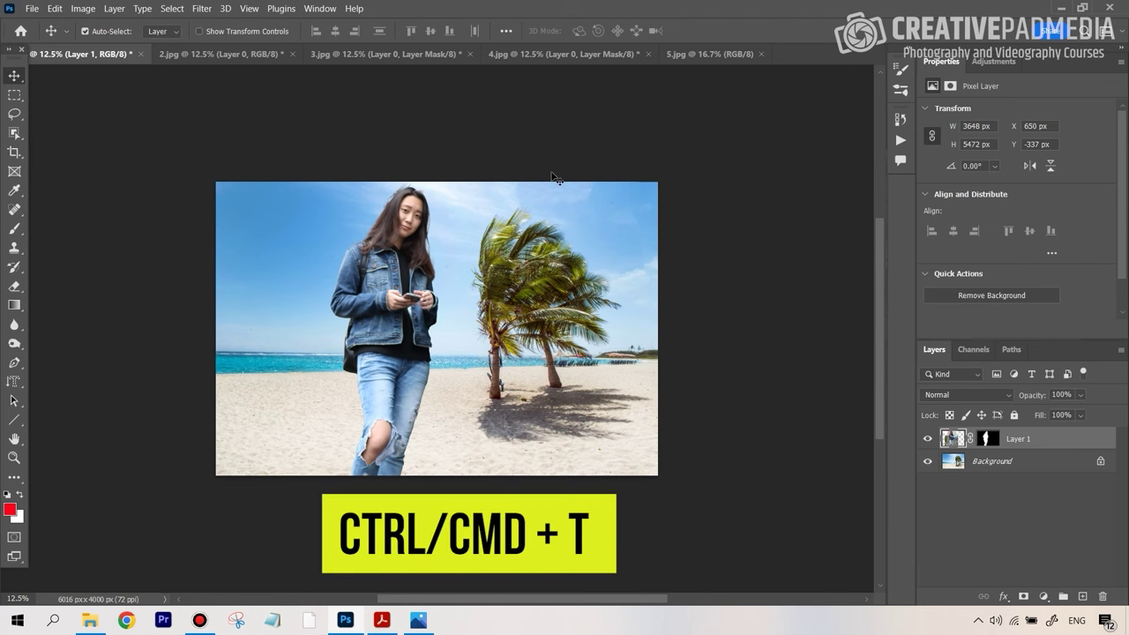
{"action": "key", "text": "ctrl+t"}
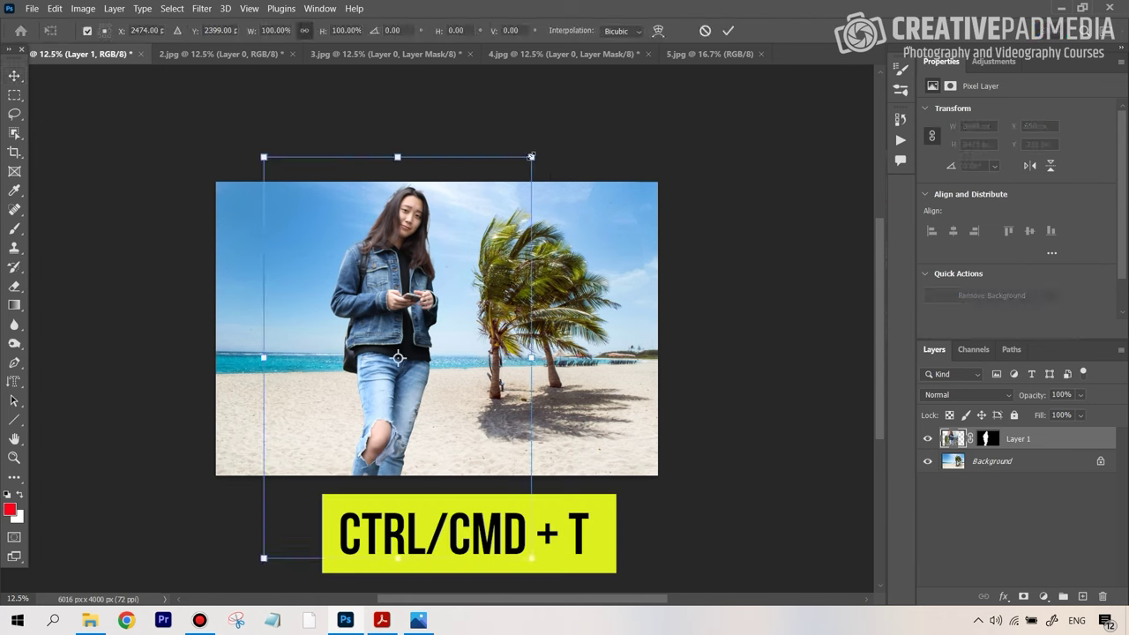
{"action": "left_click_drag", "start_coordinate": [534, 153], "coordinate": [422, 262]}
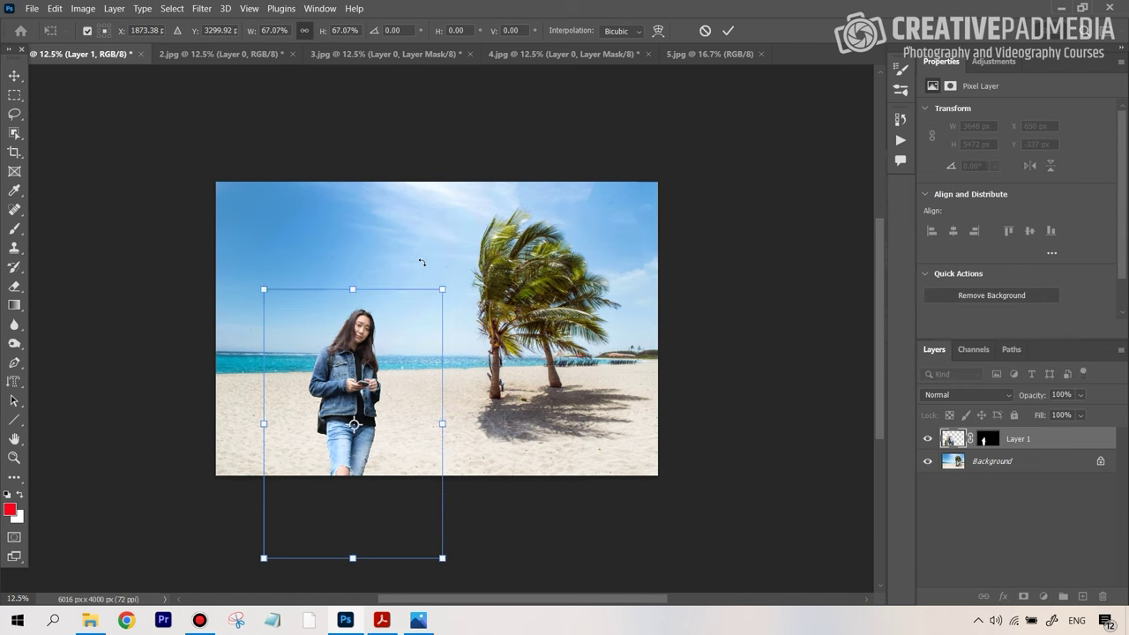
{"action": "key", "text": "ctrl+plus"}
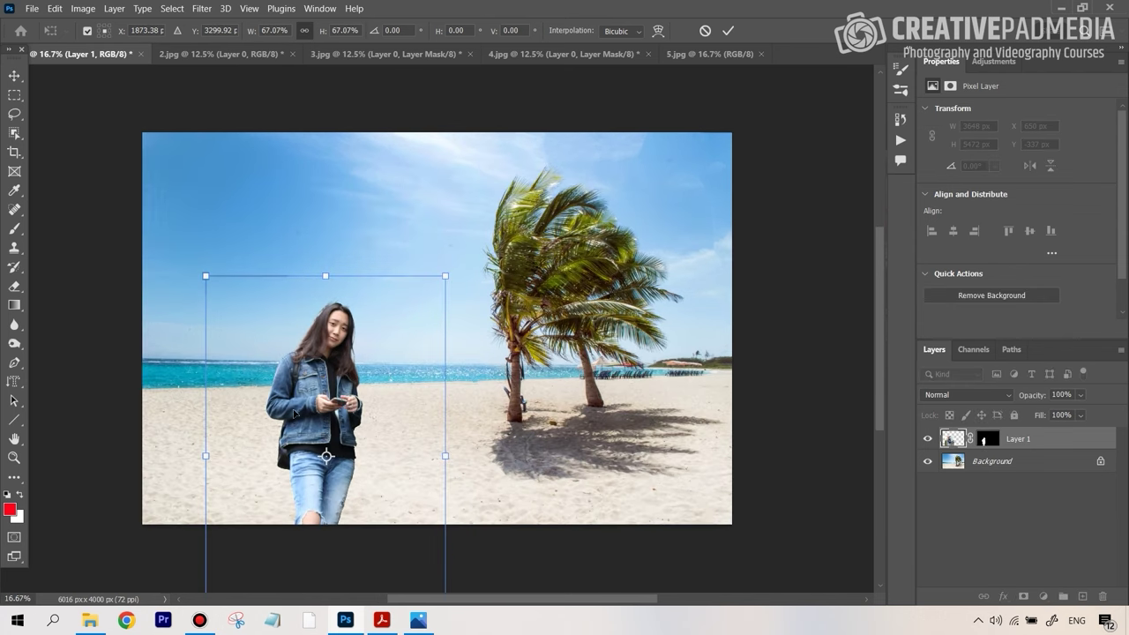
{"action": "left_click_drag", "start_coordinate": [311, 422], "coordinate": [348, 256]}
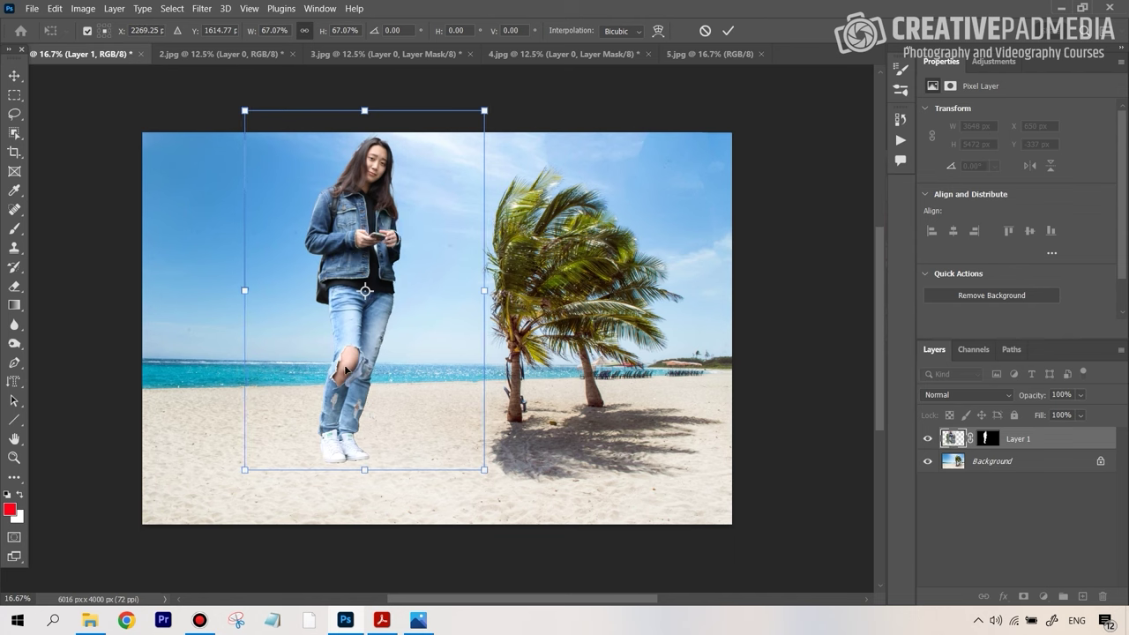
{"action": "left_click_drag", "start_coordinate": [484, 472], "coordinate": [405, 353]}
{"action": "left_click_drag", "start_coordinate": [327, 282], "coordinate": [367, 362]}
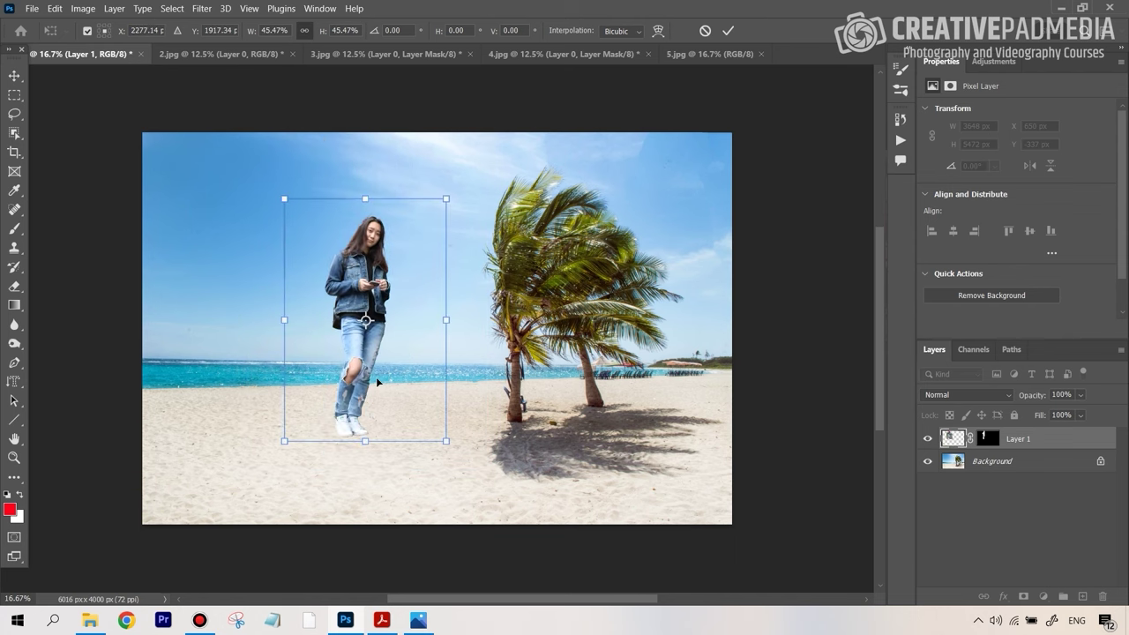
{"action": "left_click_drag", "start_coordinate": [447, 440], "coordinate": [417, 412]}
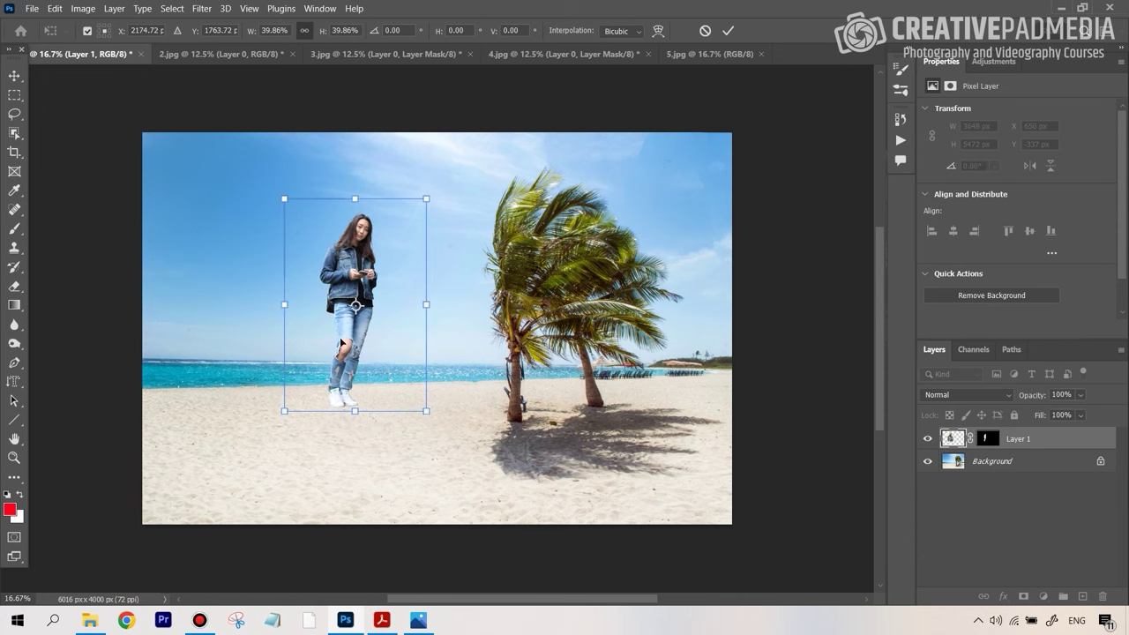
{"action": "left_click_drag", "start_coordinate": [347, 347], "coordinate": [351, 363]}
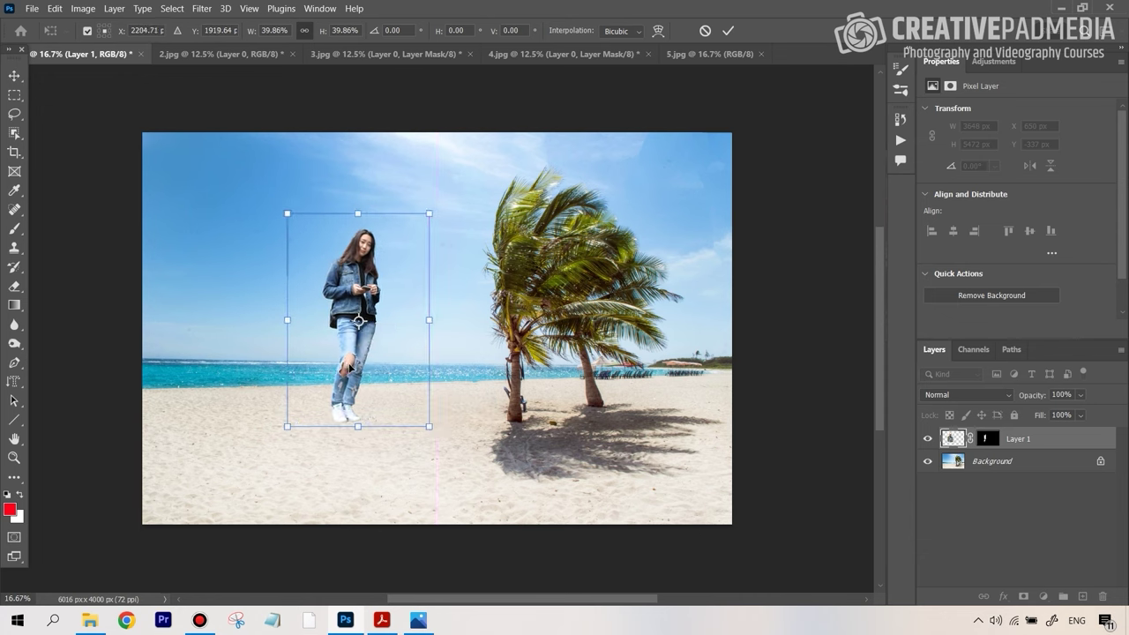
{"action": "key", "text": "Return"}
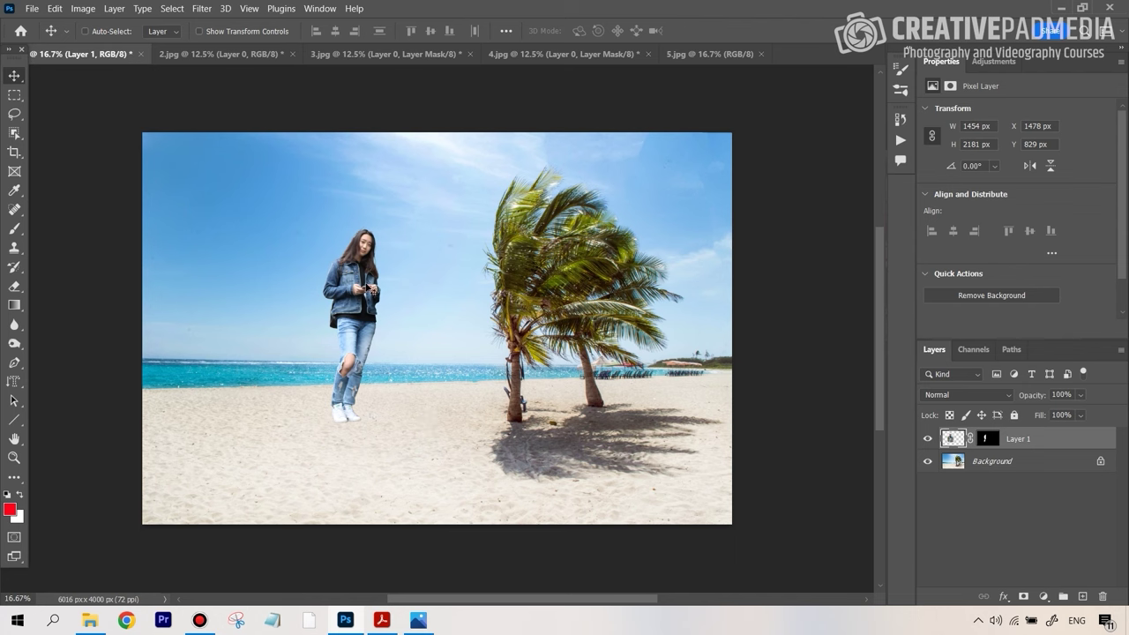
Switch to Acrobat and review the horizon and angle-of-shot points under Step 1 of the compositing sheet against the beach composite
{"action": "left_click", "coordinate": [385, 621]}
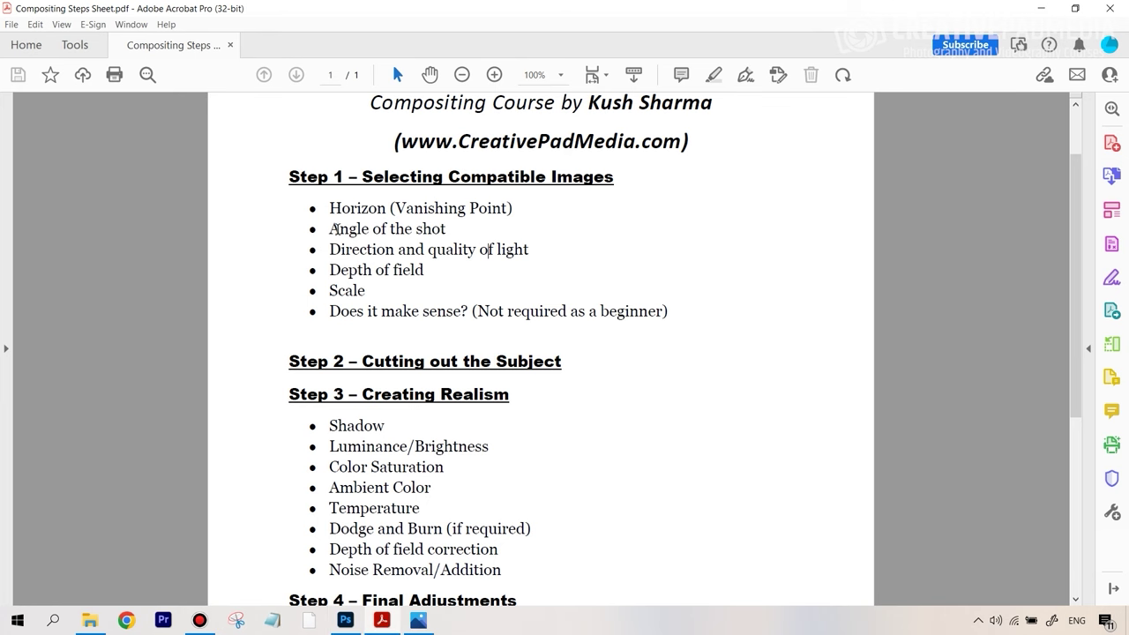
{"action": "left_click_drag", "start_coordinate": [332, 228], "coordinate": [446, 235]}
{"action": "left_click", "coordinate": [412, 230]}
{"action": "left_click_drag", "start_coordinate": [448, 231], "coordinate": [332, 209]}
{"action": "left_click", "coordinate": [470, 229]}
{"action": "left_click_drag", "start_coordinate": [450, 231], "coordinate": [318, 209]}
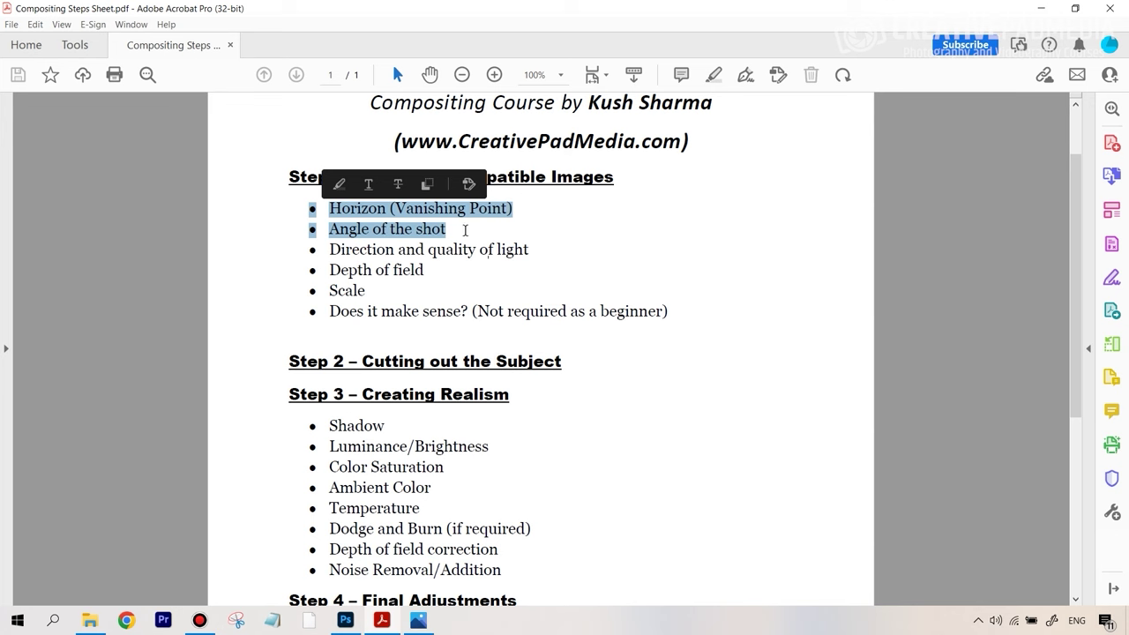
{"action": "left_click_drag", "start_coordinate": [464, 232], "coordinate": [472, 250]}
{"action": "left_click", "coordinate": [464, 232]}
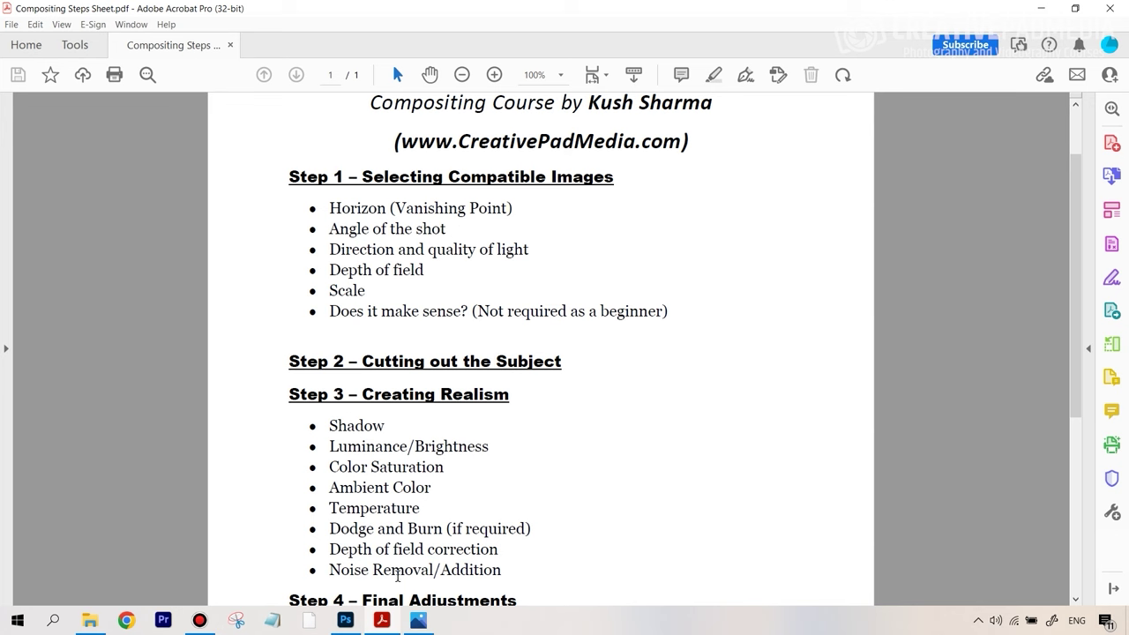
{"action": "left_click", "coordinate": [344, 620]}
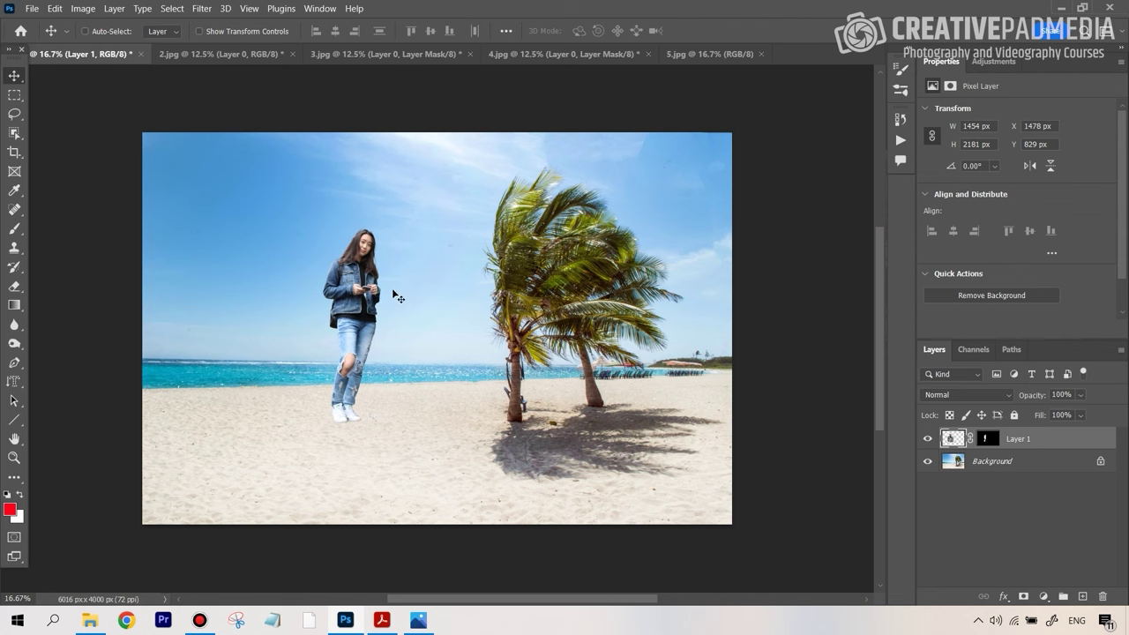
{"action": "left_click", "coordinate": [381, 620]}
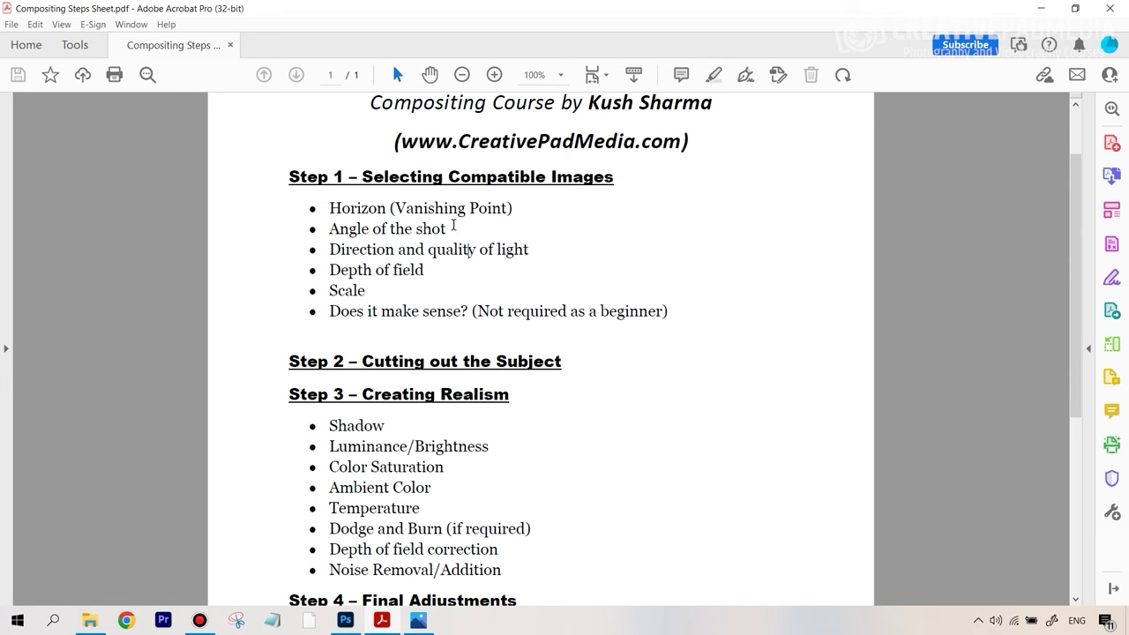
Switch to Photoshop and delete Layer 1 with the woman from the beach photo 1.jpg
{"action": "left_click", "coordinate": [346, 621]}
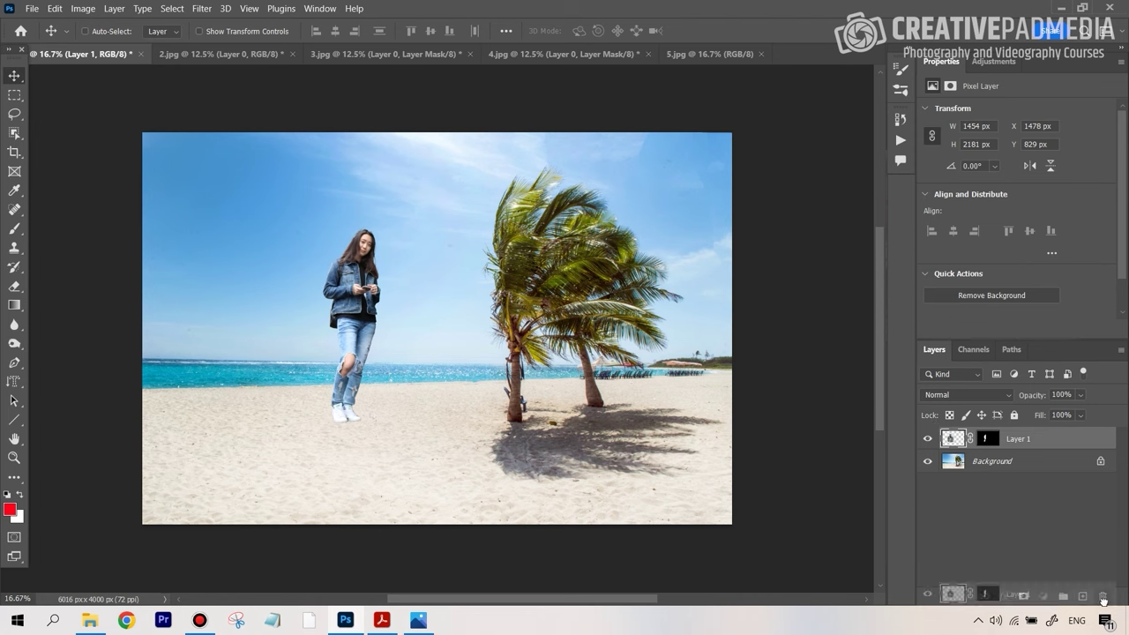
{"action": "left_click", "coordinate": [1102, 596]}
In the street photo 5.jpg, draw two crossing lines along the left and right rooflines, about 3744 px and 3796 px long
{"action": "left_click", "coordinate": [661, 56]}
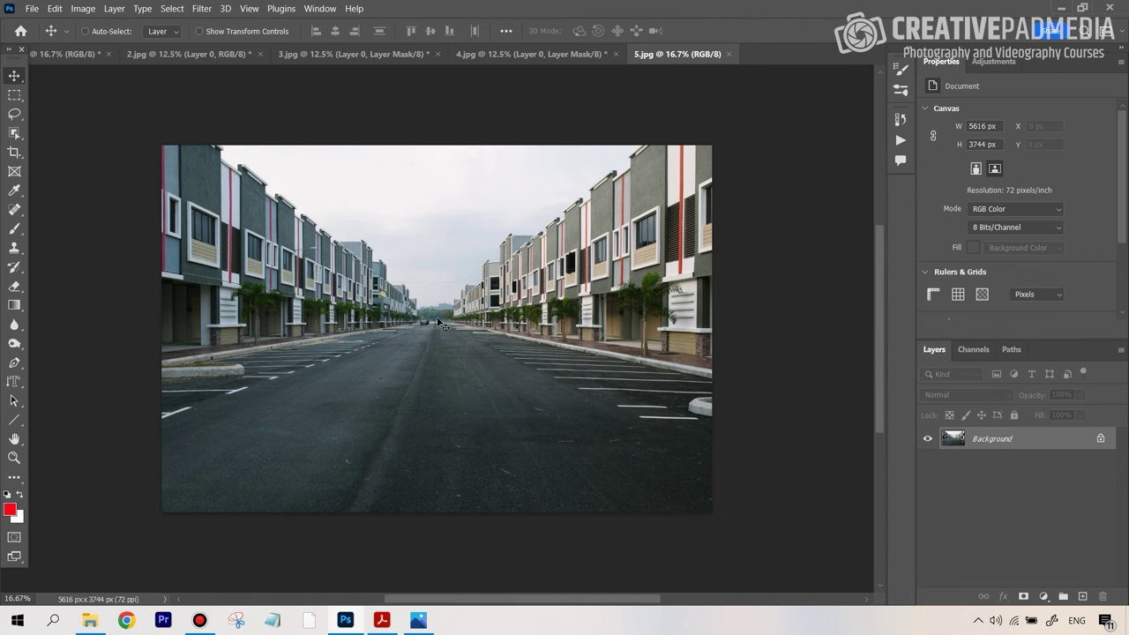
{"action": "left_click", "coordinate": [14, 420]}
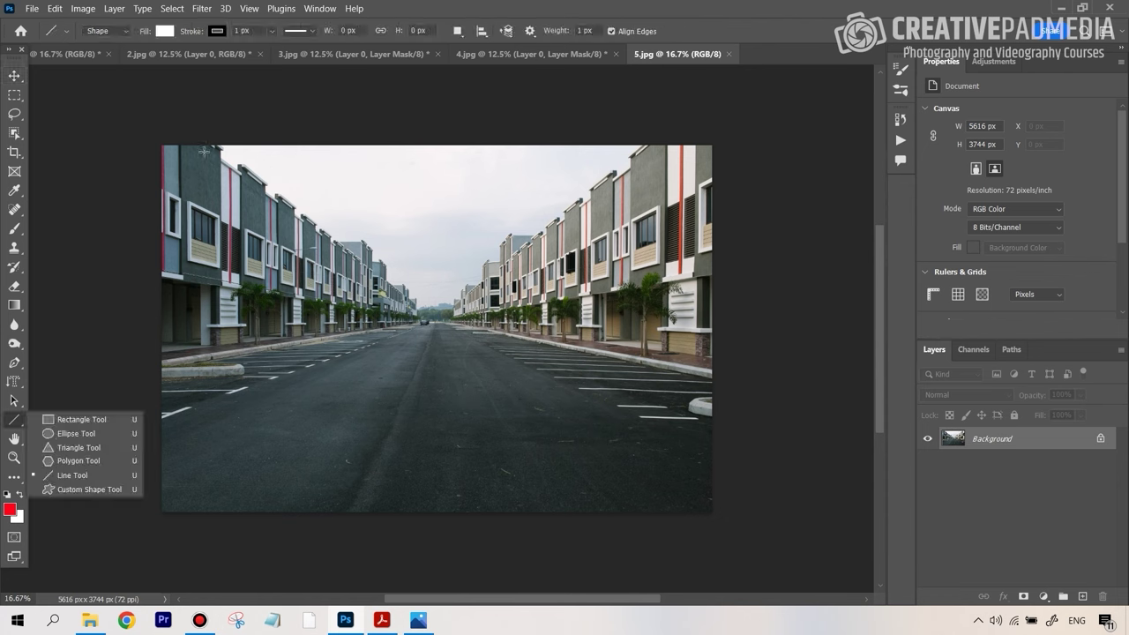
{"action": "left_click_drag", "start_coordinate": [206, 148], "coordinate": [501, 365]}
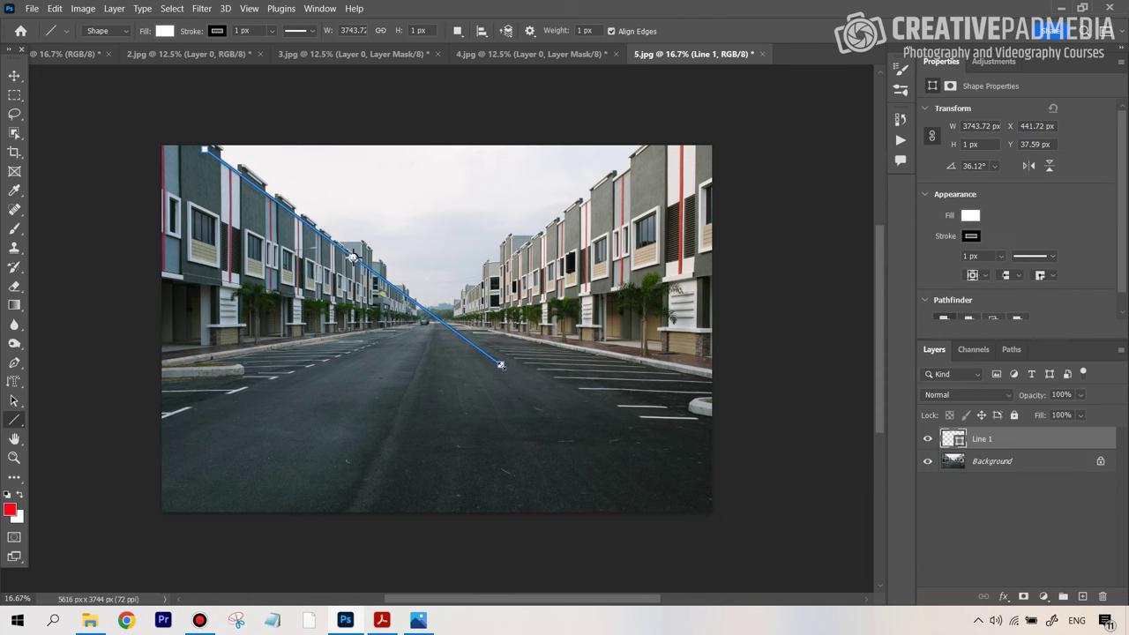
{"action": "key", "text": "Return"}
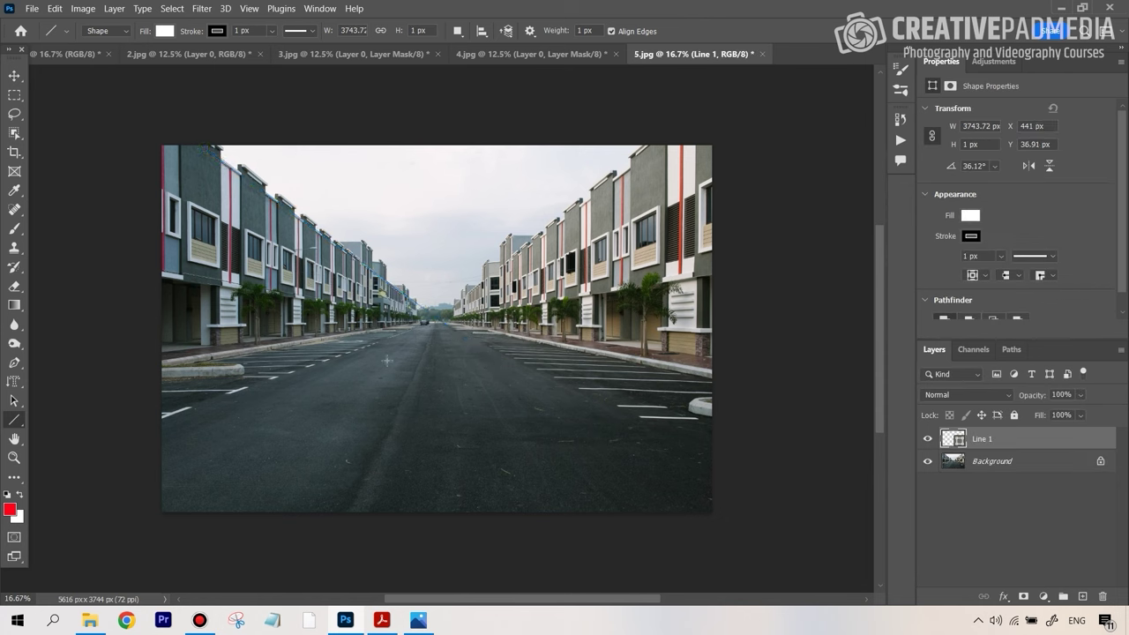
{"action": "left_click_drag", "start_coordinate": [650, 146], "coordinate": [357, 377]}
{"action": "key", "text": "Return"}
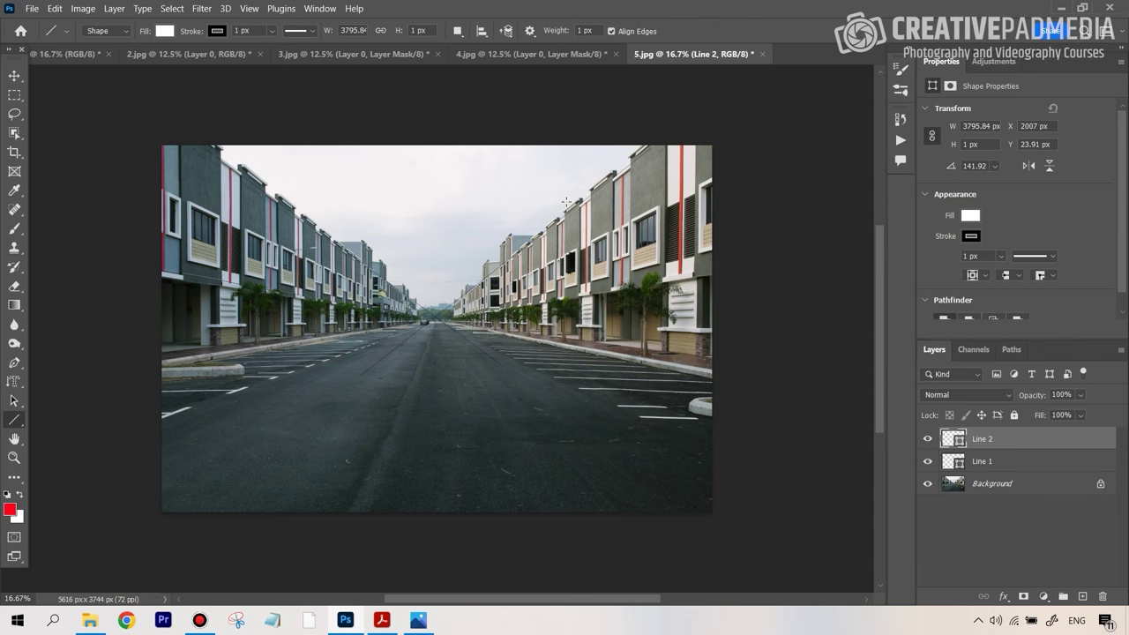
Disable the layer mask on Layer 0 in 3.jpg and compare the woman's original road background with the beach photo 1.jpg
{"action": "left_click", "coordinate": [62, 55]}
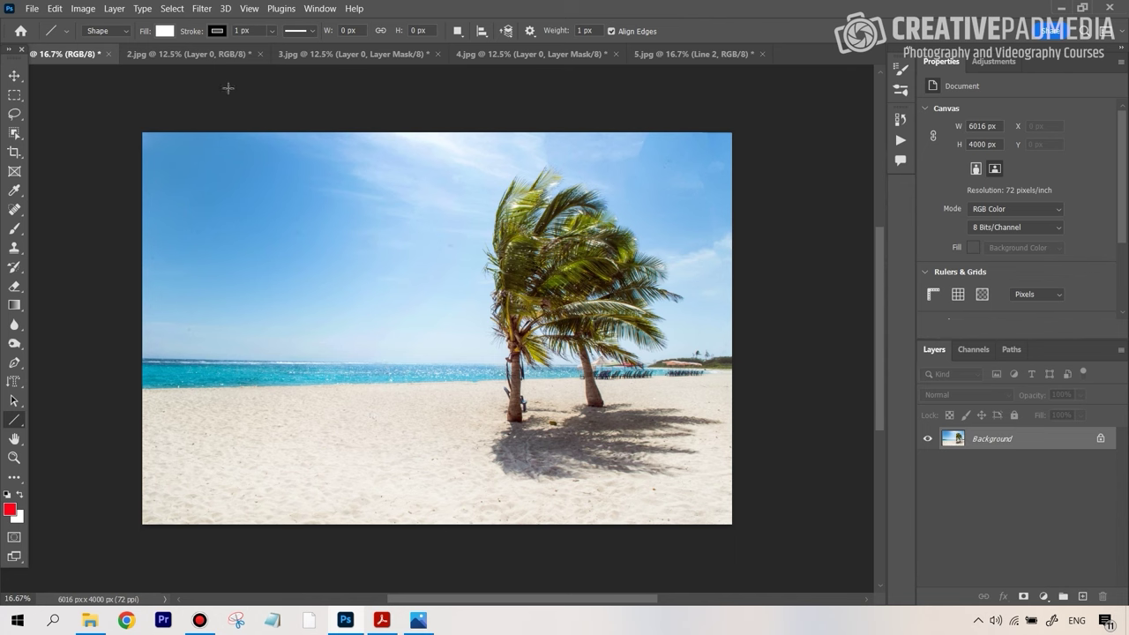
{"action": "left_click", "coordinate": [180, 62]}
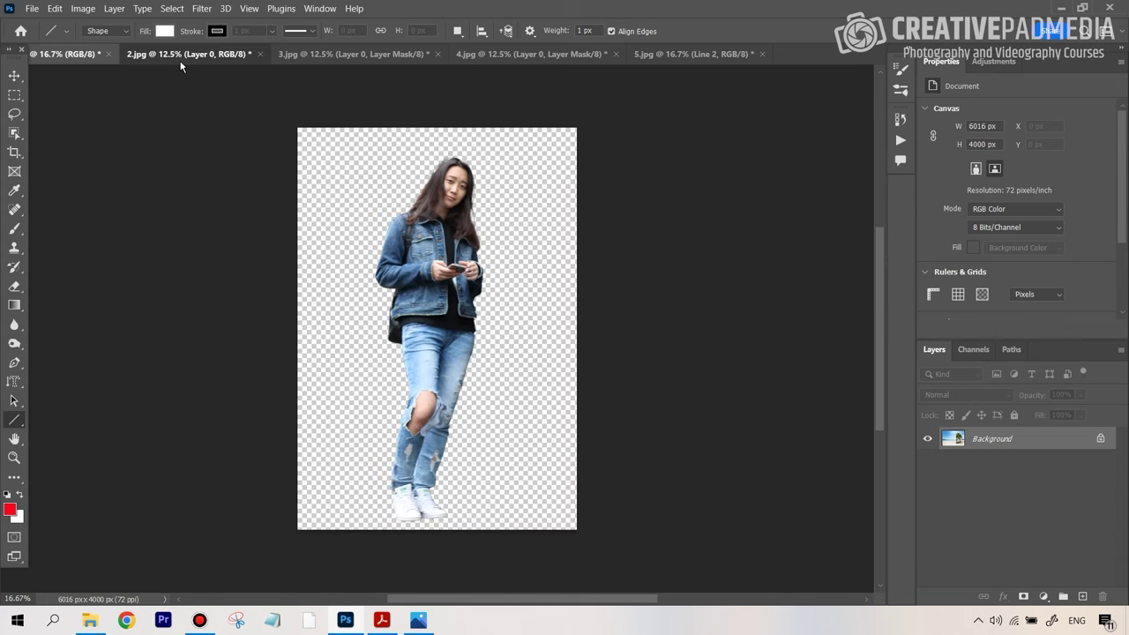
{"action": "left_click", "coordinate": [335, 55]}
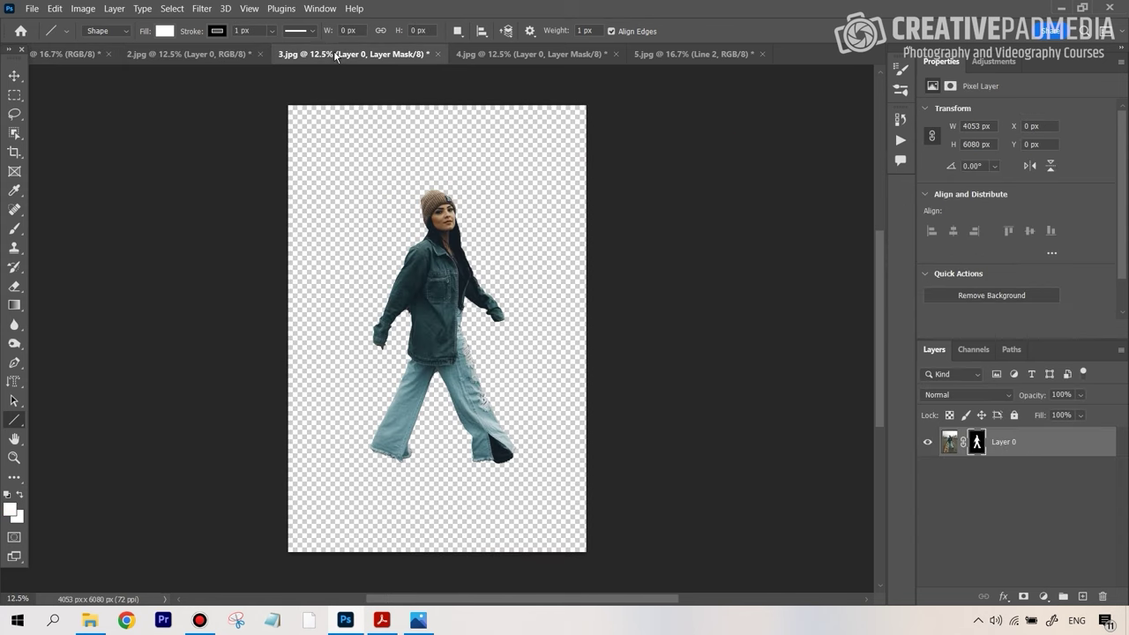
{"action": "right_click", "coordinate": [978, 445]}
{"action": "left_click", "coordinate": [992, 453]}
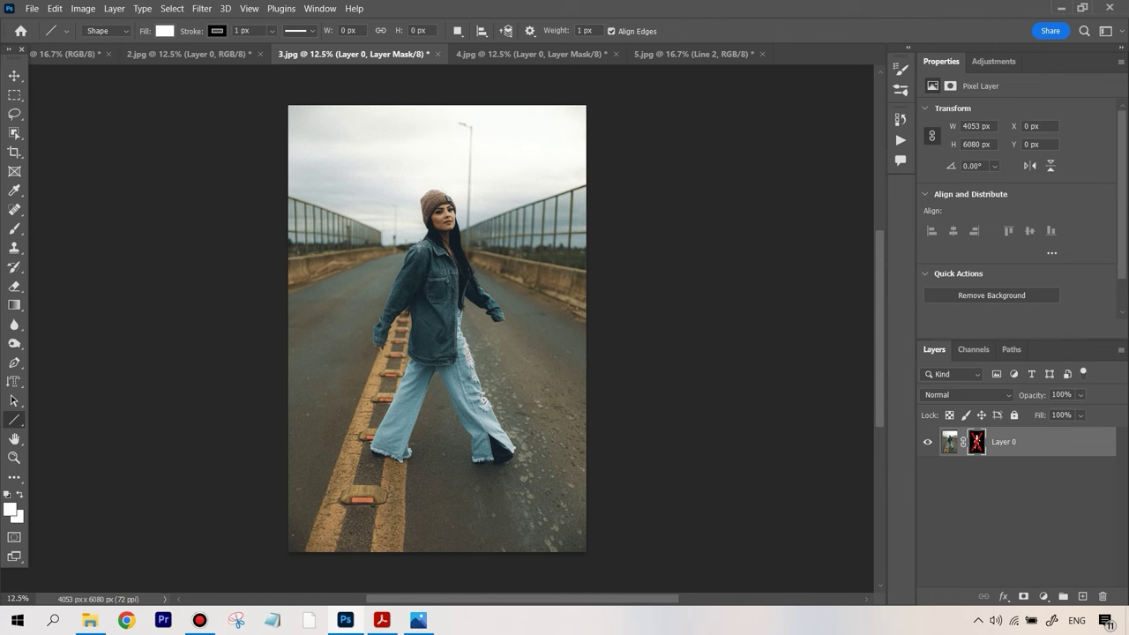
{"action": "left_click", "coordinate": [70, 53]}
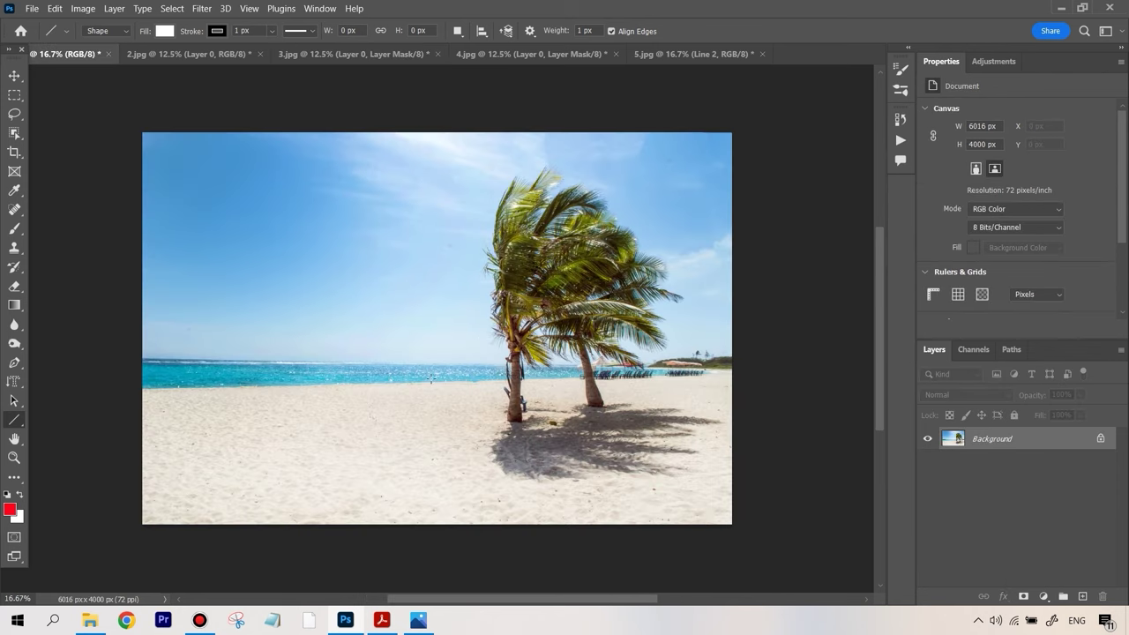
Re-enable the layer mask in 3.jpg and copy the cut-out woman into the beach photo 1.jpg
{"action": "left_click", "coordinate": [357, 53]}
{"action": "right_click", "coordinate": [978, 442]}
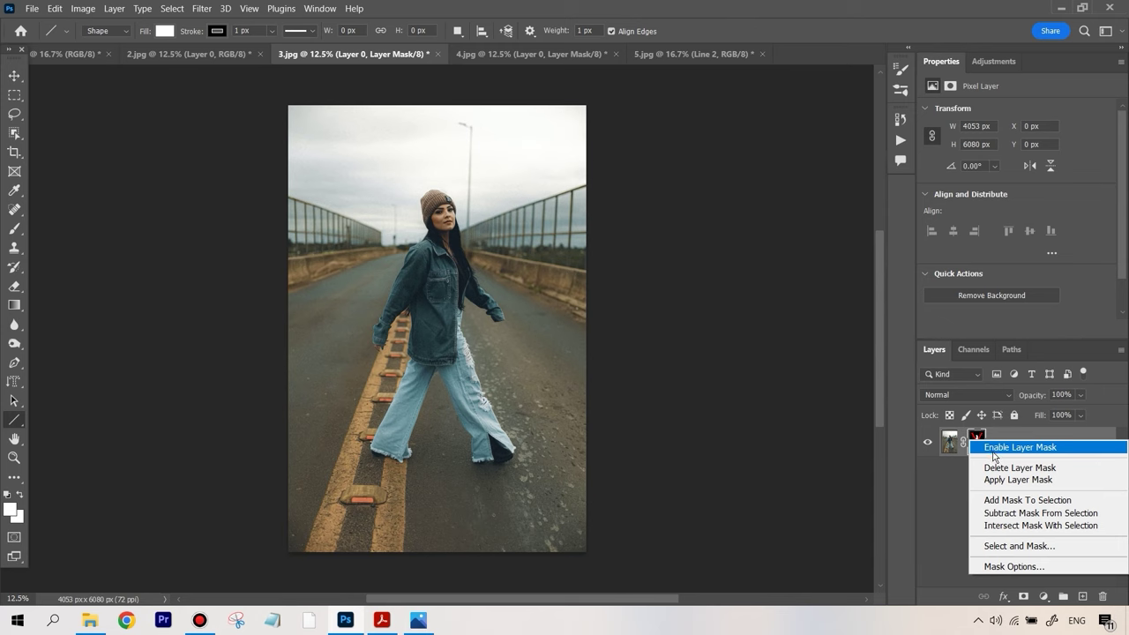
{"action": "left_click", "coordinate": [992, 453]}
{"action": "key", "text": "v"}
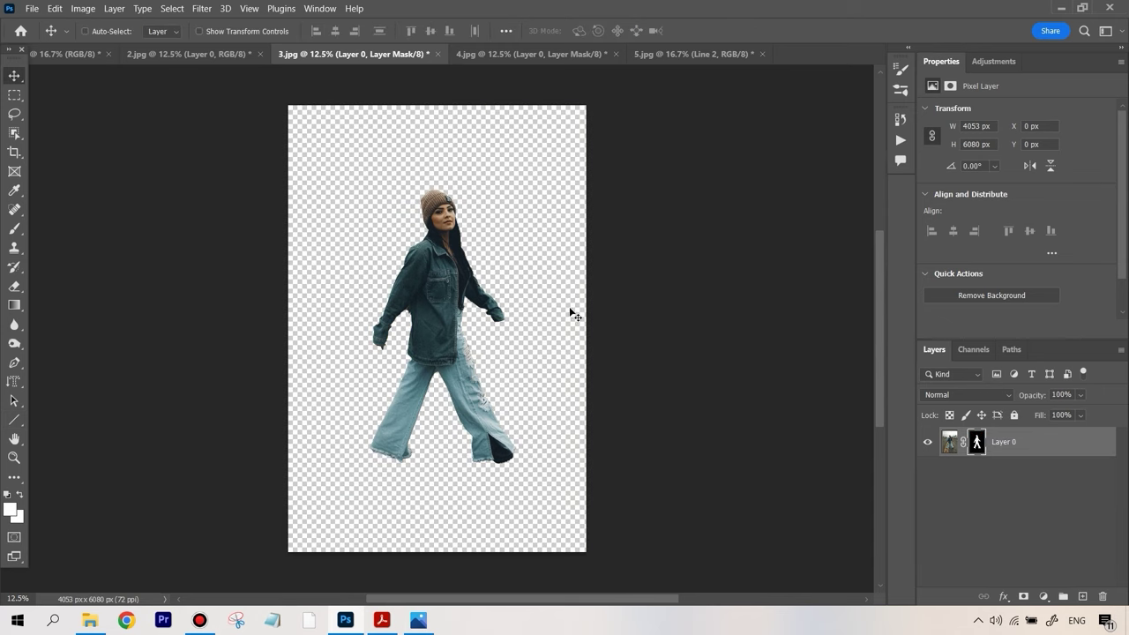
{"action": "left_click_drag", "start_coordinate": [1045, 453], "coordinate": [368, 333]}
Scale the woman's layer to about 42.06% with Free Transform and place her on the sand left of the palm trees
{"action": "key", "text": "ctrl+t"}
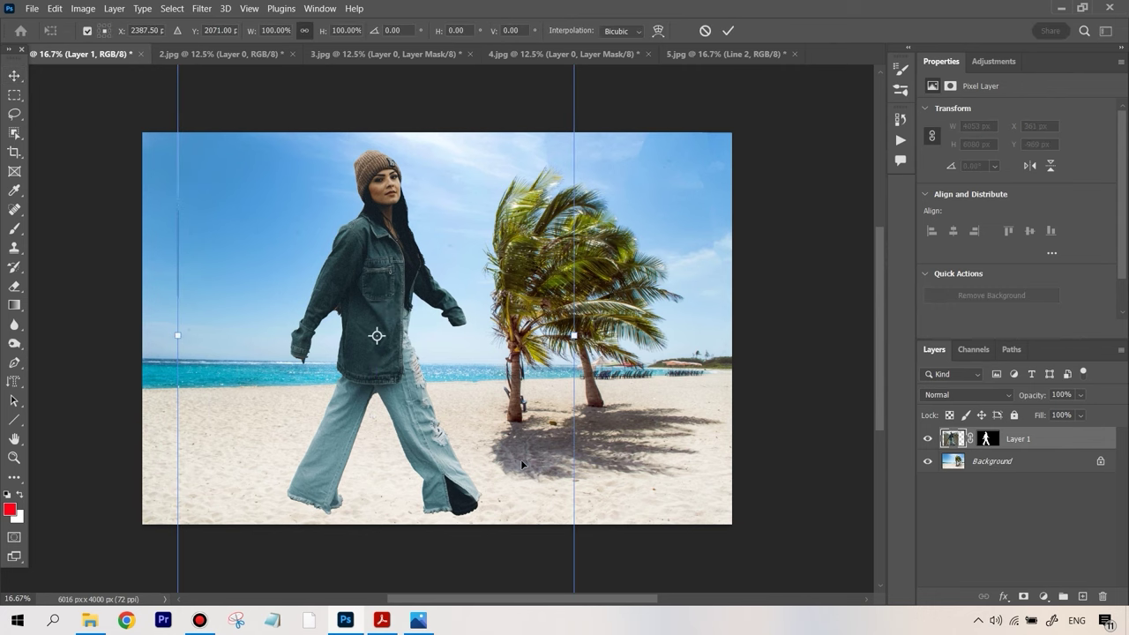
{"action": "key", "text": "ctrl+minus"}
{"action": "key", "text": "ctrl+minus"}
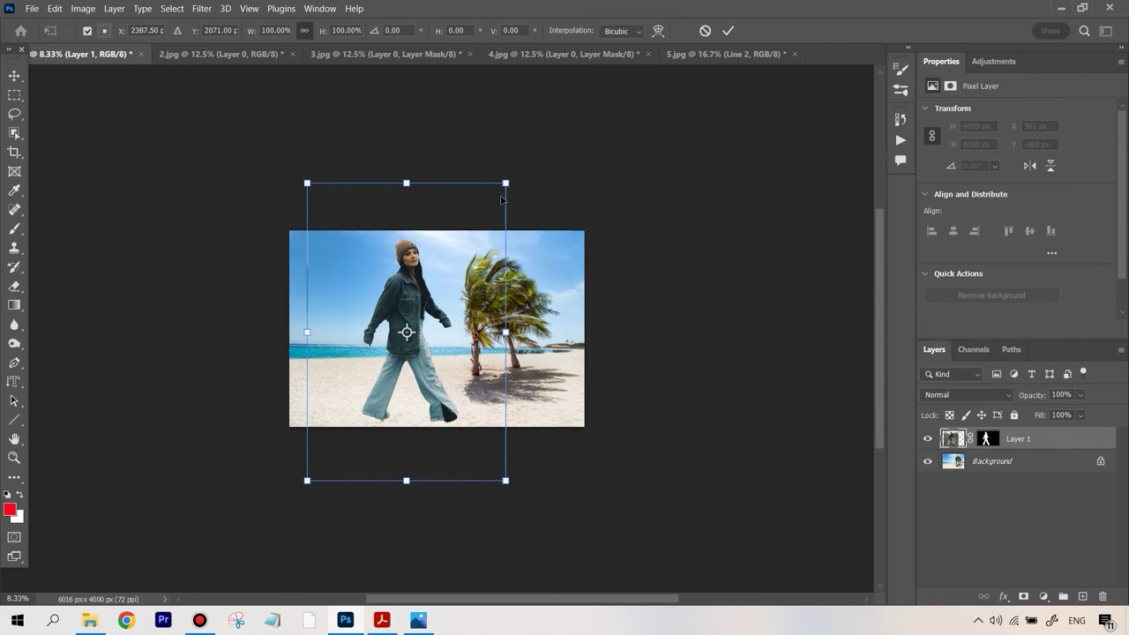
{"action": "left_click_drag", "start_coordinate": [505, 183], "coordinate": [411, 323]}
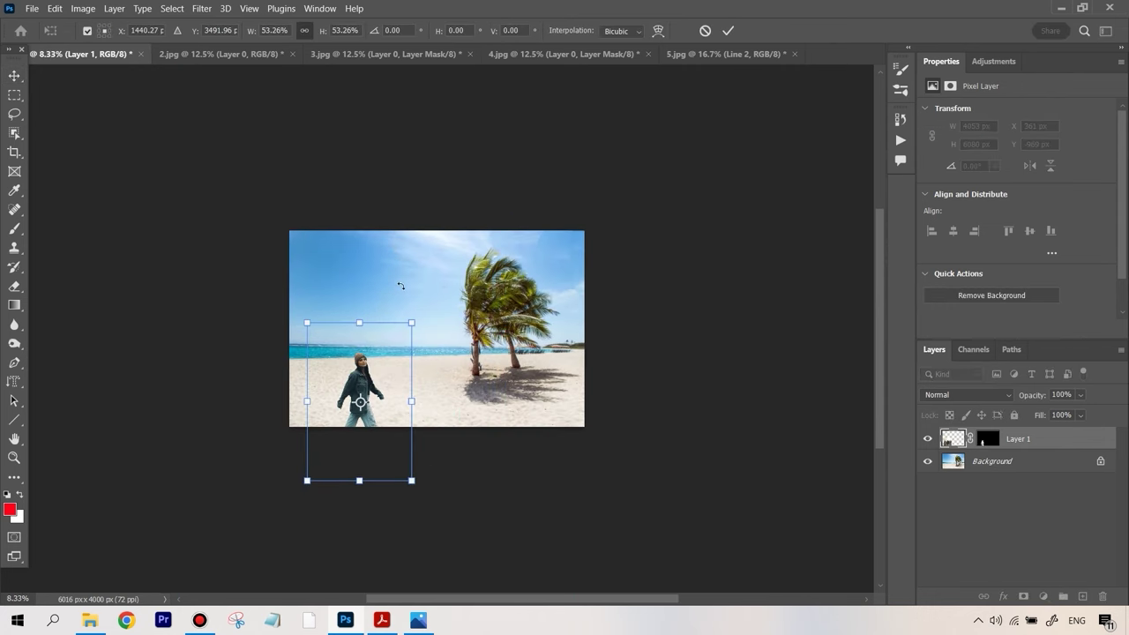
{"action": "key", "text": "ctrl+plus"}
{"action": "key", "text": "ctrl+plus"}
{"action": "key", "text": "ctrl+plus"}
{"action": "key", "text": "ctrl+minus"}
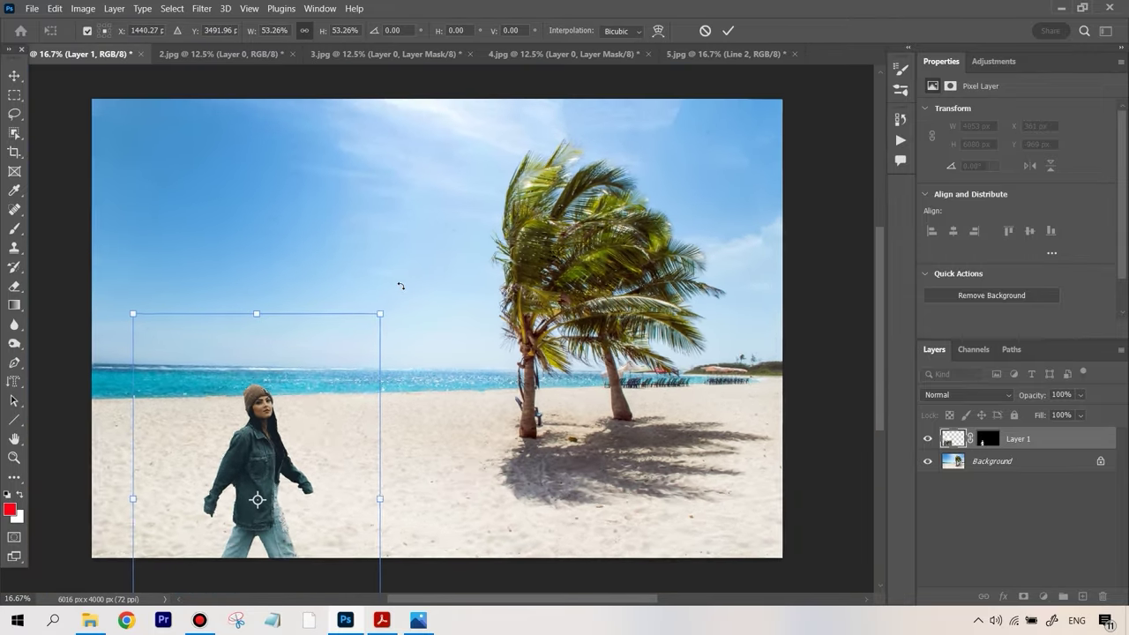
{"action": "left_click_drag", "start_coordinate": [308, 399], "coordinate": [344, 377]}
{"action": "left_click_drag", "start_coordinate": [455, 583], "coordinate": [407, 514]}
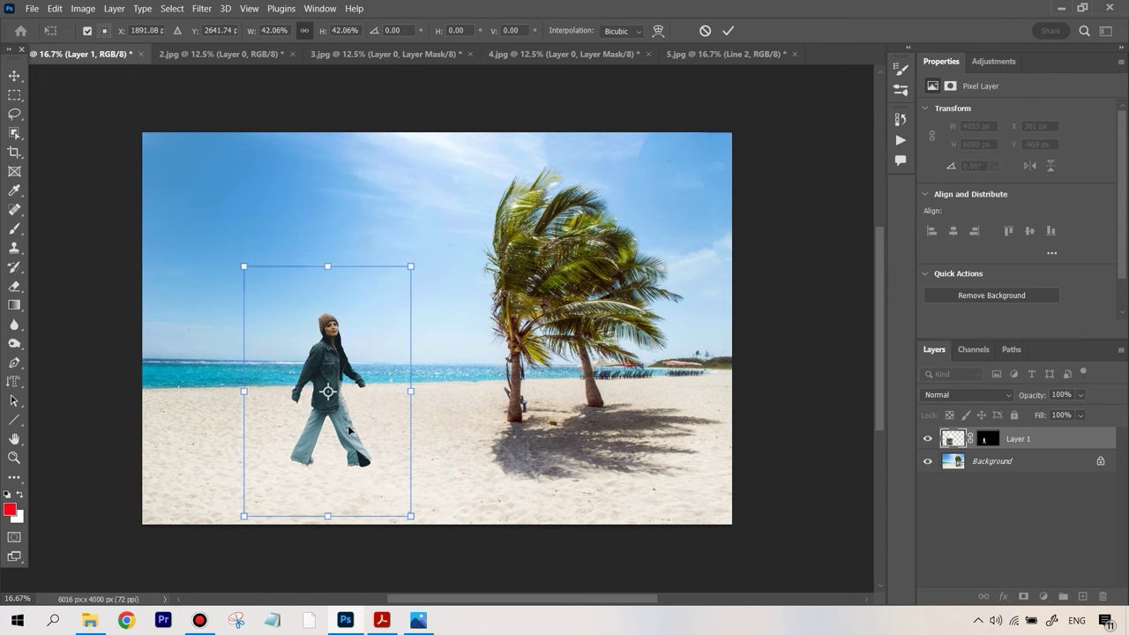
{"action": "left_click_drag", "start_coordinate": [347, 428], "coordinate": [368, 450]}
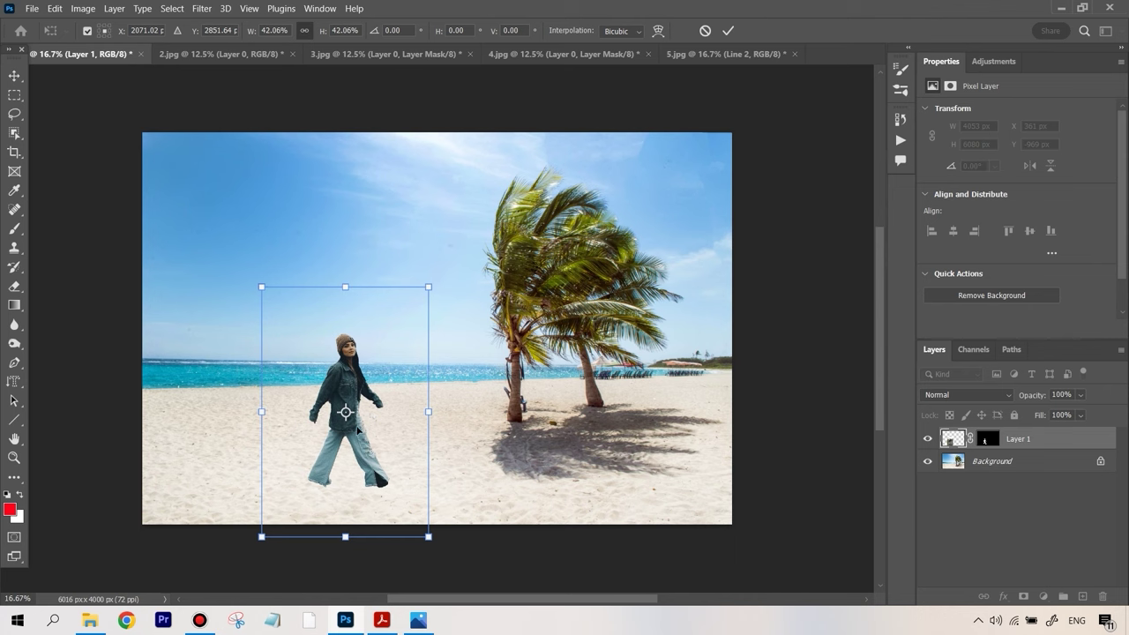
{"action": "key", "text": "Return"}
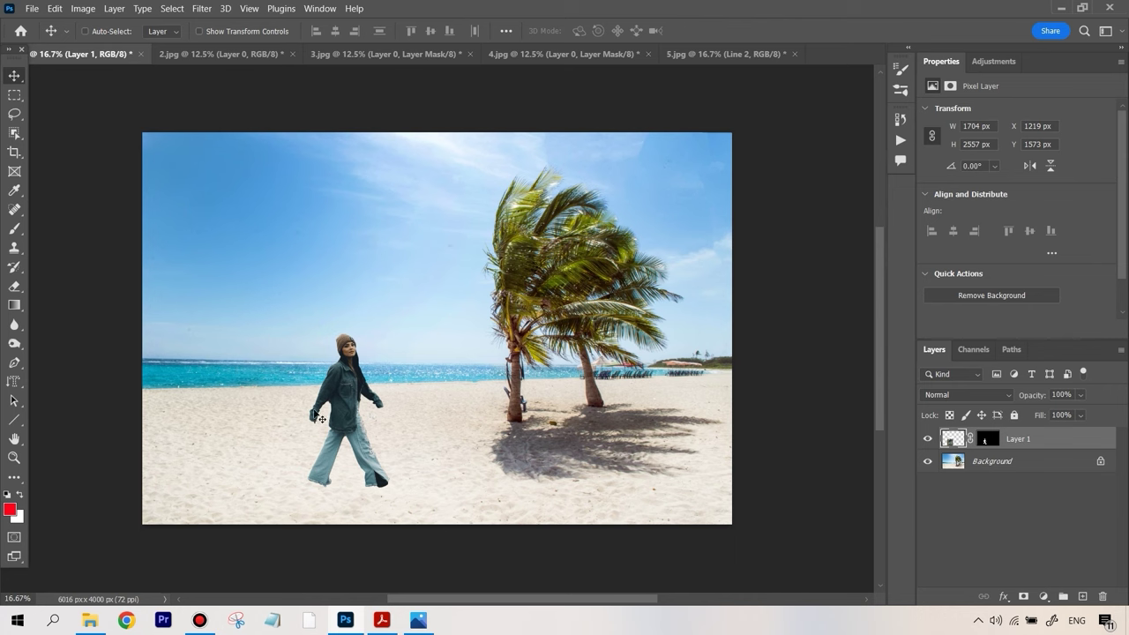
Review the direction and quality of light point in Acrobat, and inspect the lighting in Photoshop's 3.jpg with its layer mask disabled
{"action": "left_click", "coordinate": [385, 621]}
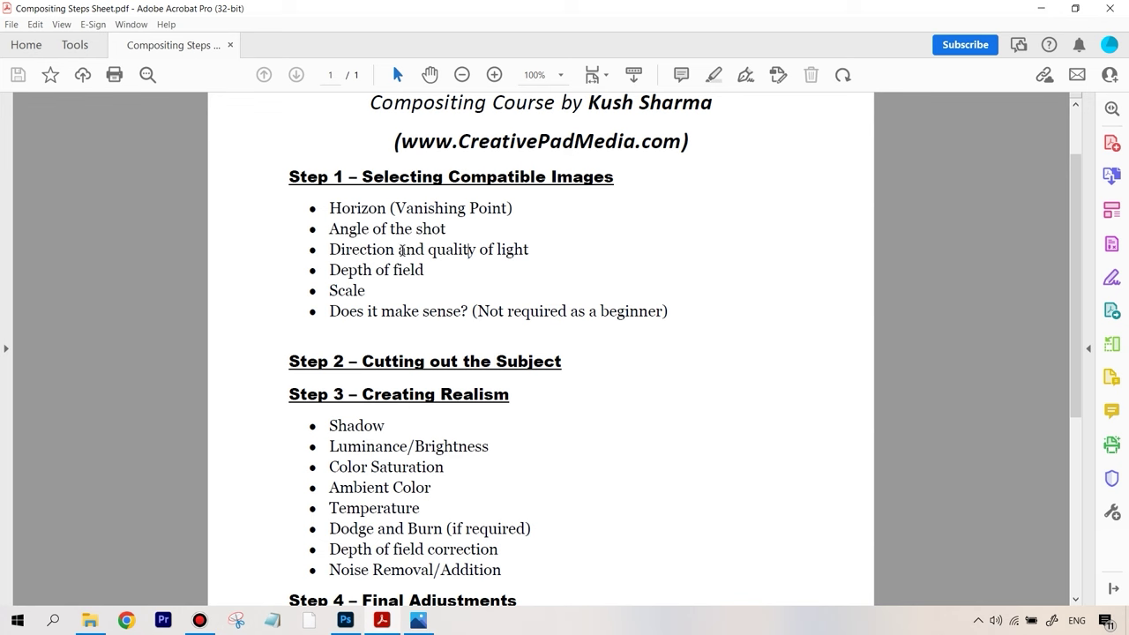
{"action": "left_click", "coordinate": [345, 620]}
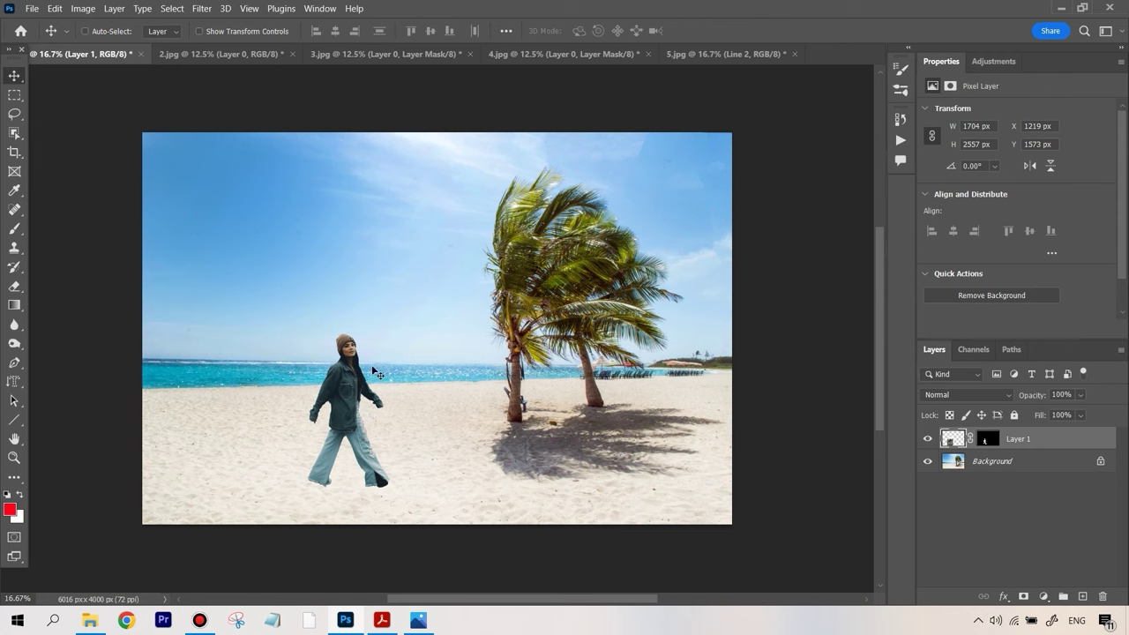
{"action": "left_click", "coordinate": [348, 55]}
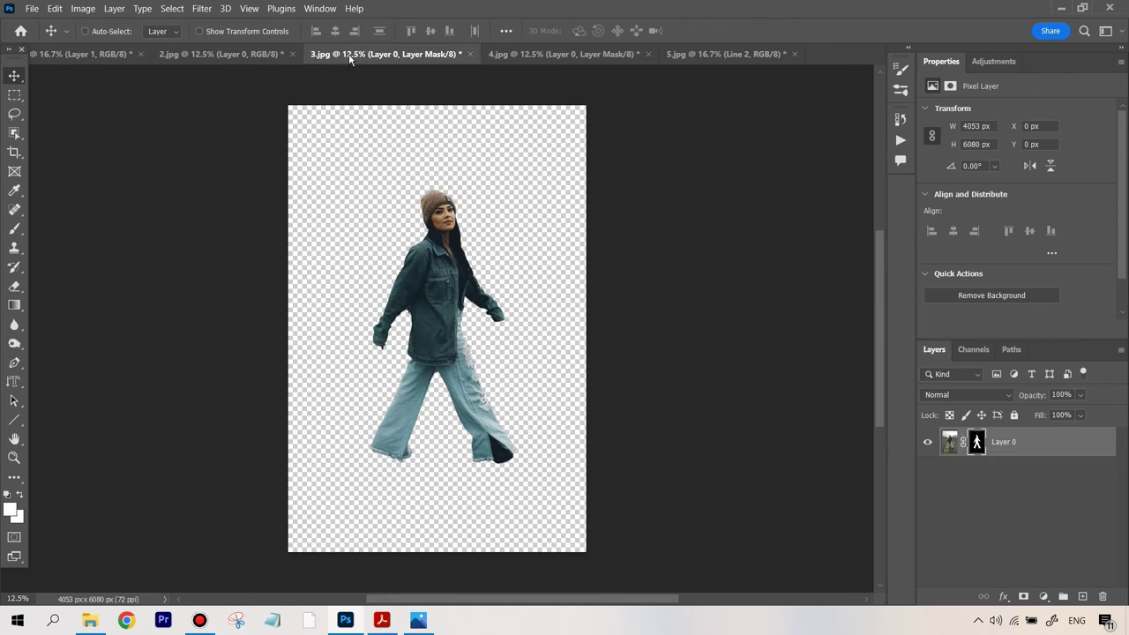
{"action": "right_click", "coordinate": [981, 434]}
{"action": "left_click", "coordinate": [991, 450]}
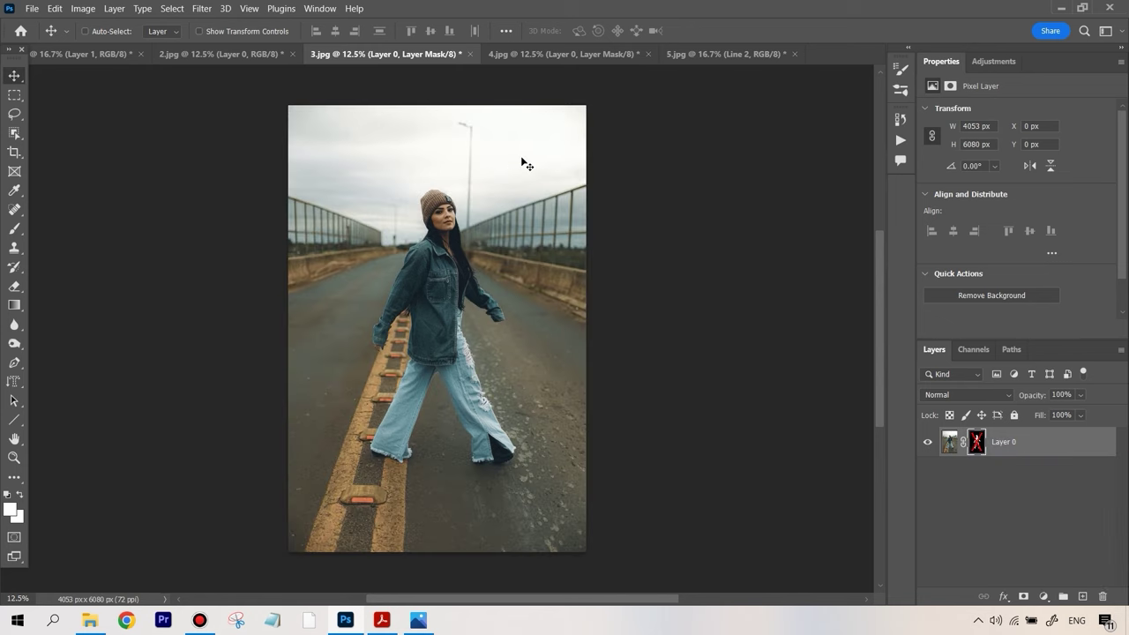
Delete Layer 1 with the walking woman from the beach photo 1.jpg
{"action": "left_click", "coordinate": [86, 55]}
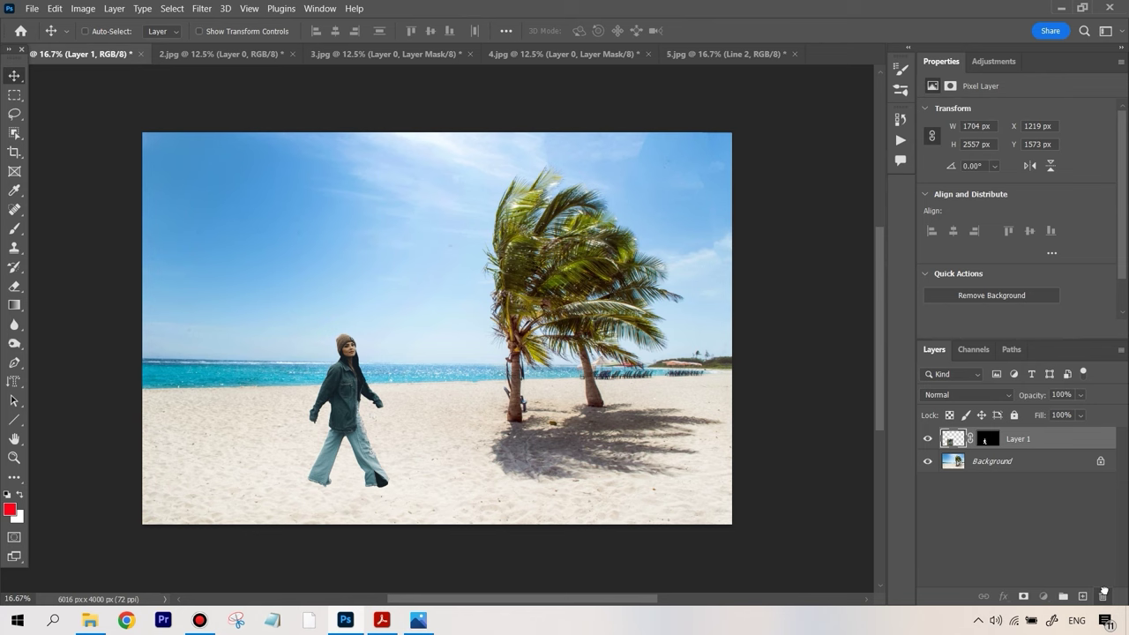
{"action": "left_click", "coordinate": [1102, 595]}
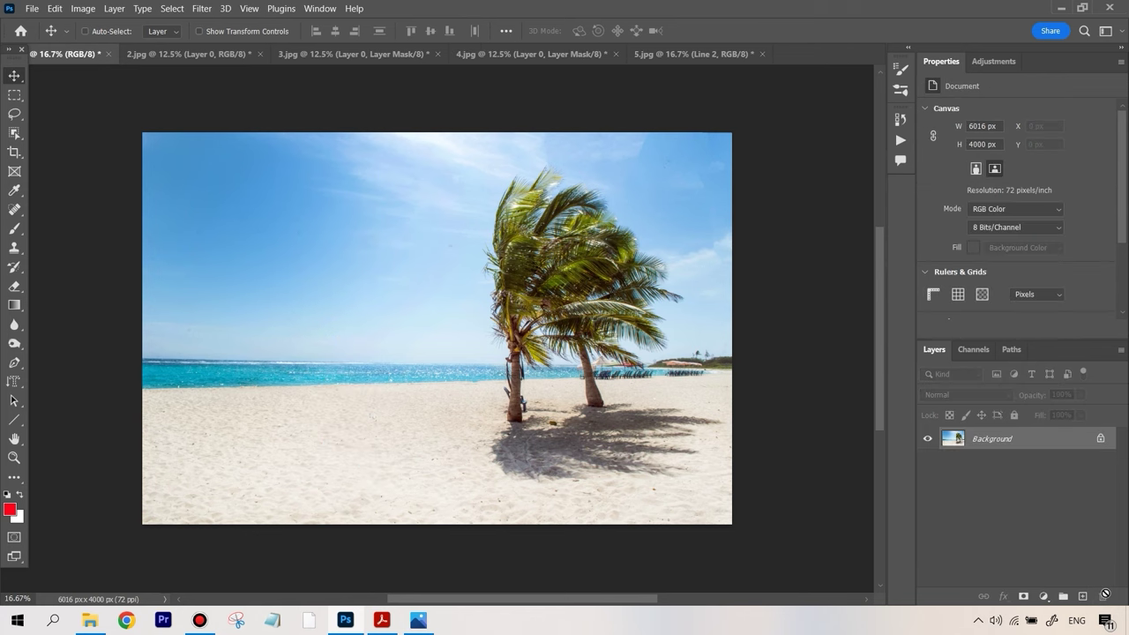
Disable the layer mask on Layer 0 in 4.jpg and examine the light direction in the man's original beach scene
{"action": "left_click", "coordinate": [504, 54]}
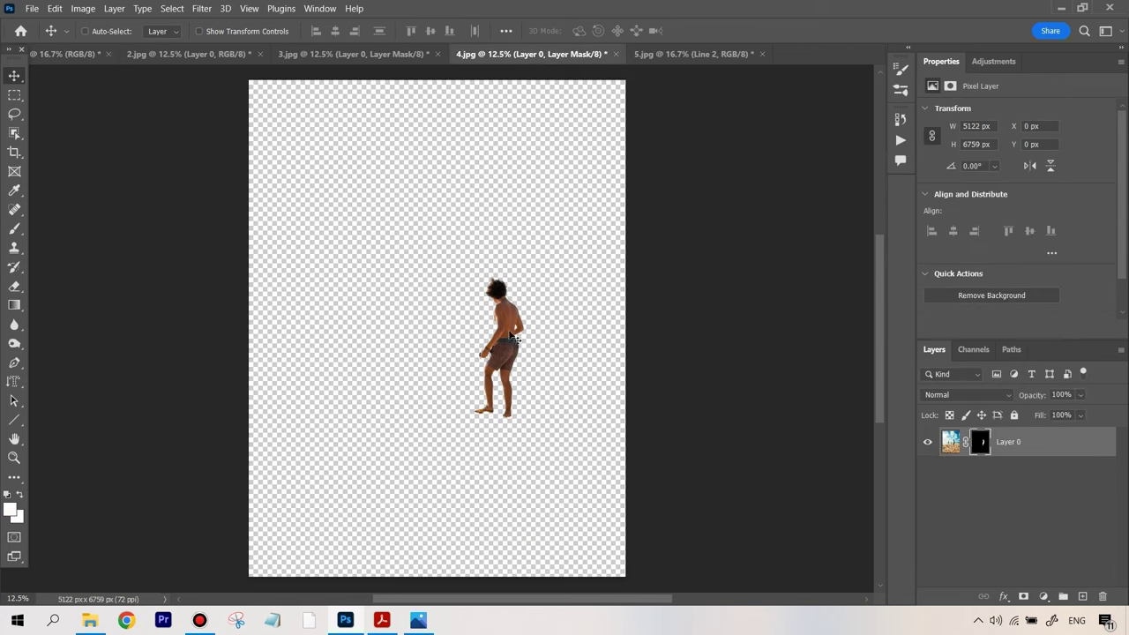
{"action": "right_click", "coordinate": [980, 446]}
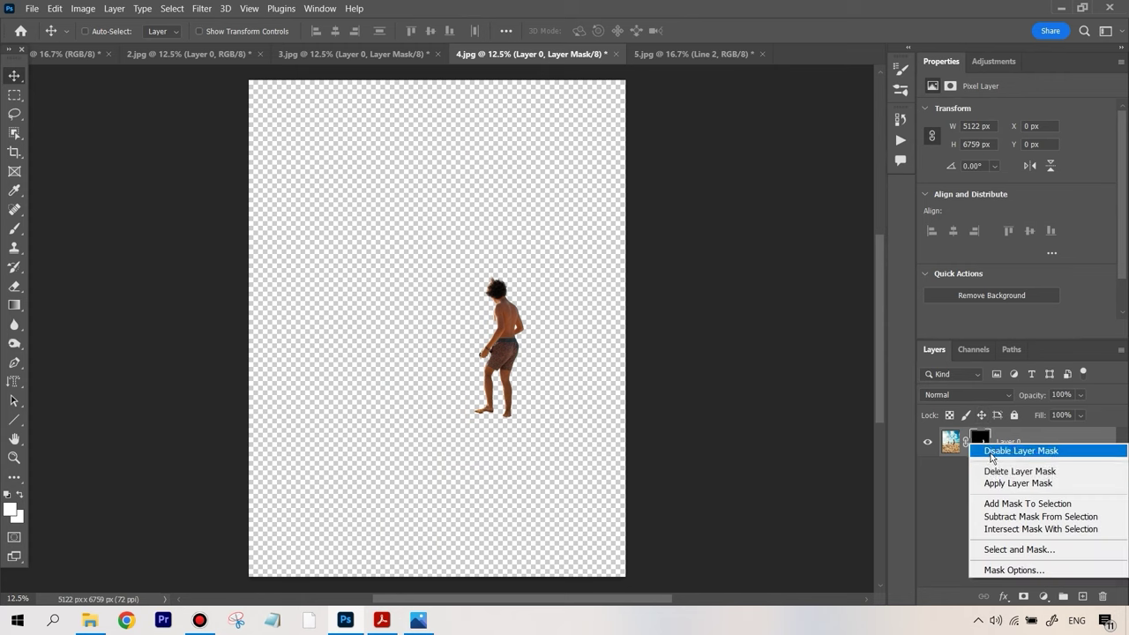
{"action": "left_click", "coordinate": [1009, 451]}
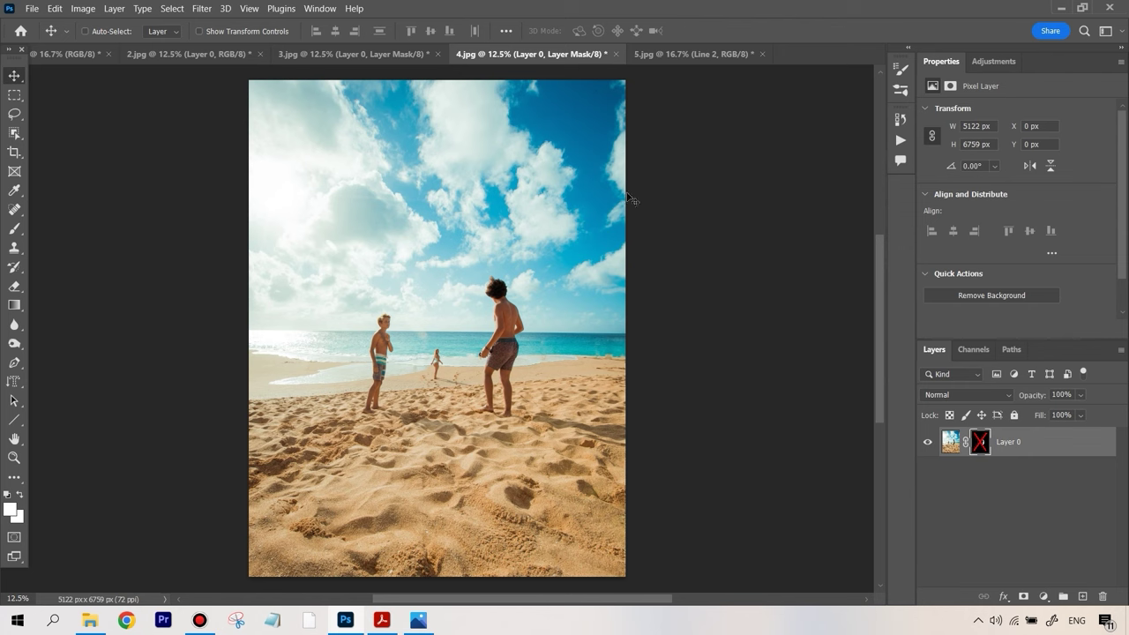
Flip Layer 0 in 4.jpg horizontally to compare the reversed light direction, and undo the flip
{"action": "left_click", "coordinate": [55, 9]}
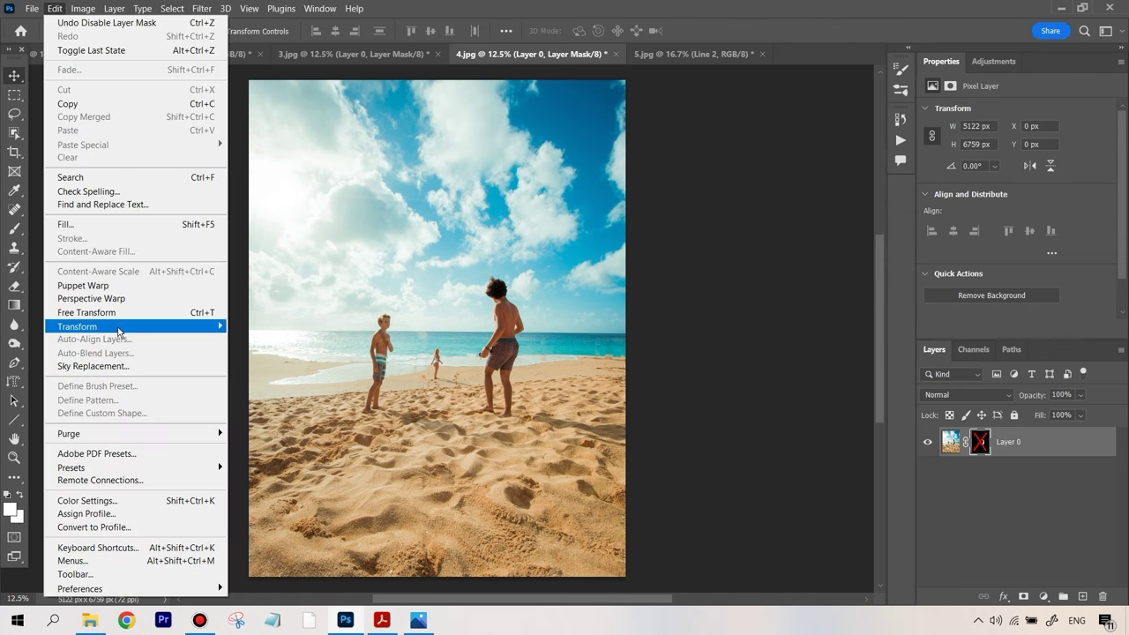
{"action": "mouse_move", "coordinate": [120, 334]}
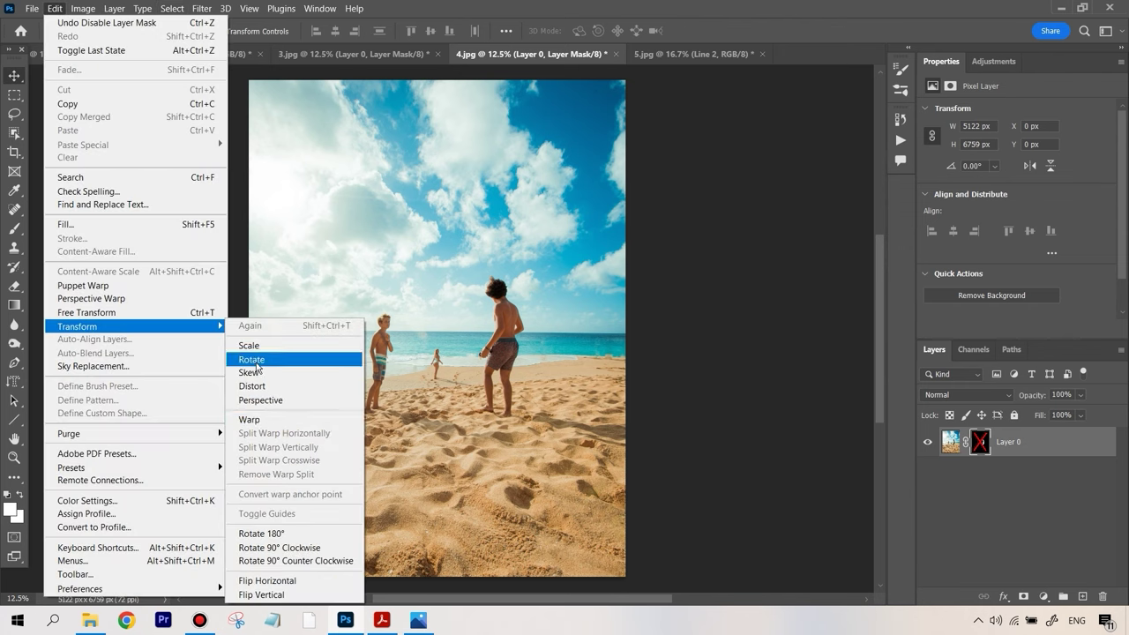
{"action": "left_click", "coordinate": [292, 580]}
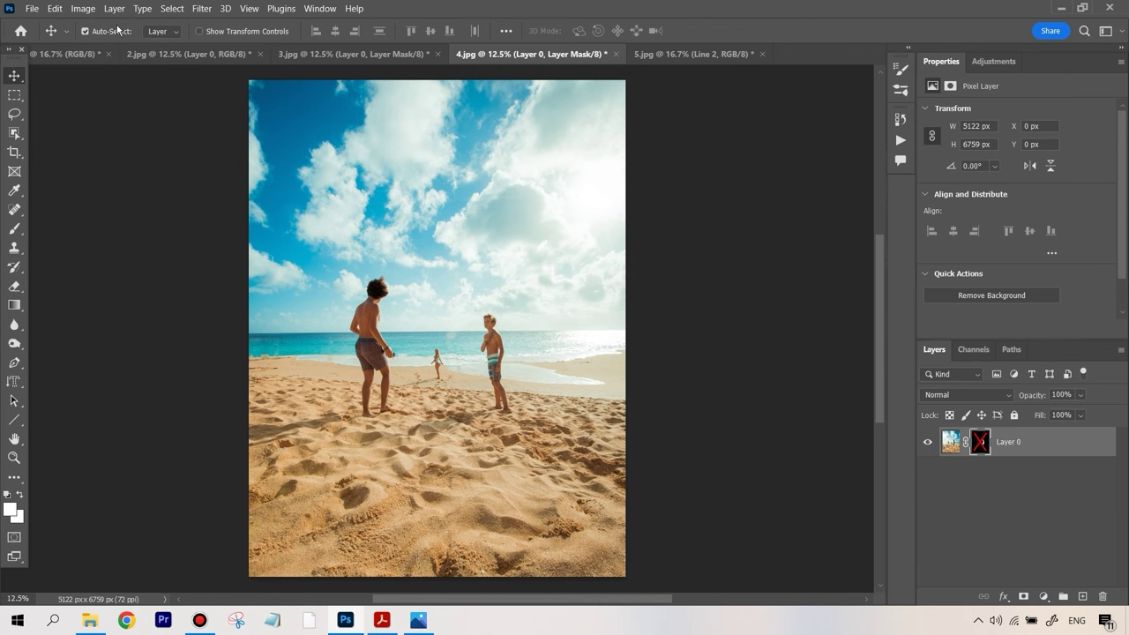
{"action": "key", "text": "ctrl+shift+h"}
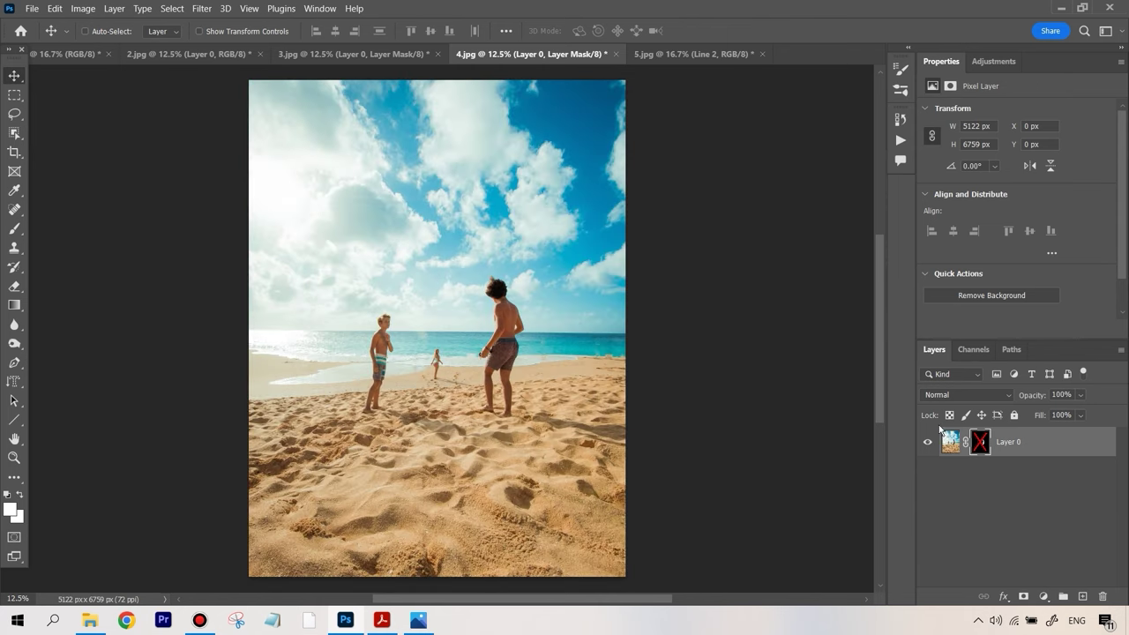
Re-enable the layer mask in 4.jpg, copy the cut-out man into 1.jpg and place him on the sand left of the palm trees
{"action": "right_click", "coordinate": [982, 445]}
{"action": "left_click", "coordinate": [1013, 453]}
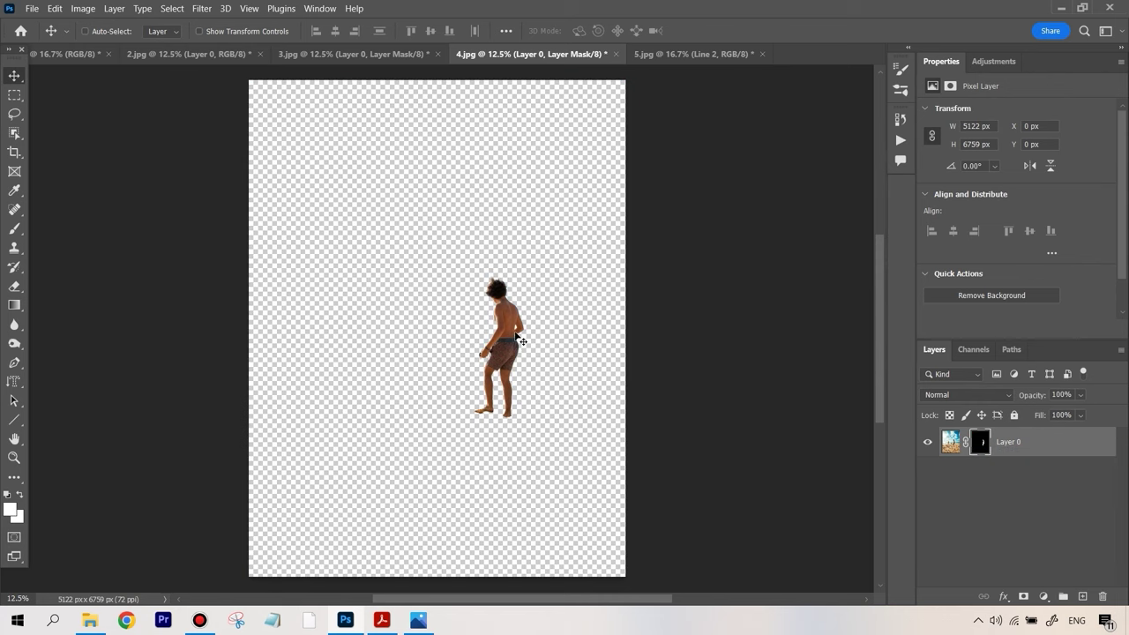
{"action": "left_click_drag", "start_coordinate": [1034, 457], "coordinate": [344, 419]}
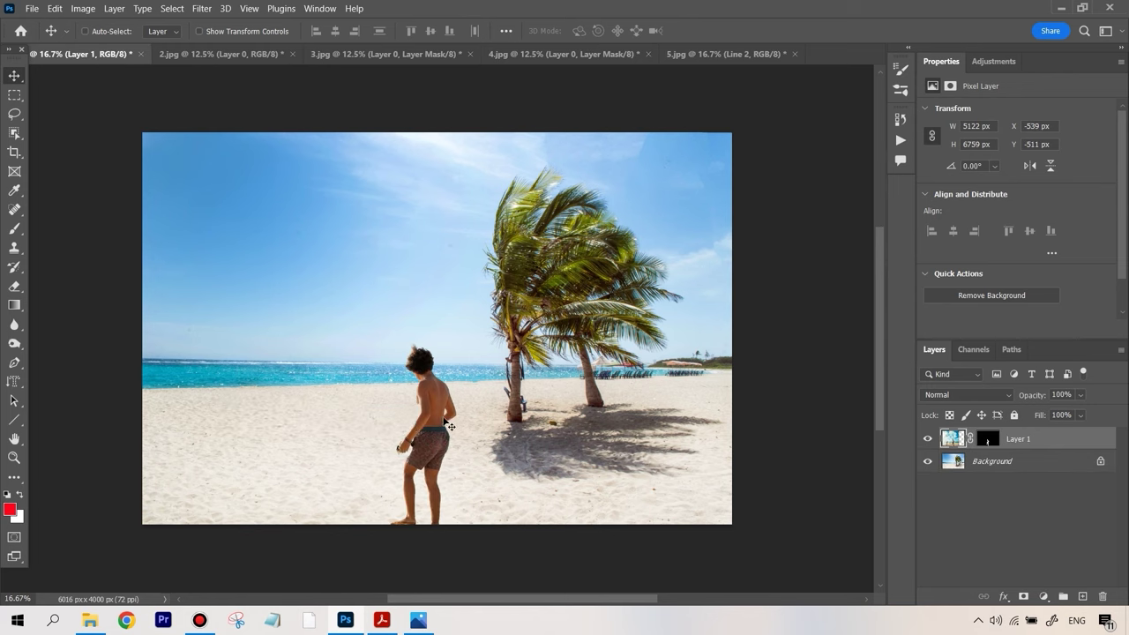
{"action": "left_click_drag", "start_coordinate": [454, 423], "coordinate": [368, 353]}
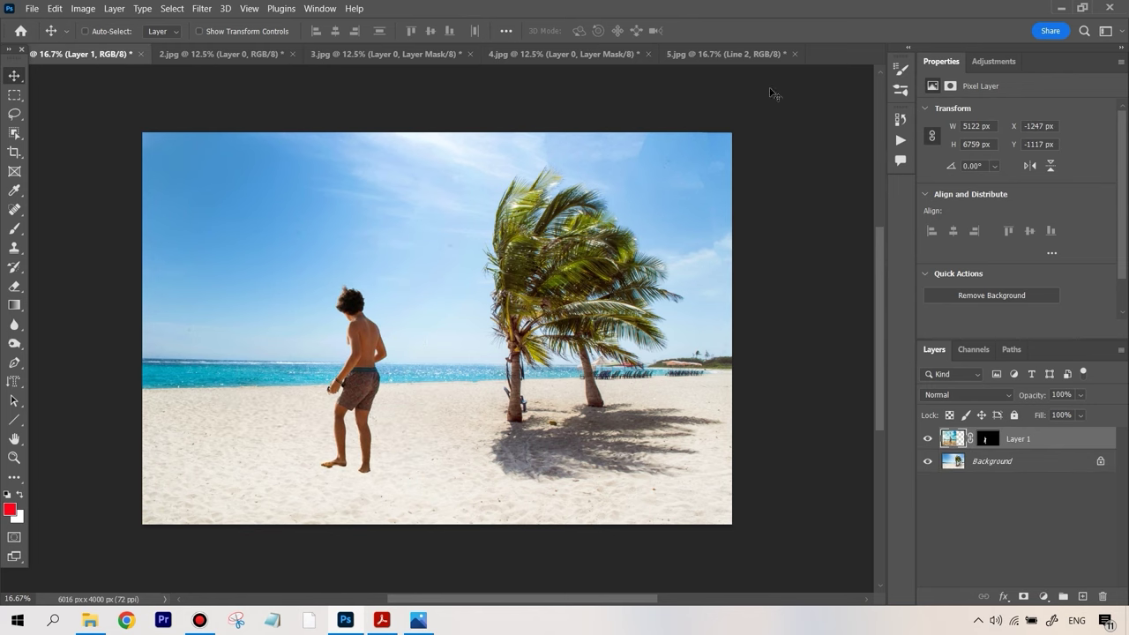
Disable the layer mask in 4.jpg again and examine the man's original surroundings against the beach composite
{"action": "left_click", "coordinate": [725, 55]}
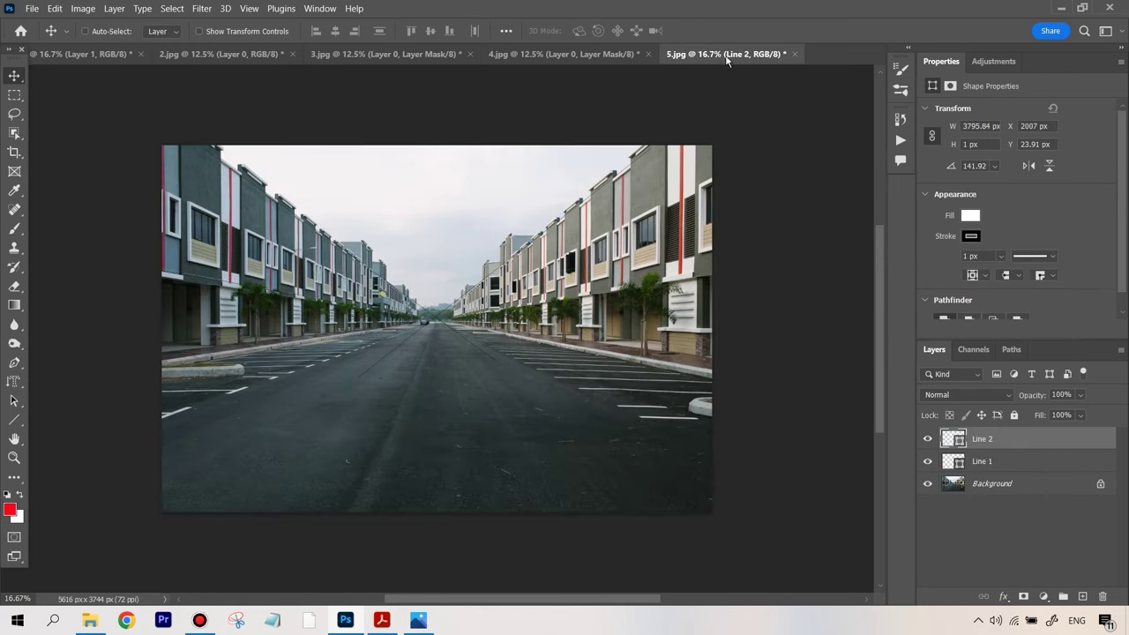
{"action": "left_click", "coordinate": [553, 51]}
{"action": "right_click", "coordinate": [977, 457]}
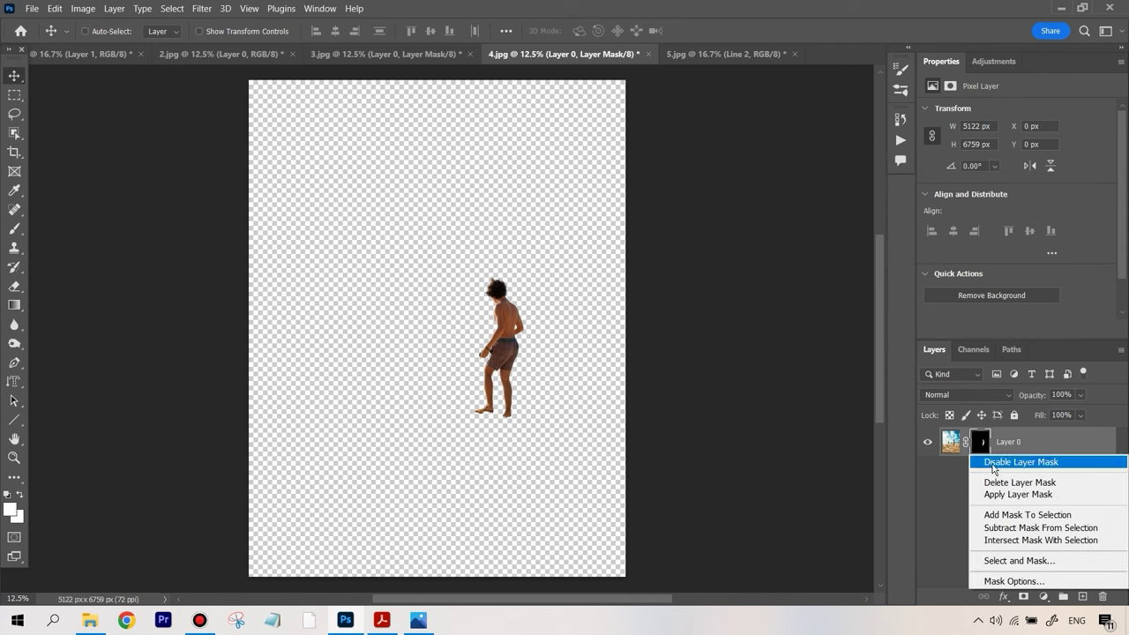
{"action": "left_click", "coordinate": [992, 460]}
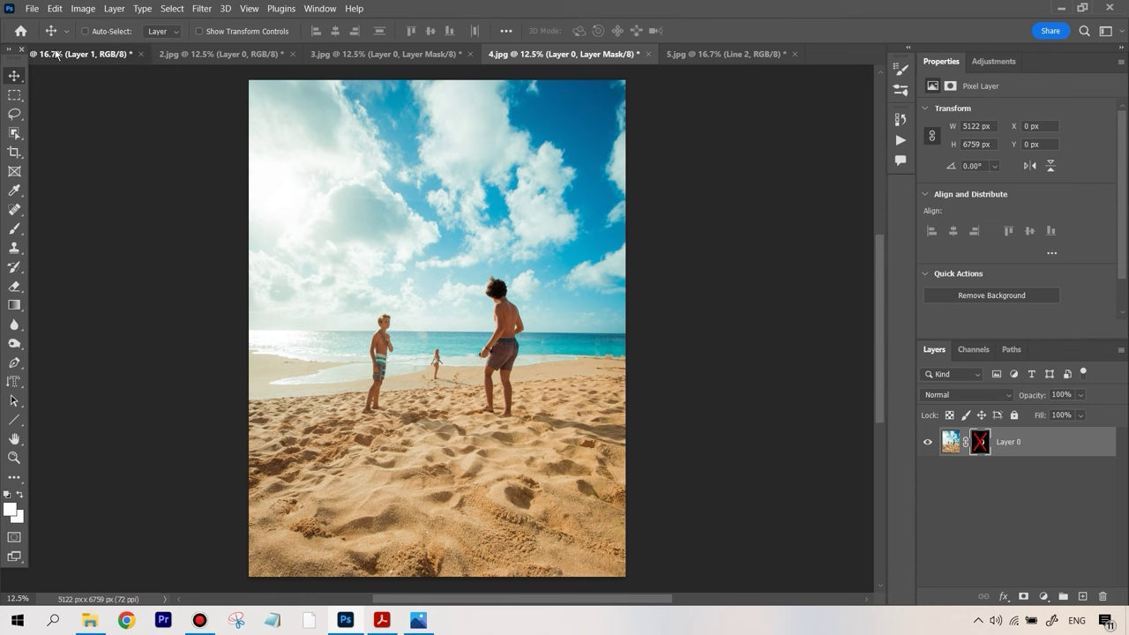
Move the man in 1.jpg slightly lower, to about Y -1071 px, and switch to the compositing sheet in Acrobat
{"action": "left_click", "coordinate": [84, 53]}
{"action": "mouse_move", "coordinate": [367, 353]}
{"action": "left_mouse_down"}
{"action": "mouse_move", "coordinate": [356, 328]}
{"action": "mouse_move", "coordinate": [365, 338]}
{"action": "left_mouse_up"}
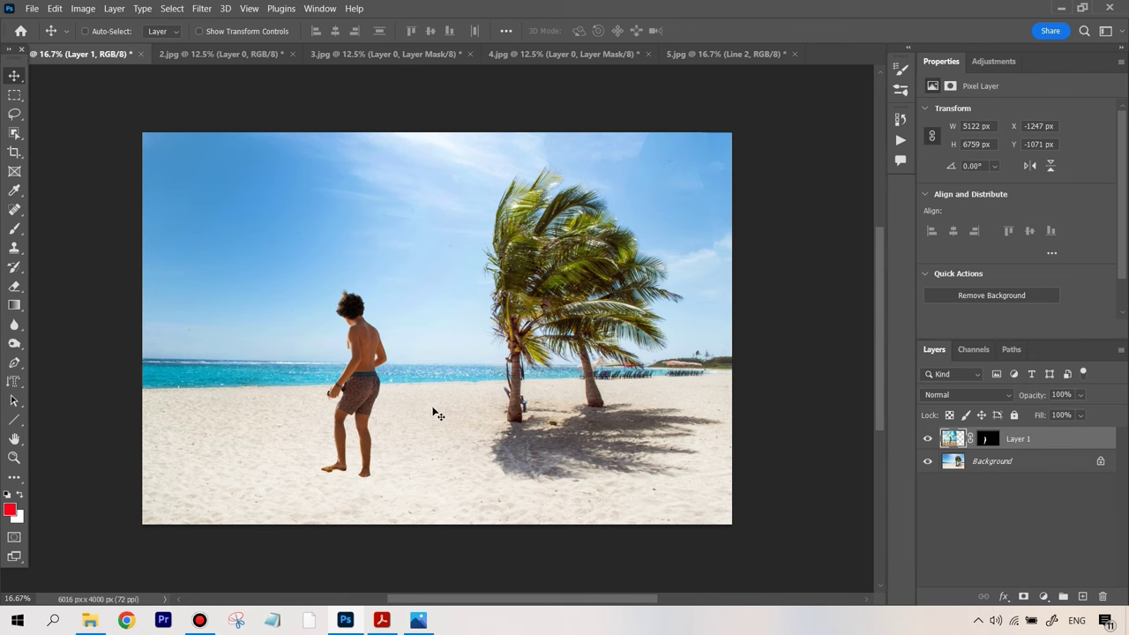
{"action": "left_click", "coordinate": [382, 620]}
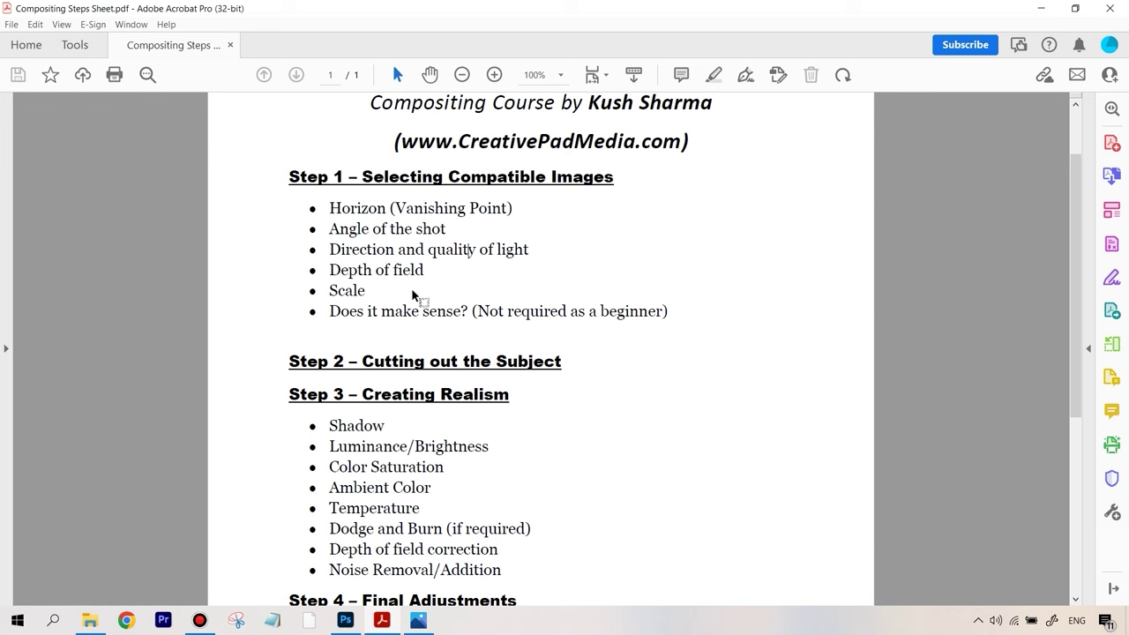
Alternate between the beach composite in Photoshop and the compositing sheet in Acrobat to review the depth-of-field criterion
{"action": "left_click", "coordinate": [347, 621]}
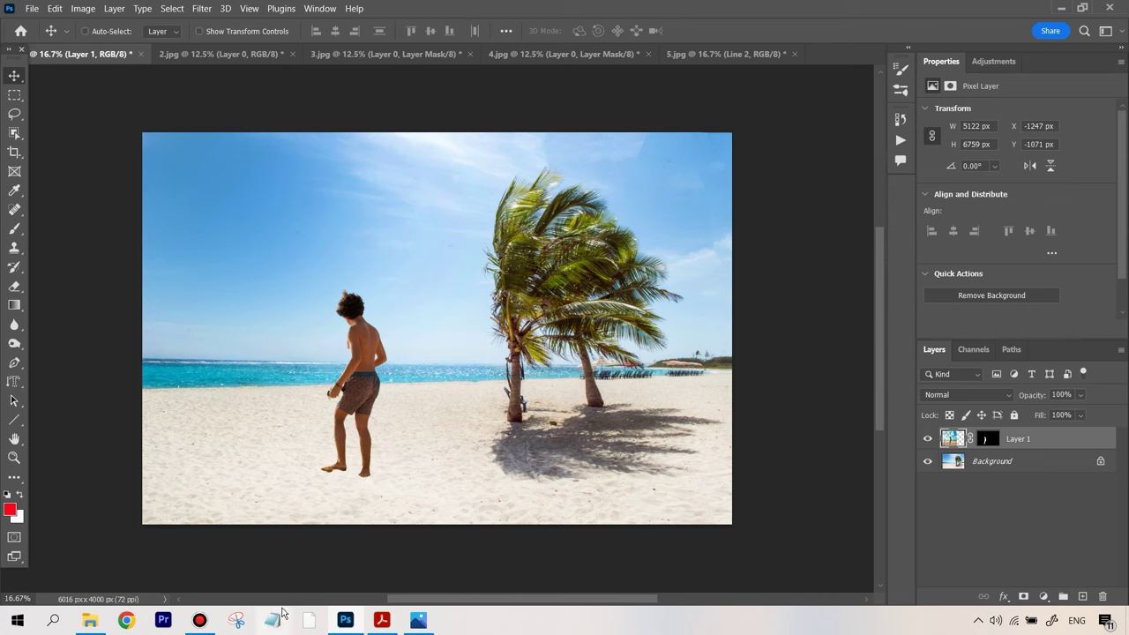
{"action": "left_click", "coordinate": [381, 621]}
{"action": "key", "text": "alt+Tab"}
{"action": "left_click", "coordinate": [381, 619]}
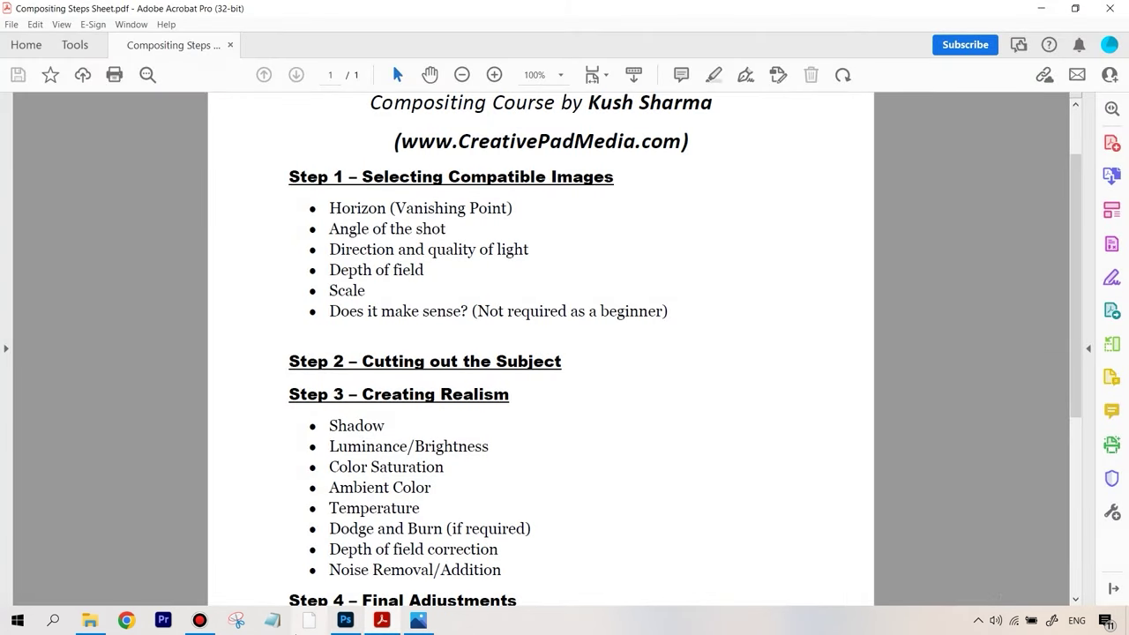
{"action": "left_click", "coordinate": [345, 619]}
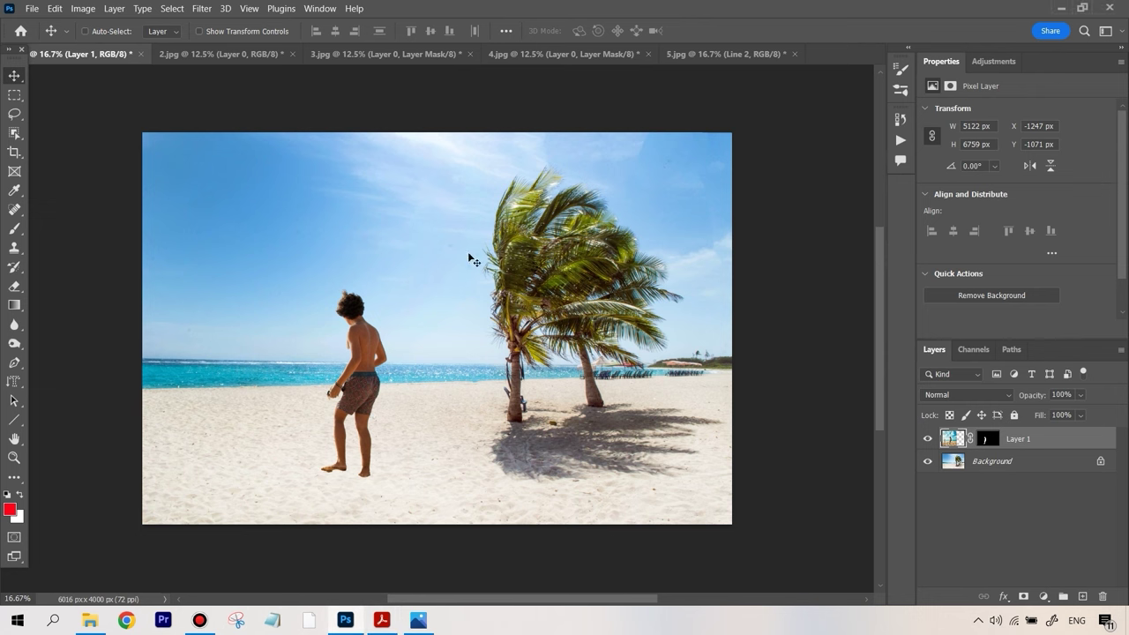
Compare depth of field between the man's original photo 4.jpg and the composite in 1.jpg, and return to the sheet in Acrobat
{"action": "left_click", "coordinate": [564, 53]}
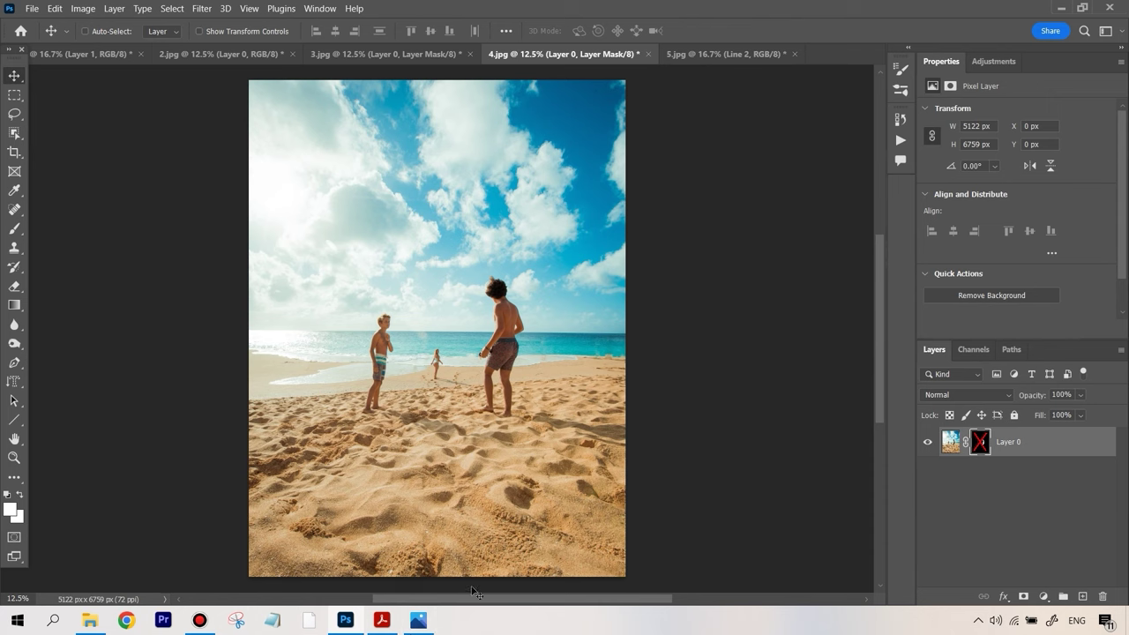
{"action": "left_click", "coordinate": [66, 53]}
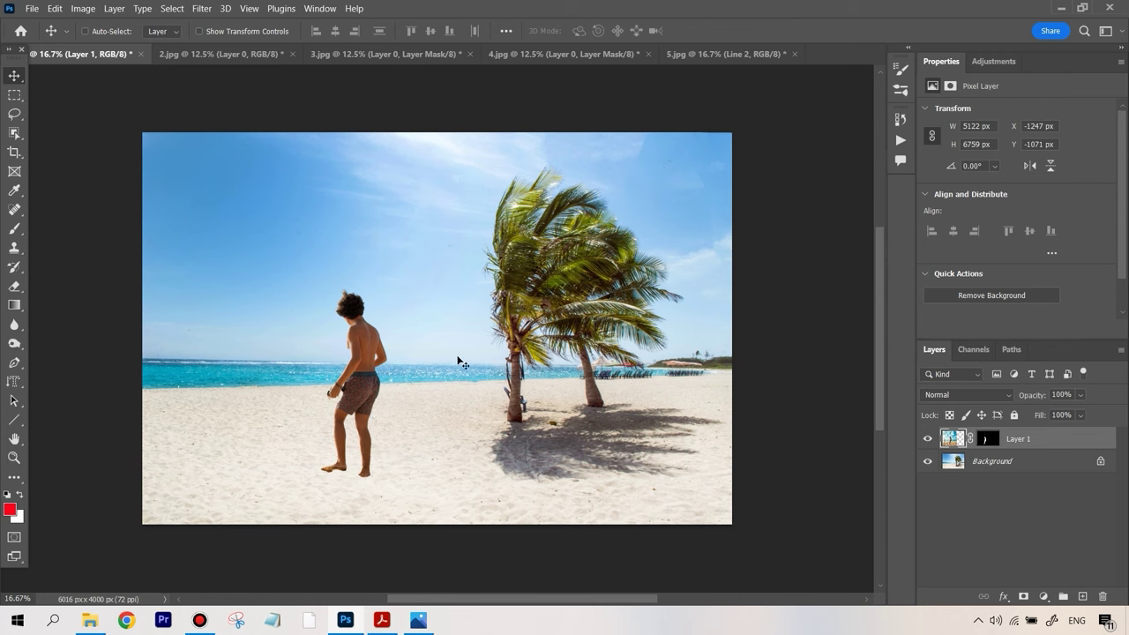
{"action": "left_click", "coordinate": [725, 54]}
{"action": "left_click", "coordinate": [599, 51]}
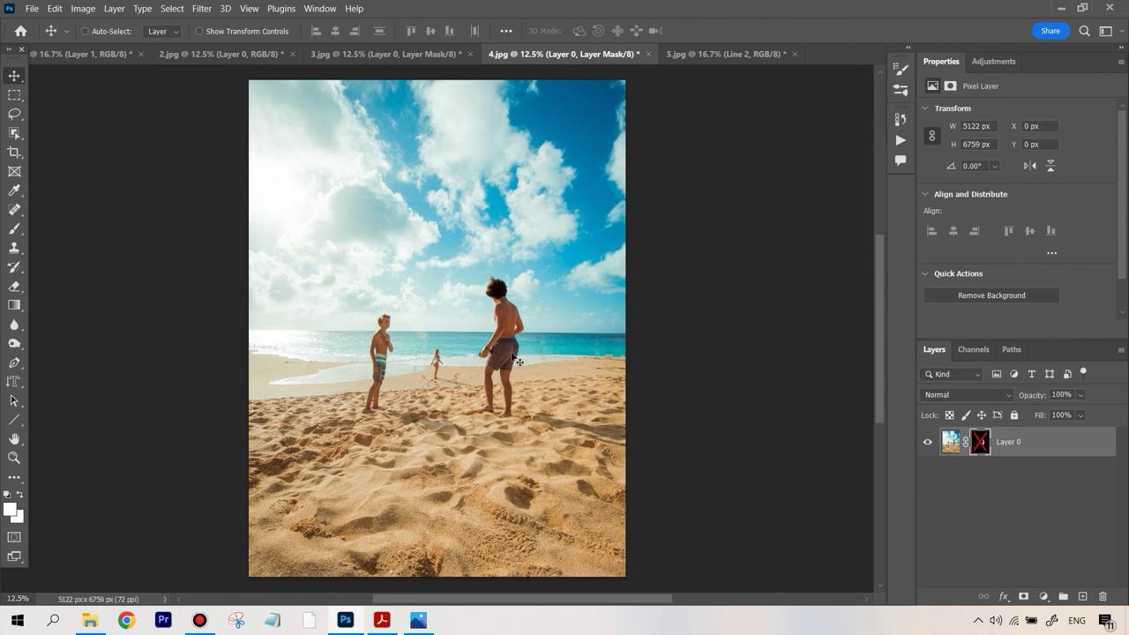
{"action": "left_click", "coordinate": [97, 54]}
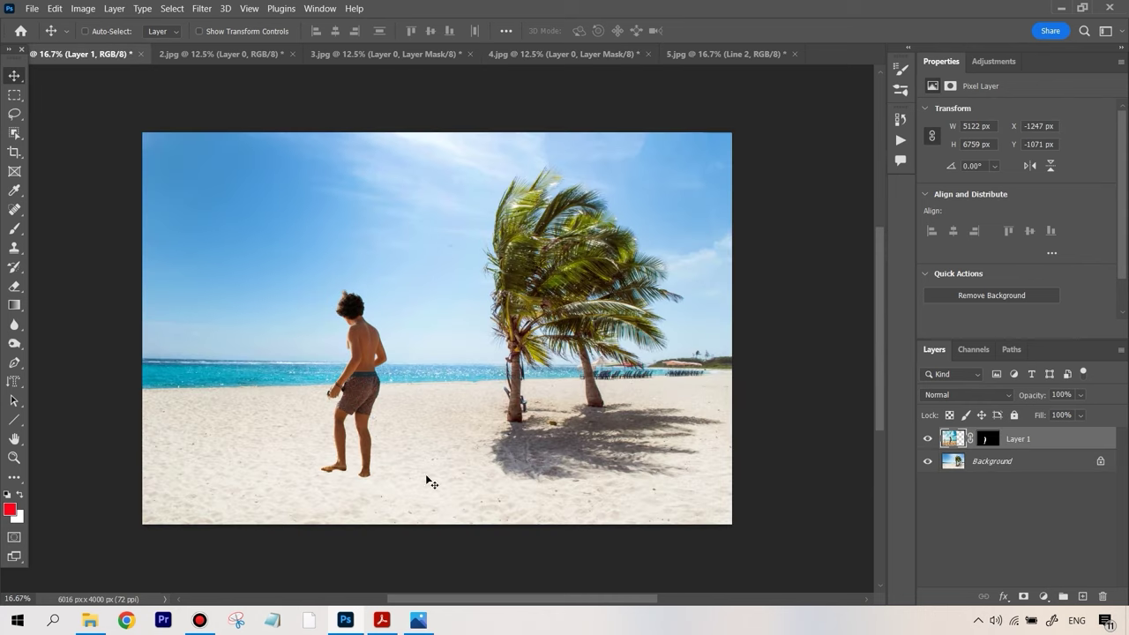
{"action": "left_click", "coordinate": [380, 621]}
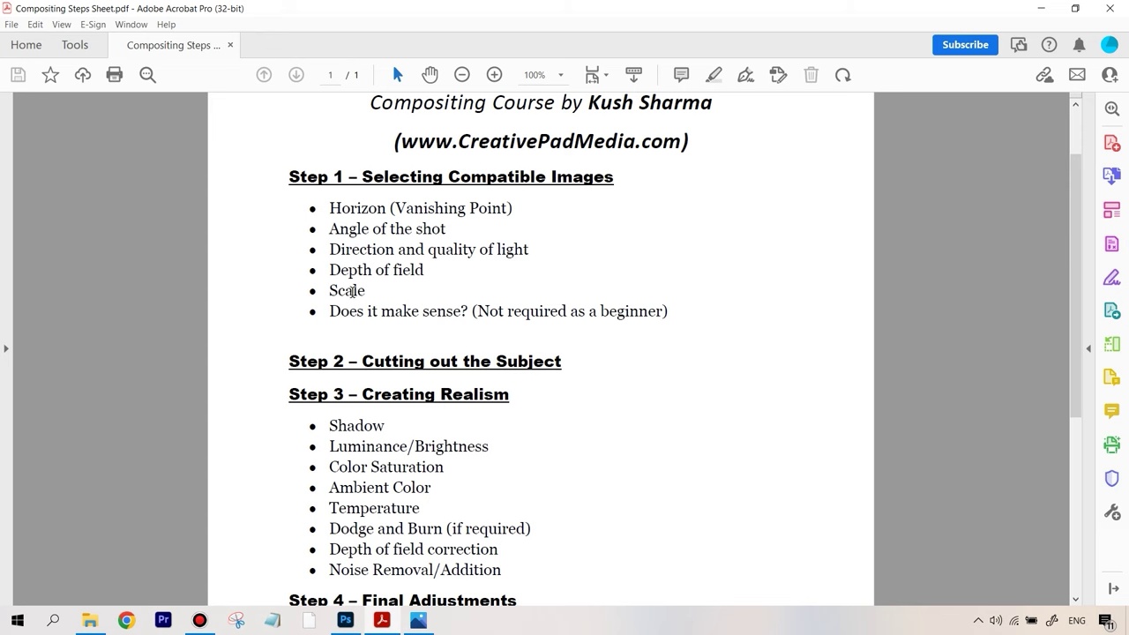
Try shrinking the man in 1.jpg in Photoshop by the corners of his Free Transform box, and undo both resizes
{"action": "left_click", "coordinate": [345, 621]}
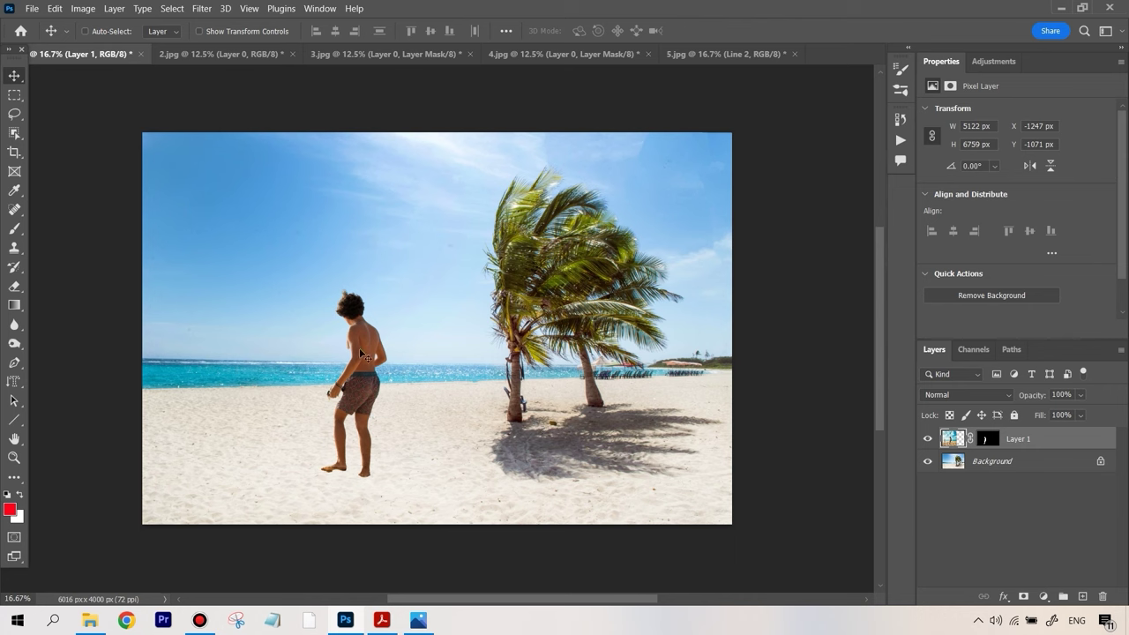
{"action": "left_click", "coordinate": [409, 434]}
{"action": "left_click", "coordinate": [385, 371]}
{"action": "key", "text": "ctrl+t"}
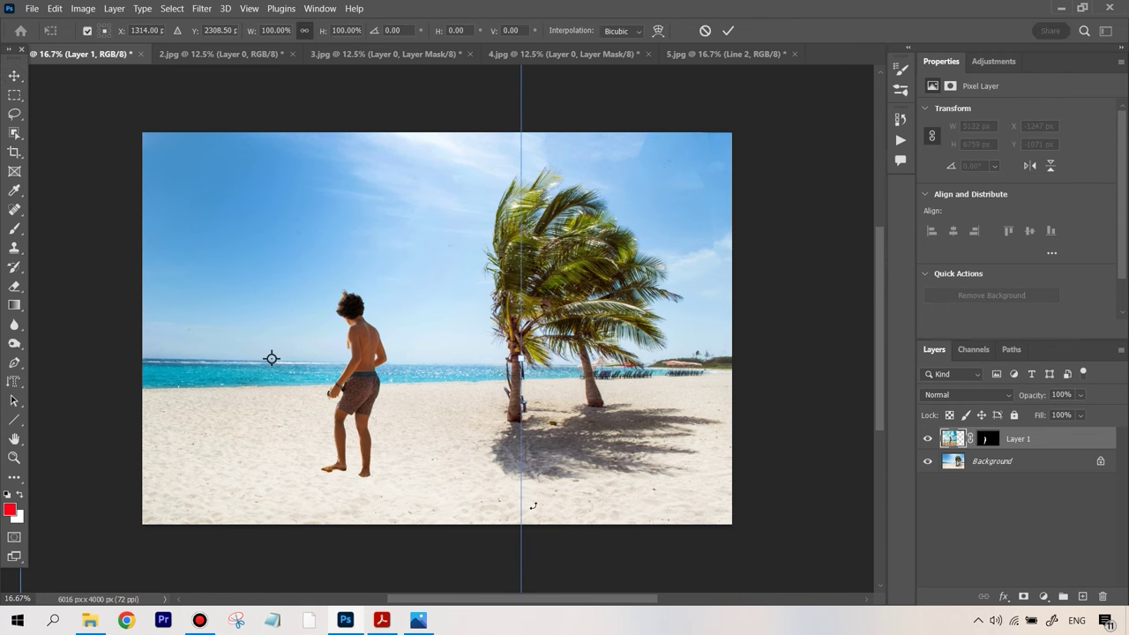
{"action": "key", "text": "ctrl+minus"}
{"action": "key", "text": "ctrl+minus"}
{"action": "key", "text": "ctrl+minus"}
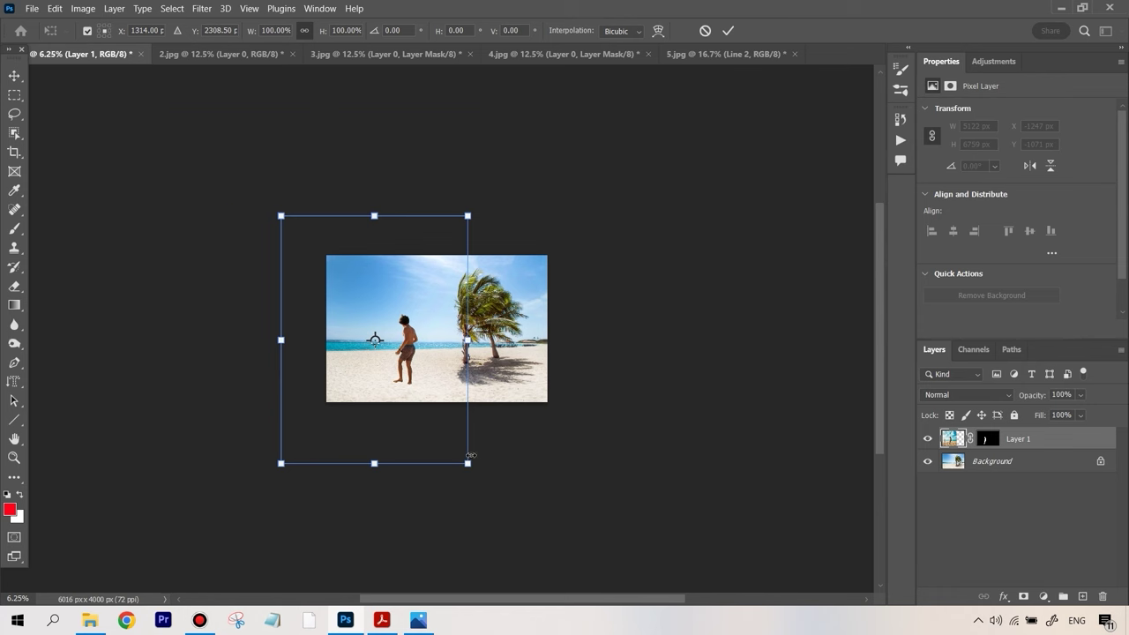
{"action": "left_click_drag", "start_coordinate": [471, 455], "coordinate": [419, 399]}
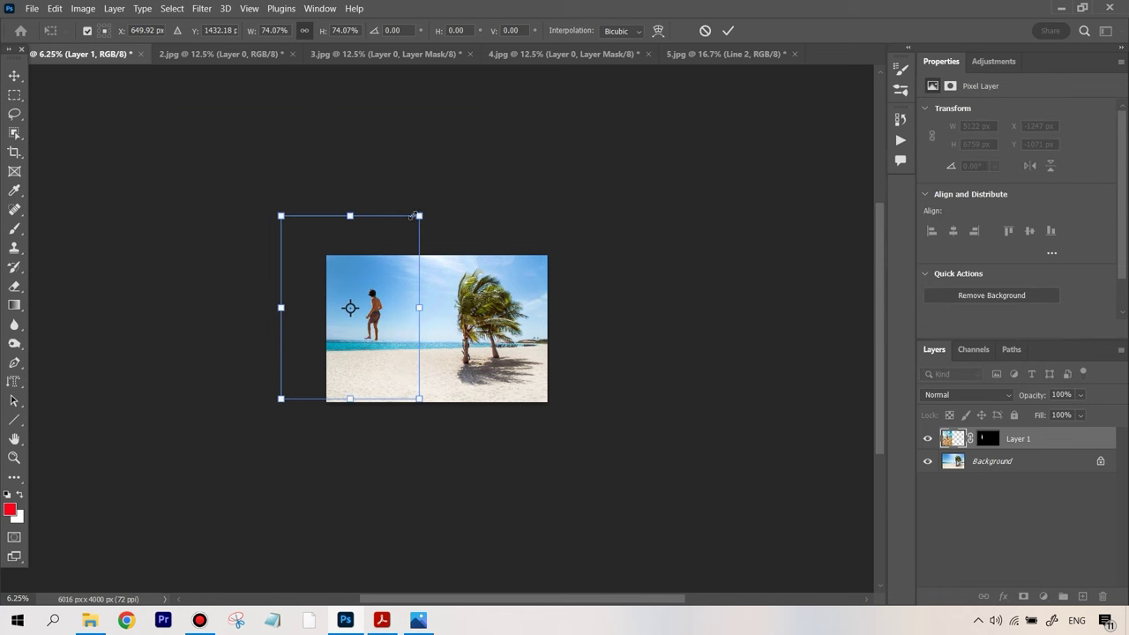
{"action": "left_click_drag", "start_coordinate": [420, 215], "coordinate": [367, 272]}
{"action": "key", "text": "ctrl+z"}
{"action": "key", "text": "ctrl+z"}
Try shifting the Free Transform reference point to X 1498, Y 2340.5 px, and leave the transform without resizing the man
{"action": "key", "text": "ctrl+plus"}
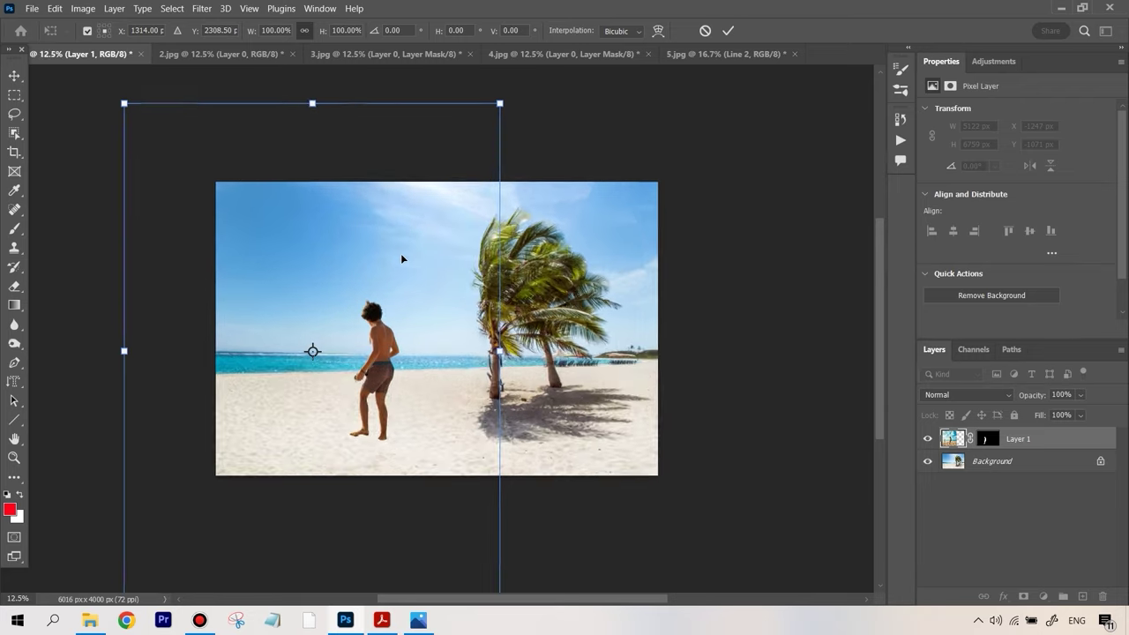
{"action": "key", "text": "ctrl+plus"}
{"action": "key", "text": "ctrl+minus"}
{"action": "mouse_move", "coordinate": [312, 351]}
{"action": "left_mouse_down"}
{"action": "mouse_move", "coordinate": [335, 327]}
{"action": "mouse_move", "coordinate": [473, 355]}
{"action": "mouse_move", "coordinate": [309, 371]}
{"action": "mouse_move", "coordinate": [325, 353]}
{"action": "left_mouse_up"}
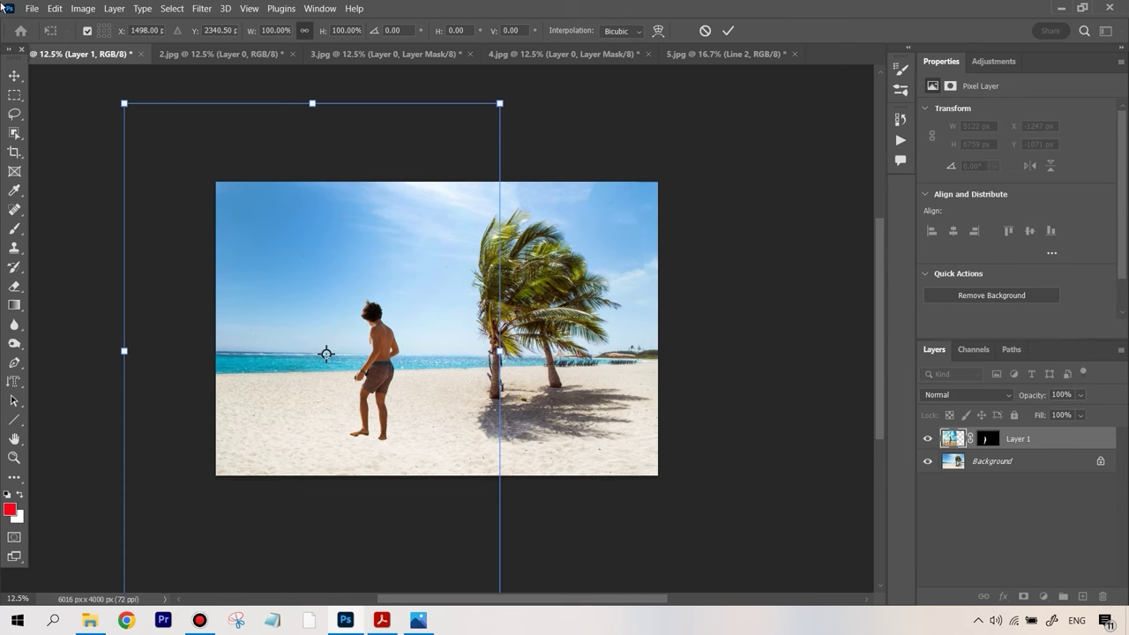
{"action": "left_click", "coordinate": [54, 9]}
{"action": "mouse_move", "coordinate": [83, 8]}
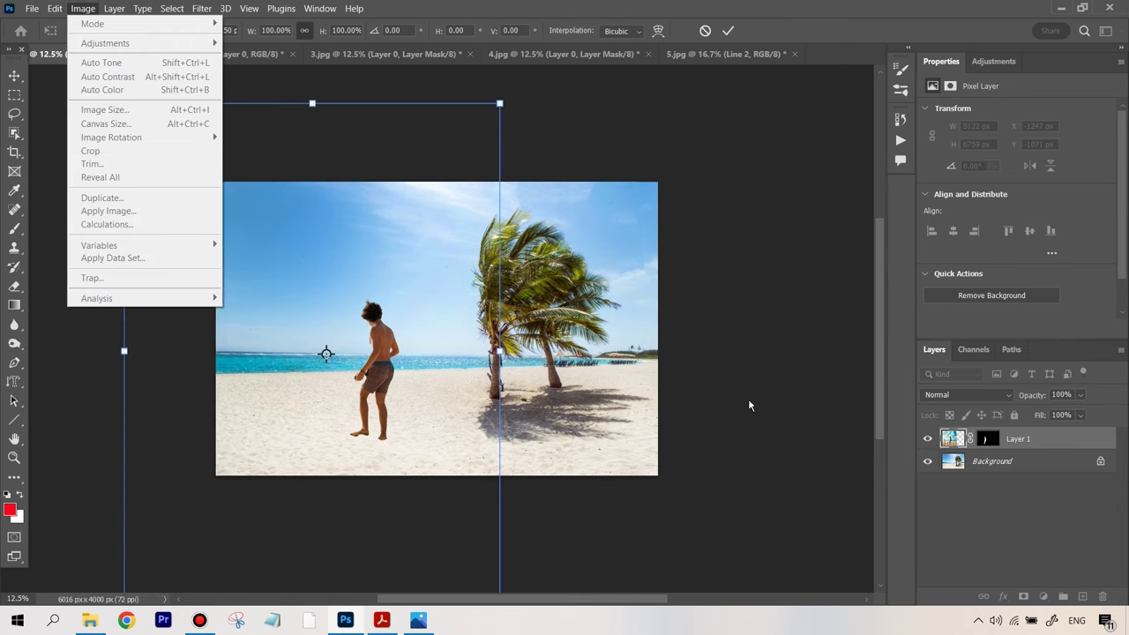
{"action": "left_click", "coordinate": [812, 319]}
Check the Show Reference Point when using Transform option in the Tools preferences, and close the dialog
{"action": "left_click", "coordinate": [53, 9]}
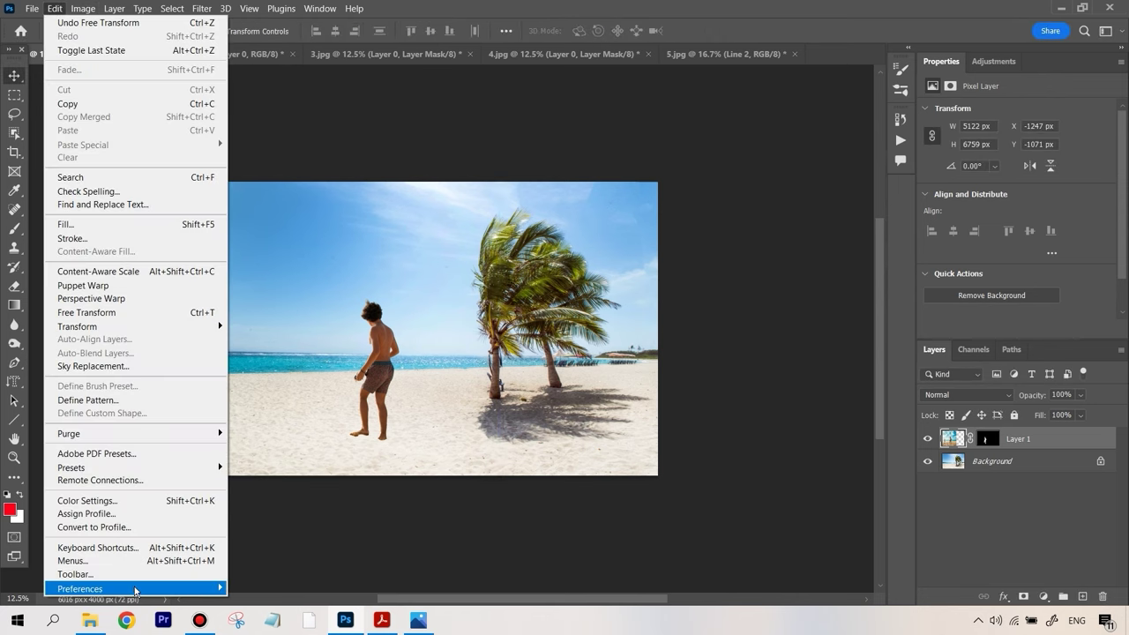
{"action": "mouse_move", "coordinate": [134, 589]}
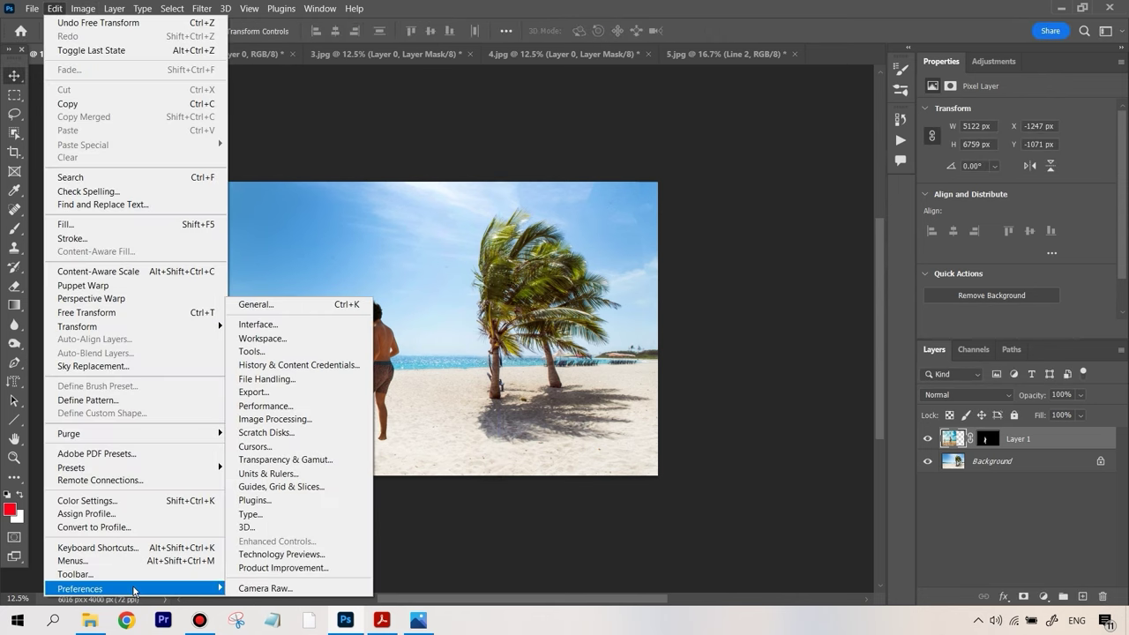
{"action": "left_click", "coordinate": [270, 354]}
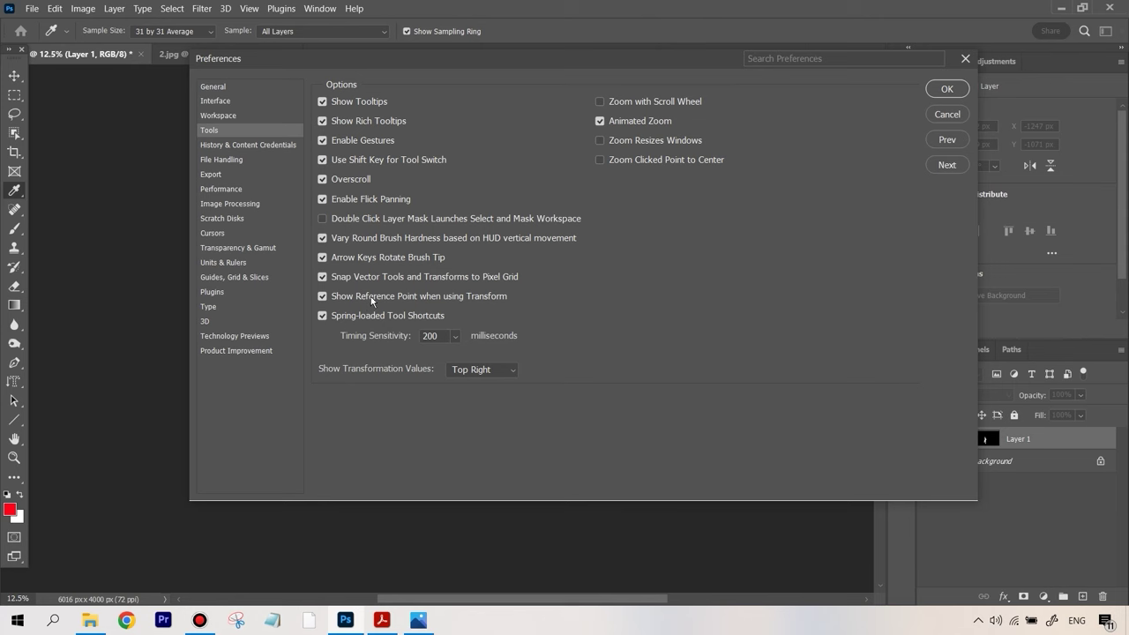
{"action": "left_click", "coordinate": [964, 60]}
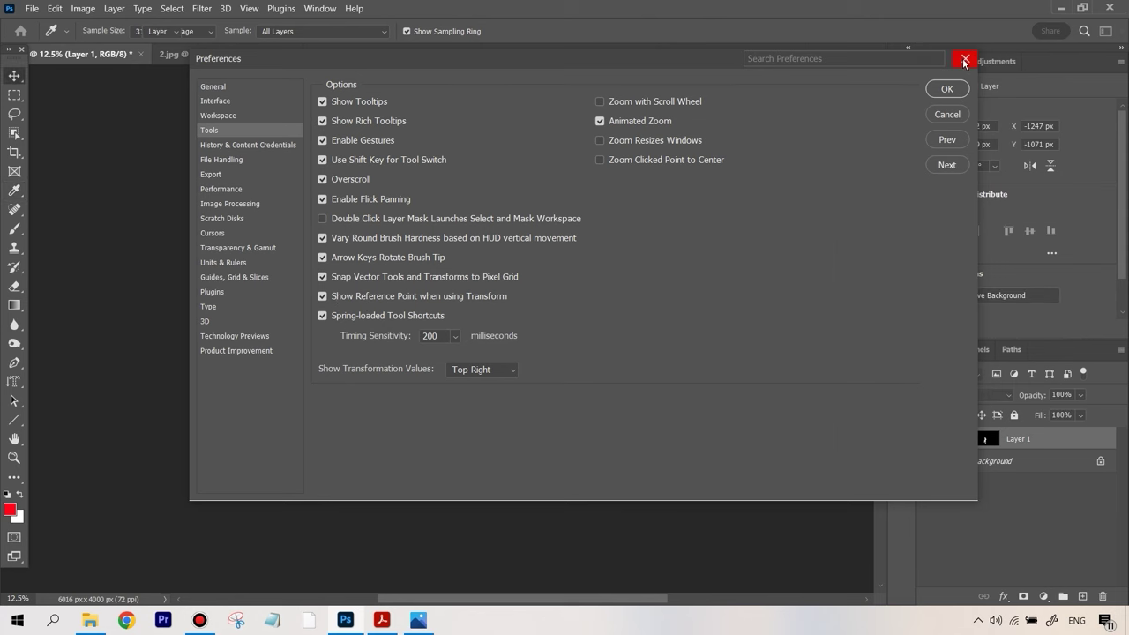
Place the man's transform reference point on the horizon at about X 2642, Y 2348.5 px and scale him to 34.60% around it
{"action": "left_click", "coordinate": [397, 364]}
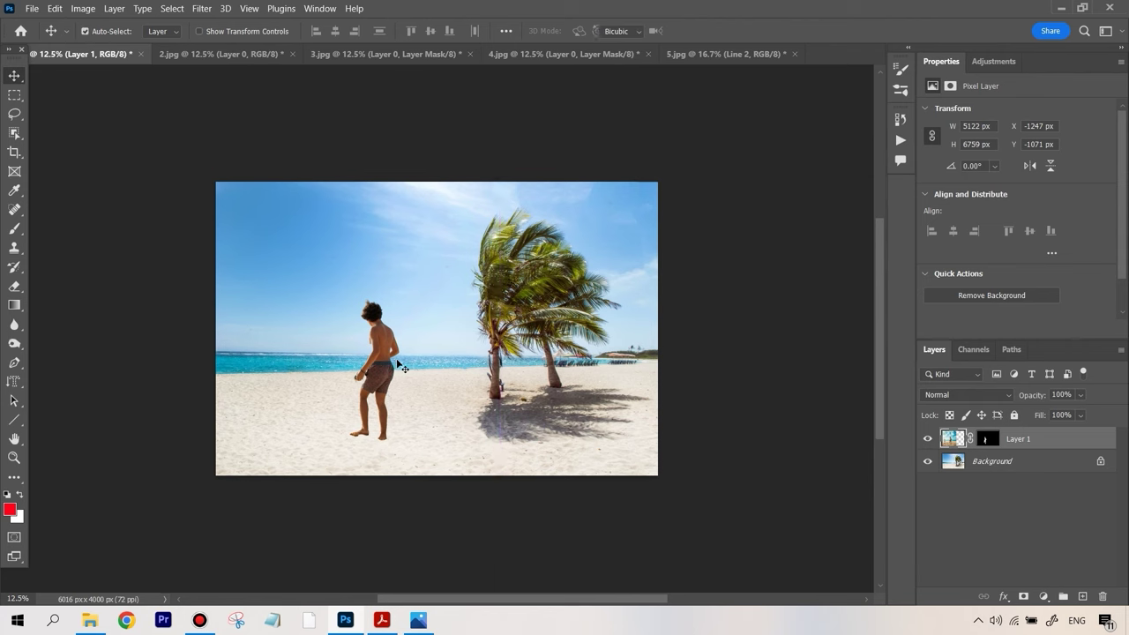
{"action": "key", "text": "ctrl+t"}
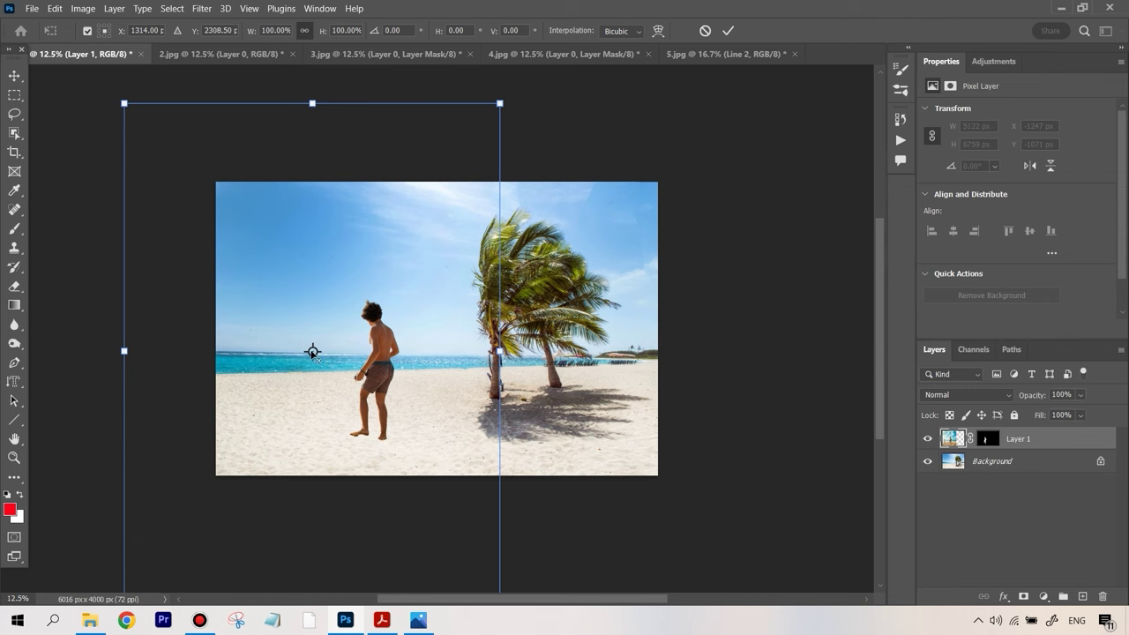
{"action": "left_click_drag", "start_coordinate": [312, 351], "coordinate": [416, 356]}
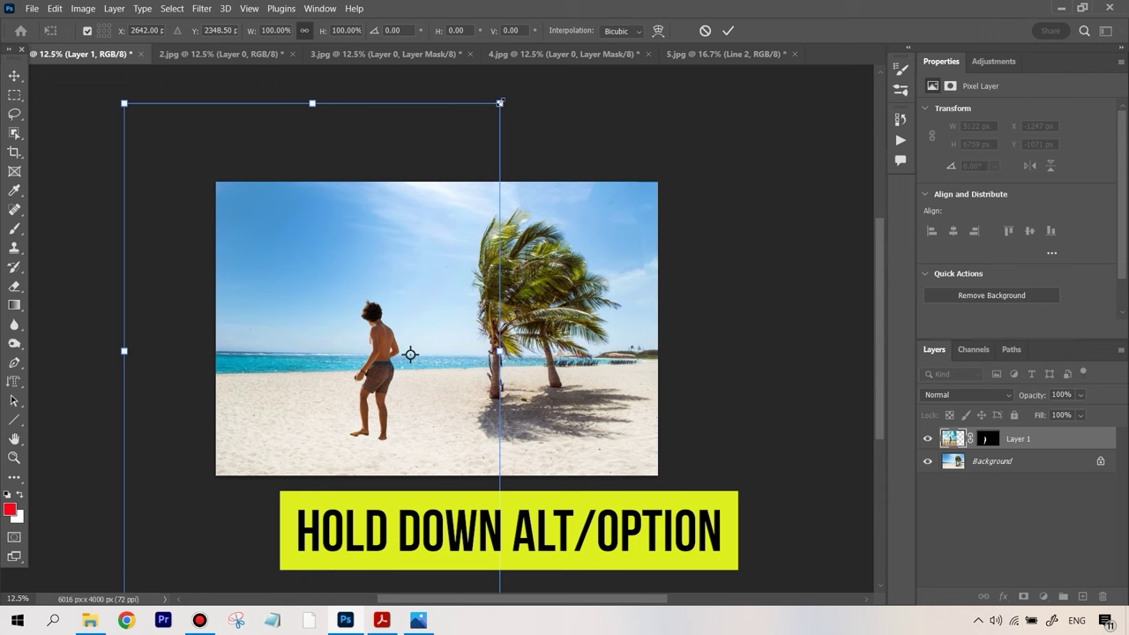
{"action": "left_click_drag", "start_coordinate": [500, 103], "coordinate": [468, 215]}
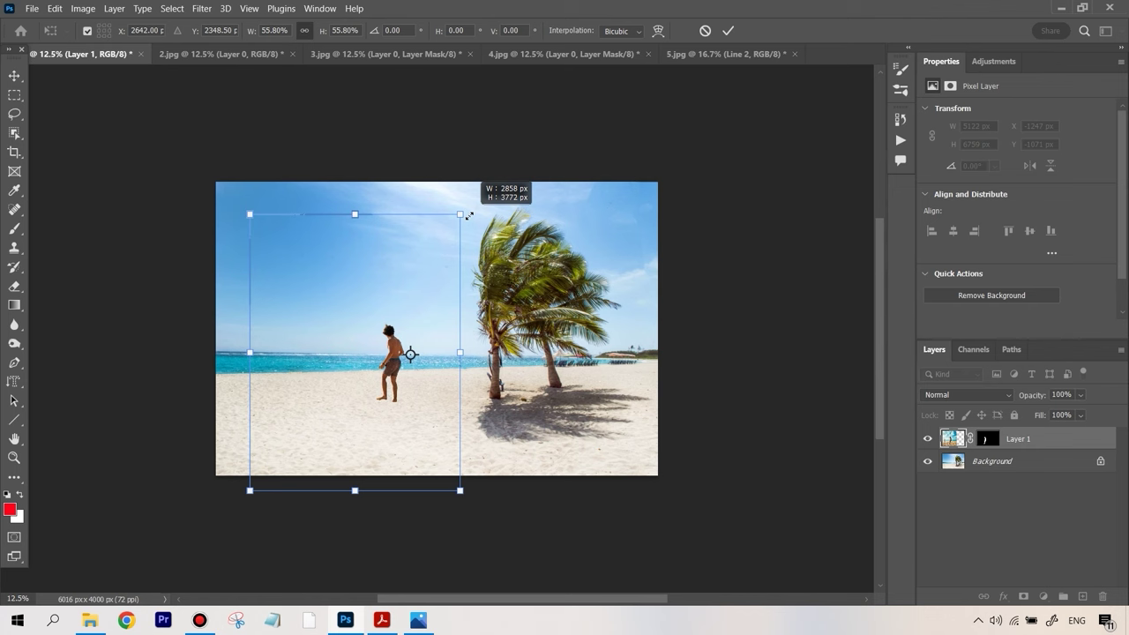
{"action": "left_click_drag", "start_coordinate": [468, 216], "coordinate": [431, 262]}
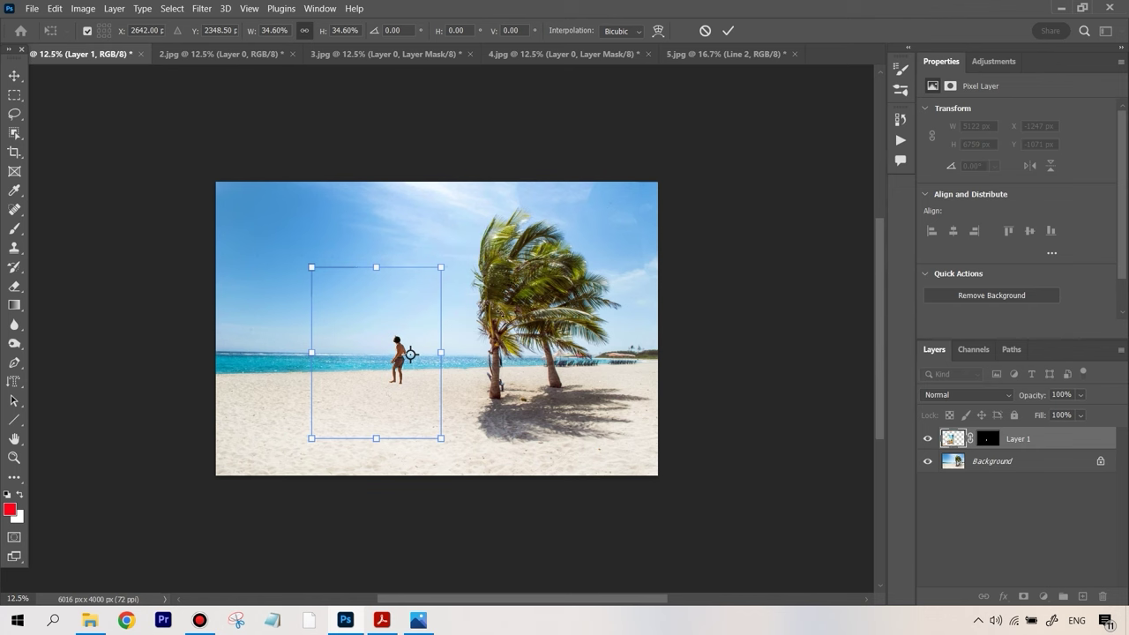
{"action": "key", "text": "Return"}
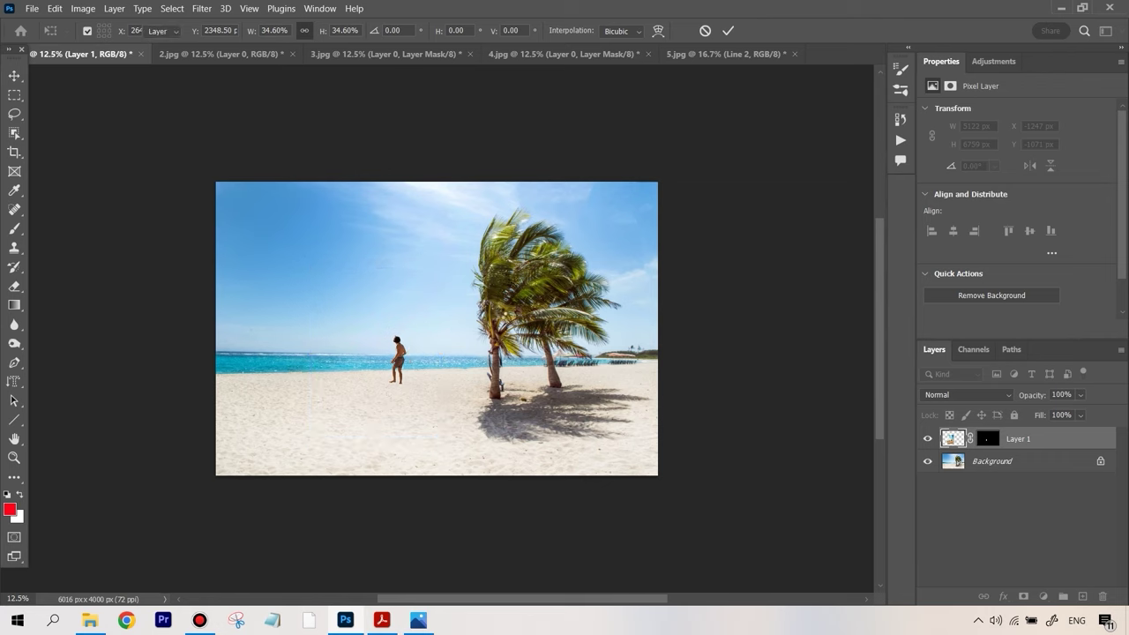
{"action": "key", "text": "ctrl+0"}
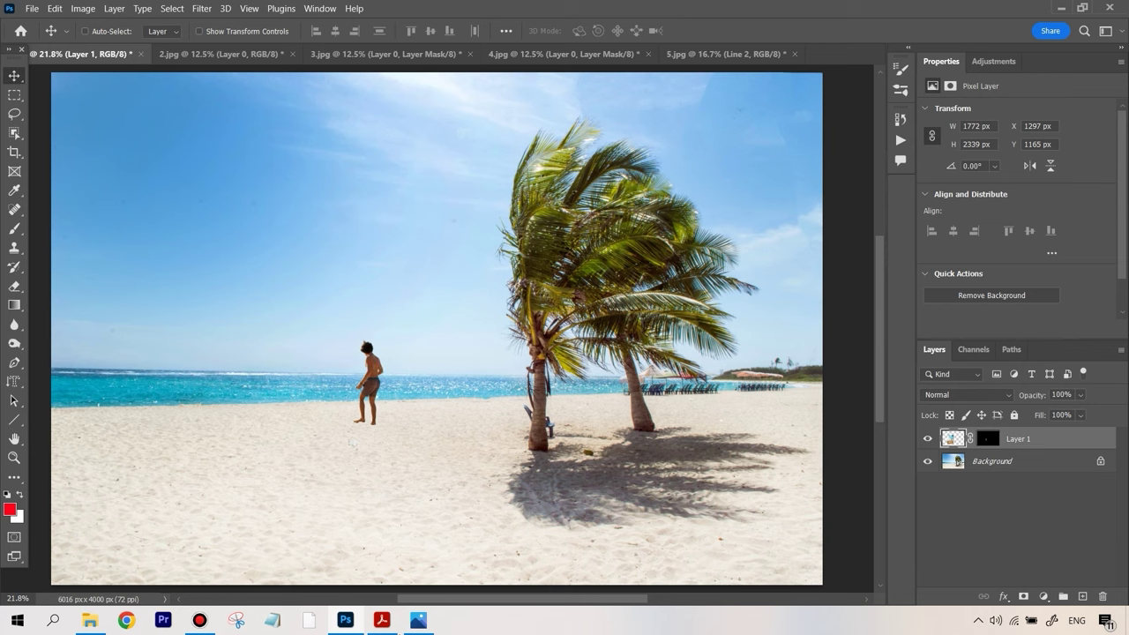
Review the step list on the compositing sheet in Acrobat and return to the beach composite in Photoshop
{"action": "left_click", "coordinate": [384, 621]}
{"action": "scroll", "coordinate": [398, 397], "scroll_direction": "down", "scroll_amount": 2}
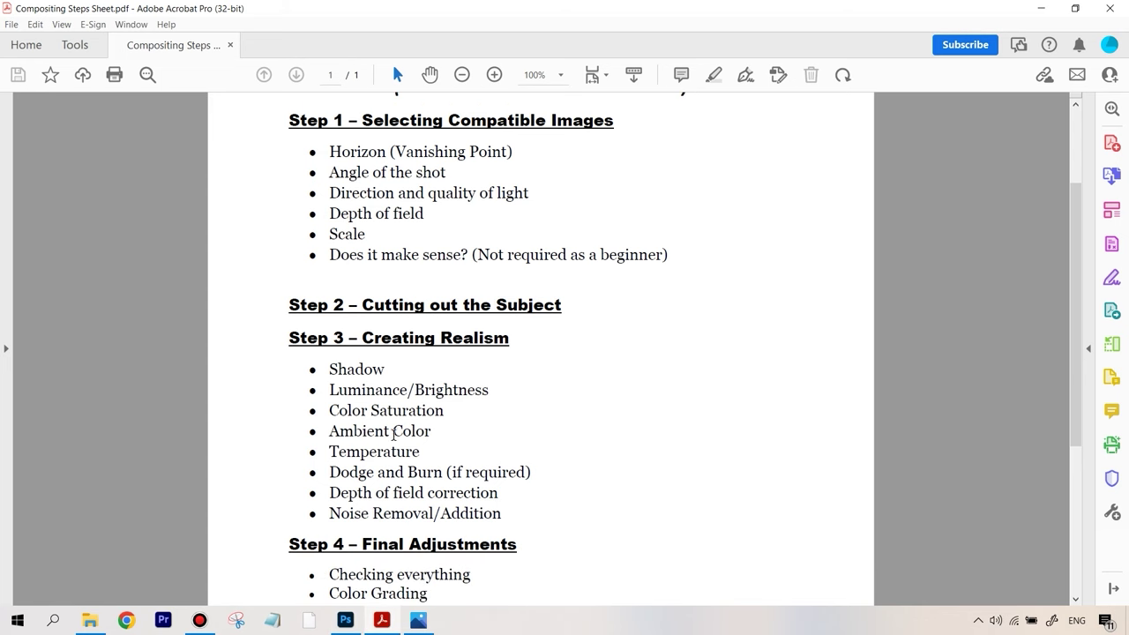
{"action": "left_click", "coordinate": [347, 622]}
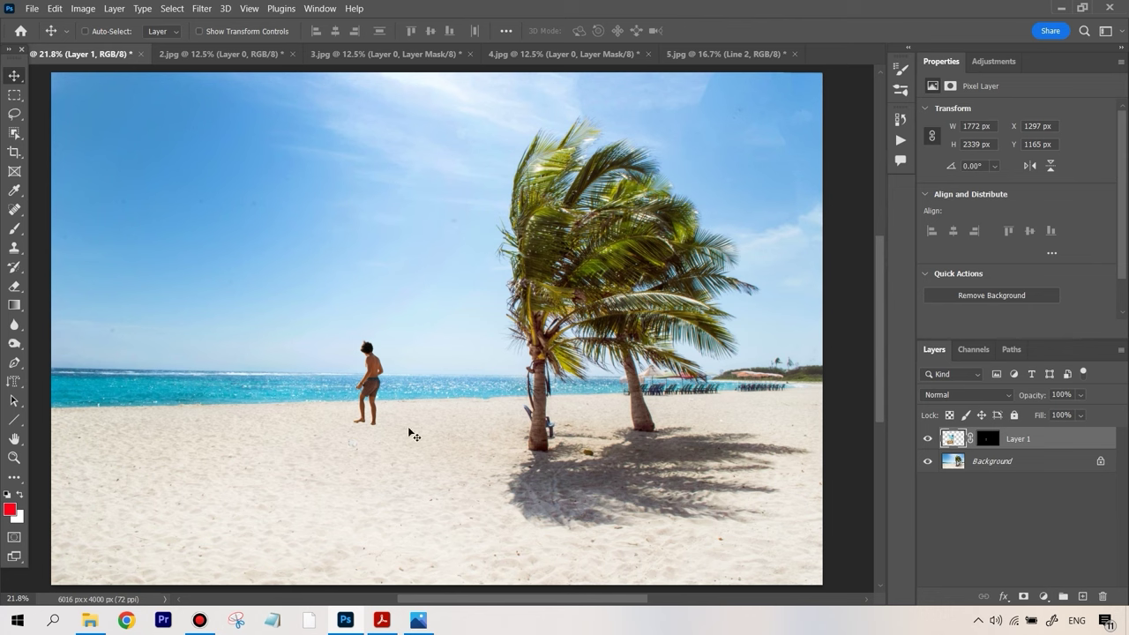
Scale the man in 1.jpg down further to 84.55% around the reference point at his layer's centre on the horizon
{"action": "key", "text": "ctrl+t"}
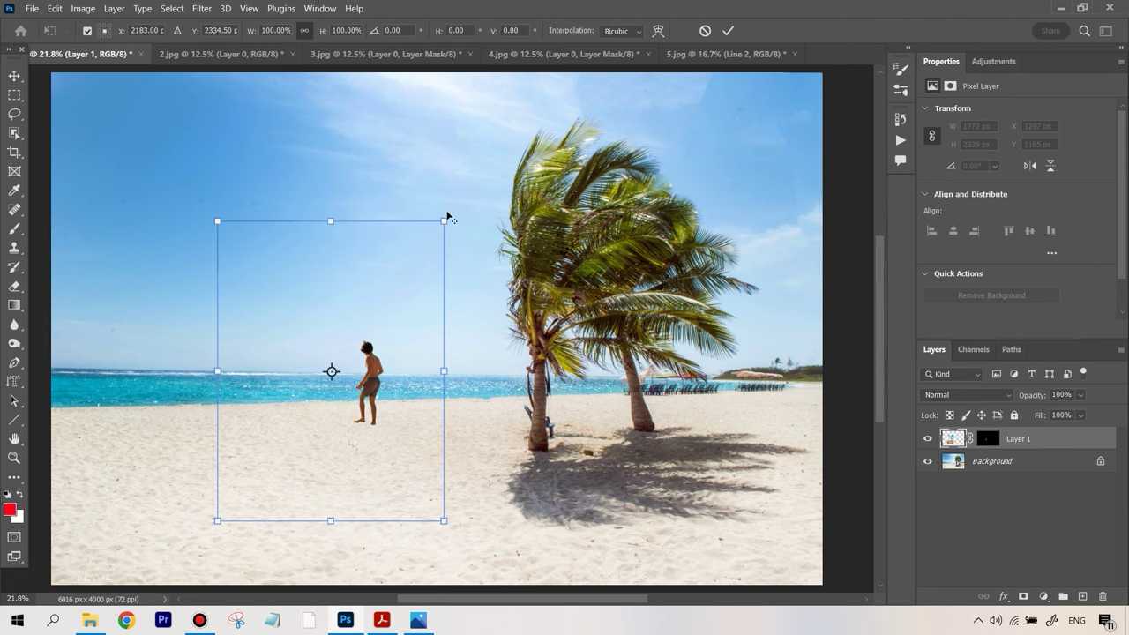
{"action": "left_click_drag", "start_coordinate": [444, 219], "coordinate": [424, 239]}
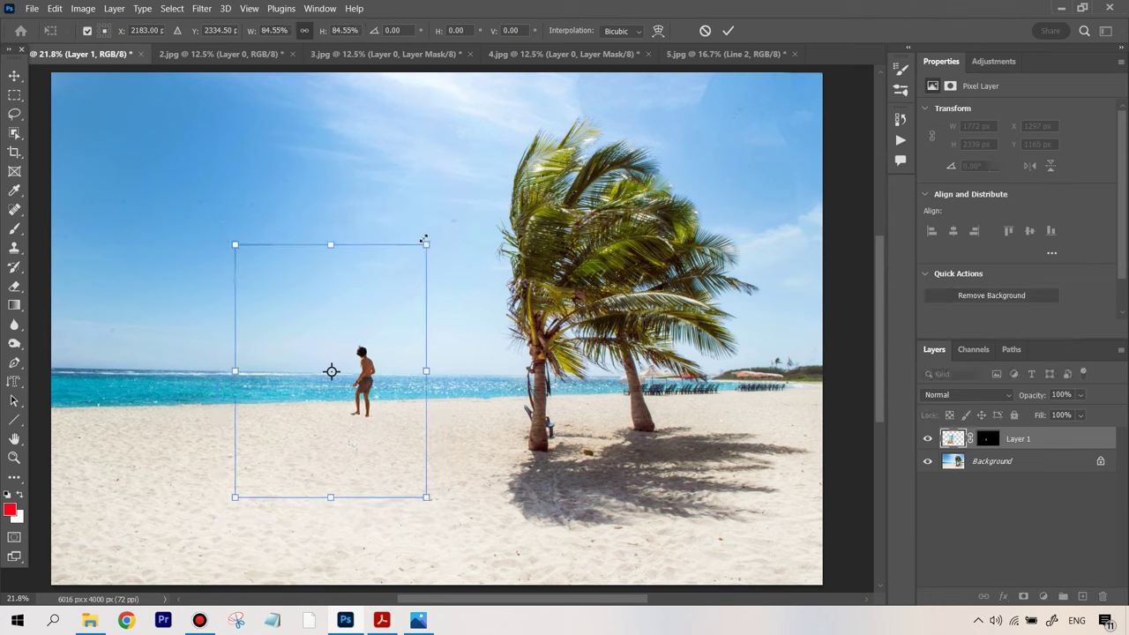
{"action": "key", "text": "Return"}
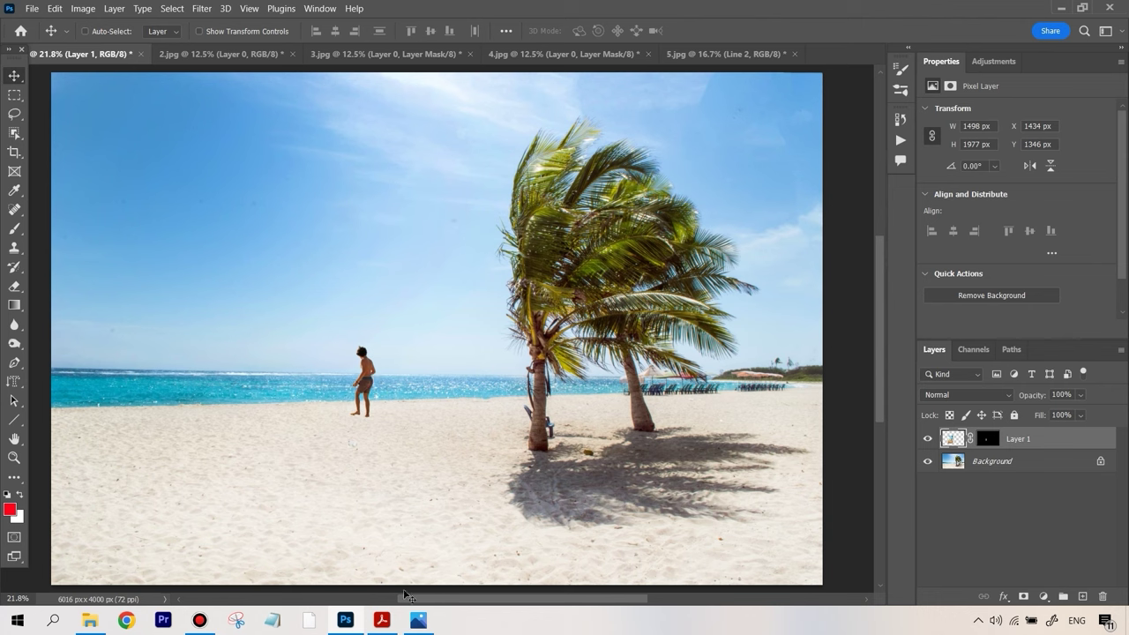
Check the resized man against the compositing sheet in Acrobat and select the word Scale in its Step 1 list
{"action": "left_click", "coordinate": [381, 619]}
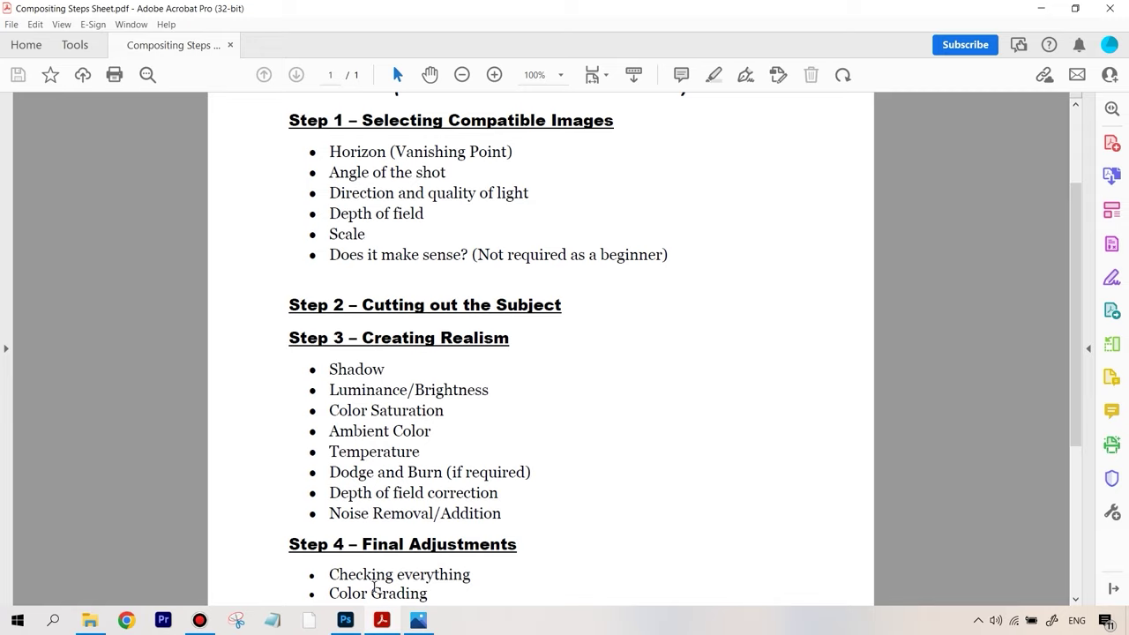
{"action": "left_click", "coordinate": [346, 622]}
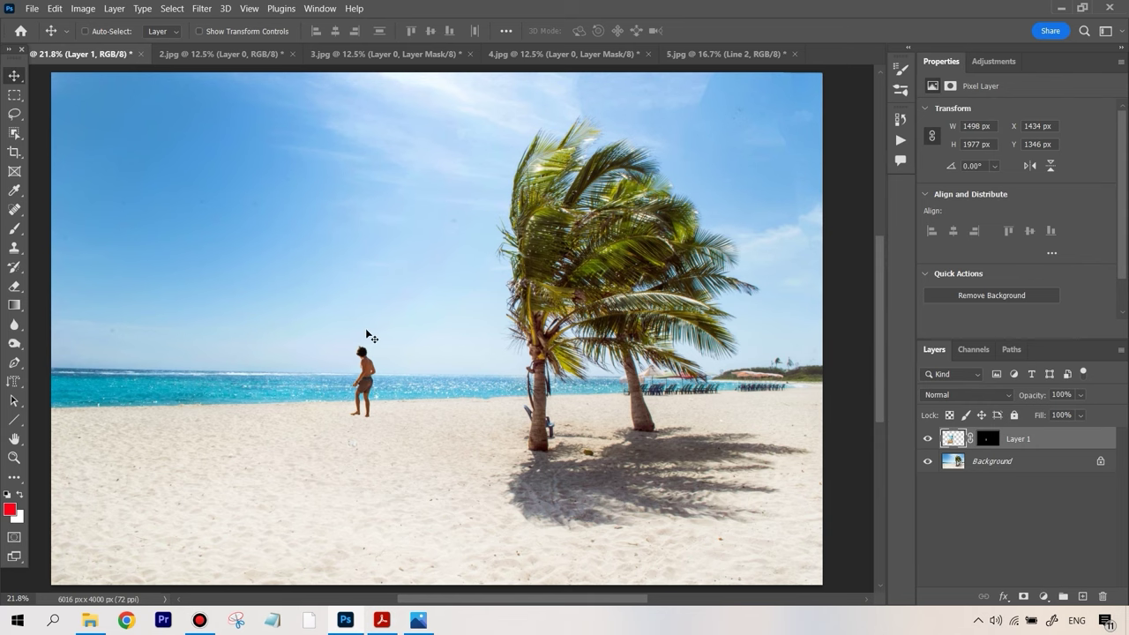
{"action": "left_click", "coordinate": [384, 620]}
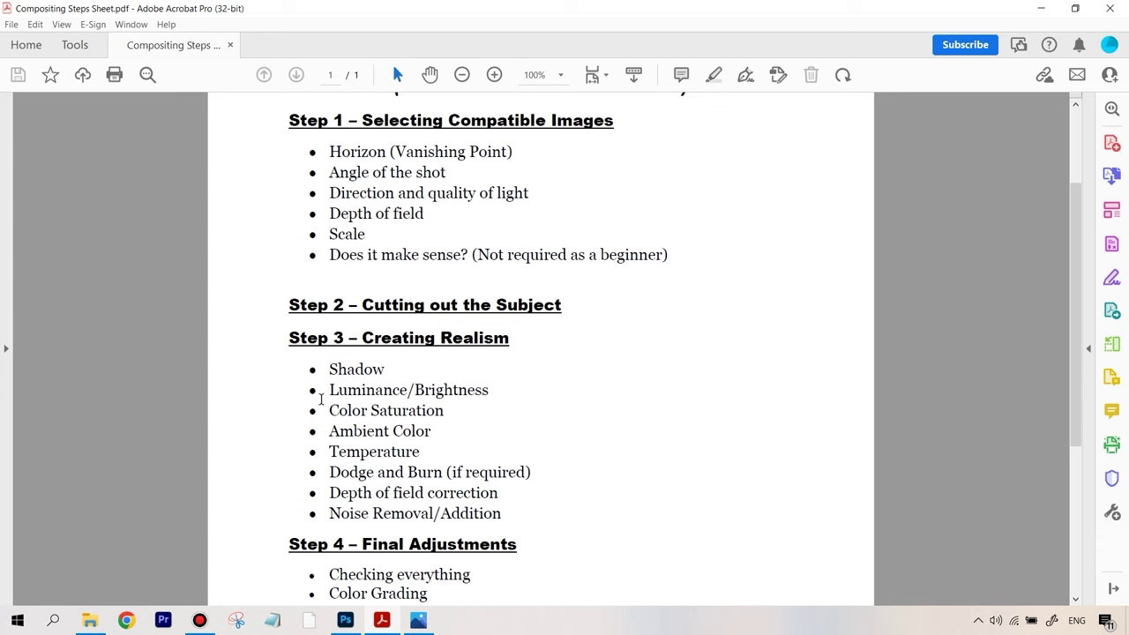
{"action": "left_click_drag", "start_coordinate": [324, 233], "coordinate": [365, 234]}
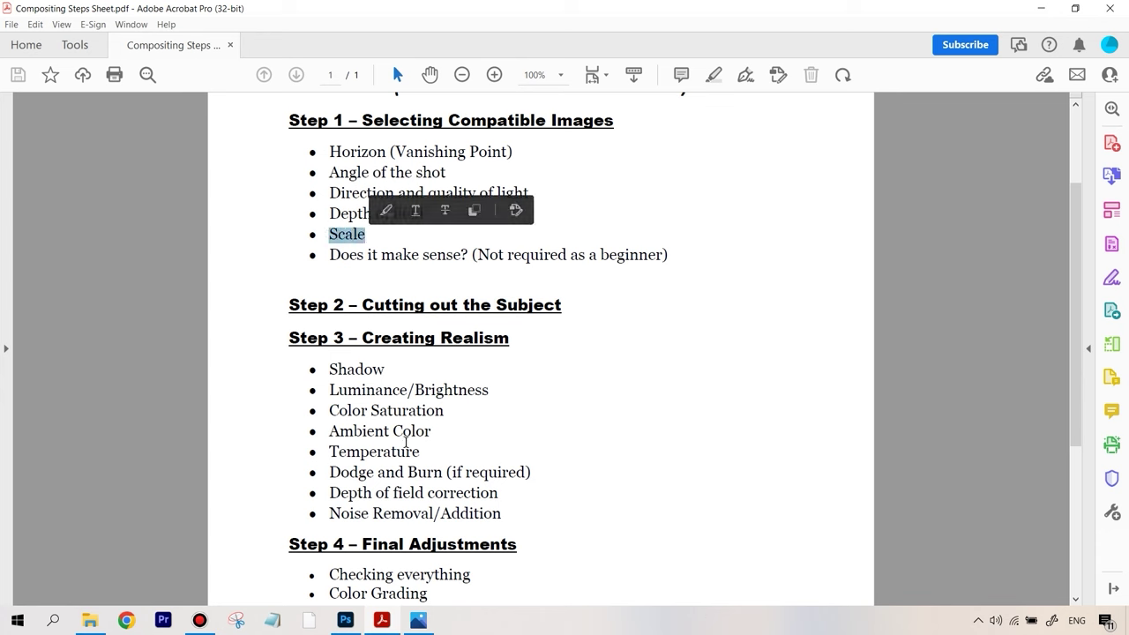
Clear the Scale selection and mark the text "(Not required as a beginner" in the Step 1 list before deselecting it
{"action": "left_click", "coordinate": [432, 226]}
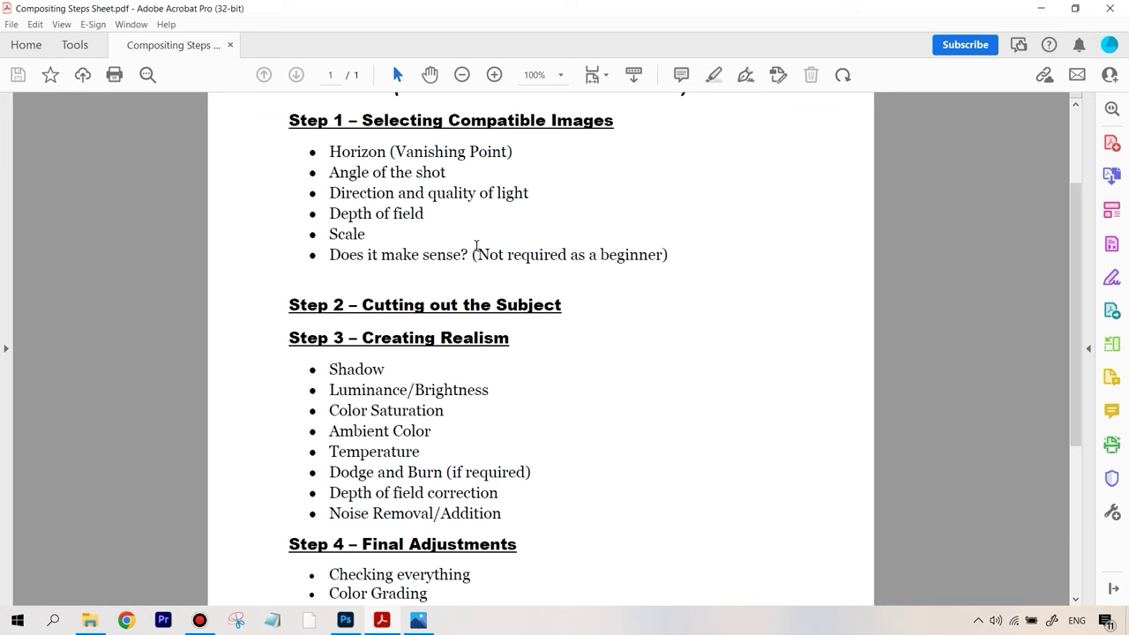
{"action": "left_click_drag", "start_coordinate": [474, 253], "coordinate": [667, 255]}
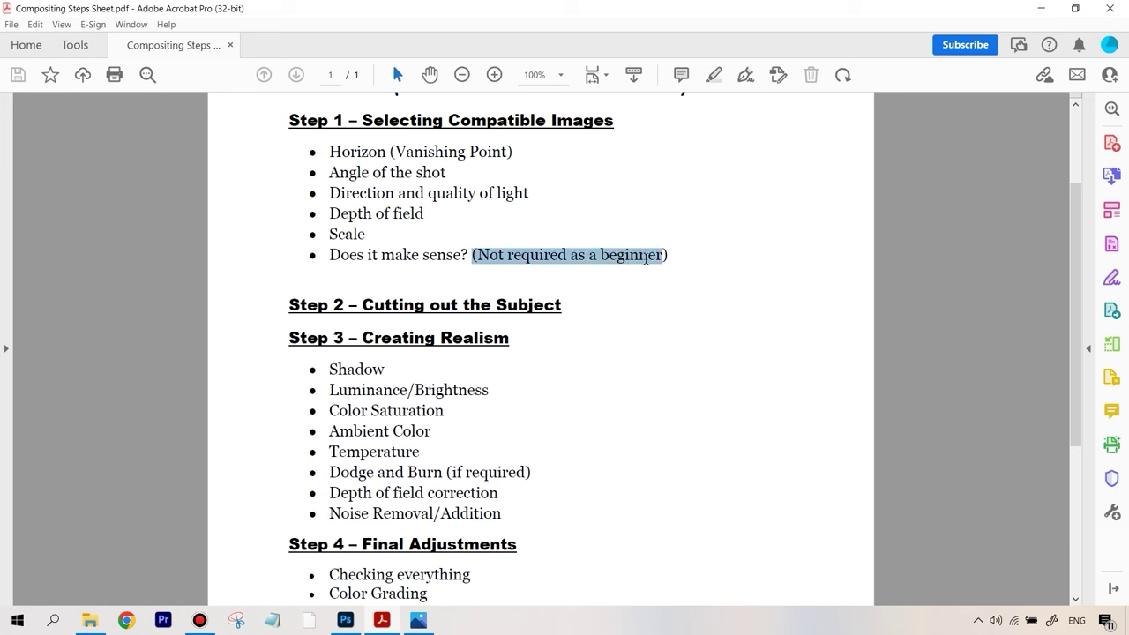
{"action": "left_click", "coordinate": [422, 254]}
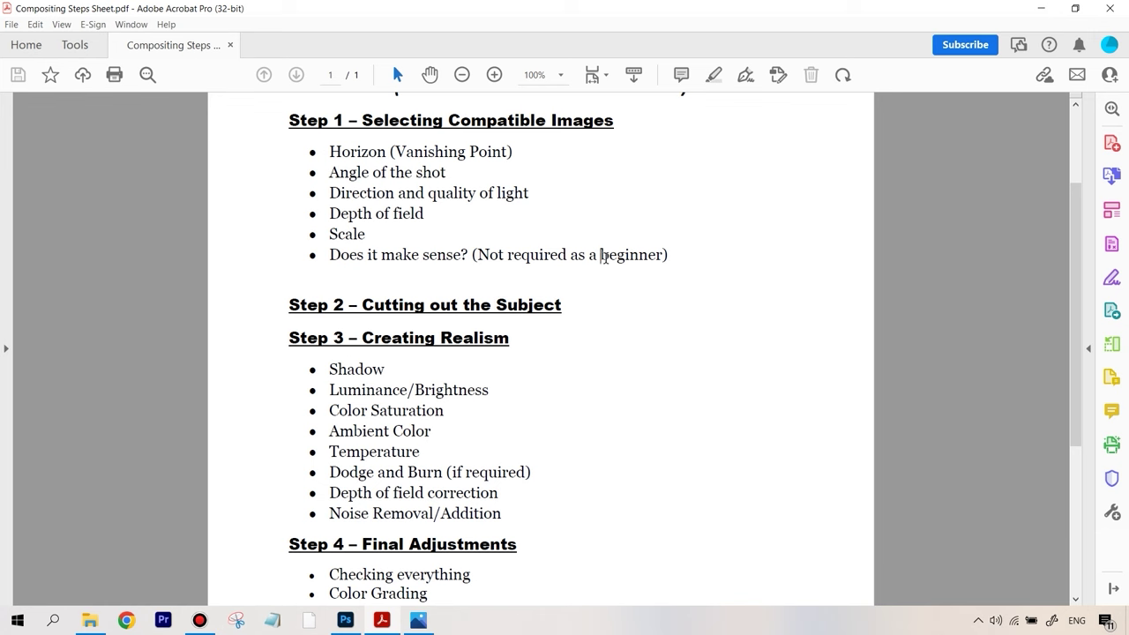
Check the man on the beach in Photoshop against the step lists on the compositing sheet in Acrobat
{"action": "left_click", "coordinate": [346, 621]}
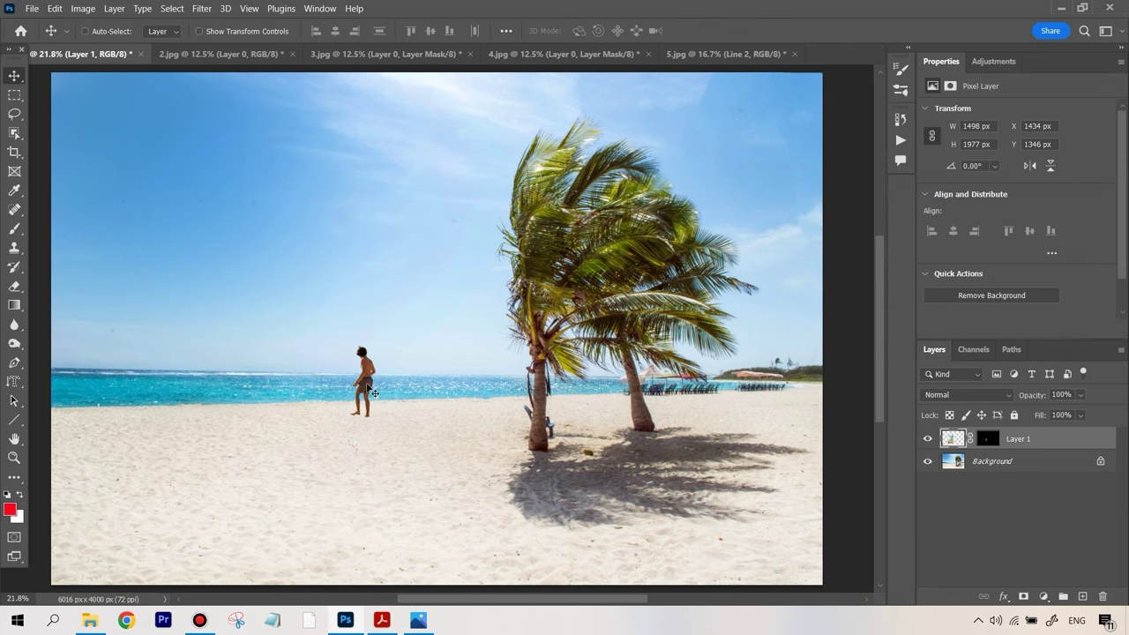
{"action": "left_click", "coordinate": [381, 622]}
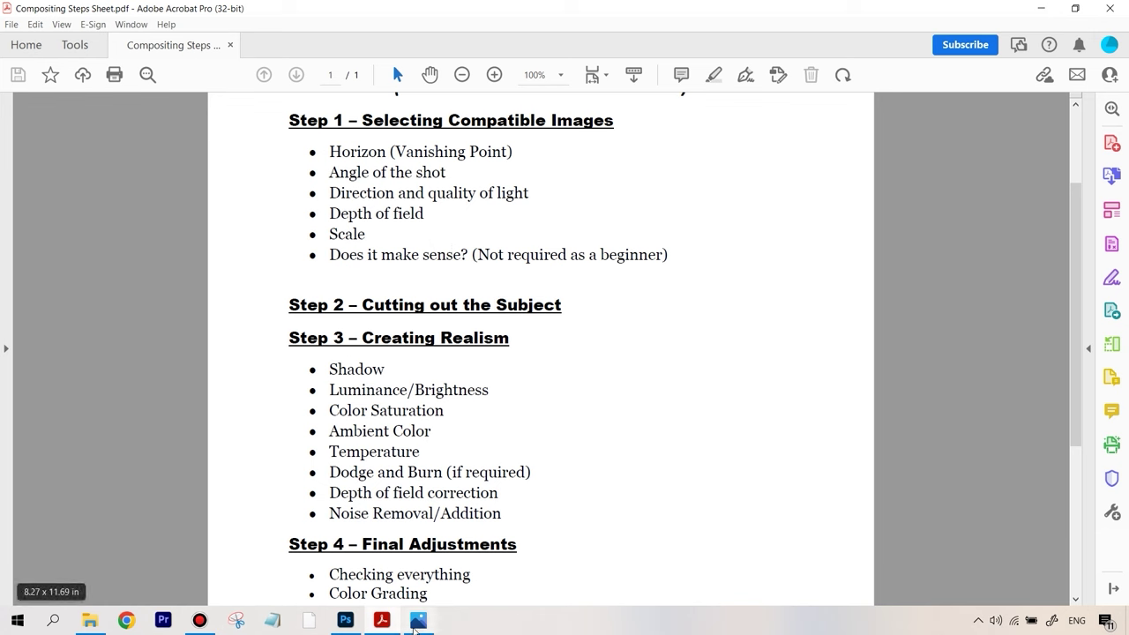
{"action": "left_click", "coordinate": [344, 621]}
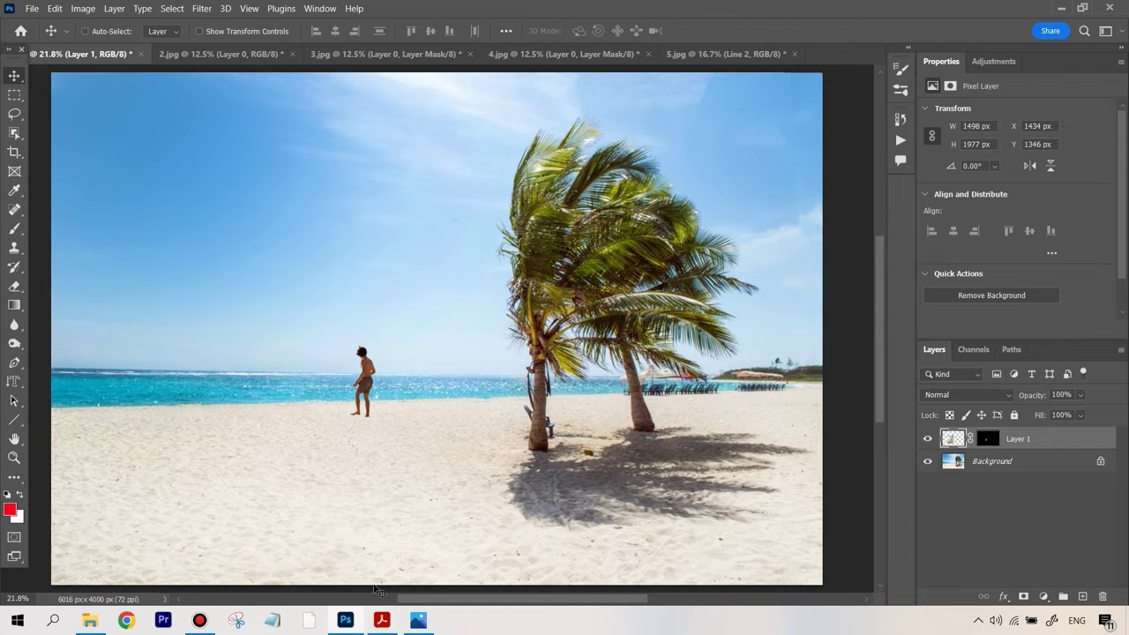
{"action": "left_click", "coordinate": [381, 620]}
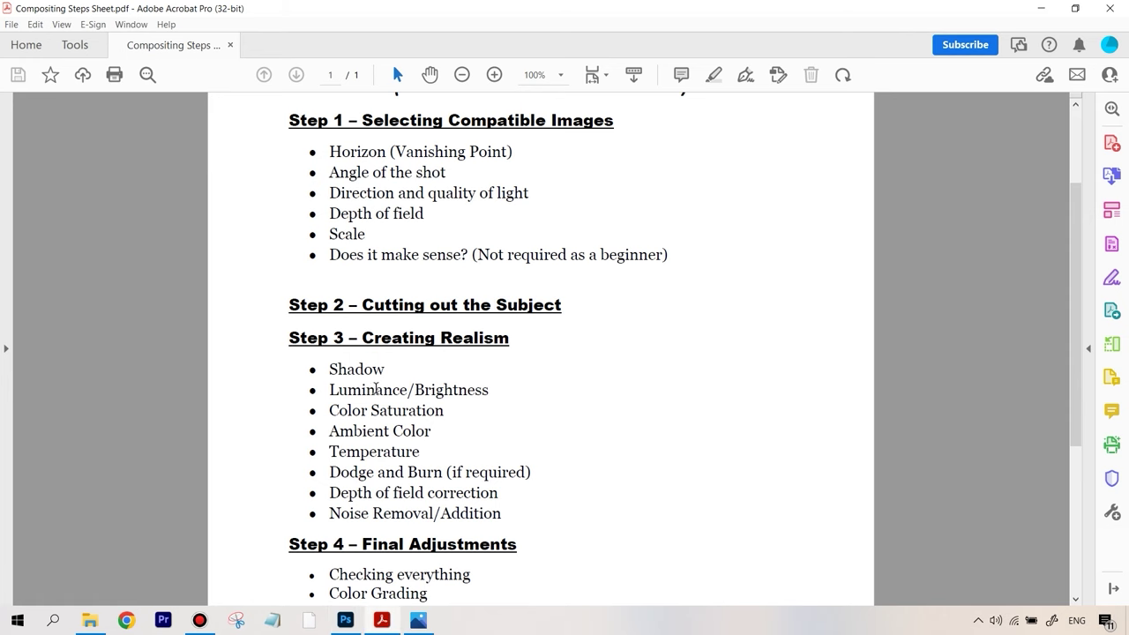
{"action": "left_click", "coordinate": [345, 620]}
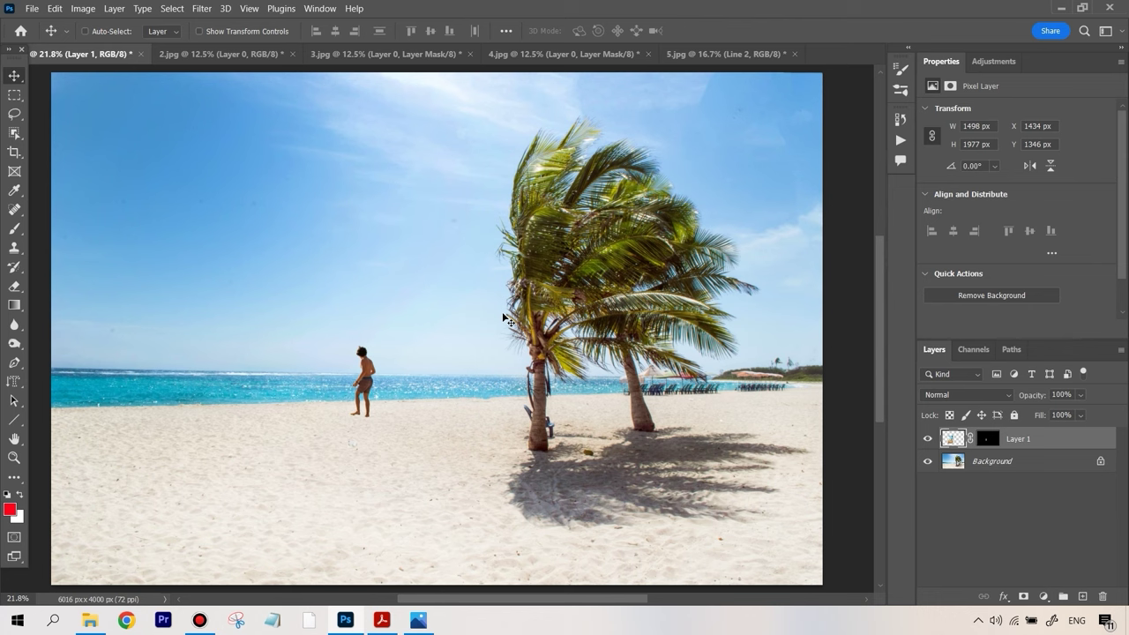
Switch to Photos and compare the country road background 1.jpg with the handstand skater photo 1a.jpg for compatibility
{"action": "left_click", "coordinate": [424, 622]}
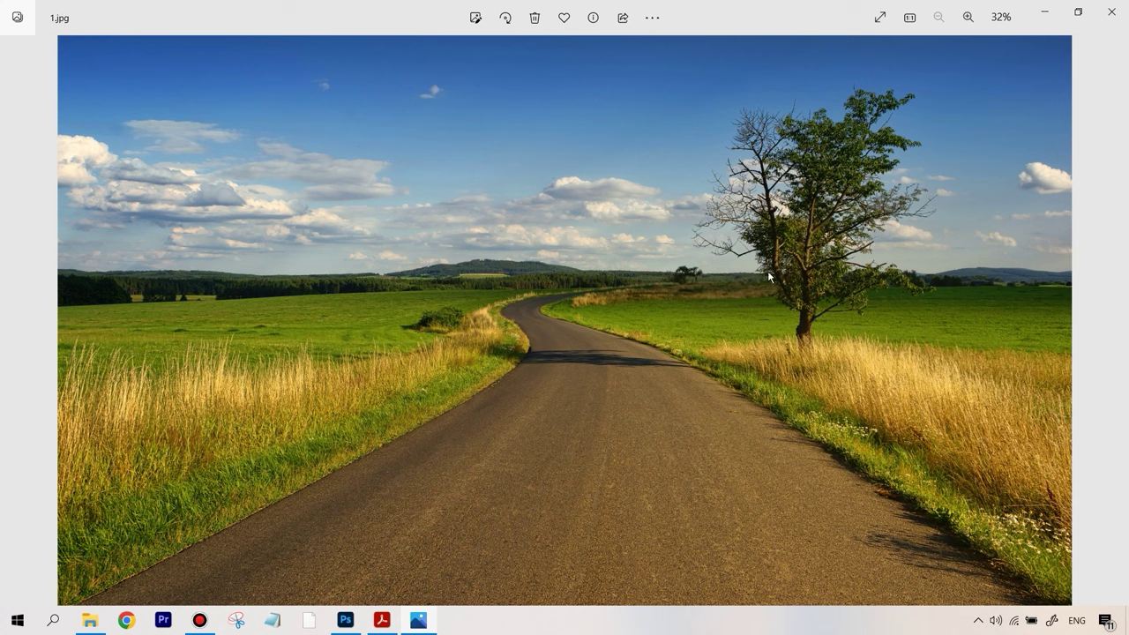
{"action": "key", "text": "Right"}
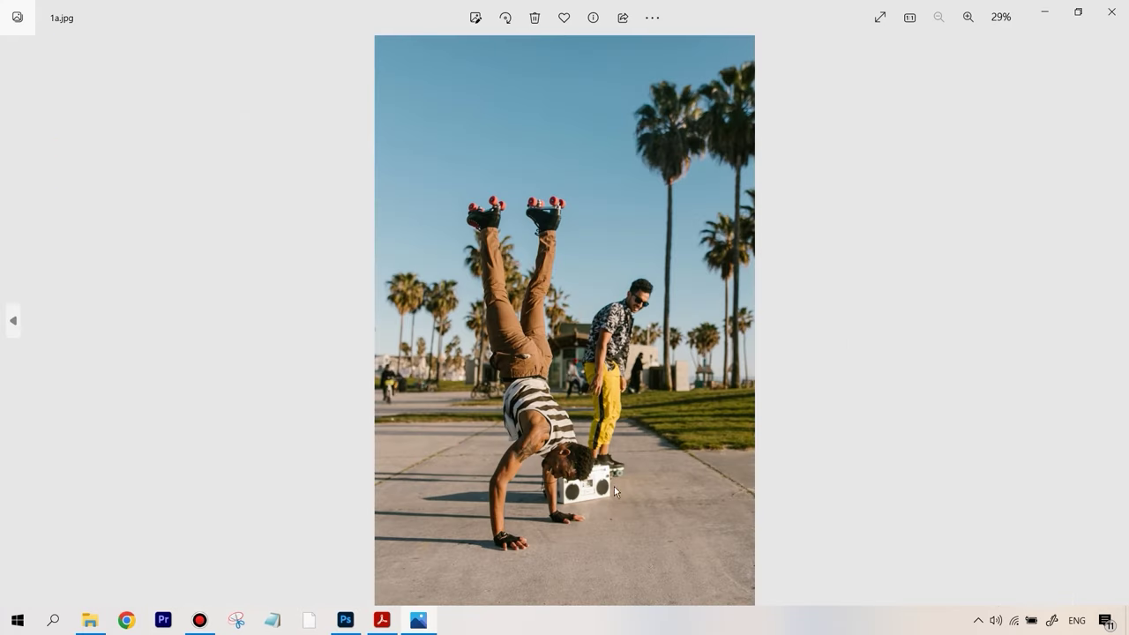
{"action": "key", "text": "Left"}
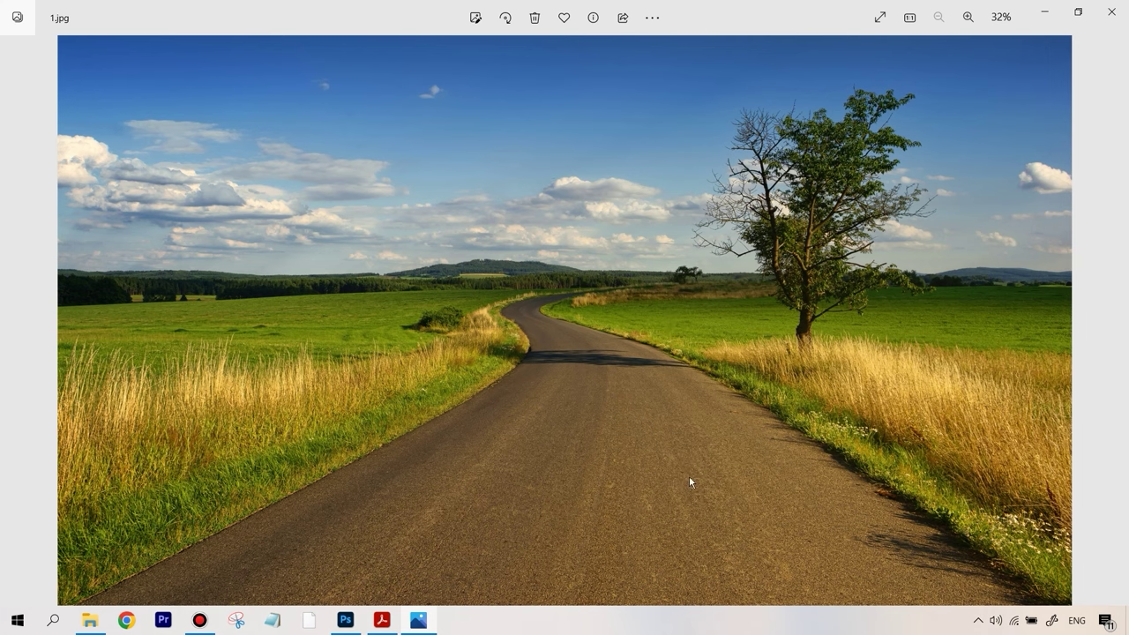
{"action": "key", "text": "Right"}
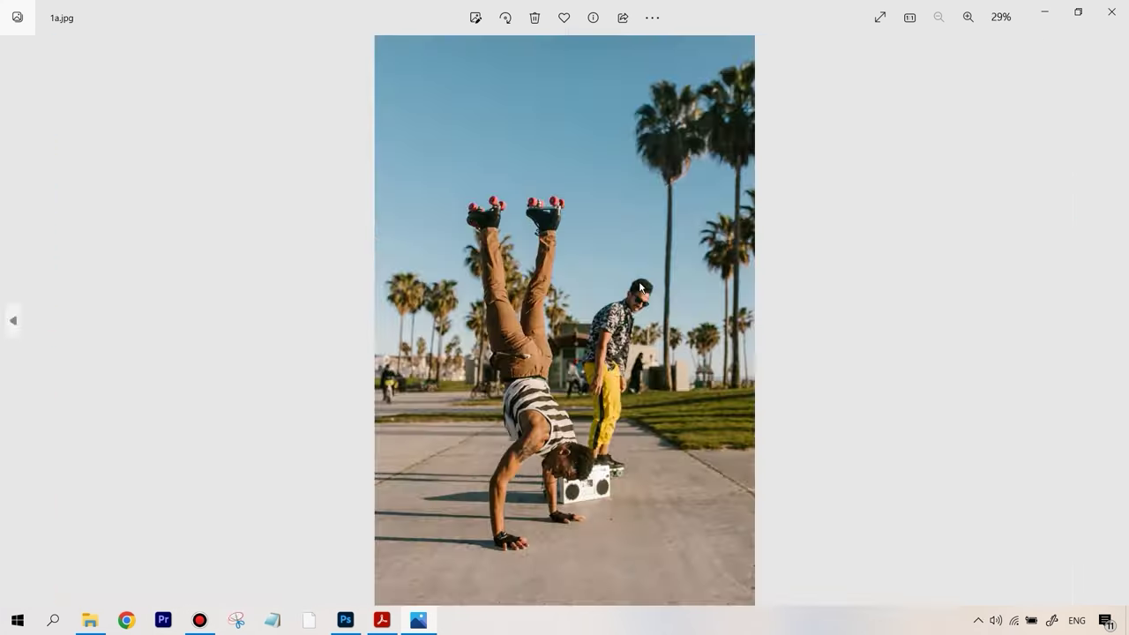
{"action": "key", "text": "Left"}
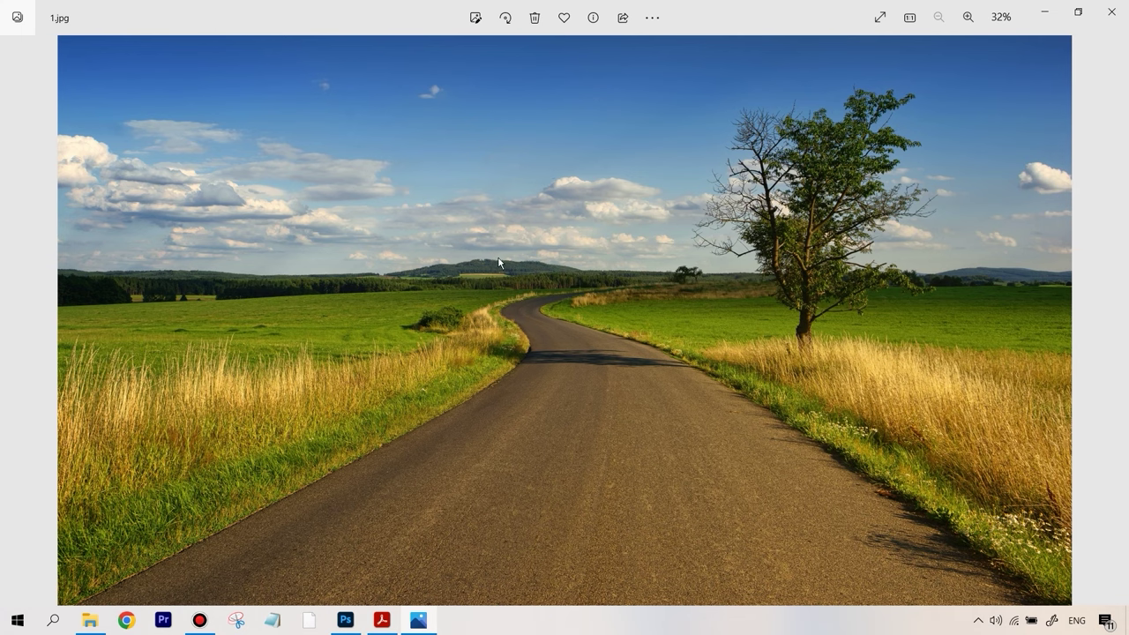
{"action": "key", "text": "Right"}
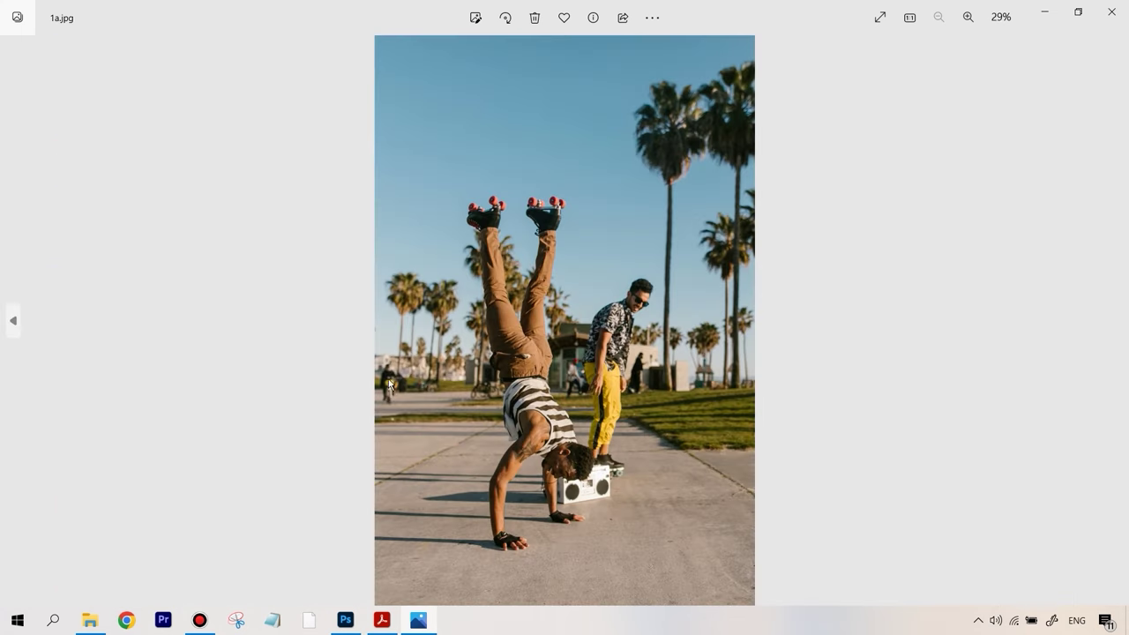
{"action": "key", "text": "Left"}
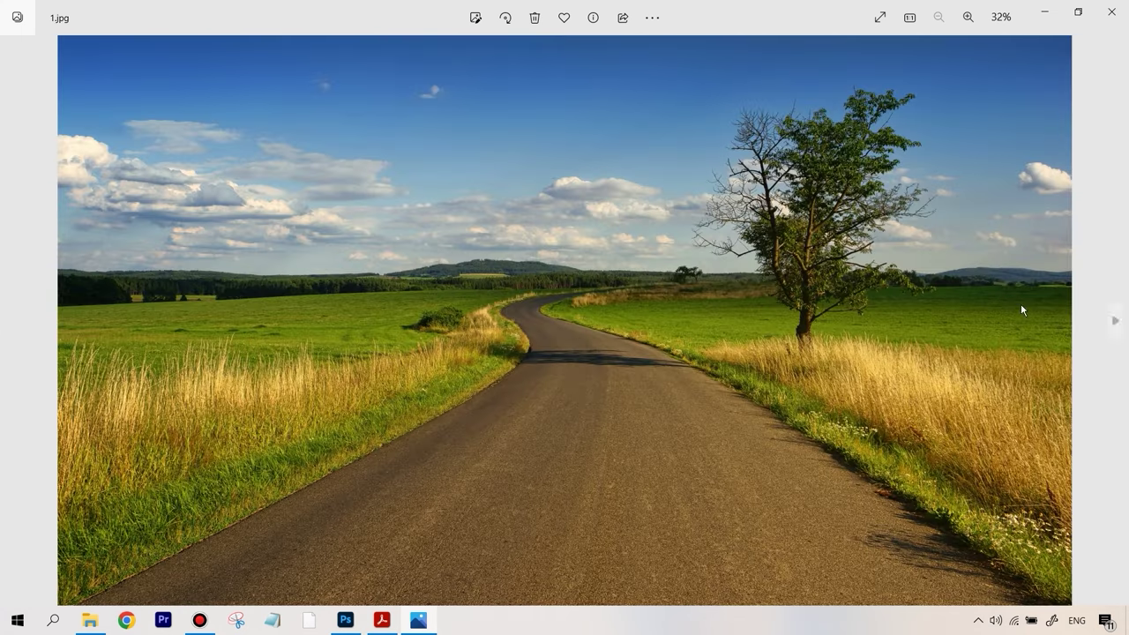
{"action": "key", "text": "Right"}
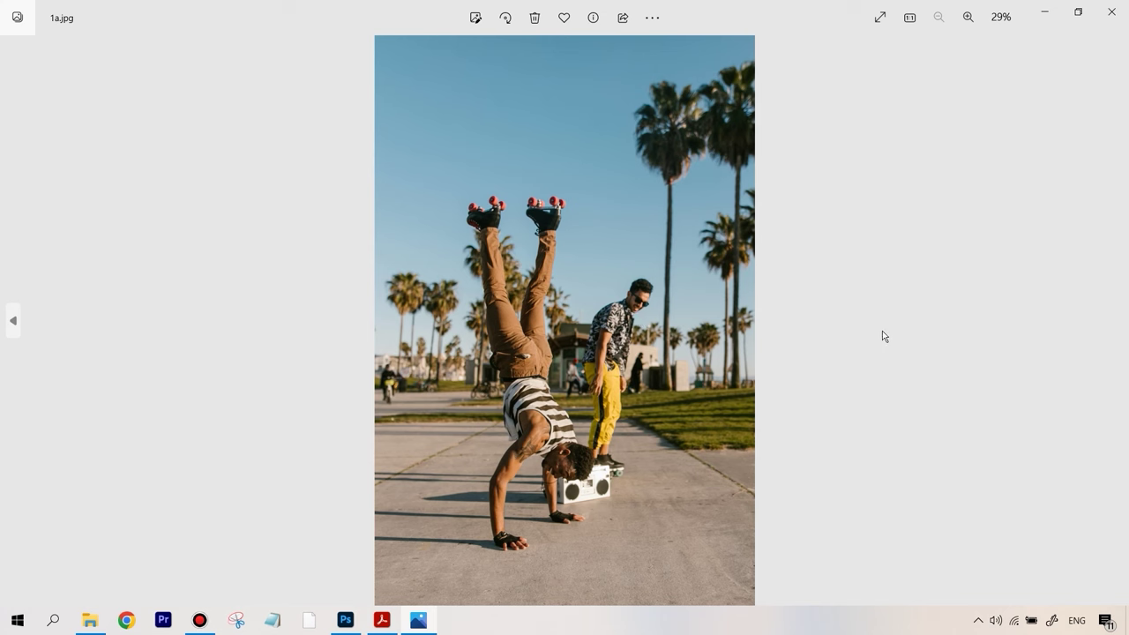
{"action": "key", "text": "Left"}
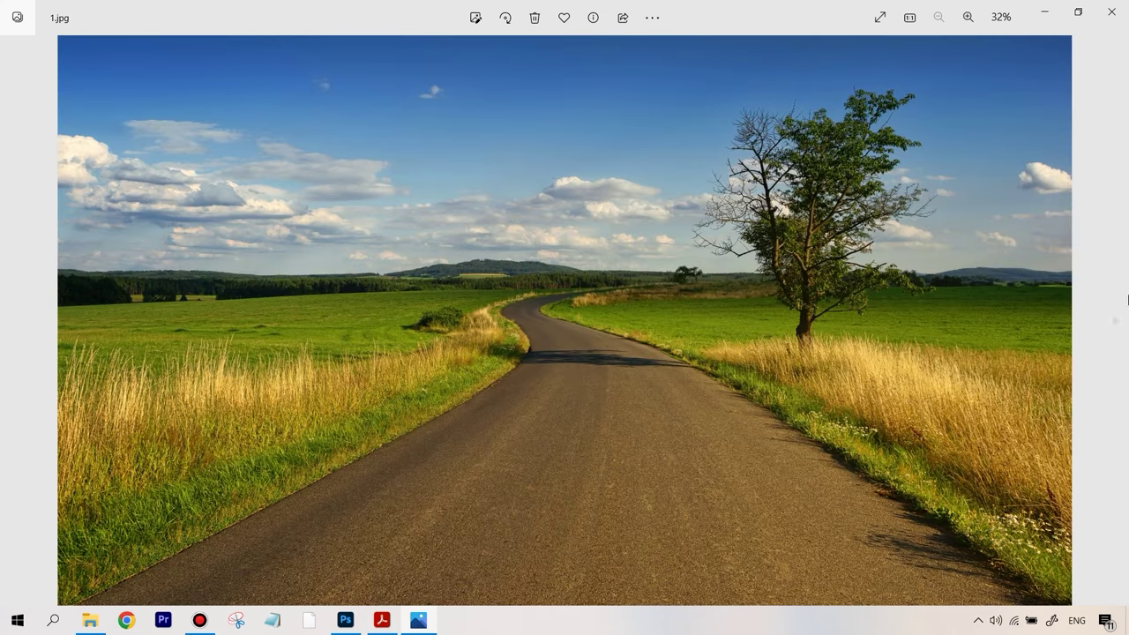
{"action": "key", "text": "Right"}
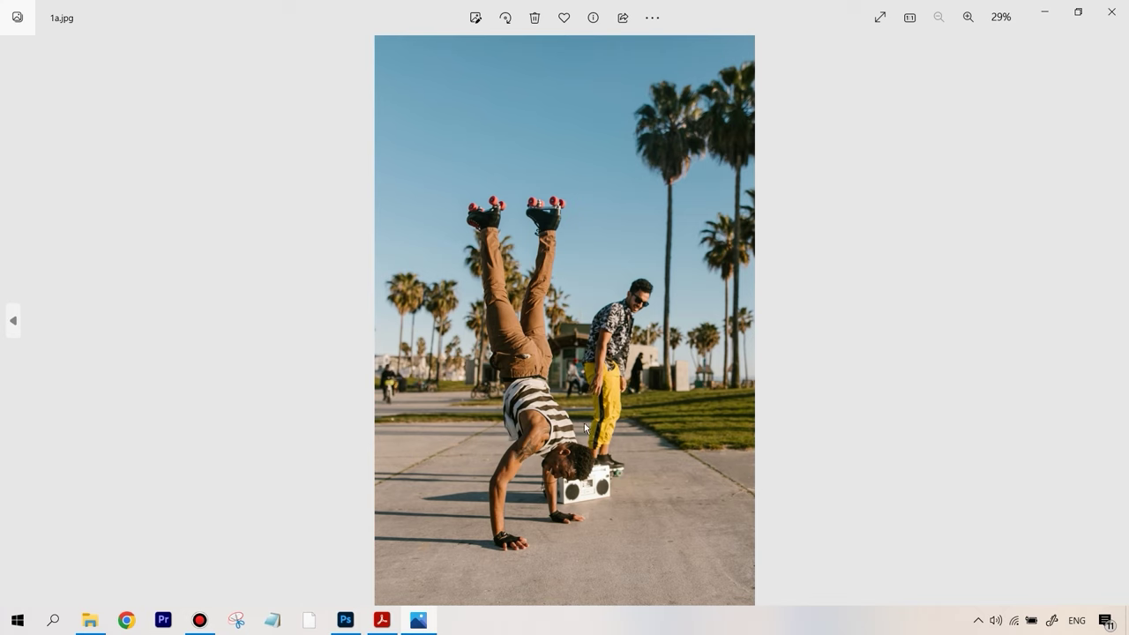
{"action": "key", "text": "Left"}
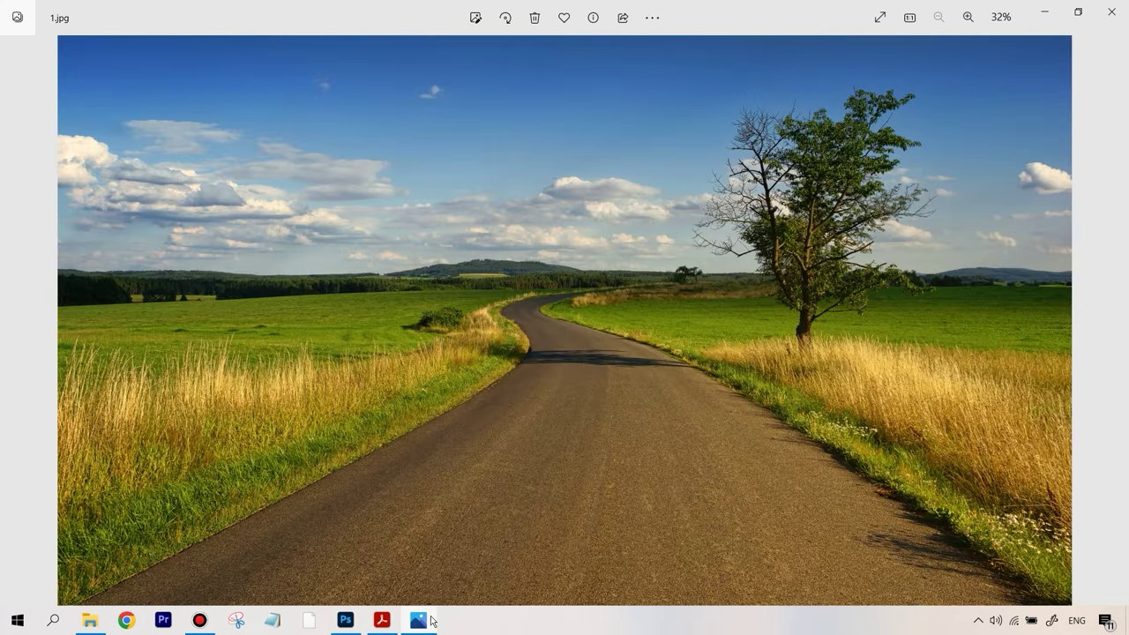
Consult the compositing sheet and the beach composite, and compare 1.jpg with 1a.jpg again in Photos
{"action": "left_click", "coordinate": [381, 620]}
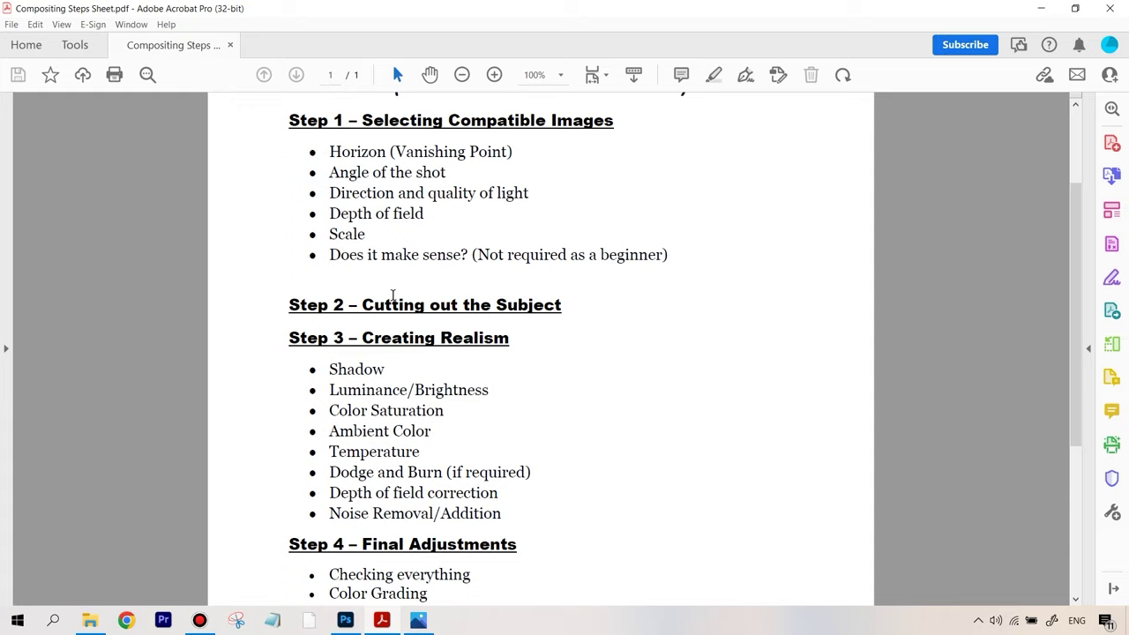
{"action": "left_click", "coordinate": [344, 621]}
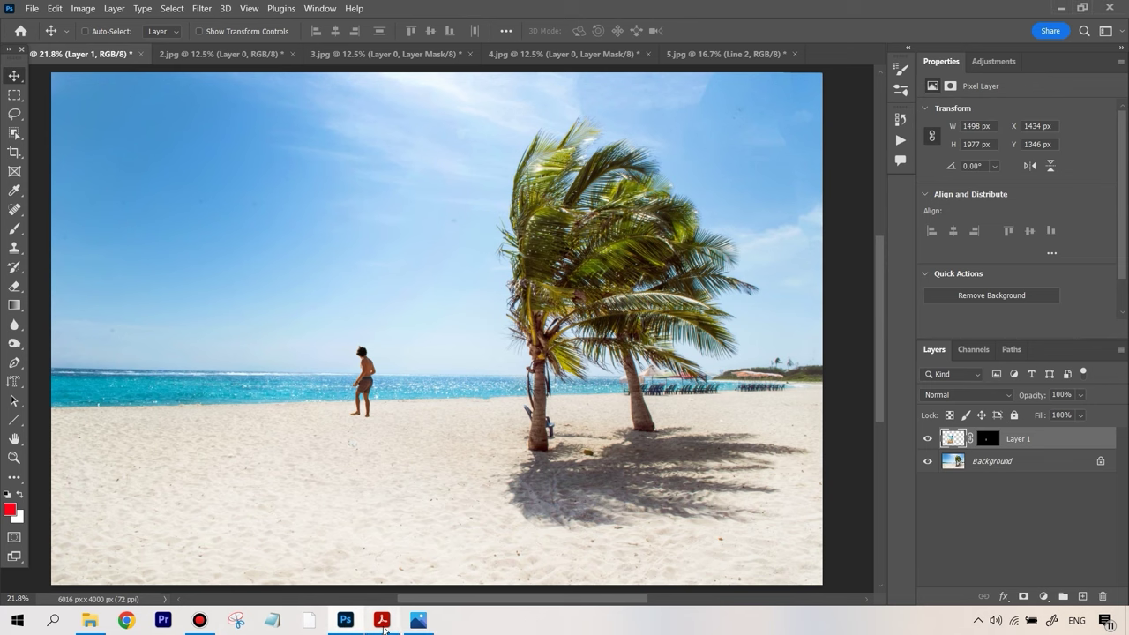
{"action": "left_click", "coordinate": [427, 632]}
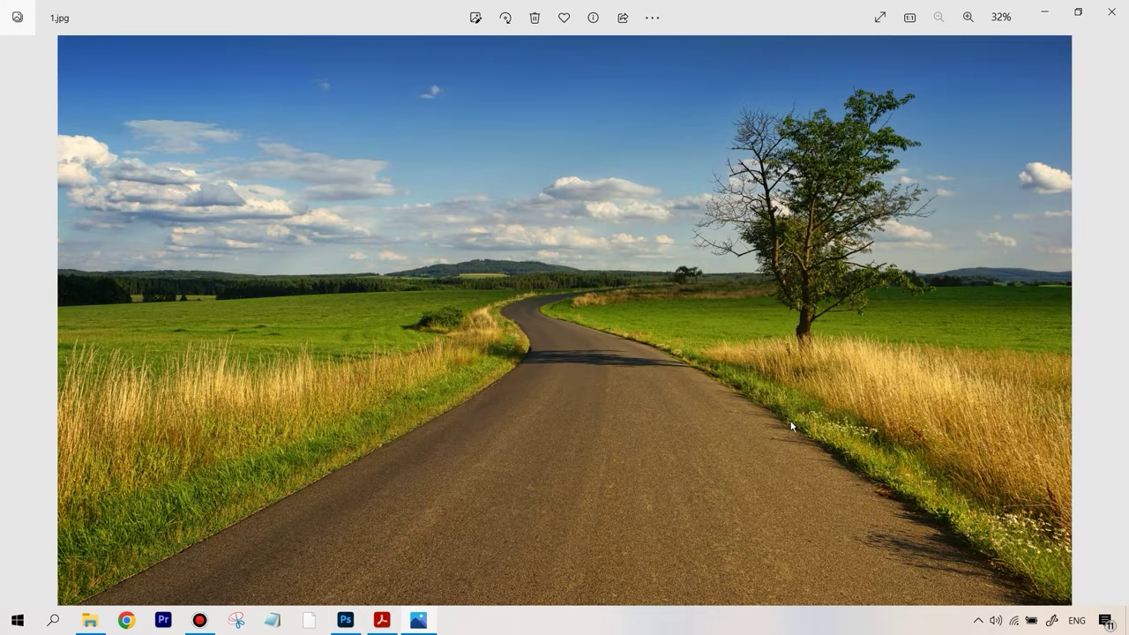
{"action": "scroll", "coordinate": [641, 410], "scroll_direction": "down", "scroll_amount": 1}
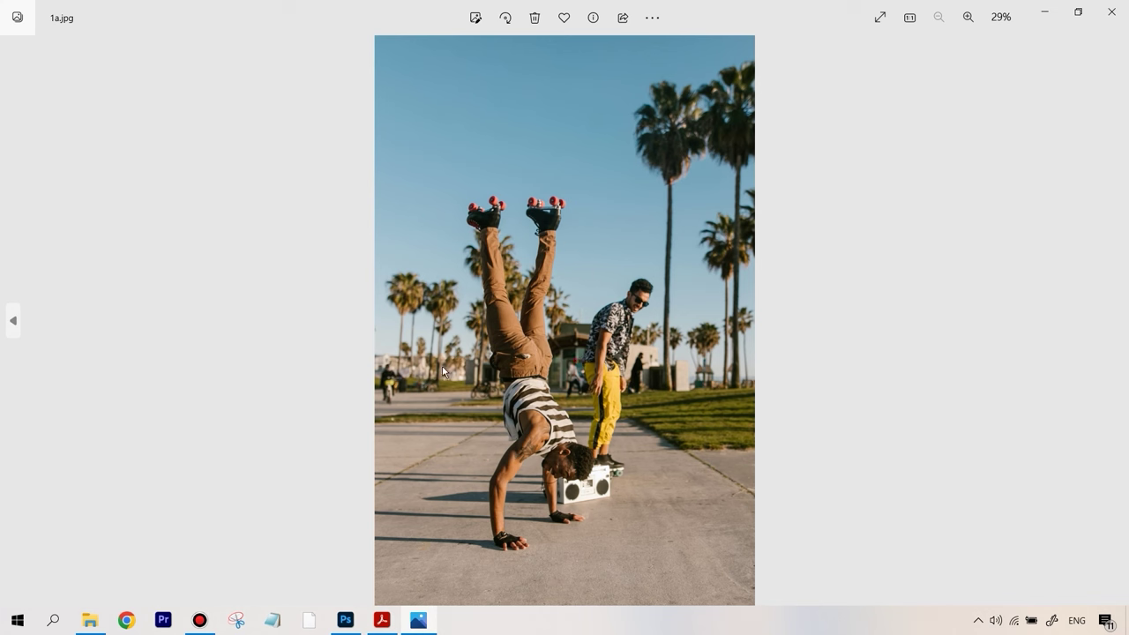
{"action": "key", "text": "Left"}
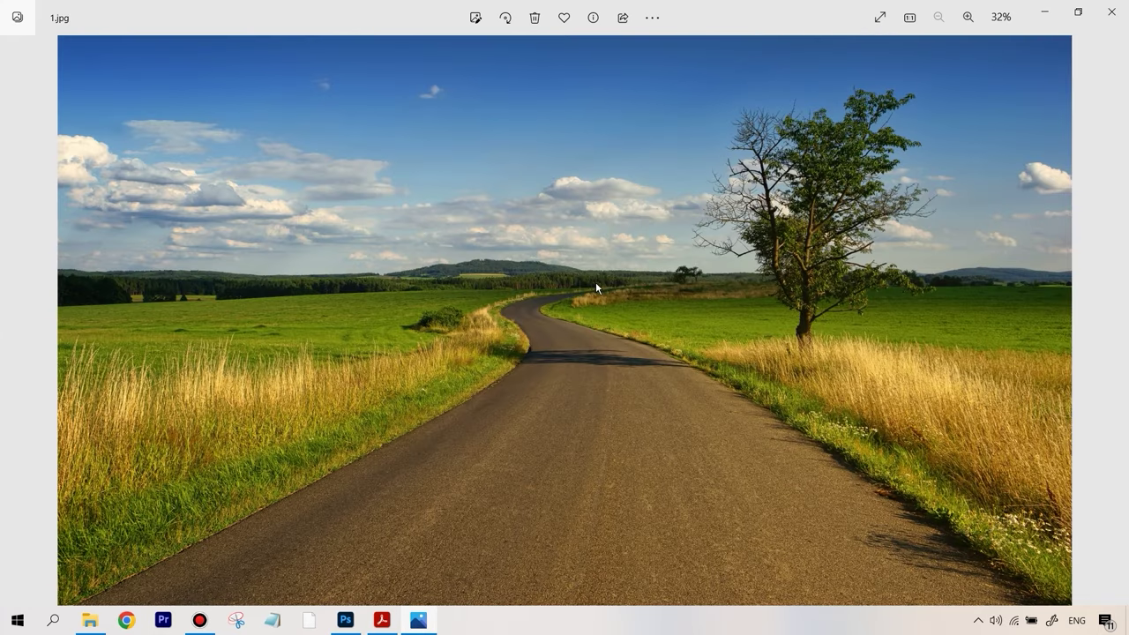
{"action": "key", "text": "Right"}
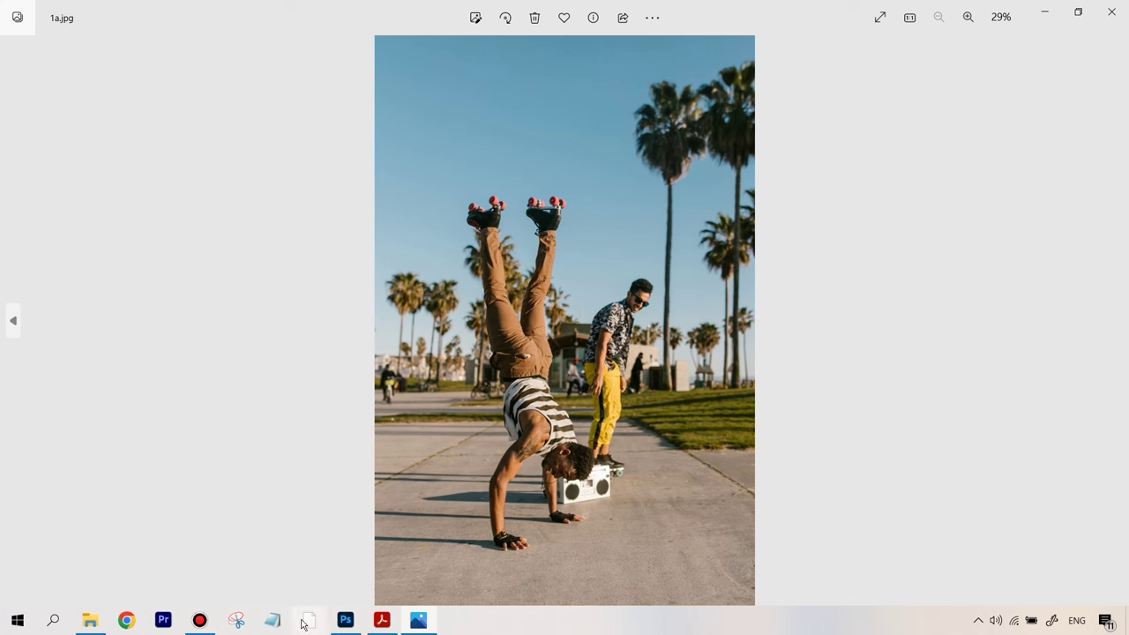
Review the Step 1 criteria in Acrobat and compare the beach composite in Photoshop with the skater photo 1a.jpg
{"action": "left_click", "coordinate": [380, 620]}
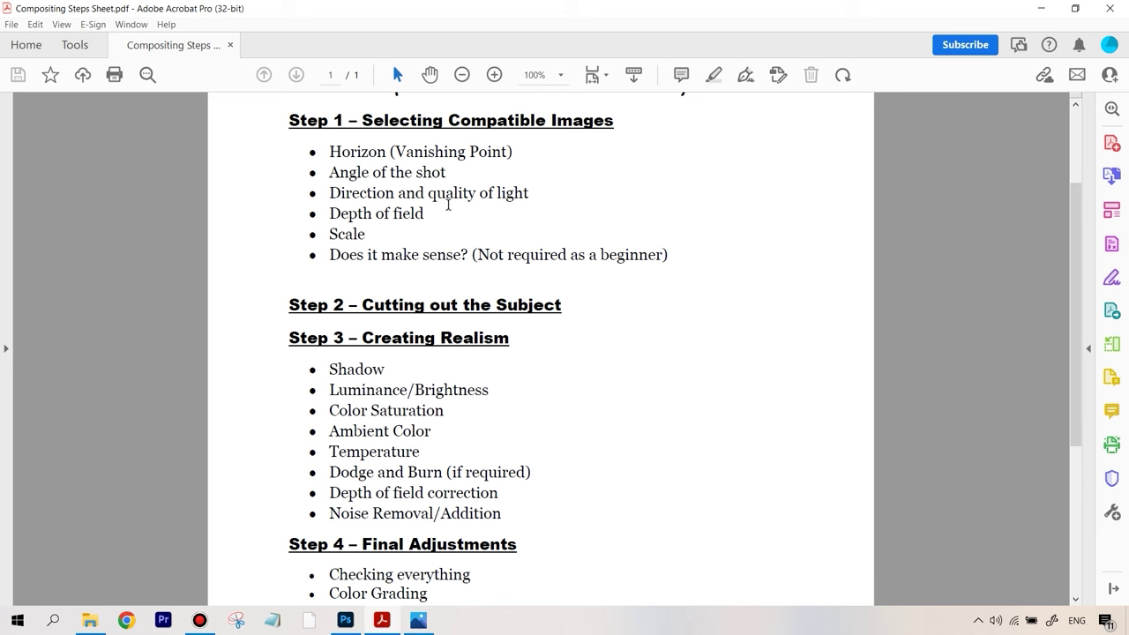
{"action": "left_click", "coordinate": [345, 619]}
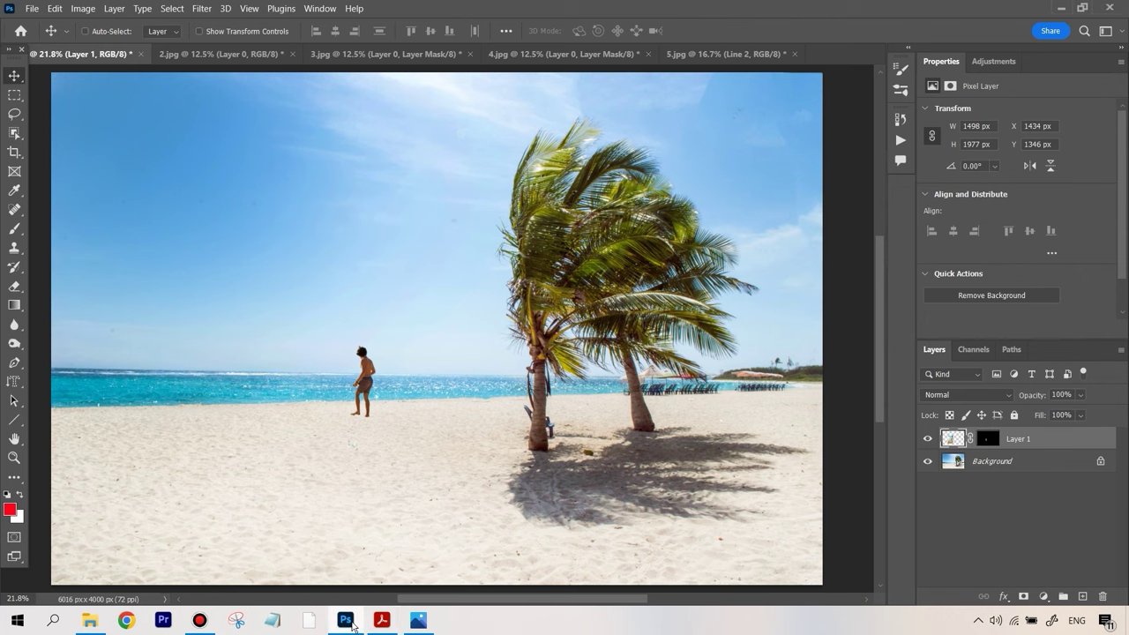
{"action": "left_click", "coordinate": [419, 622]}
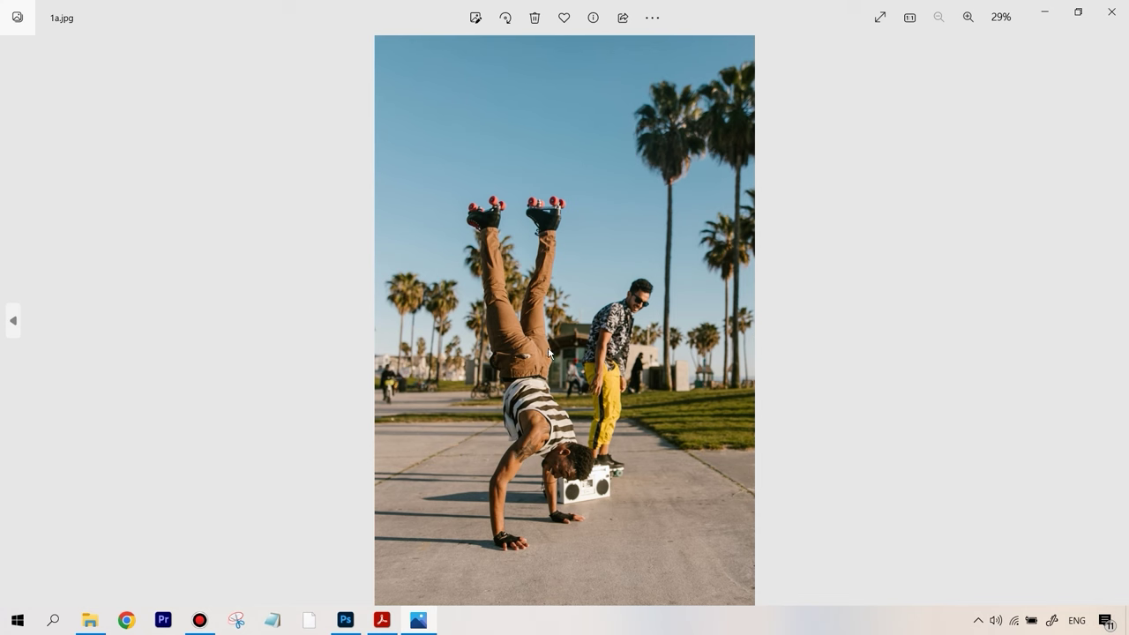
{"action": "left_click", "coordinate": [344, 620]}
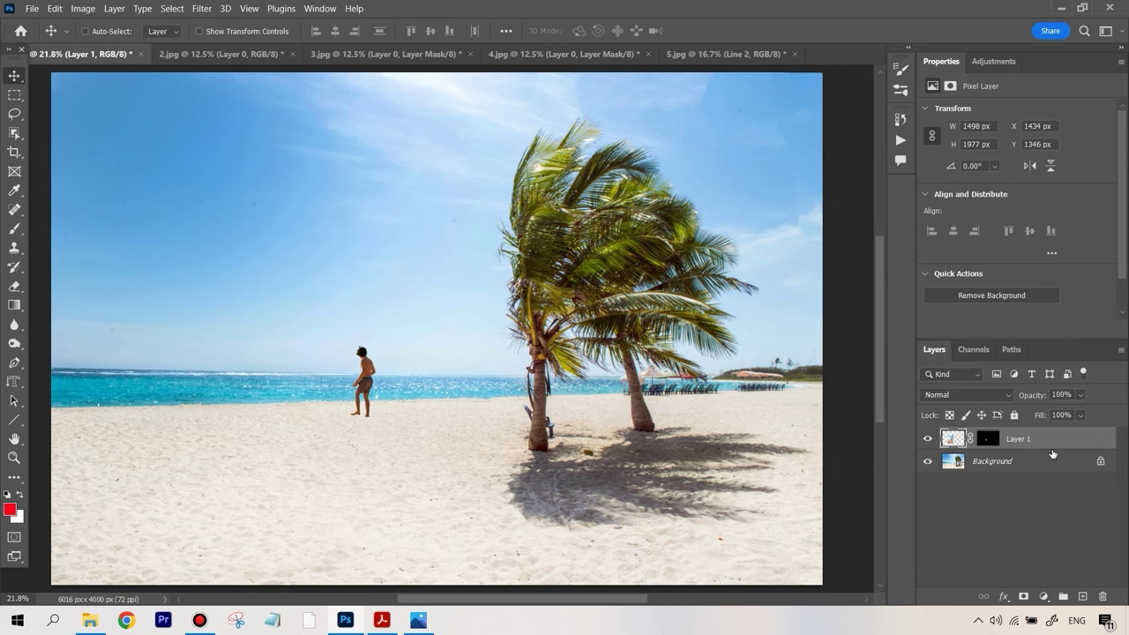
Select "Does it make sense? (Not required" on the sheet in Acrobat and judge 1a.jpg against the road background in Photos
{"action": "left_click", "coordinate": [381, 621]}
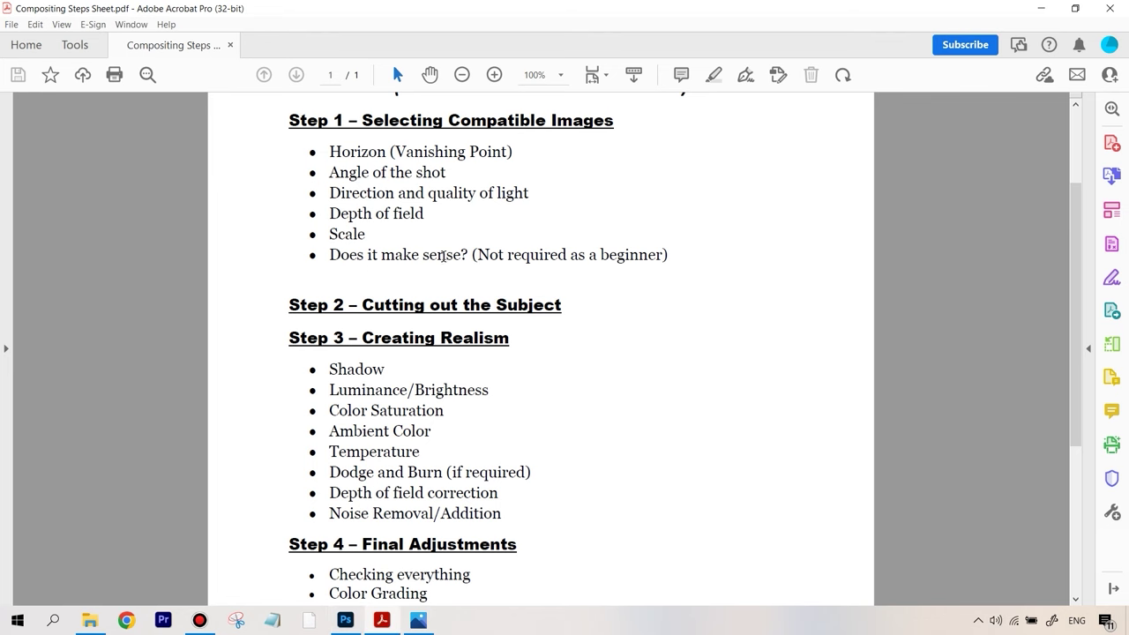
{"action": "left_click_drag", "start_coordinate": [330, 254], "coordinate": [566, 255]}
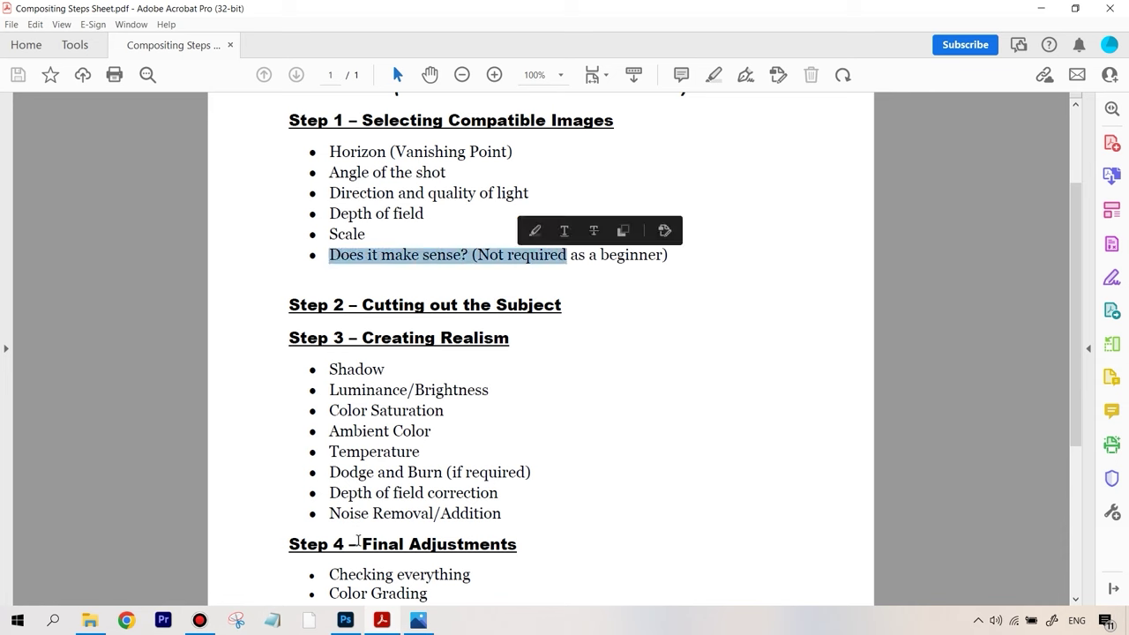
{"action": "left_click", "coordinate": [419, 621]}
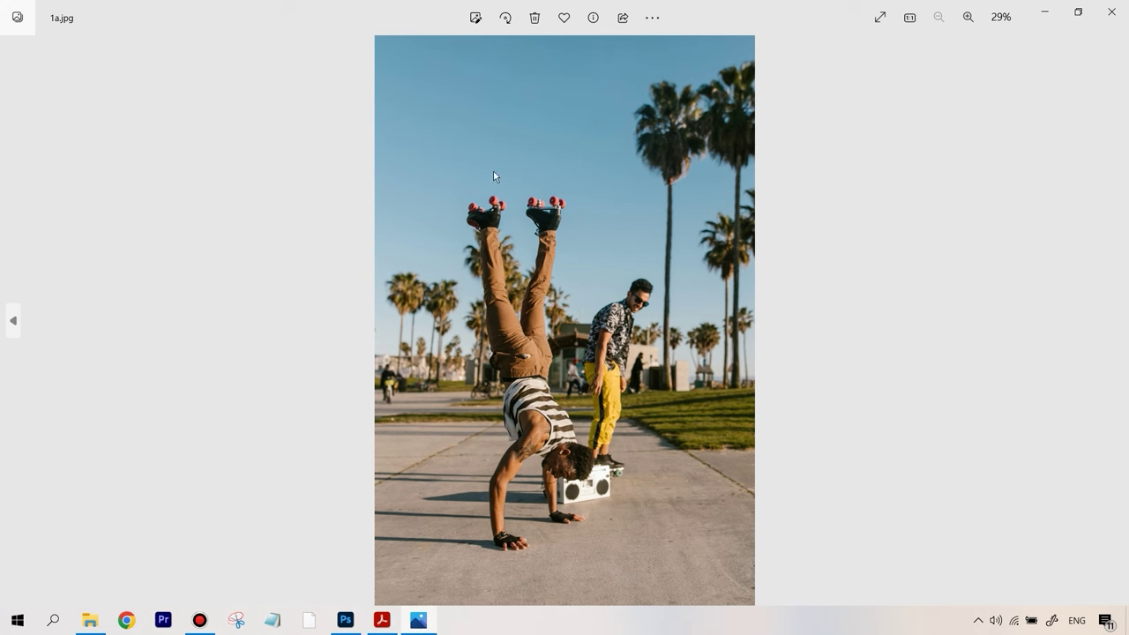
{"action": "key", "text": "Left"}
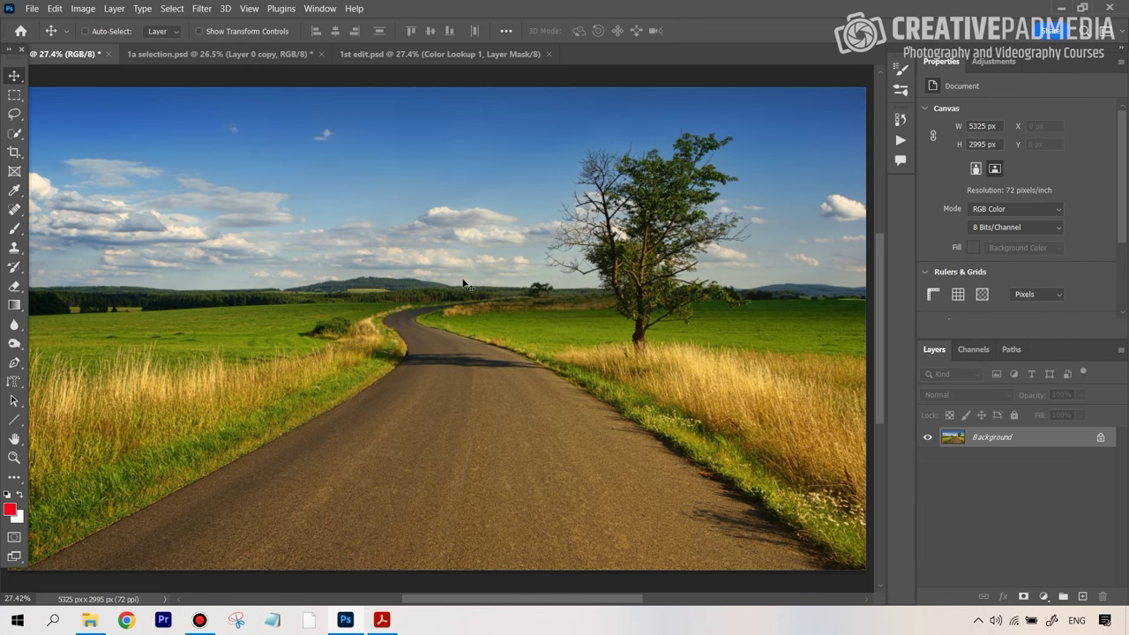
View the masked skater image in 1a selection.psd in Photoshop and switch to the compositing sheet in Acrobat
{"action": "left_click", "coordinate": [219, 54]}
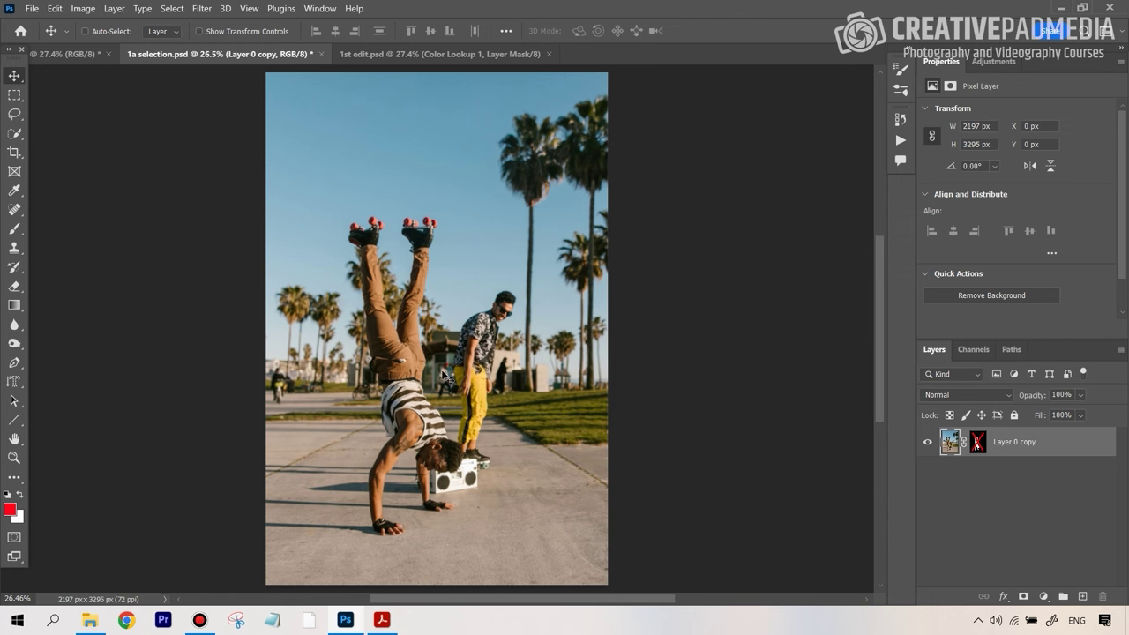
{"action": "left_click", "coordinate": [381, 620]}
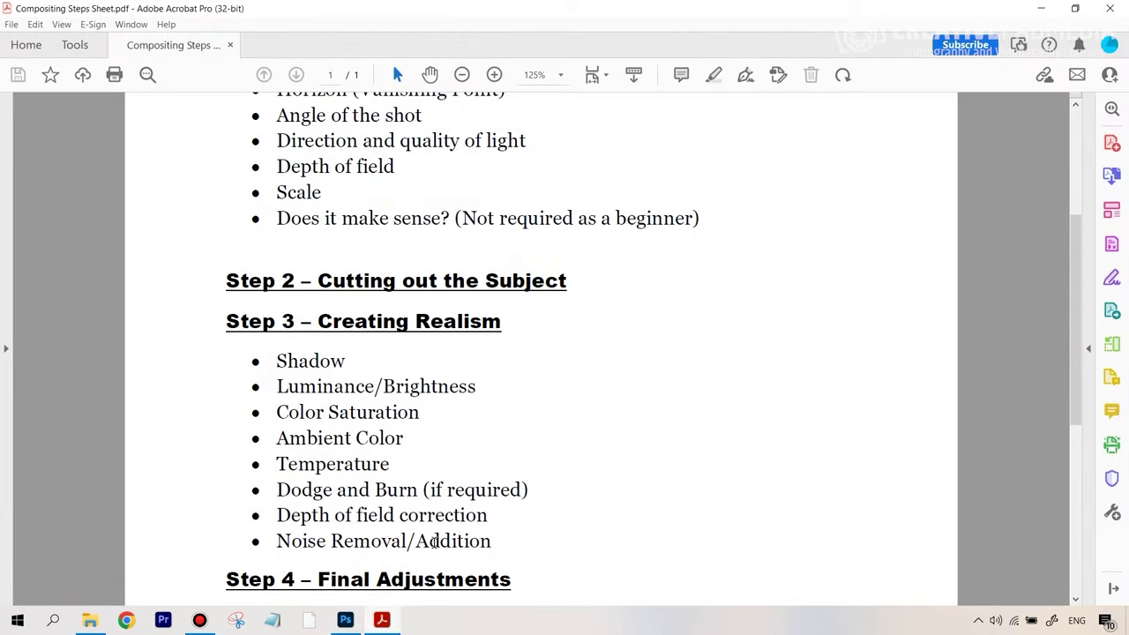
Switch to Photoshop, copy the unmasked skater photo from 1a selection.psd onto the road background and position it at about X 1634 px, Y -300 px
{"action": "left_click", "coordinate": [346, 620]}
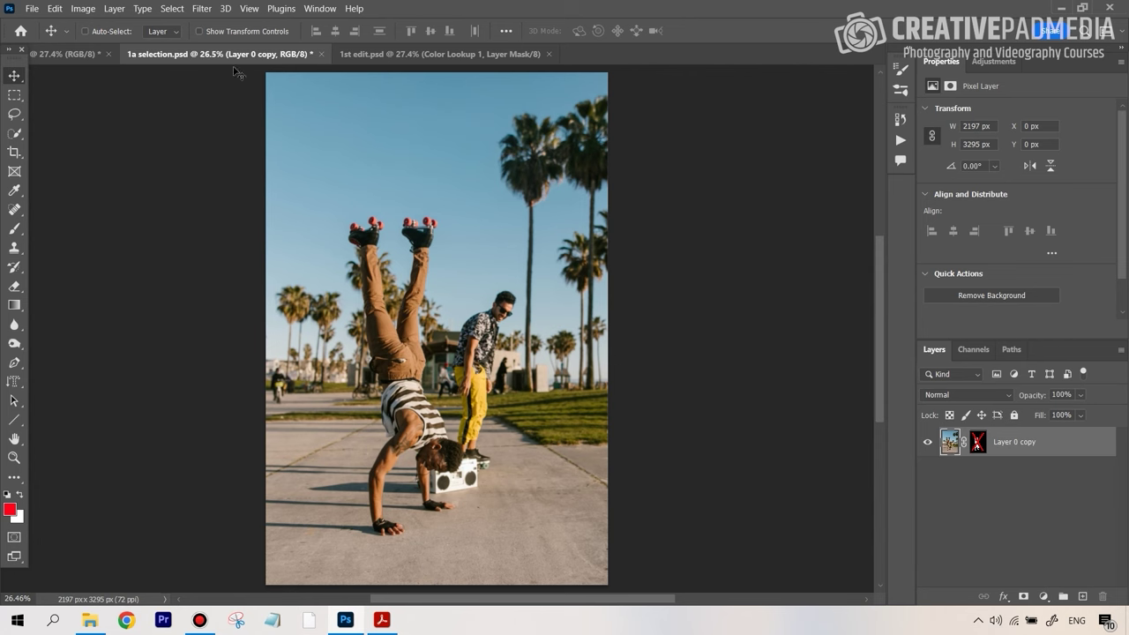
{"action": "left_click_drag", "start_coordinate": [241, 56], "coordinate": [289, 123]}
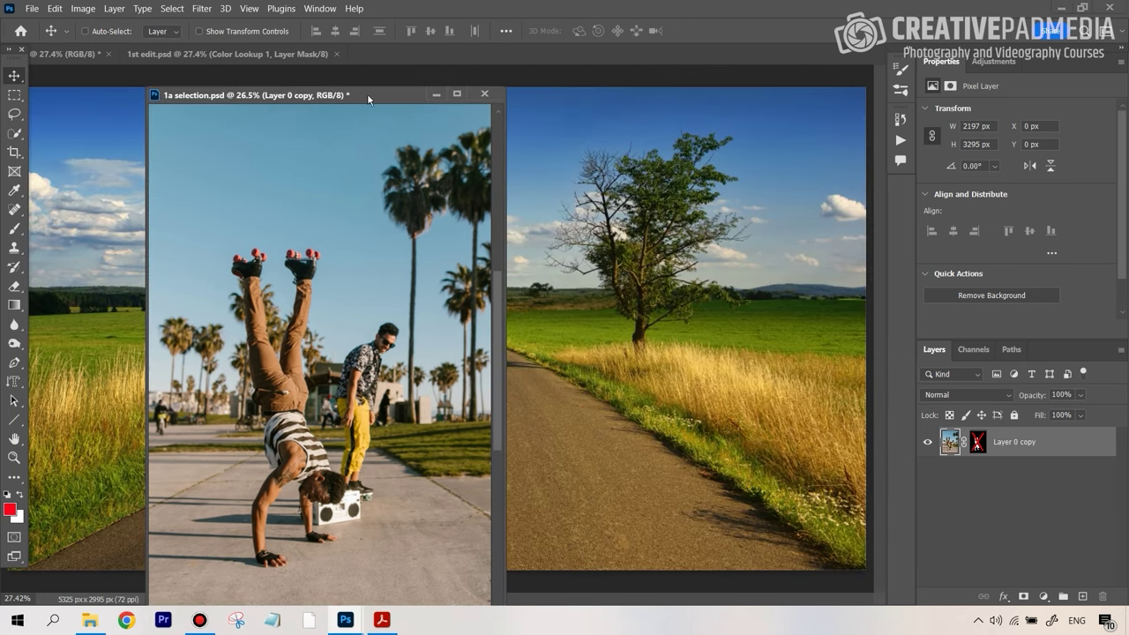
{"action": "left_click_drag", "start_coordinate": [404, 185], "coordinate": [584, 208]}
{"action": "left_click_drag", "start_coordinate": [399, 93], "coordinate": [522, 57]}
{"action": "left_click", "coordinate": [53, 54]}
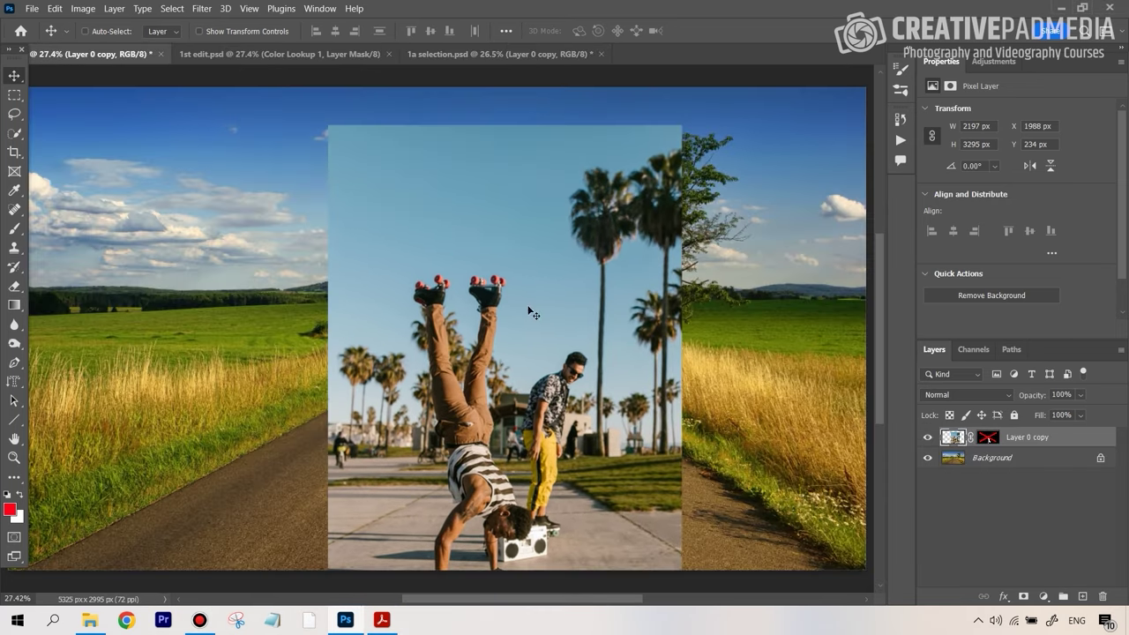
{"action": "left_click_drag", "start_coordinate": [532, 313], "coordinate": [483, 231]}
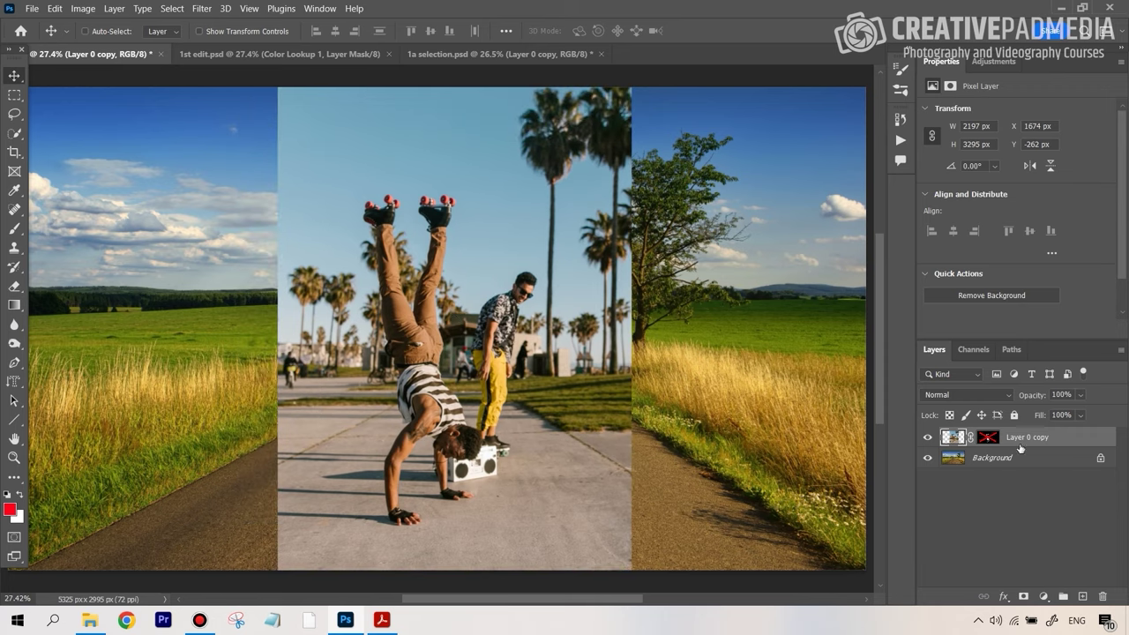
{"action": "mouse_move", "coordinate": [499, 373]}
{"action": "left_mouse_down"}
{"action": "mouse_move", "coordinate": [494, 333]}
{"action": "mouse_move", "coordinate": [492, 364]}
{"action": "left_mouse_up"}
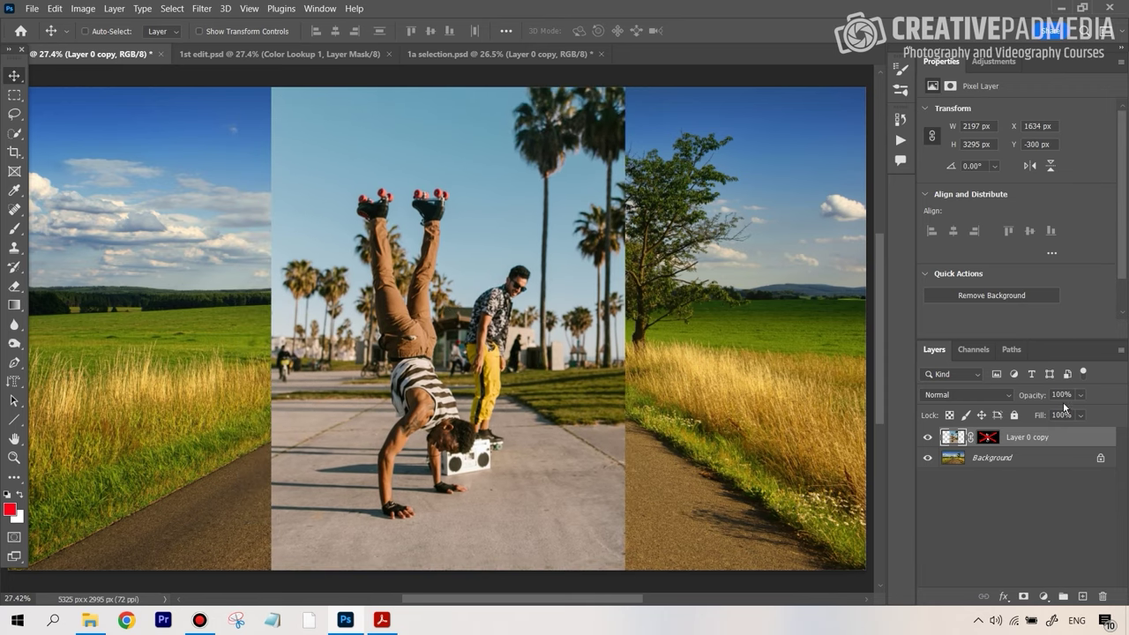
Lower the overlaid skater photo's opacity to 43% and shift it against the road background to about X 1725 px, Y -394 px
{"action": "left_click", "coordinate": [1079, 394]}
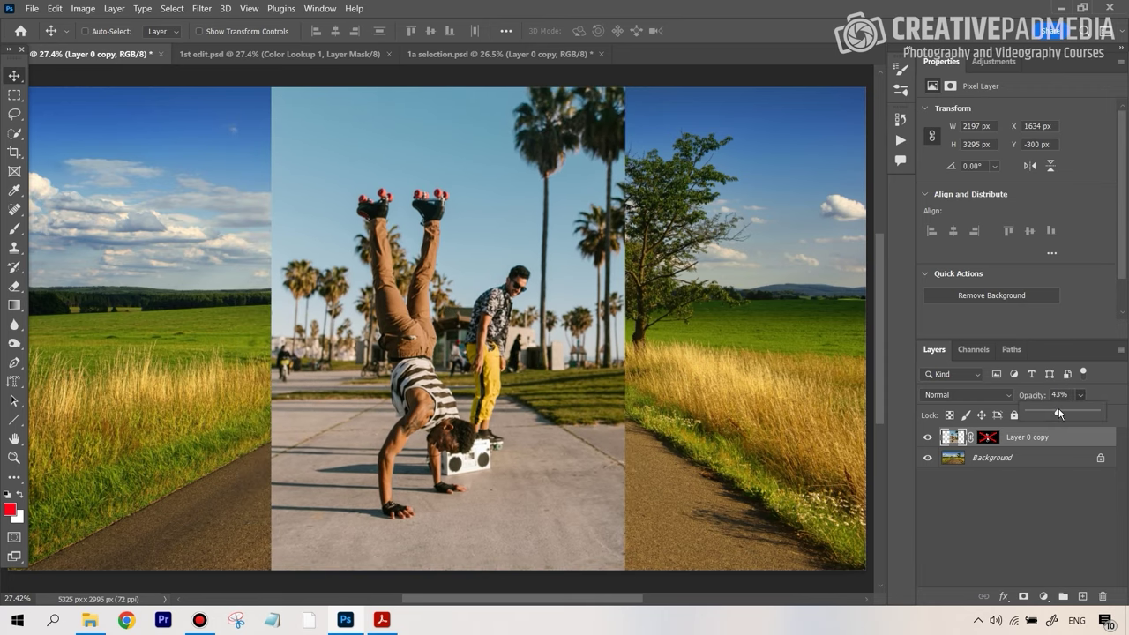
{"action": "left_click_drag", "start_coordinate": [1099, 411], "coordinate": [1059, 413]}
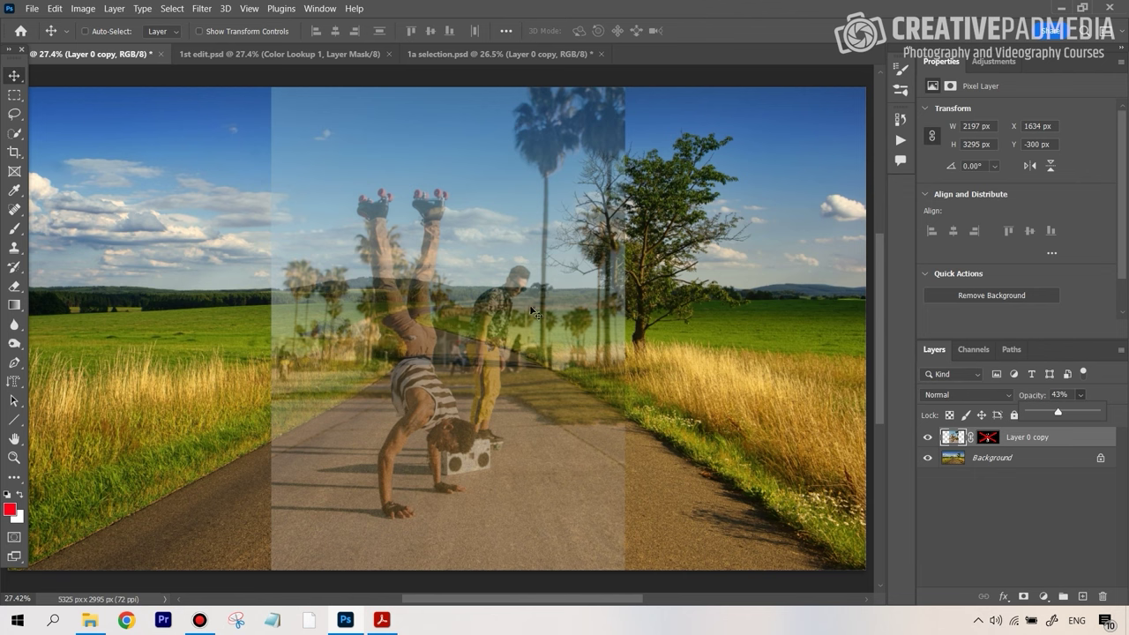
{"action": "left_click_drag", "start_coordinate": [434, 353], "coordinate": [472, 335]}
Scale the semi-transparent skater photo to 84.72% and reposition it over the road, and delete its layer
{"action": "key", "text": "ctrl+t"}
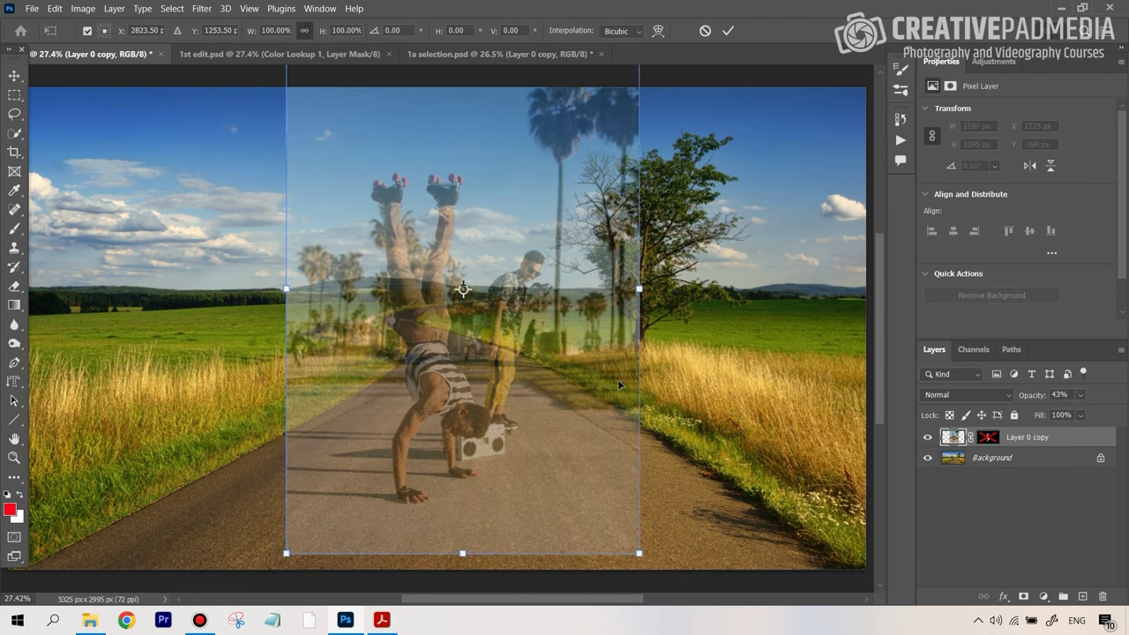
{"action": "key", "text": "ctrl+minus"}
{"action": "key", "text": "ctrl+minus"}
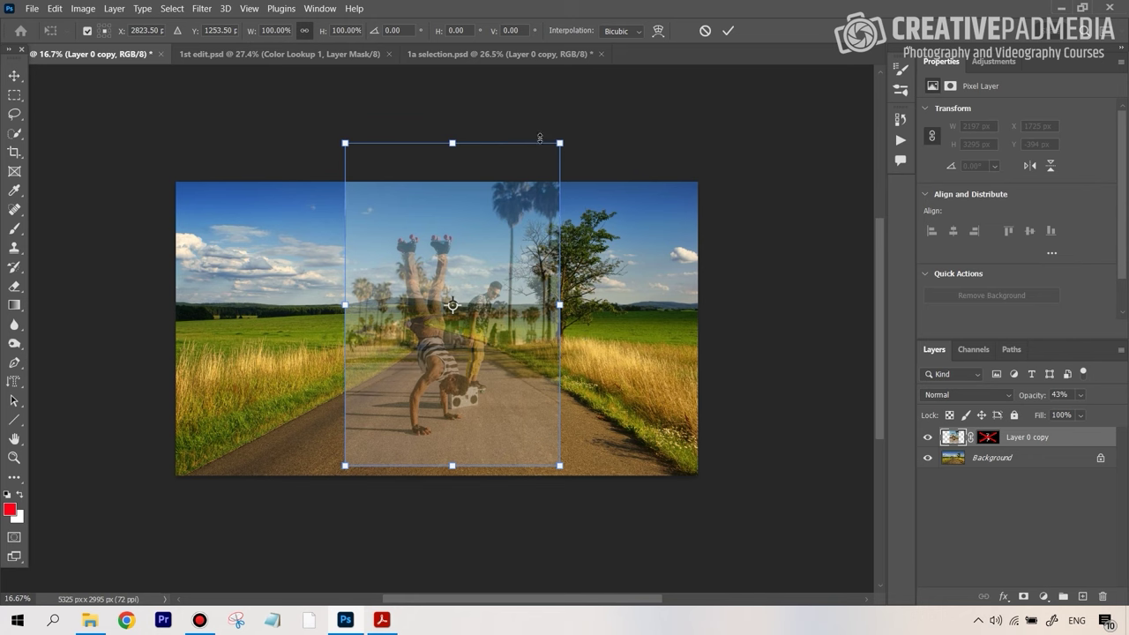
{"action": "left_click_drag", "start_coordinate": [559, 141], "coordinate": [521, 181]}
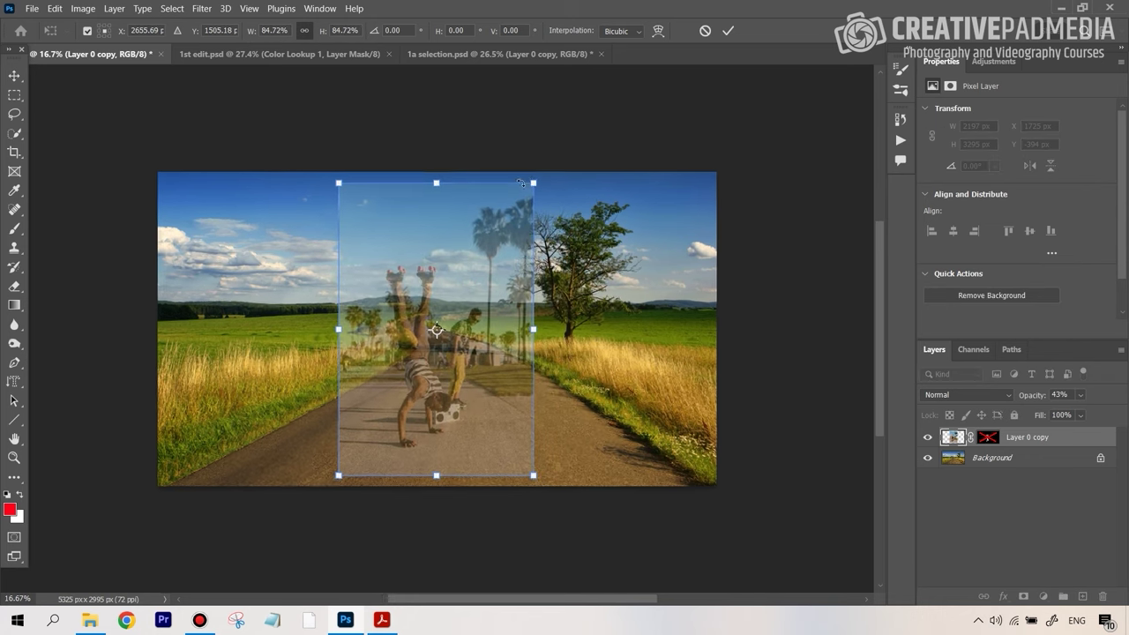
{"action": "key", "text": "ctrl+plus"}
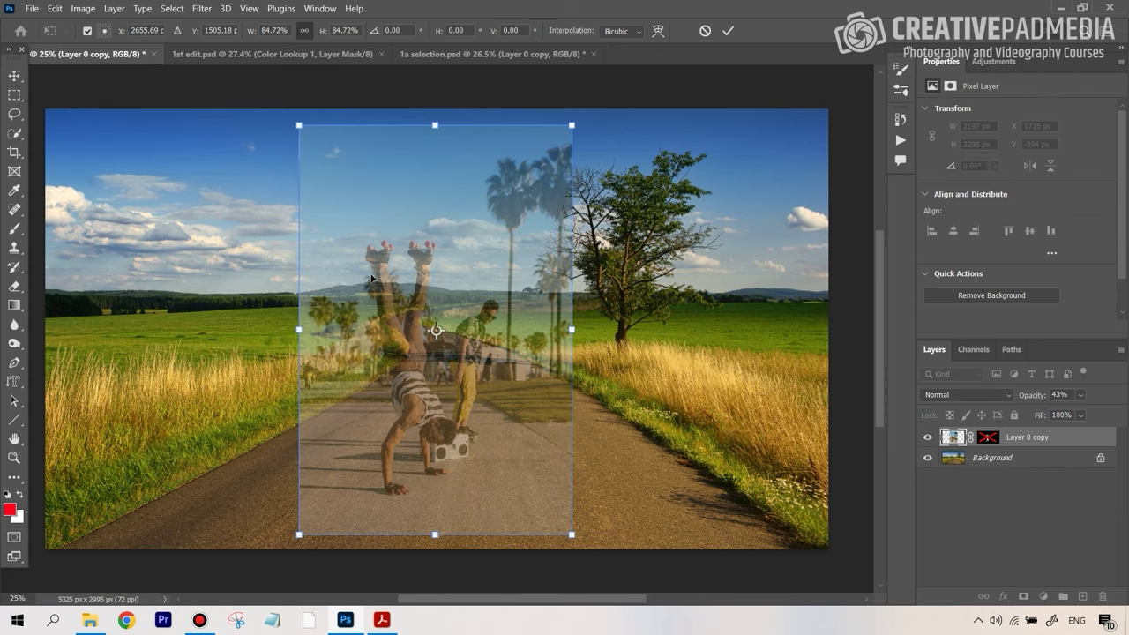
{"action": "mouse_move", "coordinate": [408, 352]}
{"action": "left_mouse_down"}
{"action": "mouse_move", "coordinate": [429, 312]}
{"action": "mouse_move", "coordinate": [407, 340]}
{"action": "mouse_move", "coordinate": [402, 332]}
{"action": "left_mouse_up"}
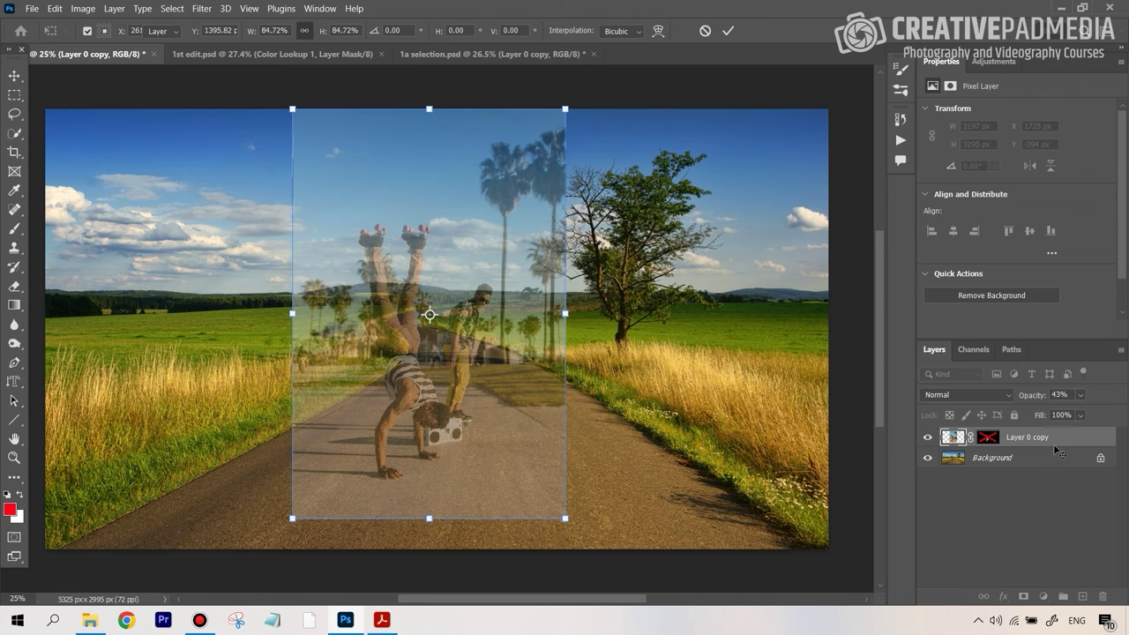
{"action": "key", "text": "Return"}
{"action": "left_click", "coordinate": [1103, 597]}
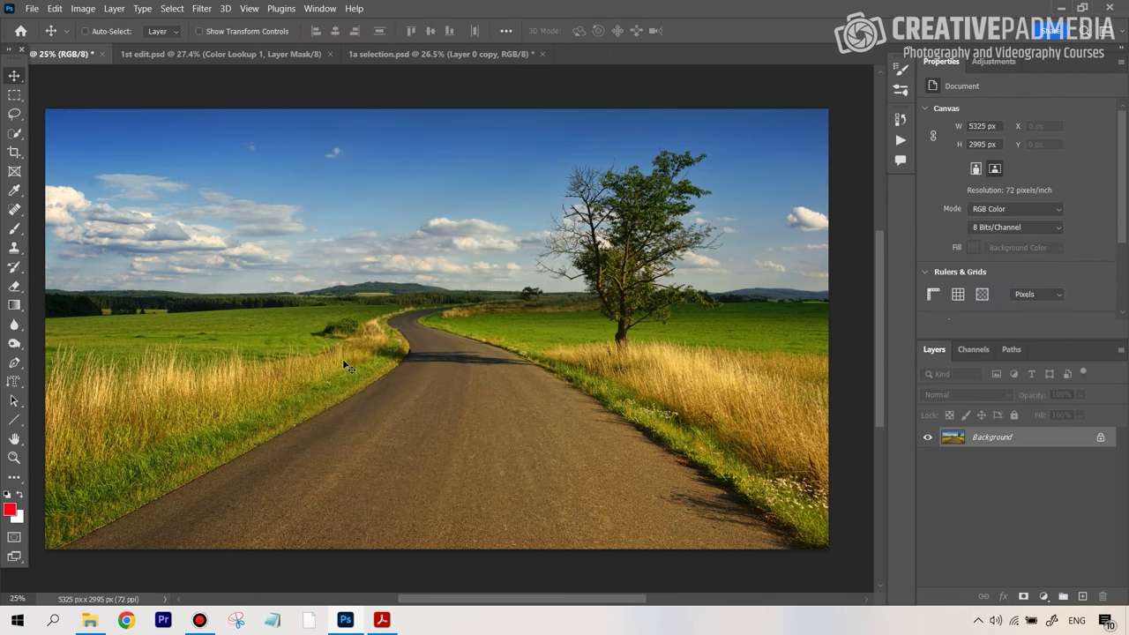
Enable the skater's layer mask in 1a selection.psd and copy the cut-out skater into the road background document
{"action": "left_click", "coordinate": [406, 56]}
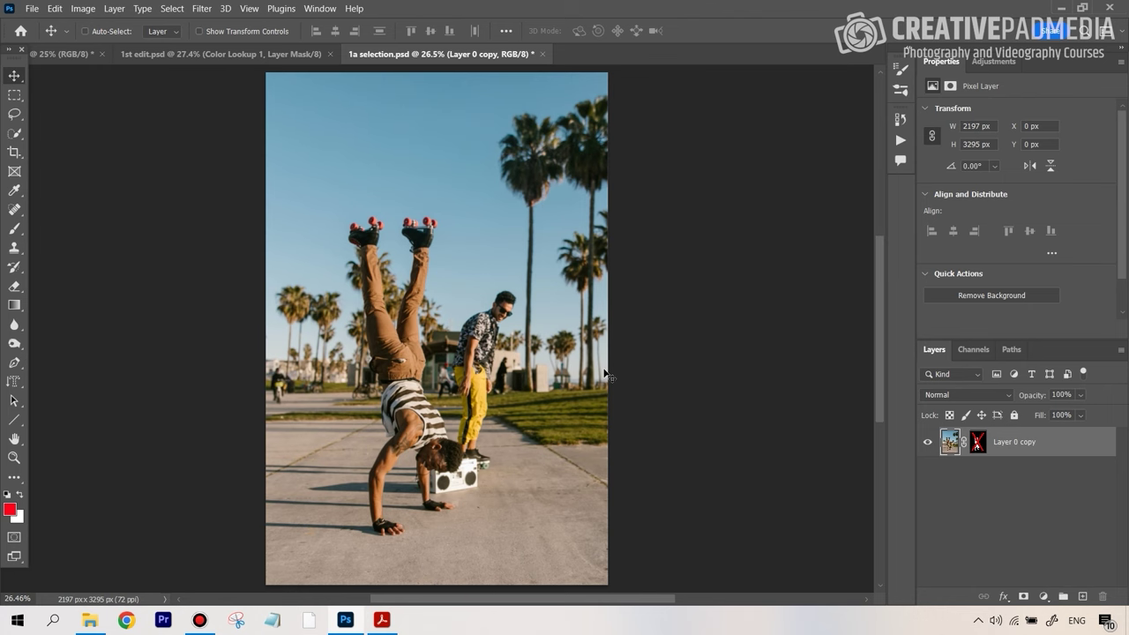
{"action": "right_click", "coordinate": [976, 447]}
{"action": "left_click", "coordinate": [995, 455]}
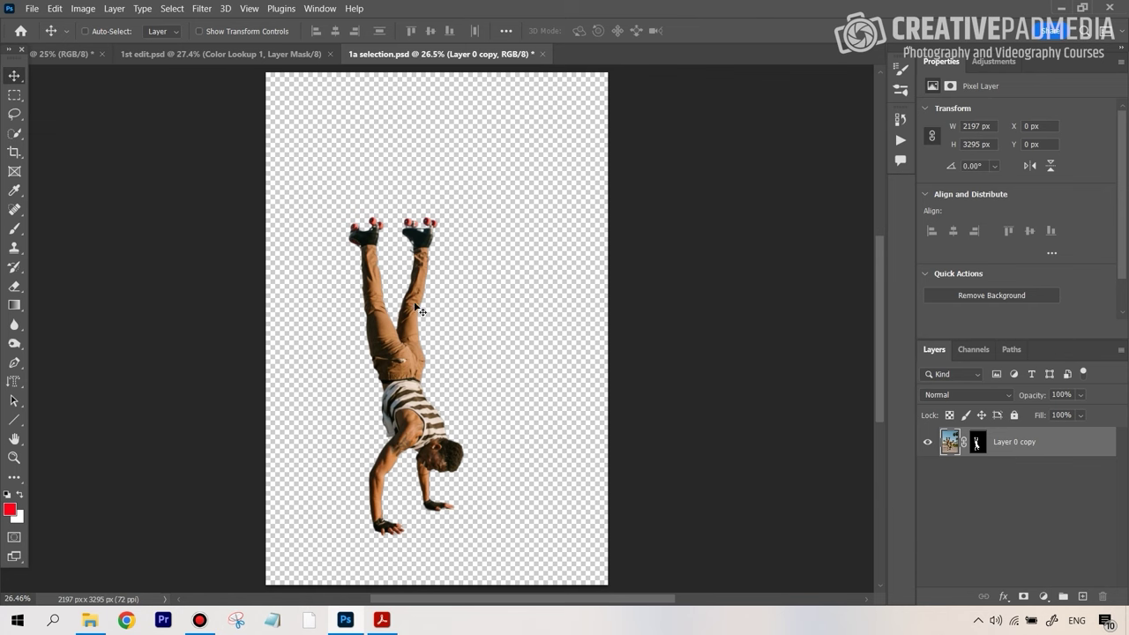
{"action": "right_click", "coordinate": [977, 446]}
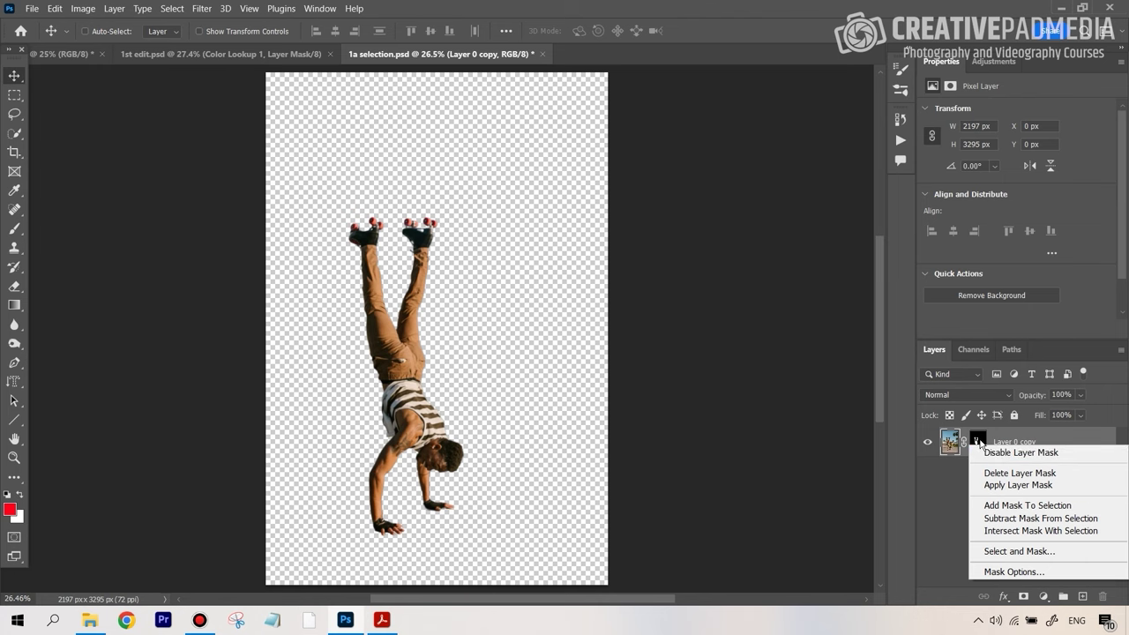
{"action": "left_click", "coordinate": [942, 516]}
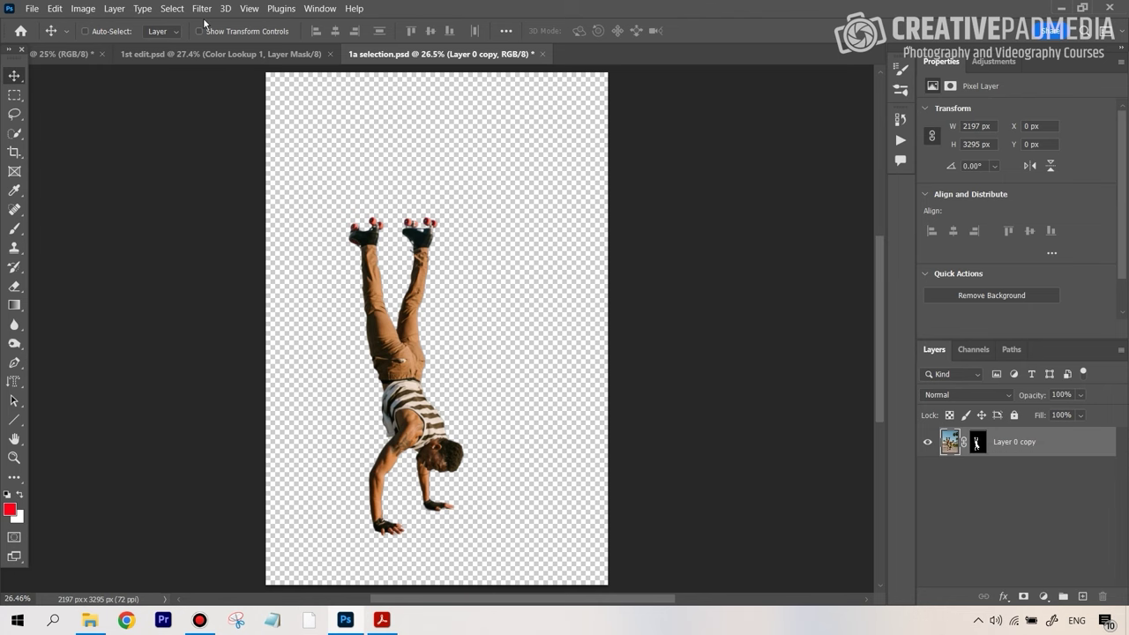
{"action": "left_click_drag", "start_coordinate": [414, 386], "coordinate": [392, 340]}
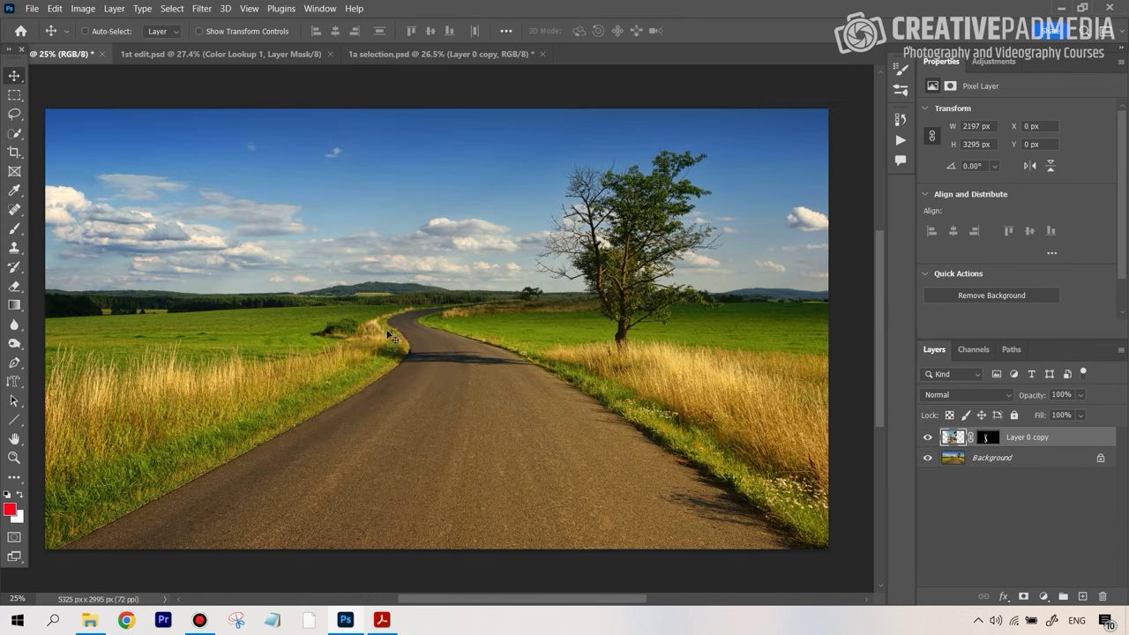
Disable the skater's layer mask in 1a selection.psd to examine the original photo, and enable the mask again
{"action": "left_click", "coordinate": [493, 54]}
{"action": "right_click", "coordinate": [977, 441]}
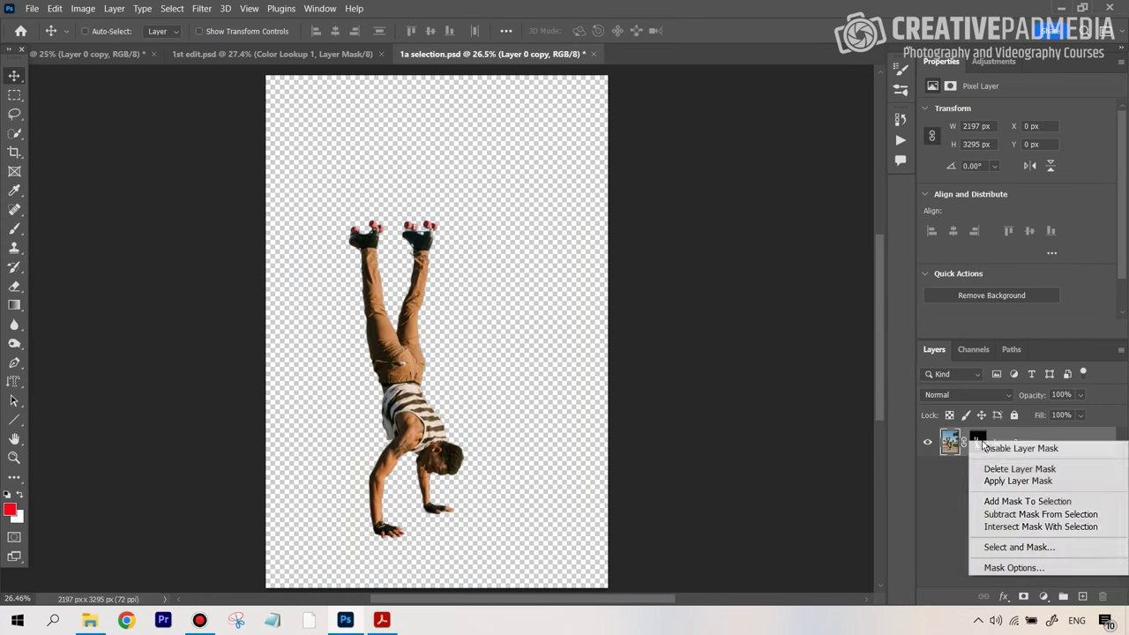
{"action": "left_click", "coordinate": [1001, 450]}
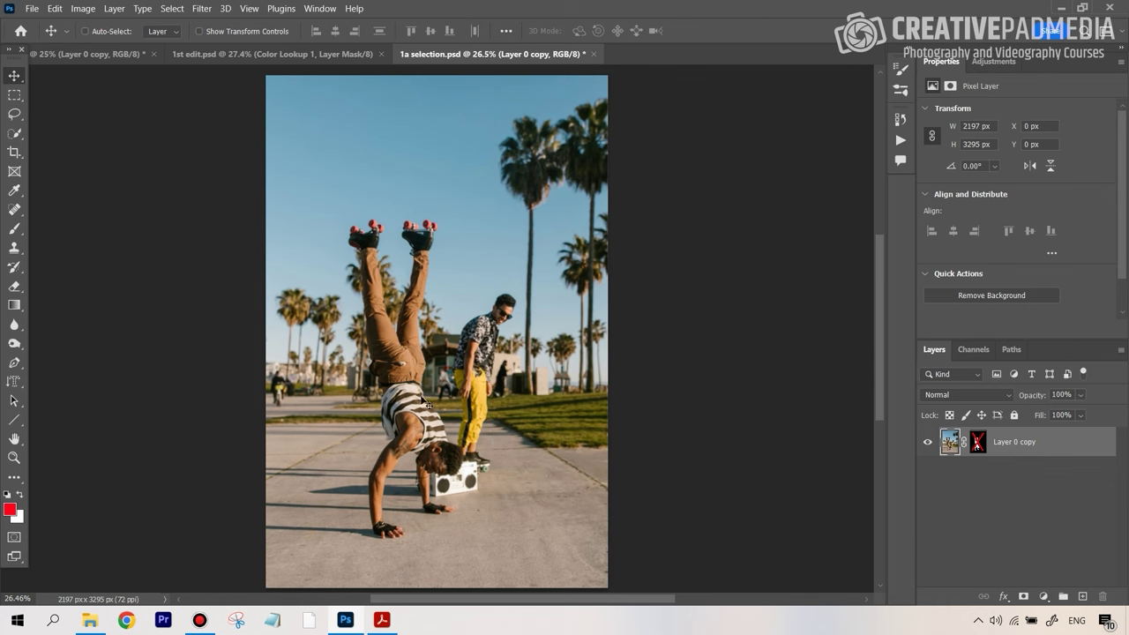
{"action": "right_click", "coordinate": [973, 448]}
{"action": "left_click", "coordinate": [993, 456]}
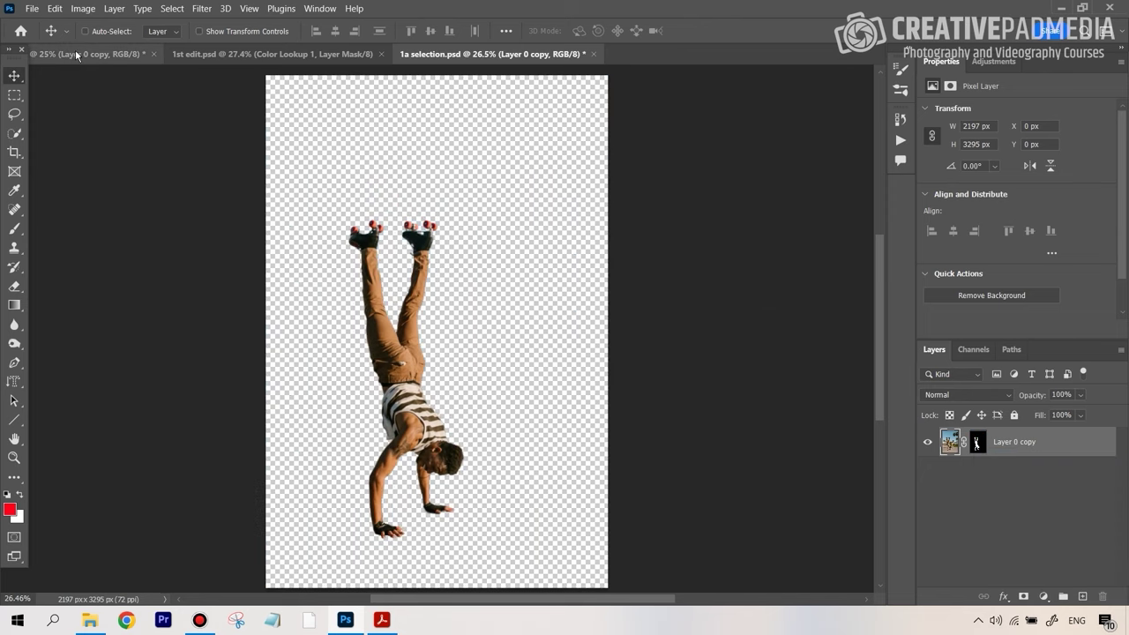
In the road background document, move the cut-out skater onto the road at about X 1477 px, Y -435 px
{"action": "left_click", "coordinate": [77, 54]}
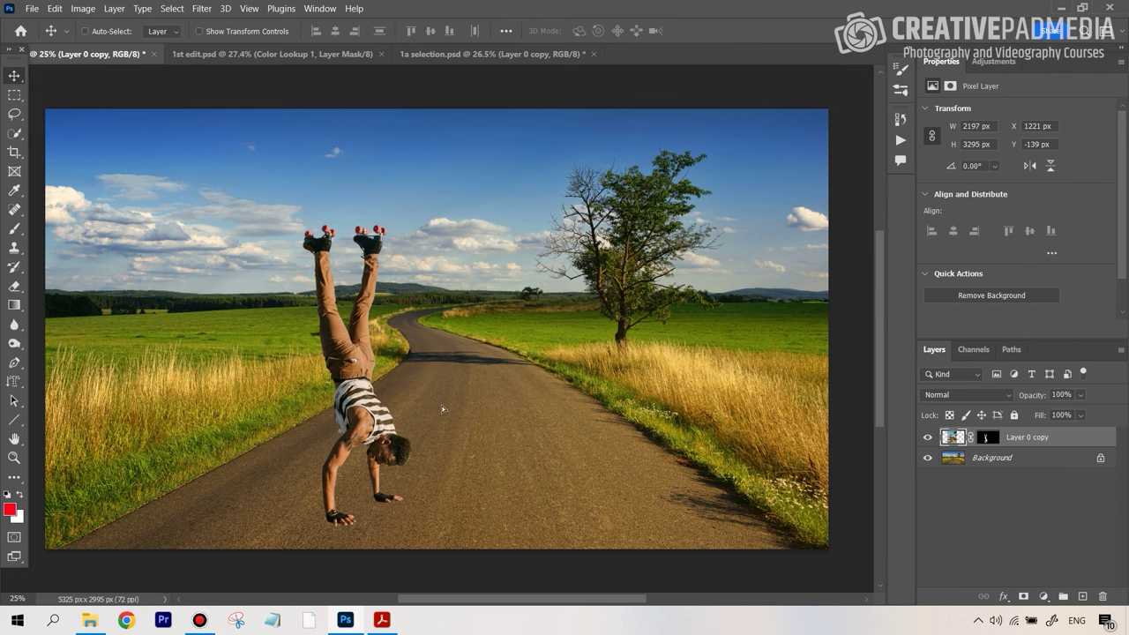
{"action": "left_click_drag", "start_coordinate": [343, 416], "coordinate": [396, 357]}
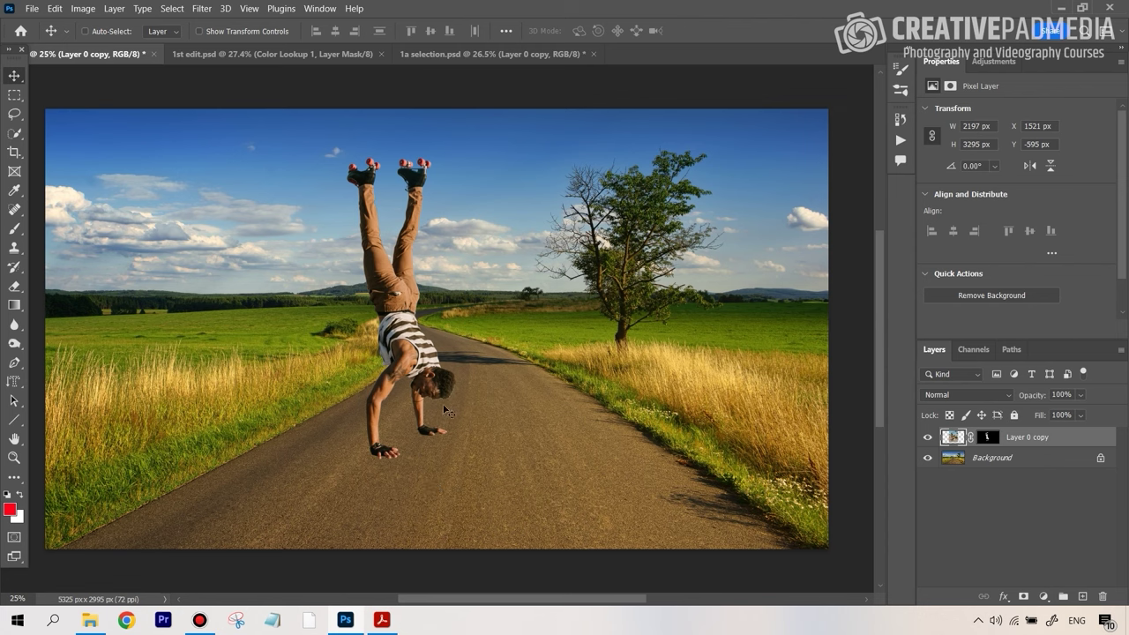
{"action": "mouse_move", "coordinate": [410, 355]}
{"action": "left_mouse_down"}
{"action": "mouse_move", "coordinate": [397, 350]}
{"action": "mouse_move", "coordinate": [410, 367]}
{"action": "left_mouse_up"}
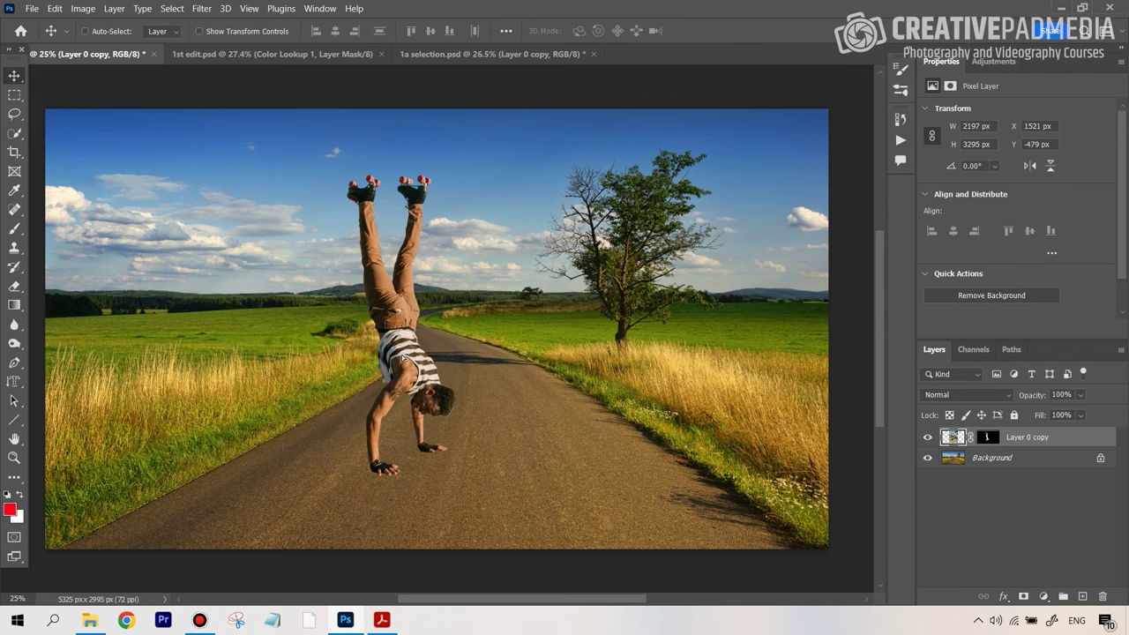
{"action": "mouse_move", "coordinate": [403, 357]}
{"action": "left_mouse_down"}
{"action": "mouse_move", "coordinate": [417, 344]}
{"action": "mouse_move", "coordinate": [381, 351]}
{"action": "mouse_move", "coordinate": [405, 359]}
{"action": "mouse_move", "coordinate": [390, 354]}
{"action": "mouse_move", "coordinate": [395, 363]}
{"action": "left_mouse_up"}
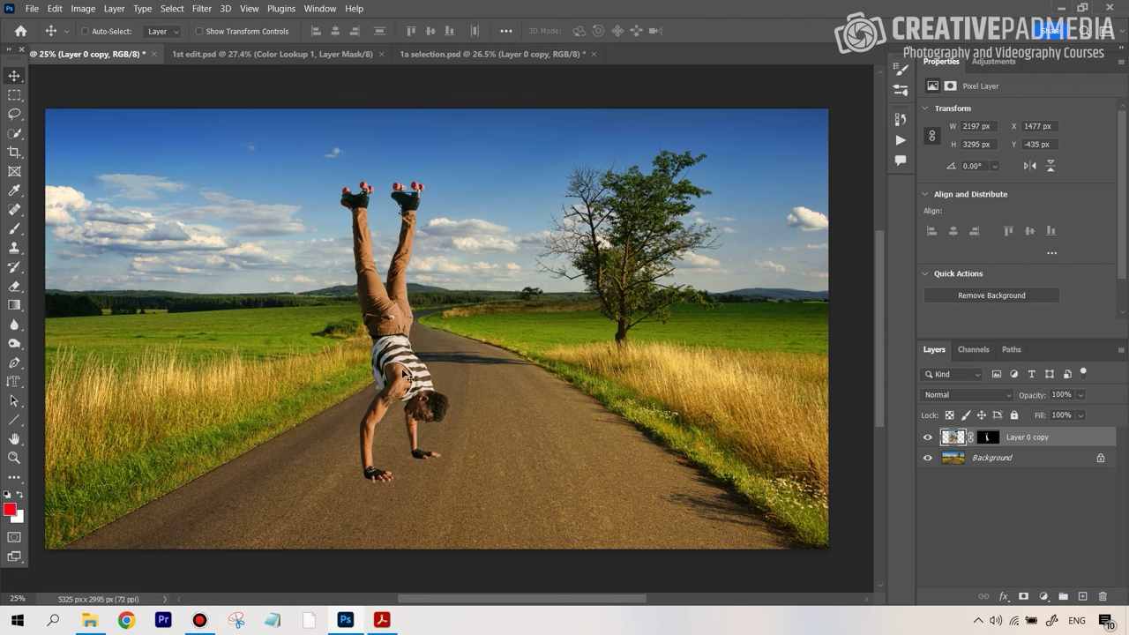
Scale the cut-out skater to 92.52% and reposition the layer on the road at about X 1646 px, Y -231 px
{"action": "key", "text": "ctrl+t"}
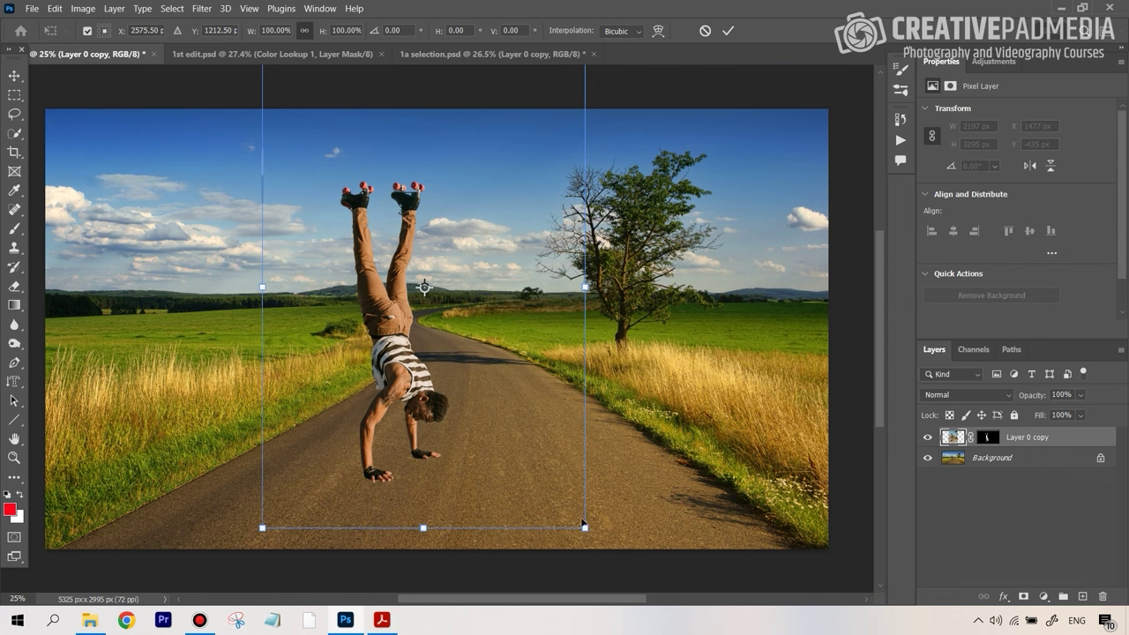
{"action": "left_click_drag", "start_coordinate": [585, 528], "coordinate": [560, 492]}
{"action": "left_click_drag", "start_coordinate": [403, 372], "coordinate": [427, 403]}
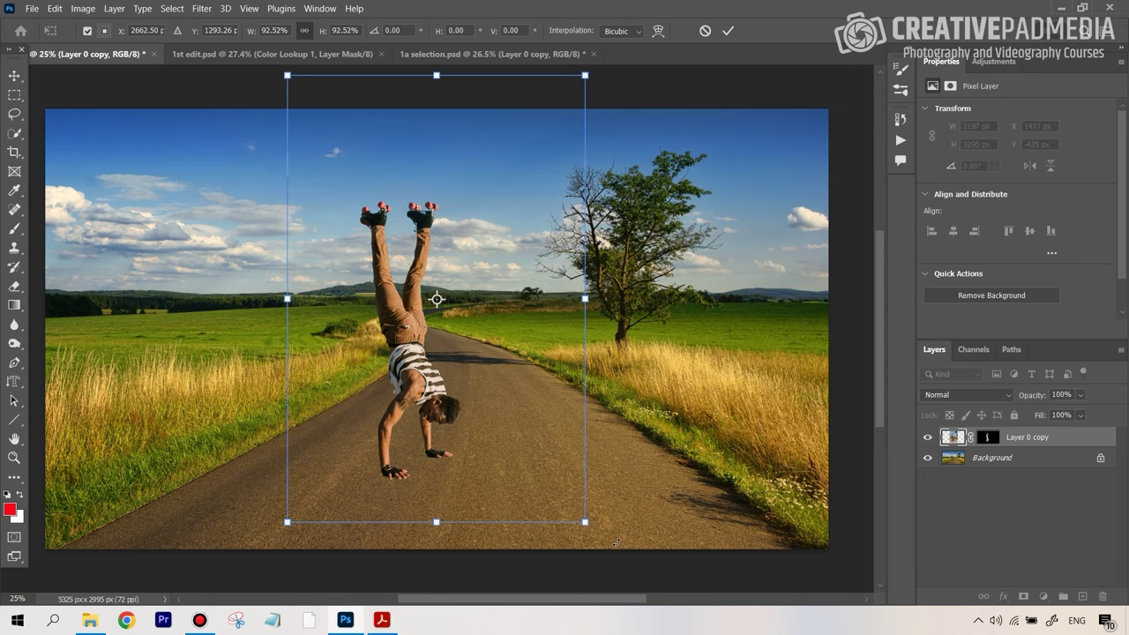
{"action": "key", "text": "Return"}
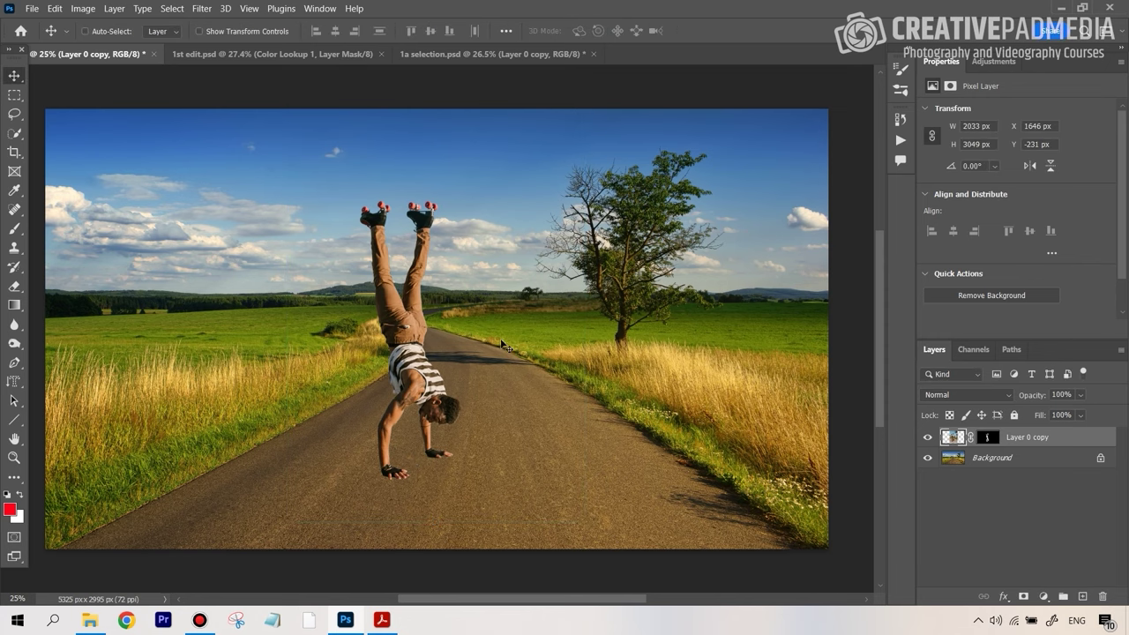
Glance at the compositing sheet in Acrobat and compare the current composite with 1st edit.psd in Photoshop
{"action": "left_click", "coordinate": [381, 620]}
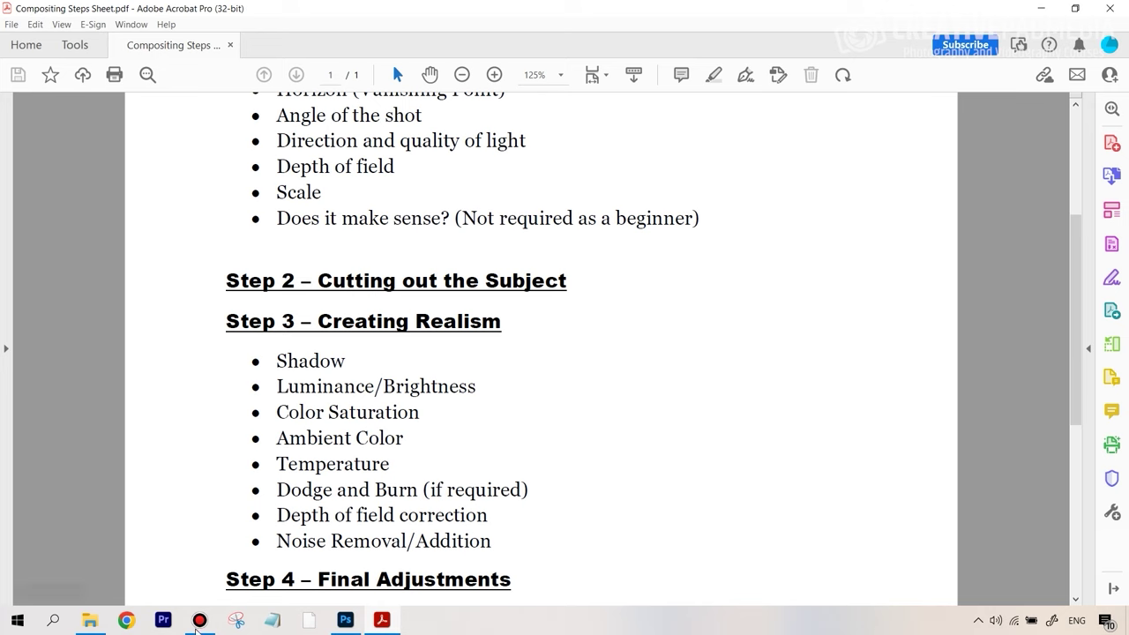
{"action": "left_click", "coordinate": [344, 622]}
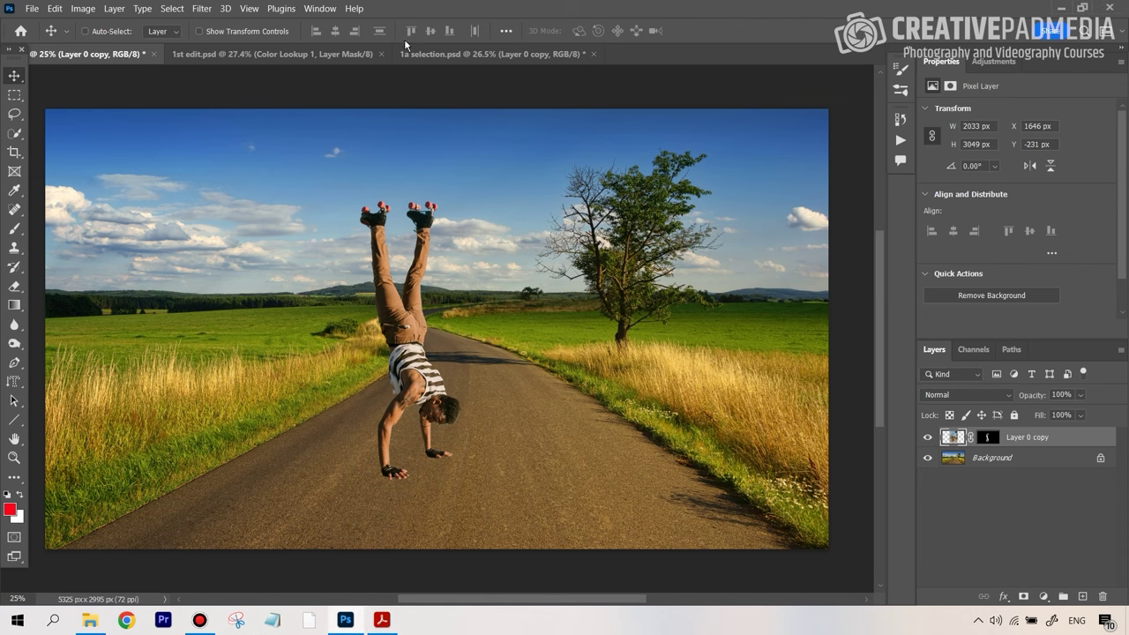
{"action": "left_click", "coordinate": [204, 54]}
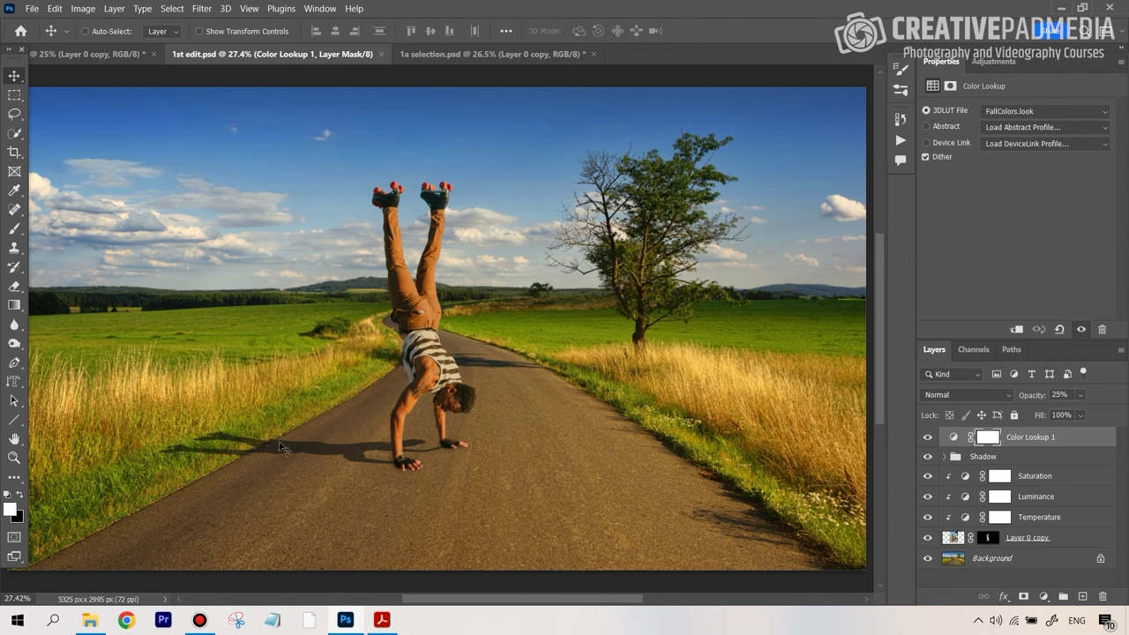
{"action": "left_click", "coordinate": [79, 54]}
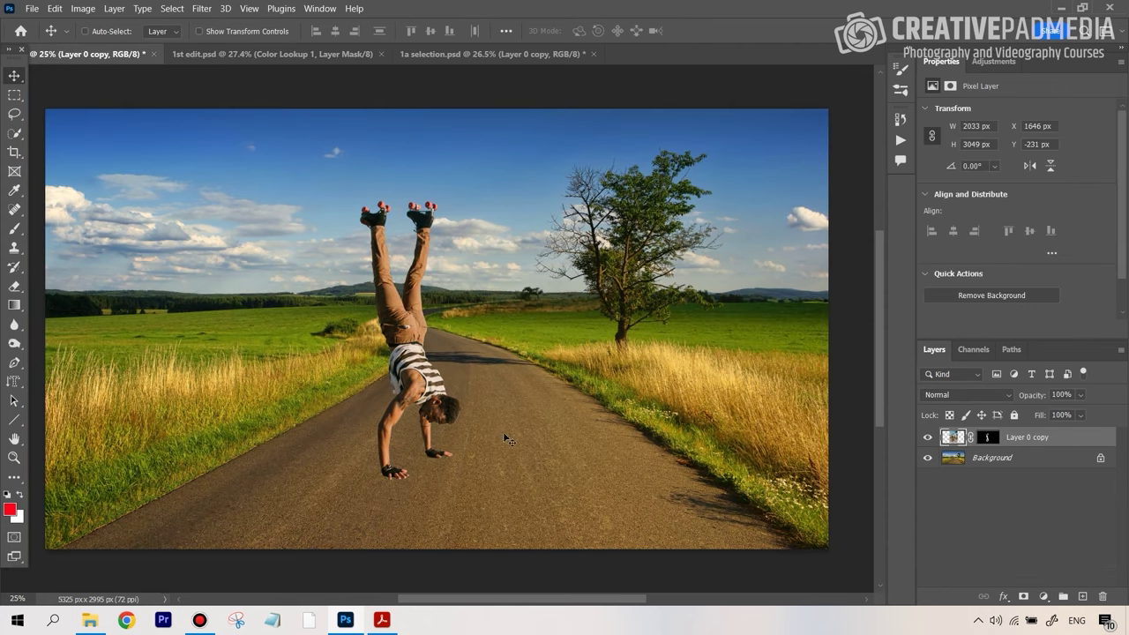
Review the Step 3 realism and Step 4 final adjustment items on the sheet in Acrobat and return to Photoshop
{"action": "left_click", "coordinate": [388, 620]}
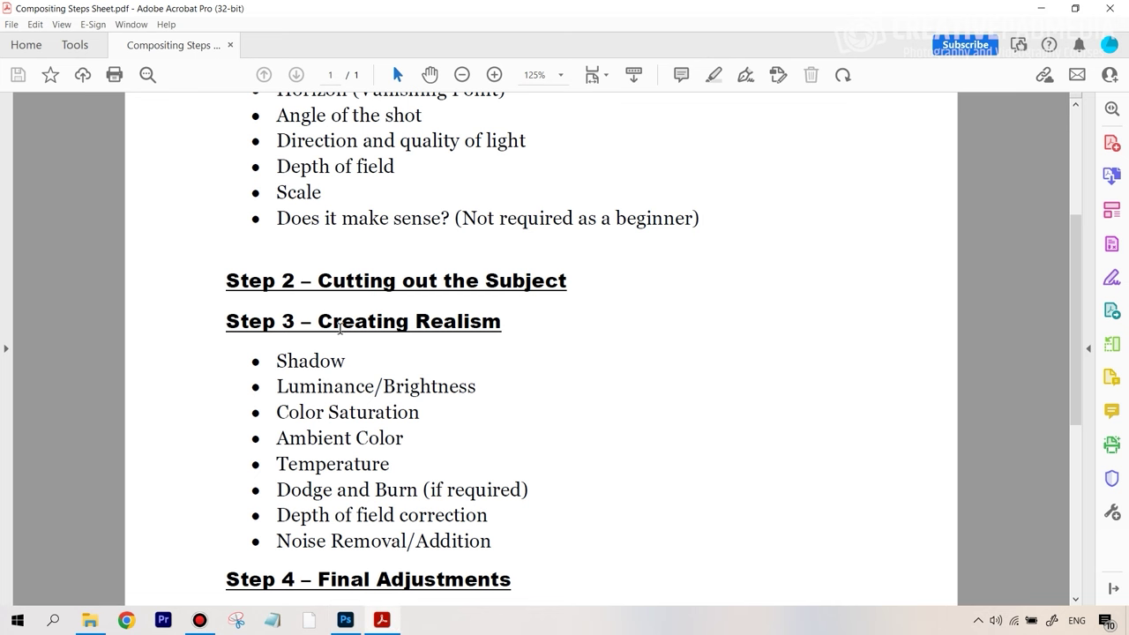
{"action": "scroll", "coordinate": [381, 326], "scroll_direction": "down", "scroll_amount": 3}
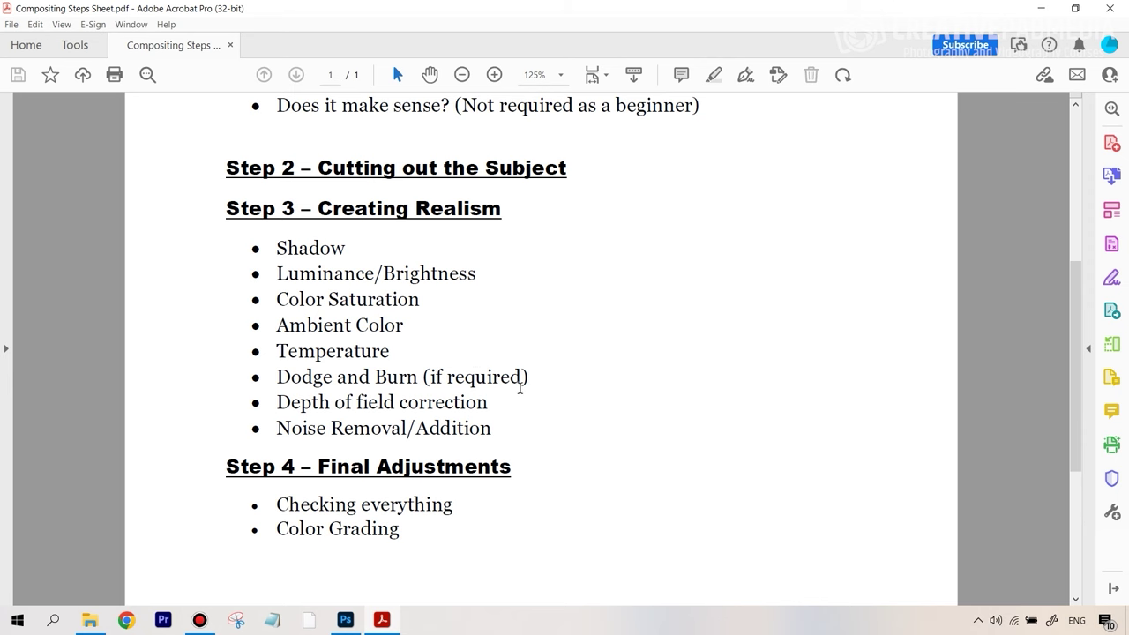
{"action": "key", "text": "alt+Tab"}
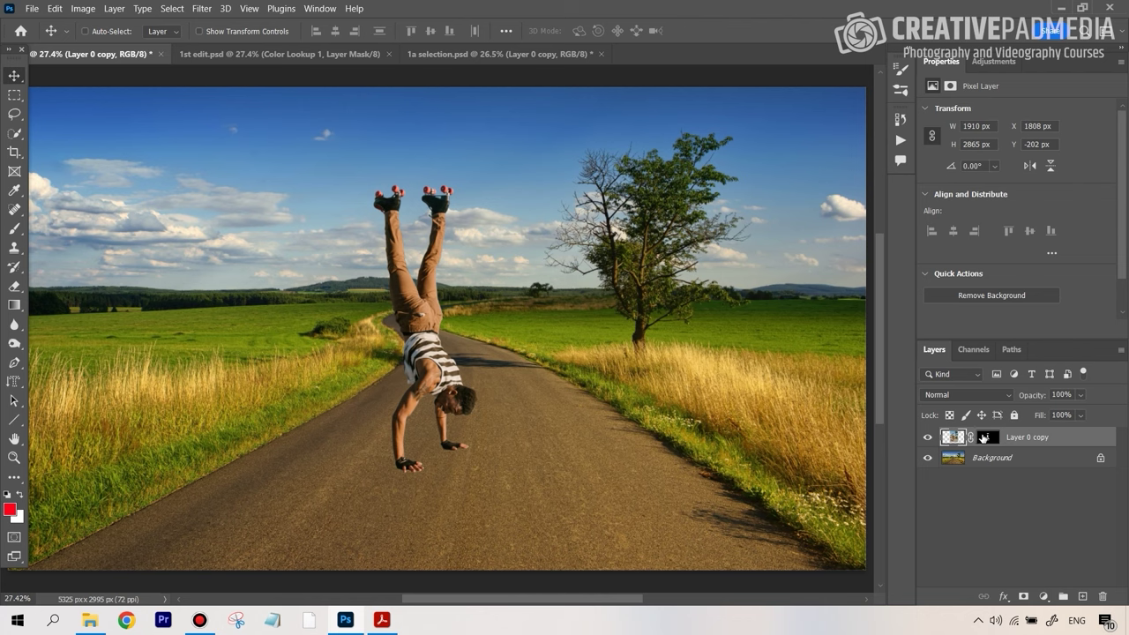
Load the cut-out skater's layer mask as a selection around the figure
{"action": "left_click", "coordinate": [984, 438]}
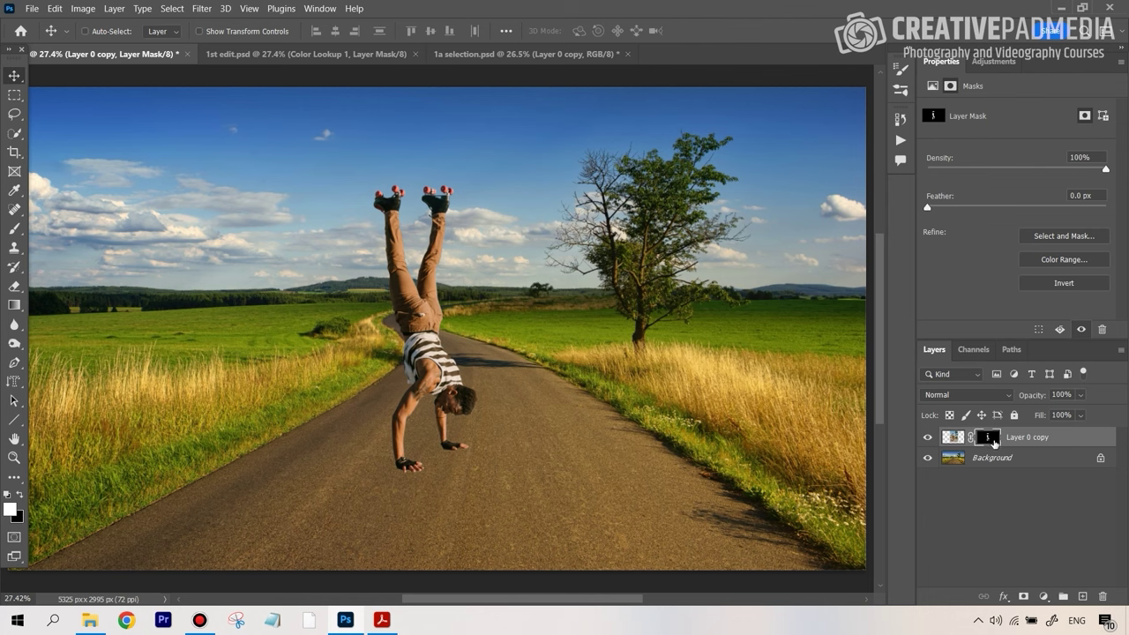
{"action": "key", "text": "ctrl"}
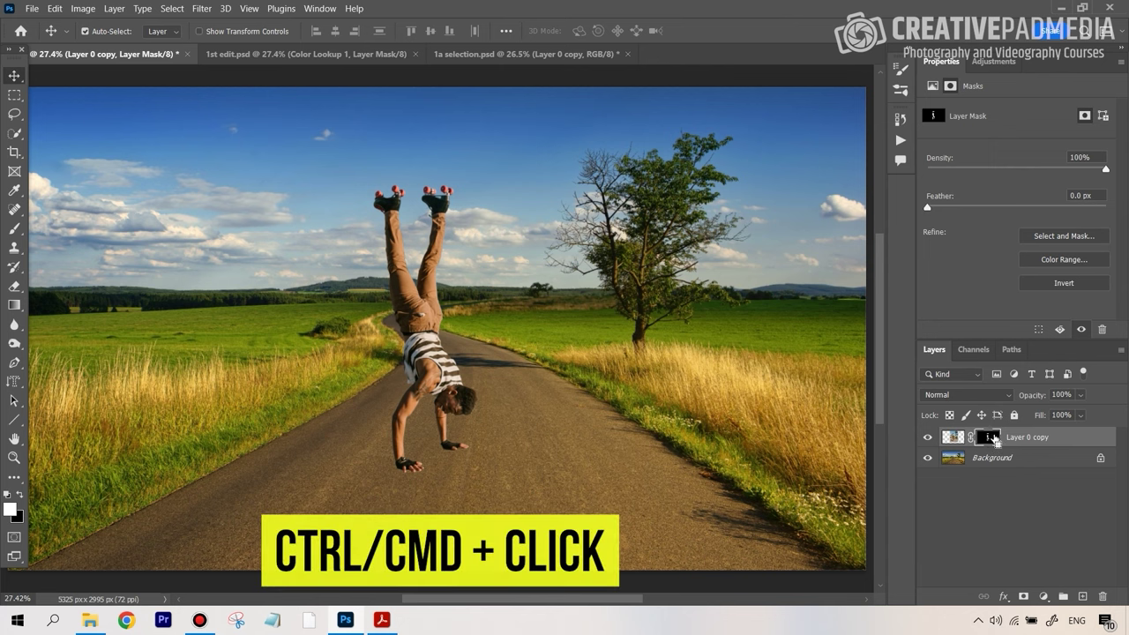
{"action": "left_click", "coordinate": [996, 438], "text": "ctrl"}
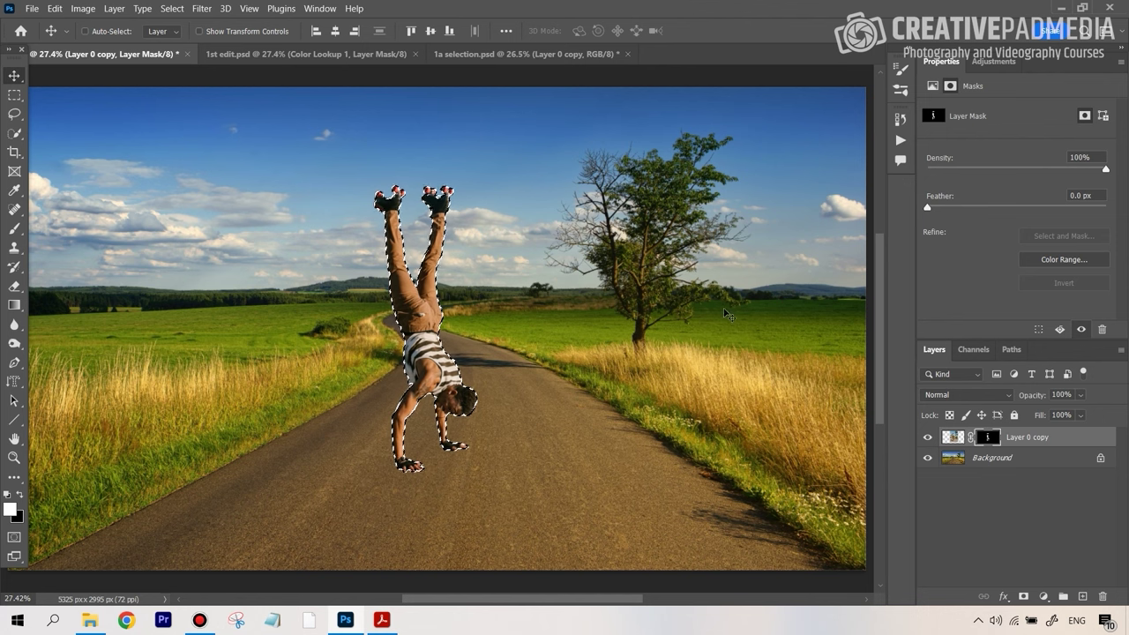
Add a Solid Color fill layer from the skater selection and set its colour to black, 000000
{"action": "left_click", "coordinate": [1044, 596]}
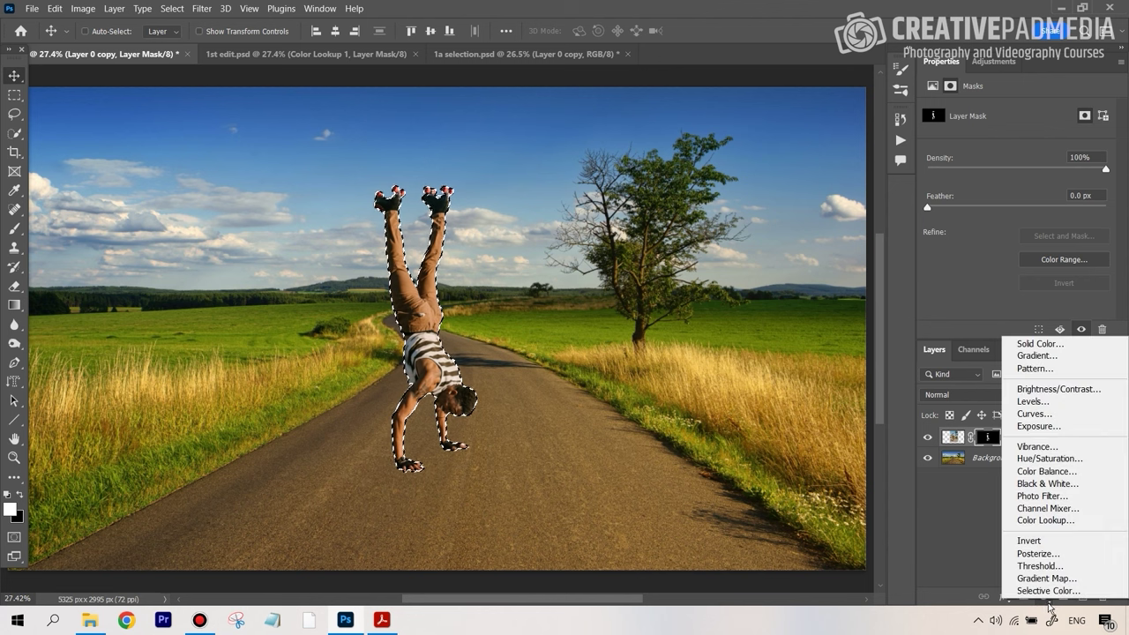
{"action": "left_click", "coordinate": [1049, 346]}
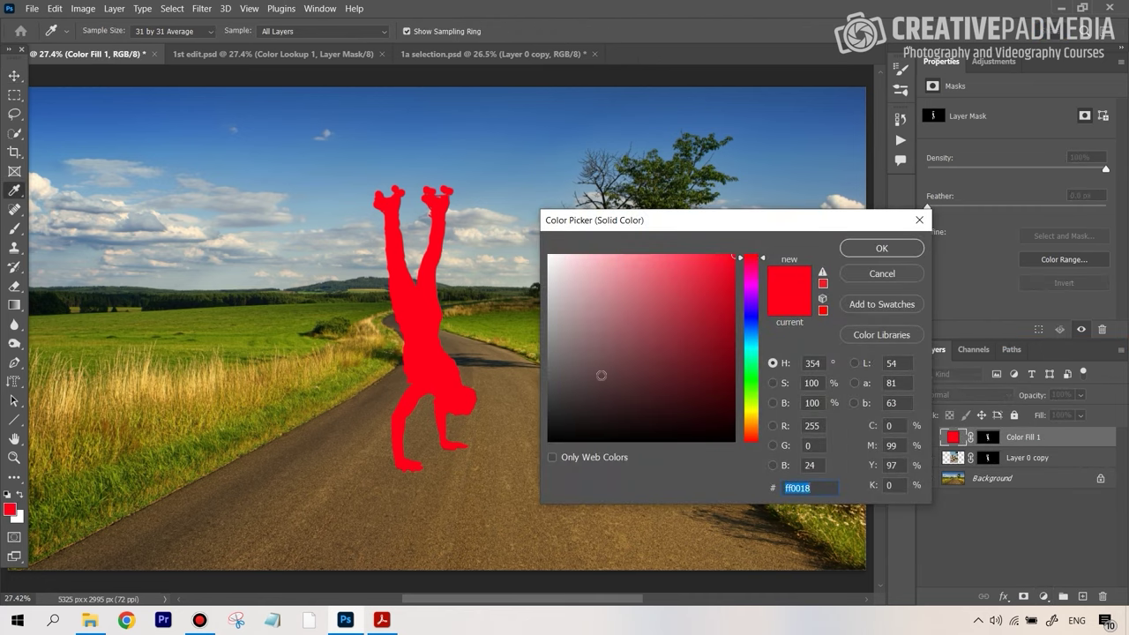
{"action": "left_click_drag", "start_coordinate": [601, 376], "coordinate": [547, 445]}
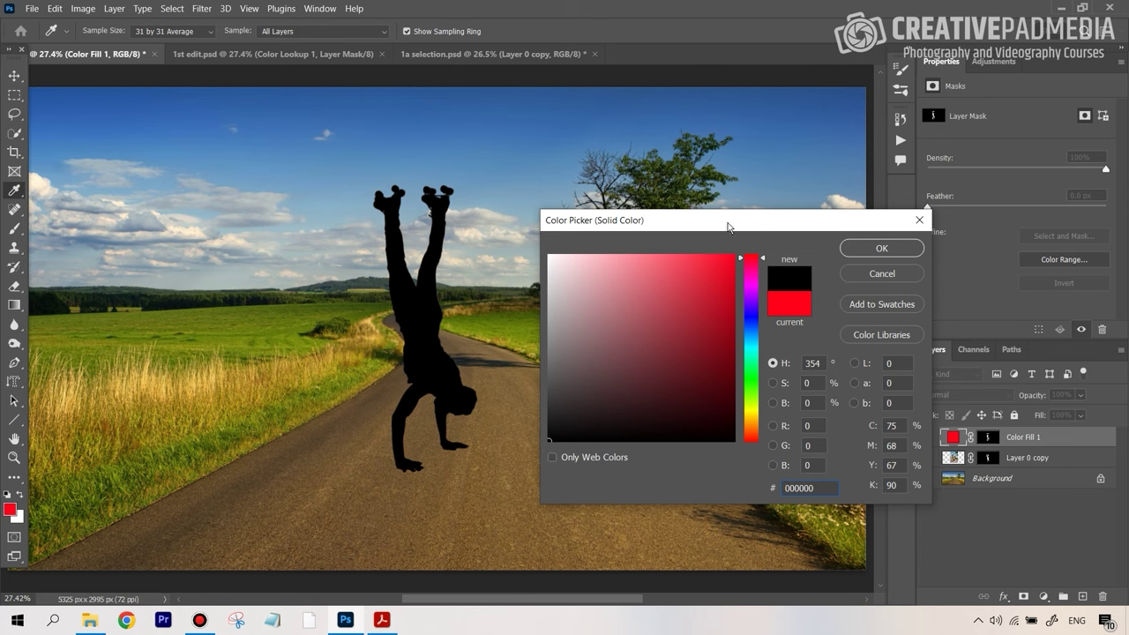
{"action": "left_click_drag", "start_coordinate": [727, 224], "coordinate": [816, 225]}
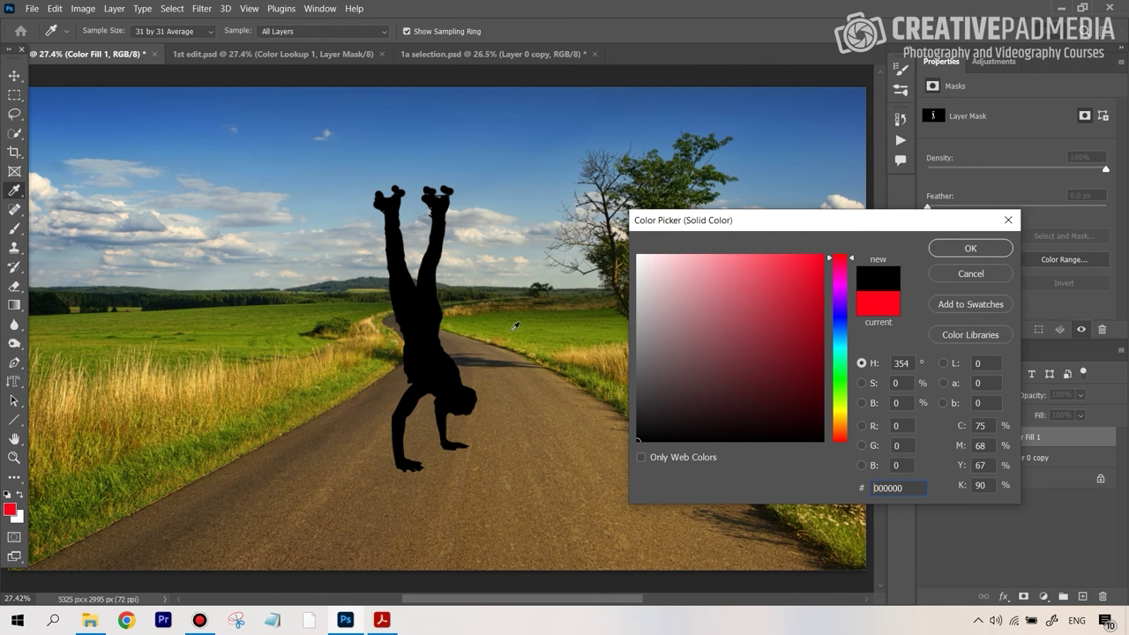
{"action": "left_click", "coordinate": [974, 252]}
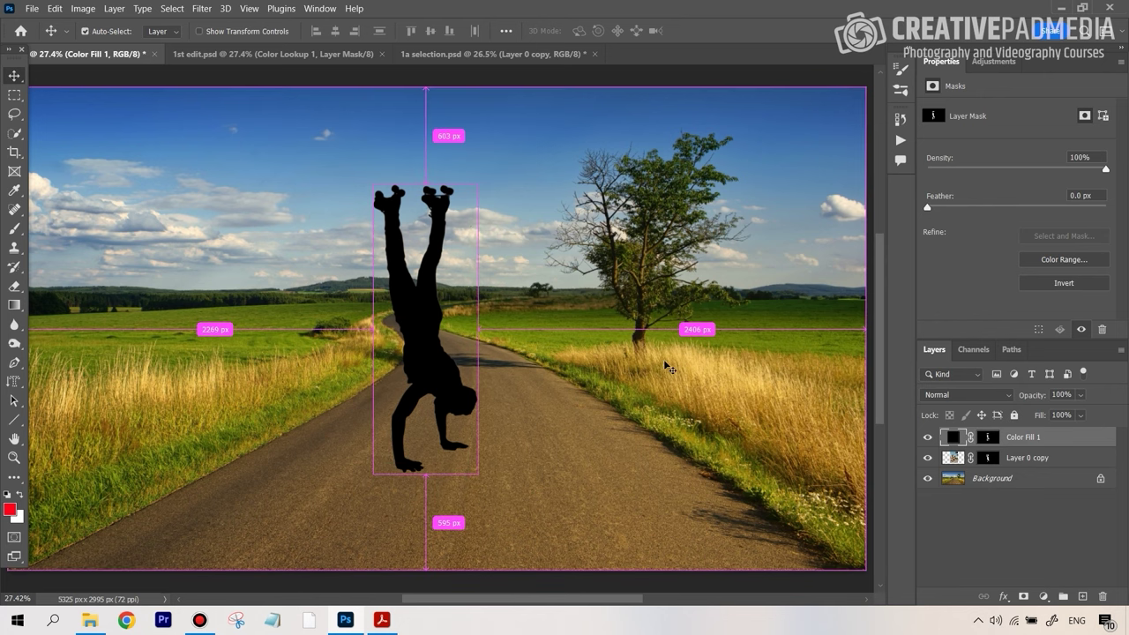
{"action": "left_click_drag", "start_coordinate": [404, 426], "coordinate": [564, 424]}
{"action": "key", "text": "ctrl+z"}
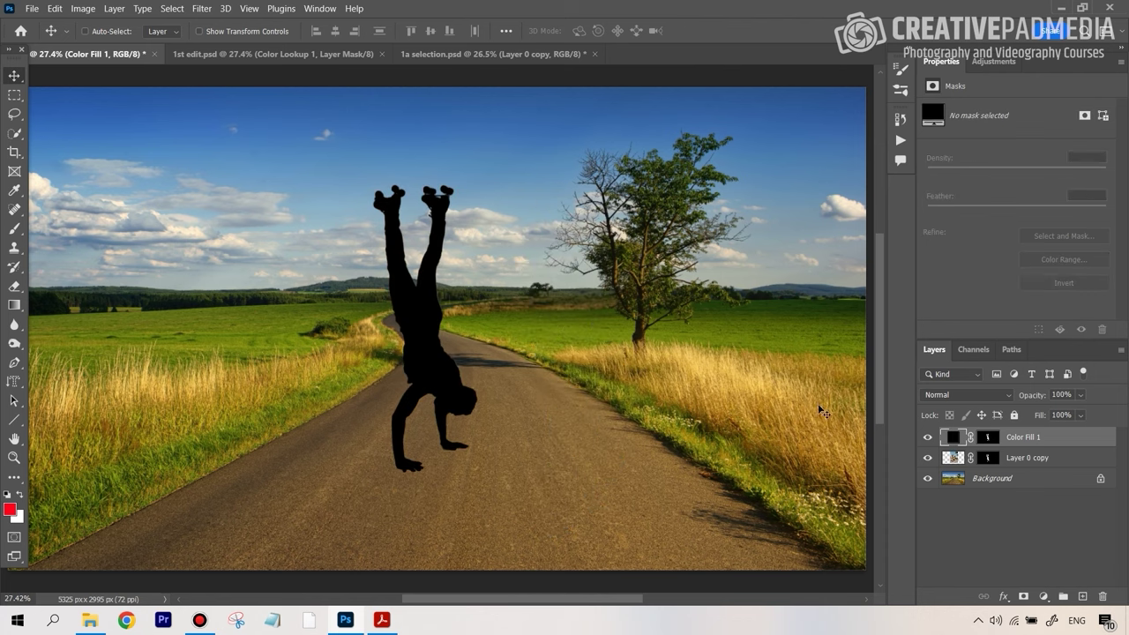
{"action": "key", "text": "ctrl"}
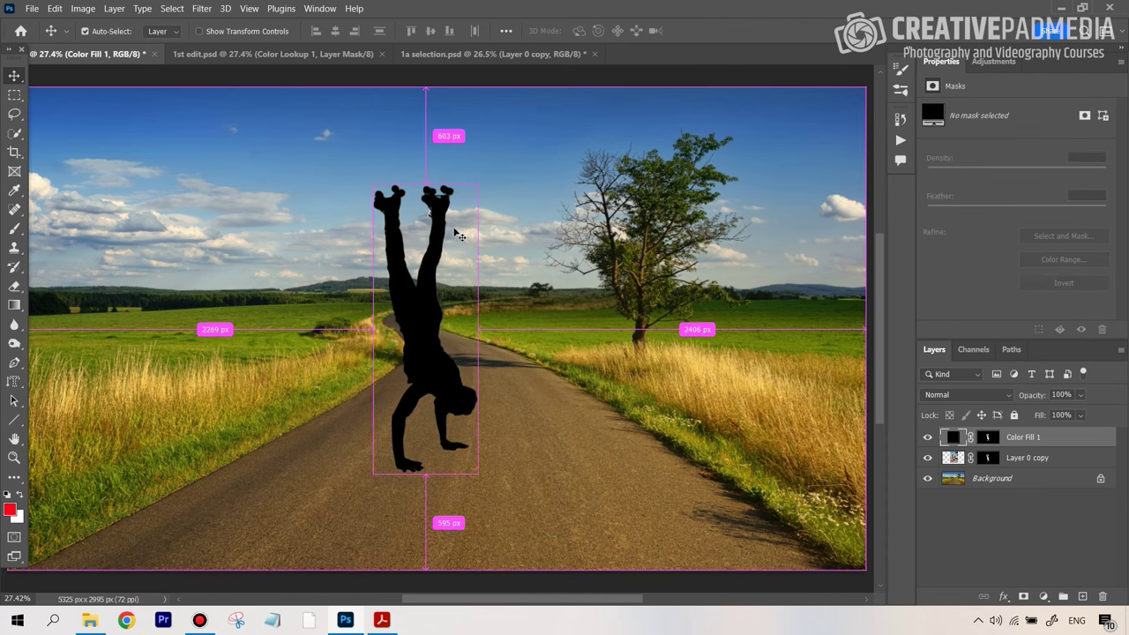
{"action": "key", "text": "ctrl+t"}
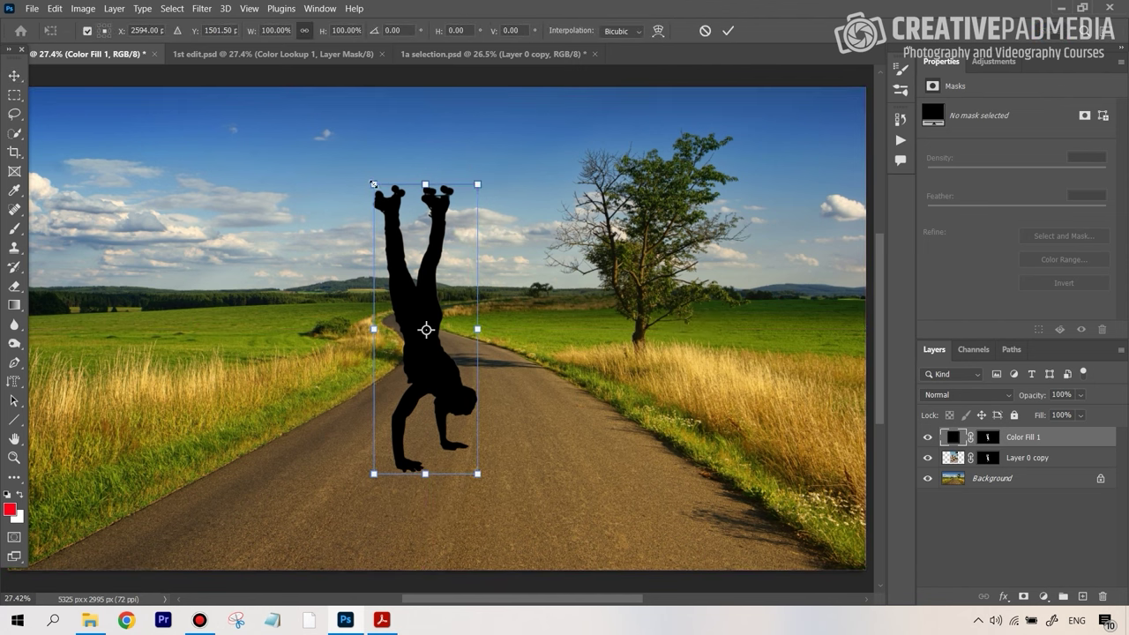
{"action": "left_click_drag", "start_coordinate": [374, 184], "coordinate": [162, 406]}
{"action": "key", "text": "Escape"}
{"action": "key", "text": "ctrl+t"}
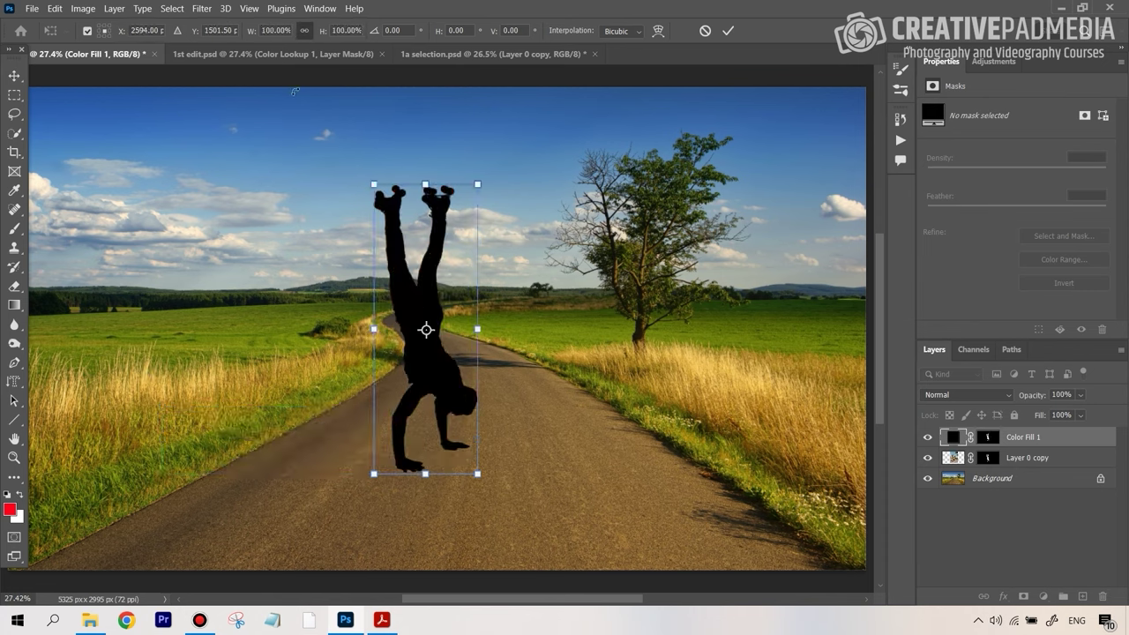
{"action": "key", "text": "Escape"}
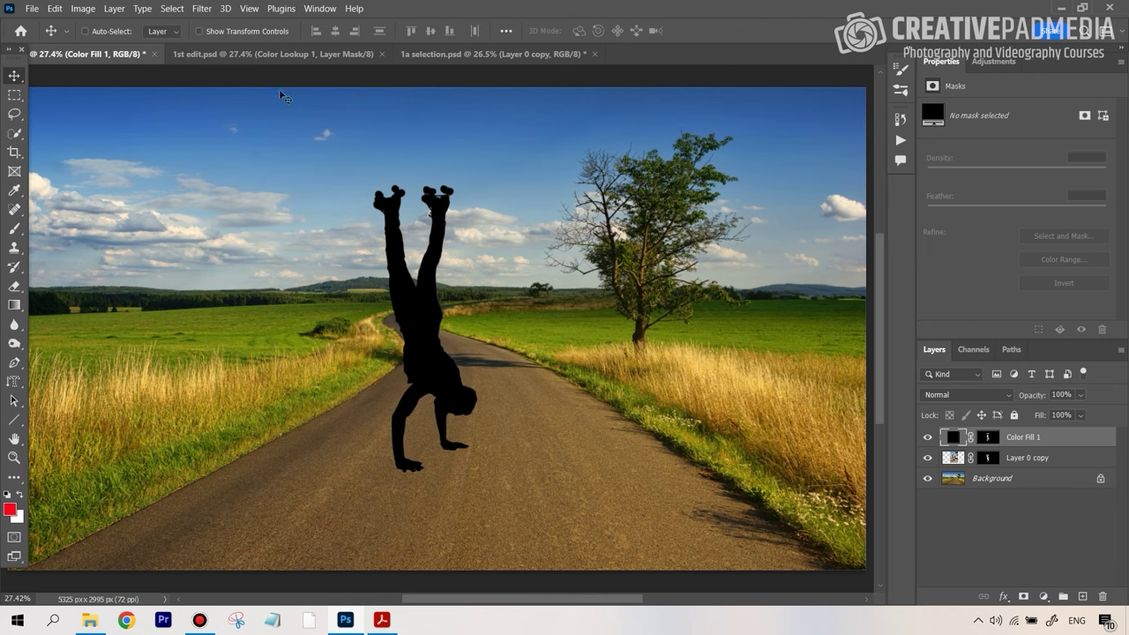
Distort the black silhouette so it lies flat across the road, stretching from the skater's hands toward the grass verge
{"action": "left_click", "coordinate": [55, 9]}
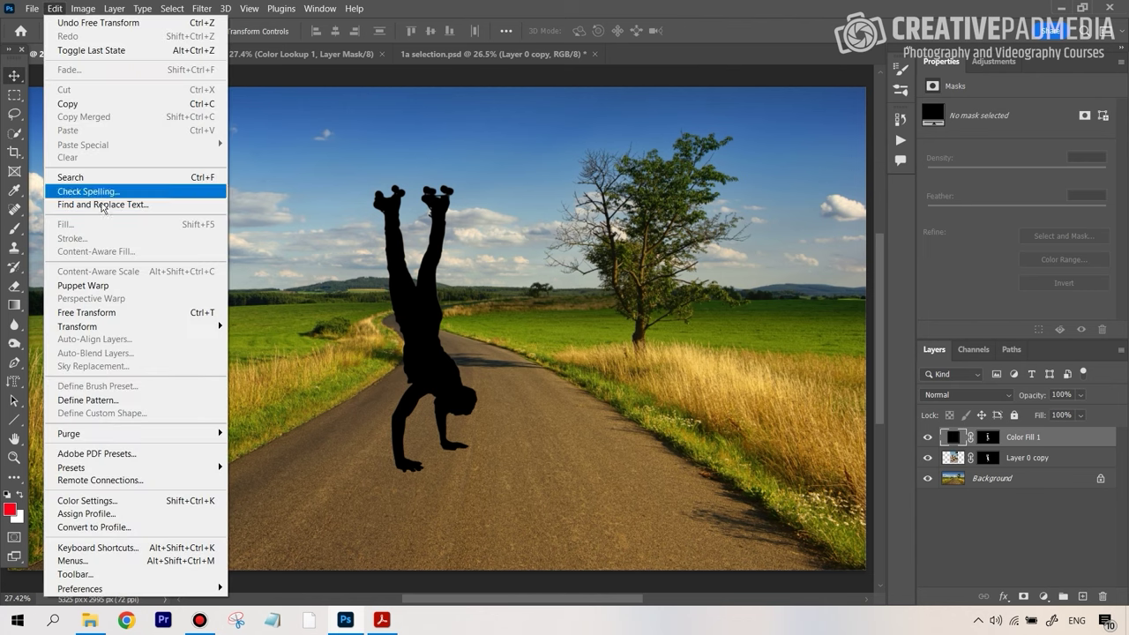
{"action": "mouse_move", "coordinate": [120, 327]}
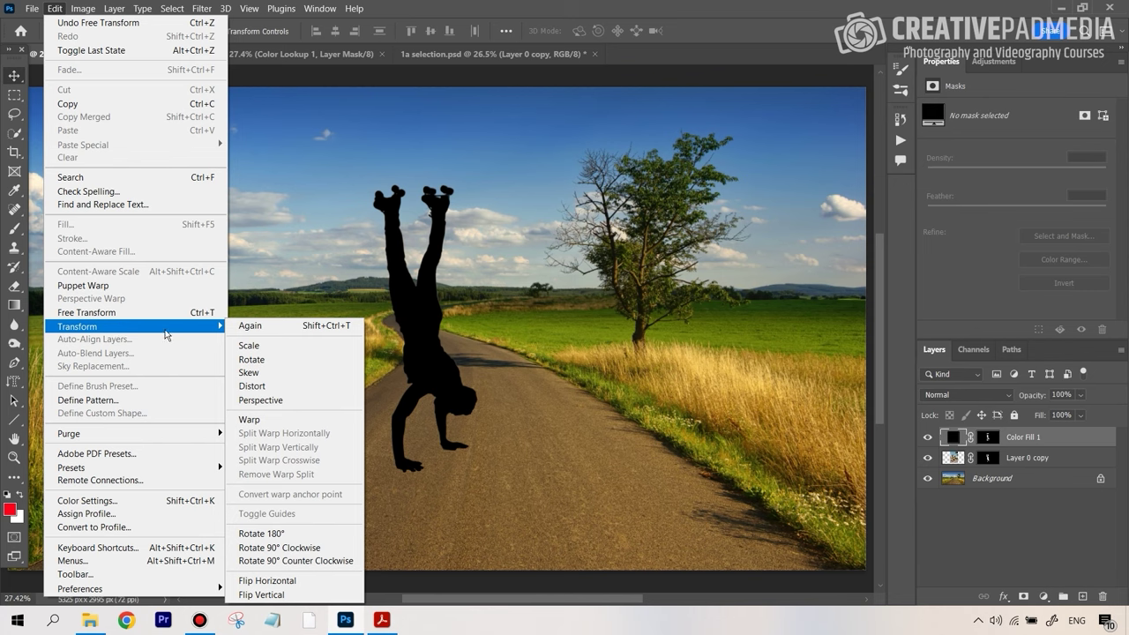
{"action": "left_click", "coordinate": [256, 387]}
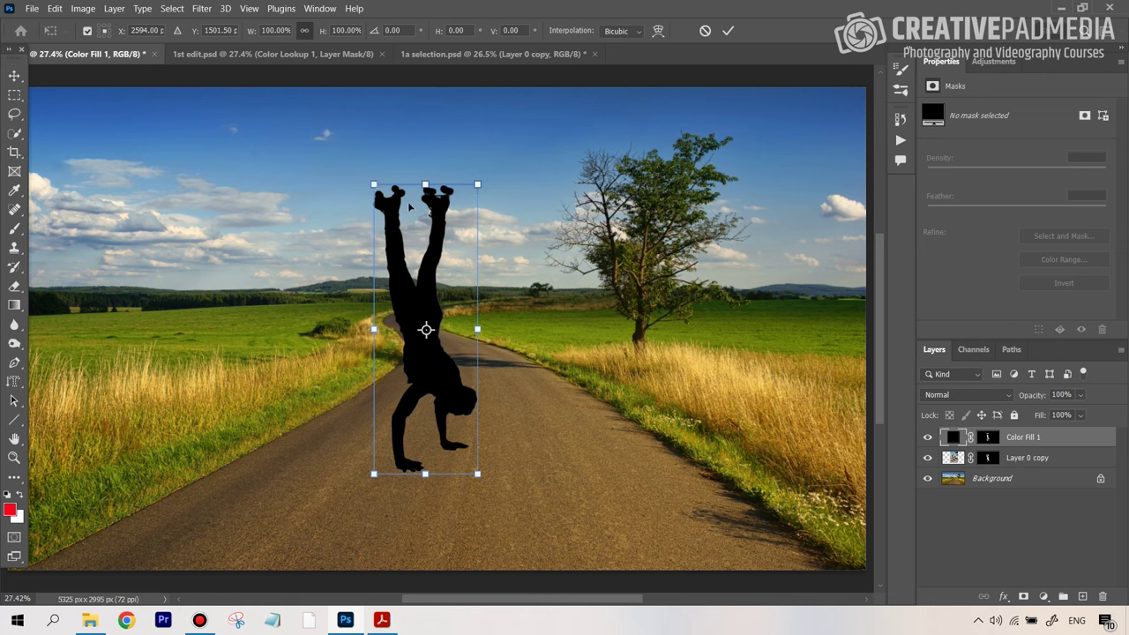
{"action": "left_click_drag", "start_coordinate": [426, 187], "coordinate": [226, 454]}
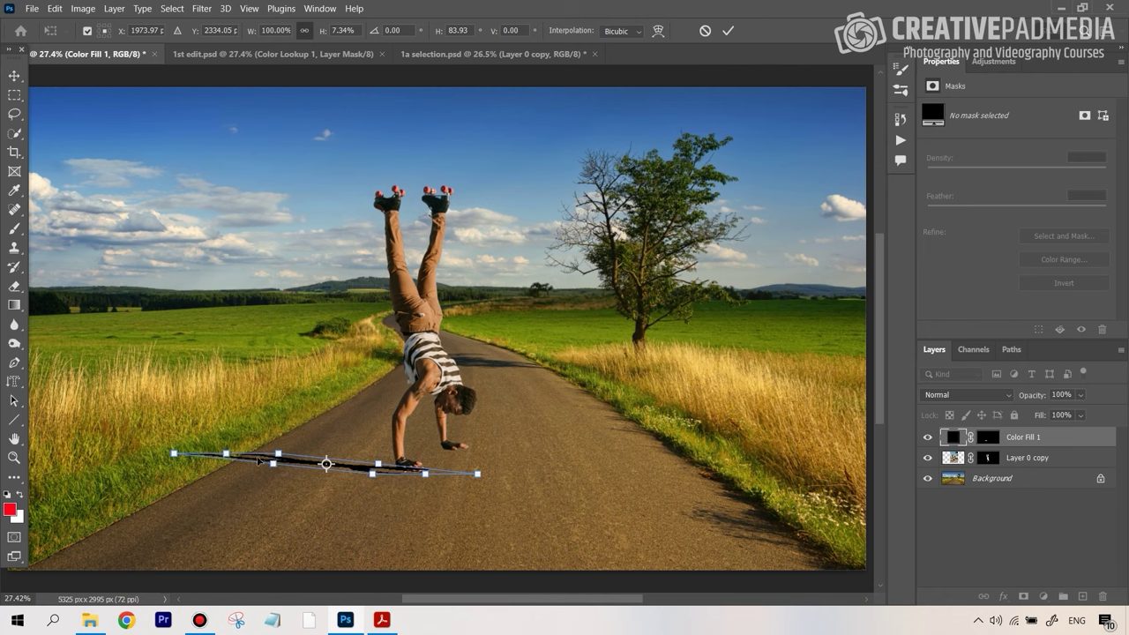
{"action": "left_click_drag", "start_coordinate": [225, 452], "coordinate": [229, 440]}
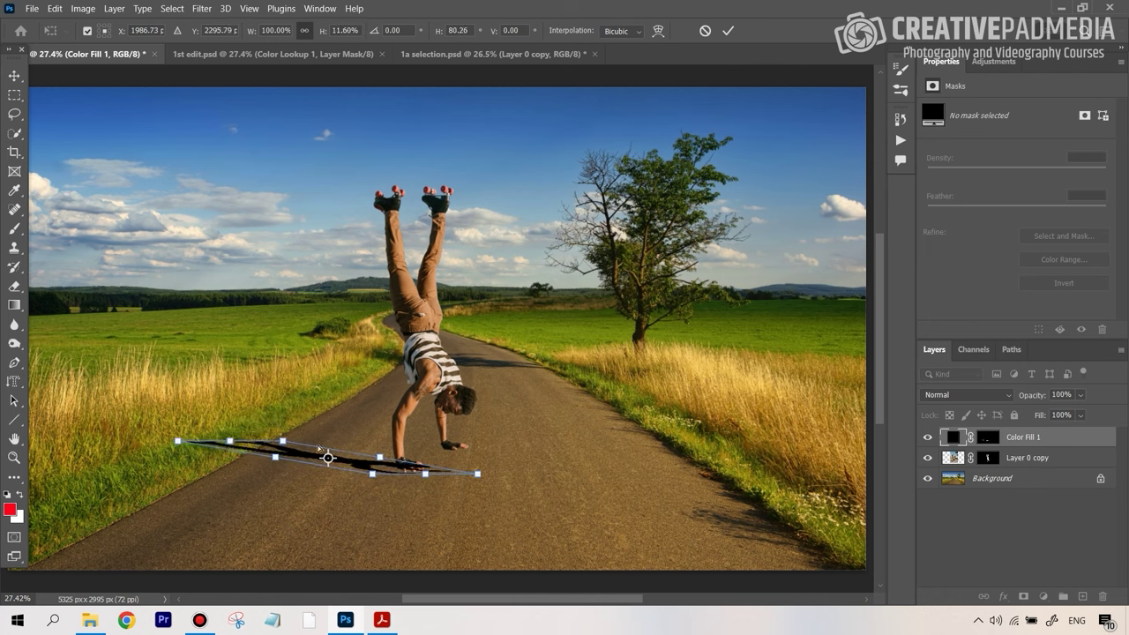
Finish distorting the shadow so its base meets both of the skater's hands, and lower its layer opacity to 61%
{"action": "left_click_drag", "start_coordinate": [379, 456], "coordinate": [390, 433]}
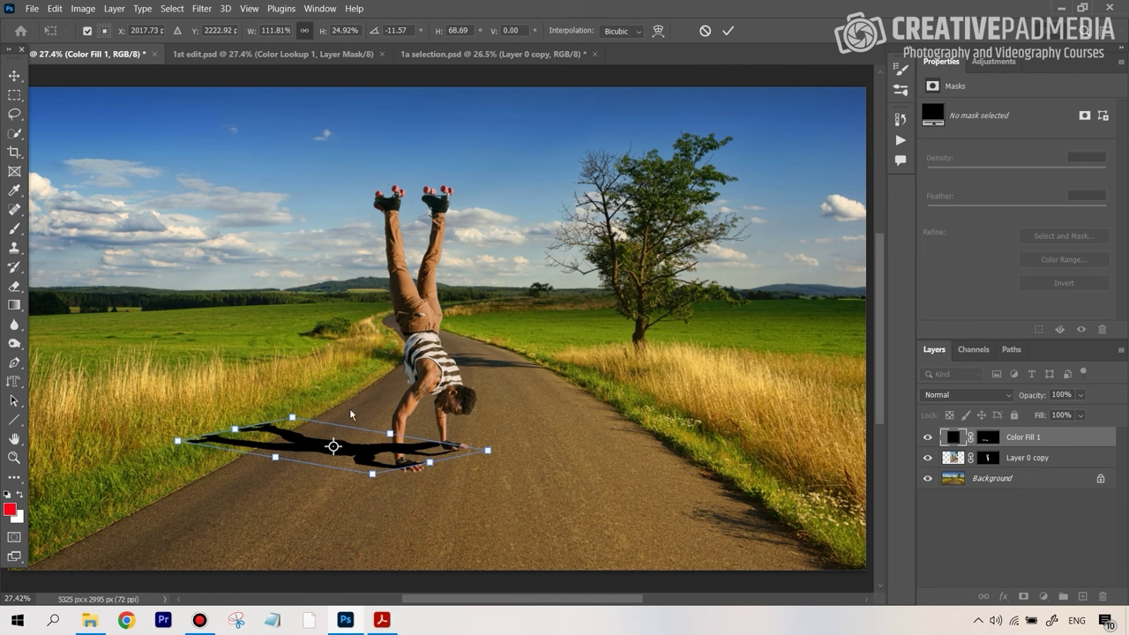
{"action": "left_click_drag", "start_coordinate": [391, 436], "coordinate": [389, 433]}
{"action": "left_click_drag", "start_coordinate": [286, 416], "coordinate": [268, 417]}
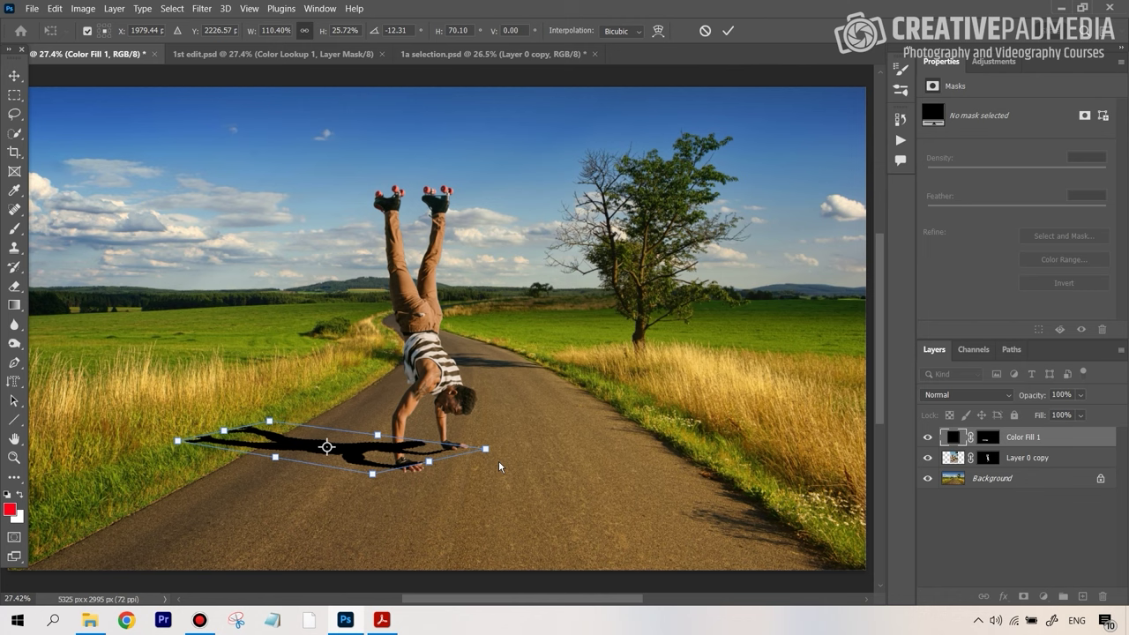
{"action": "key", "text": "Return"}
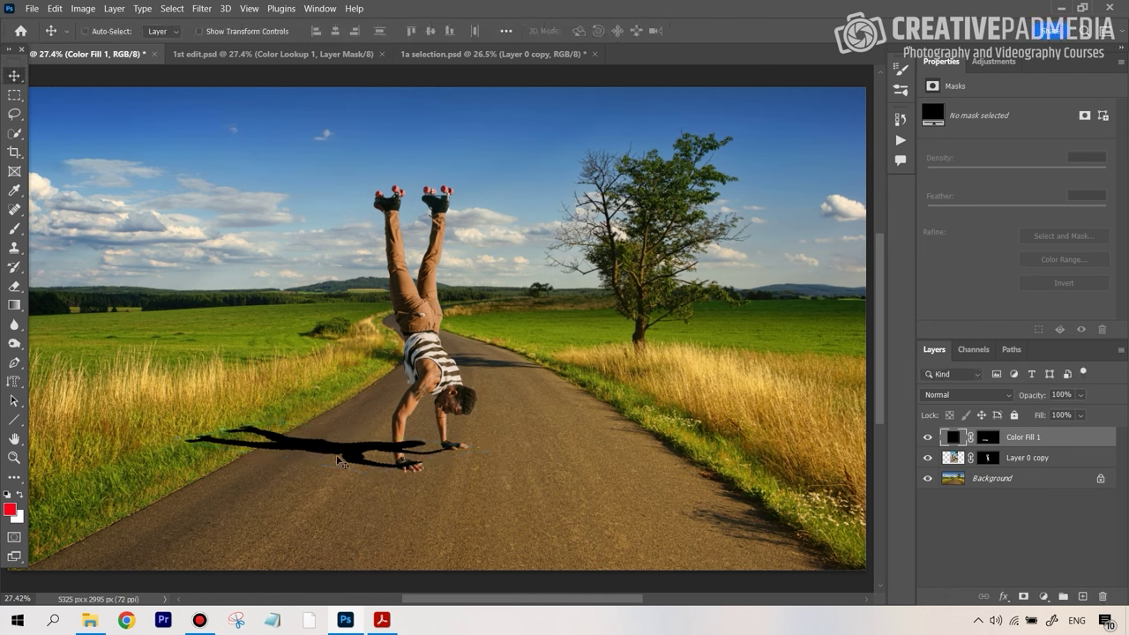
{"action": "left_click", "coordinate": [1080, 395]}
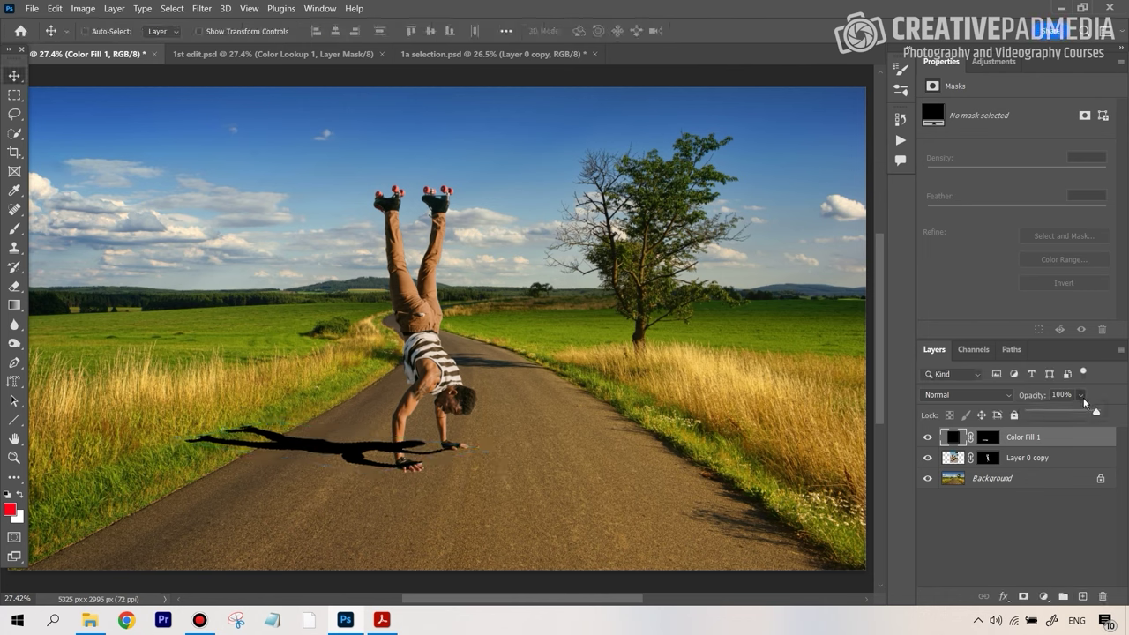
{"action": "left_click_drag", "start_coordinate": [1066, 411], "coordinate": [1073, 414]}
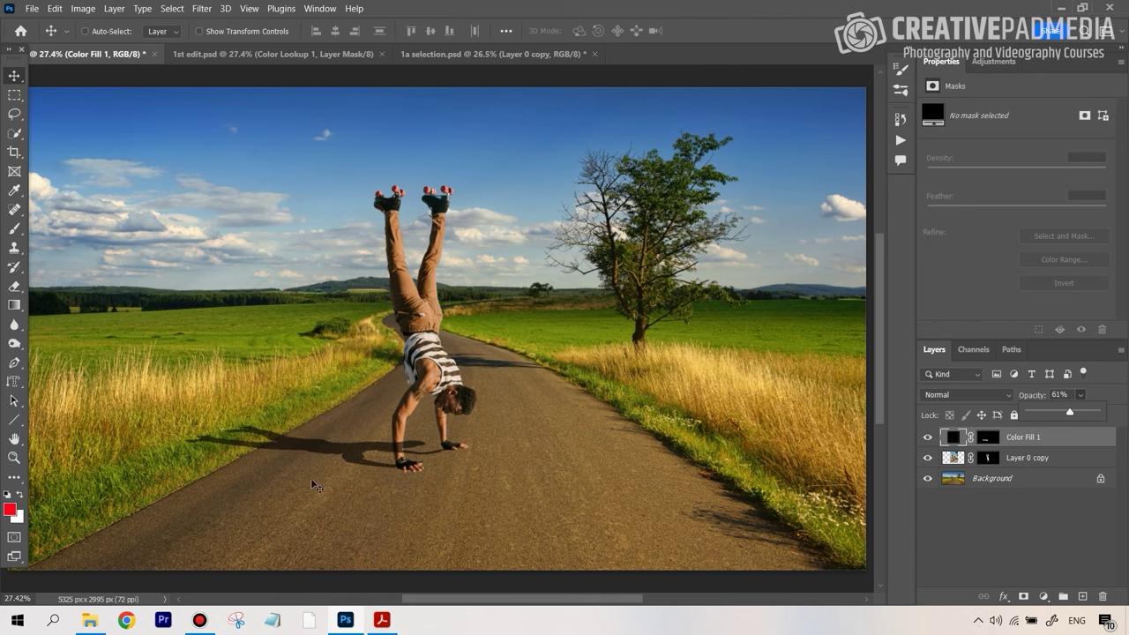
Open the shadow fill's colour for editing and set the eyedropper sample size to 3 by 3 Average
{"action": "double_click", "coordinate": [956, 439]}
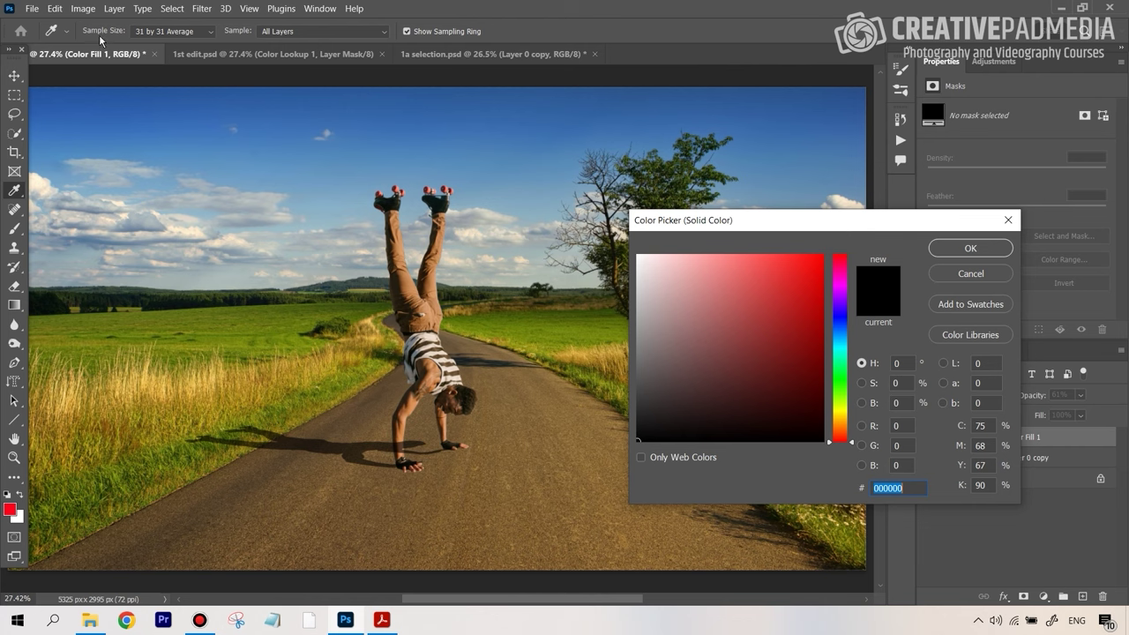
{"action": "left_click", "coordinate": [209, 35]}
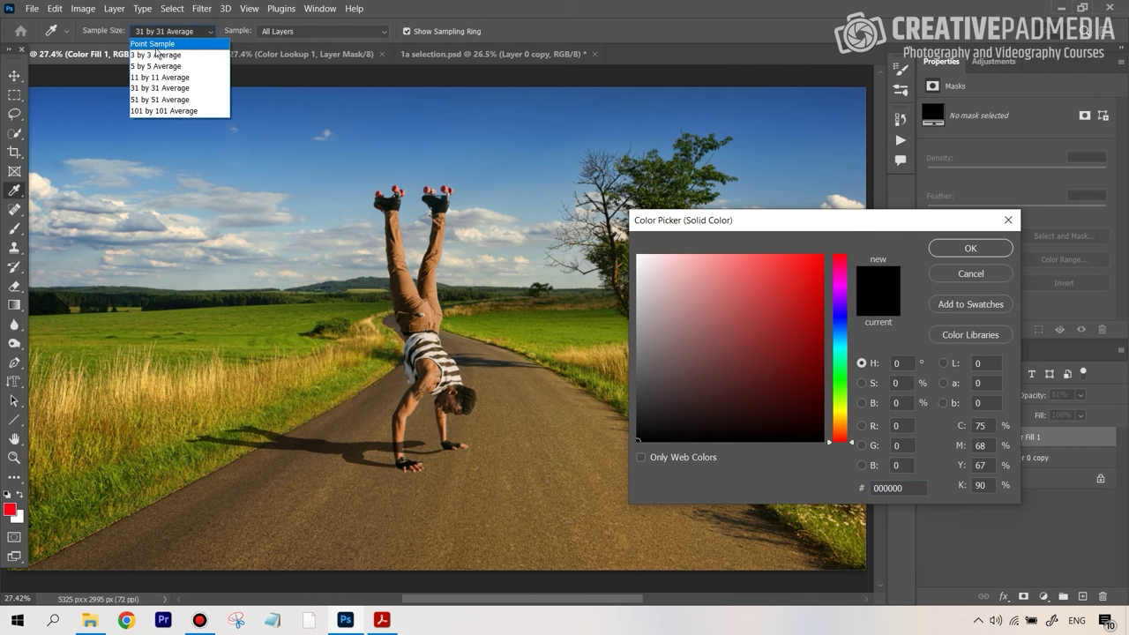
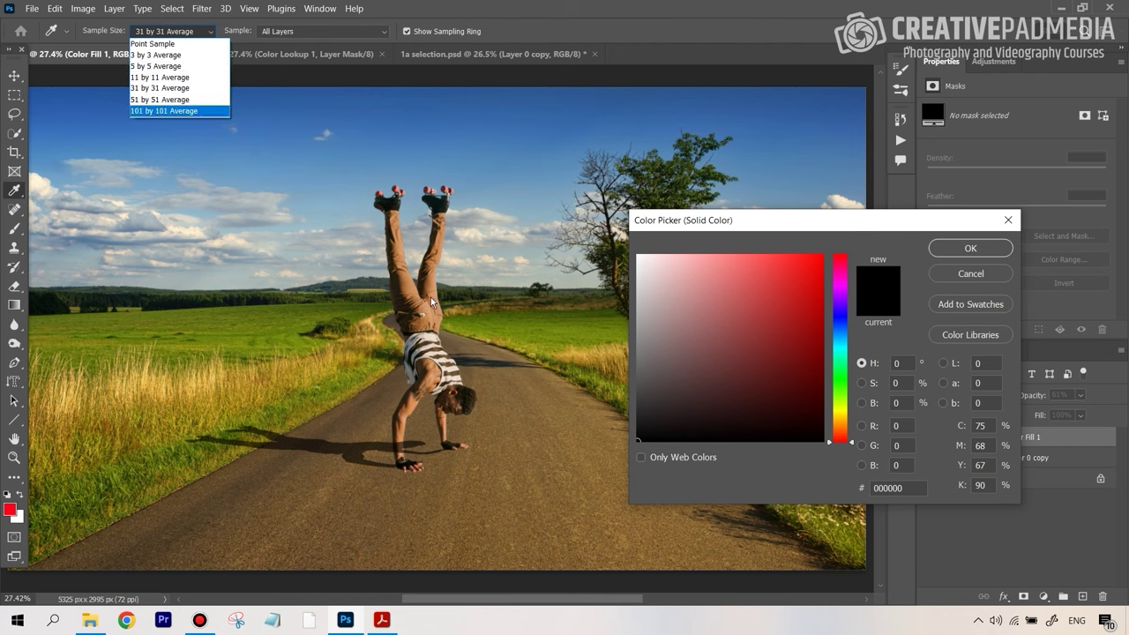
{"action": "left_click", "coordinate": [186, 55]}
{"action": "left_click", "coordinate": [507, 358]}
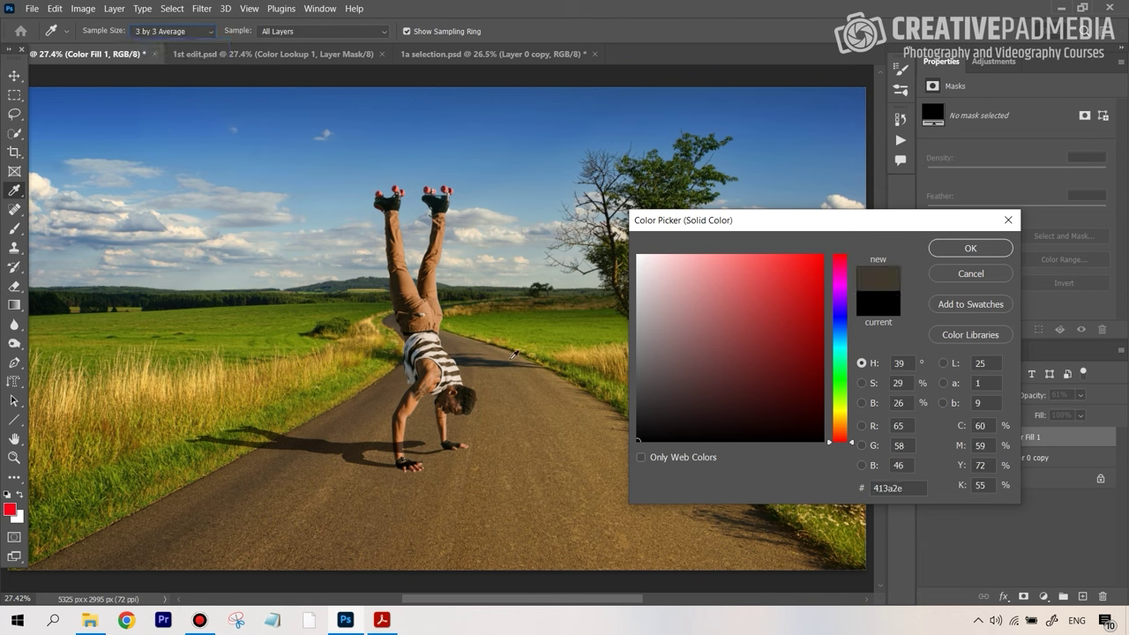
{"action": "left_click", "coordinate": [500, 359]}
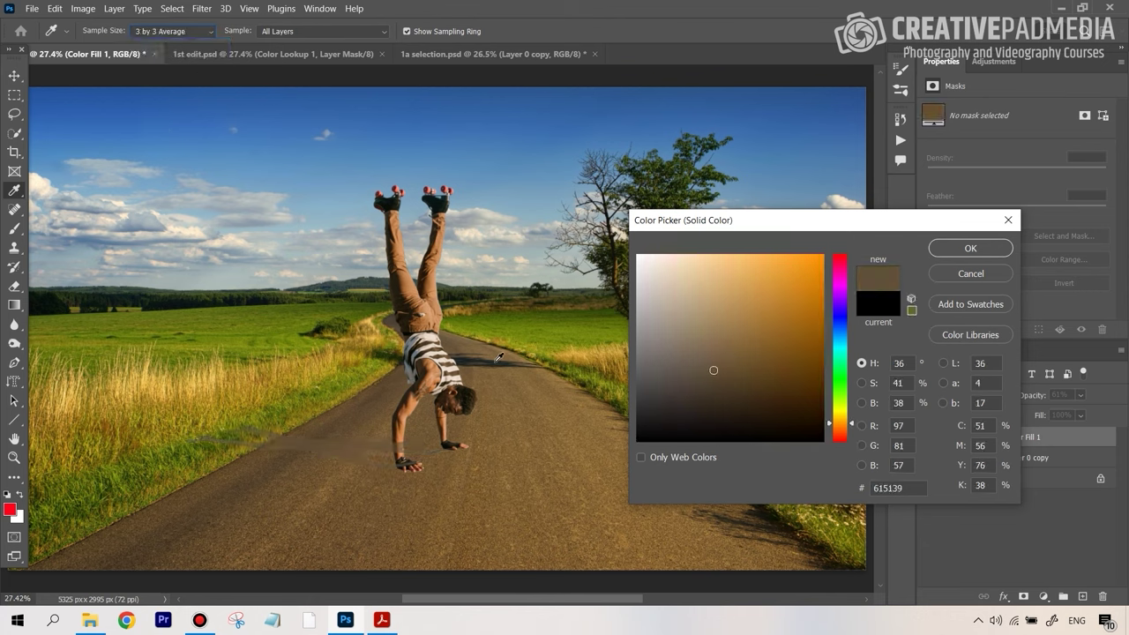
{"action": "left_click", "coordinate": [500, 360]}
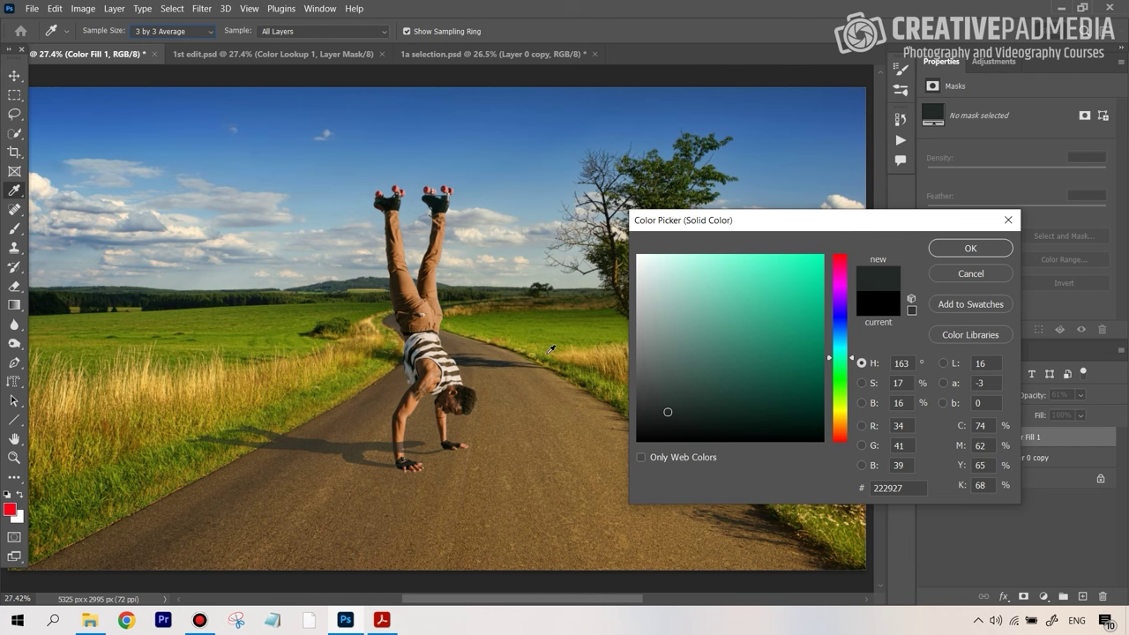
{"action": "left_click", "coordinate": [970, 274]}
Recolour the shadow fill to dark teal 1c2626, sampled from the tree's shadow on the road
{"action": "key", "text": "z"}
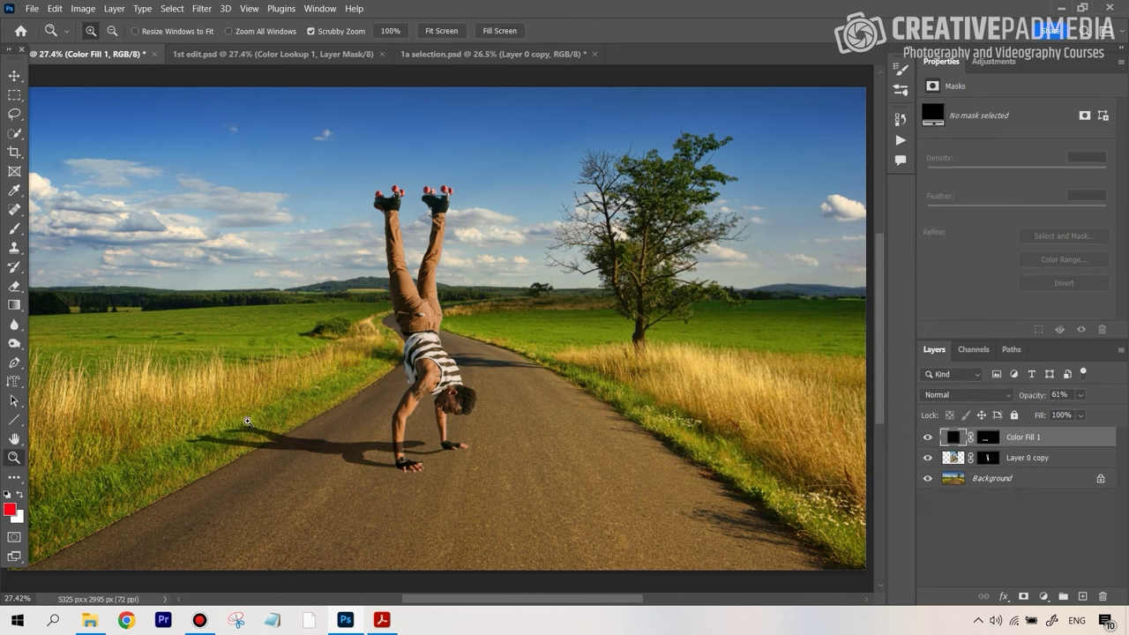
{"action": "key", "text": "v"}
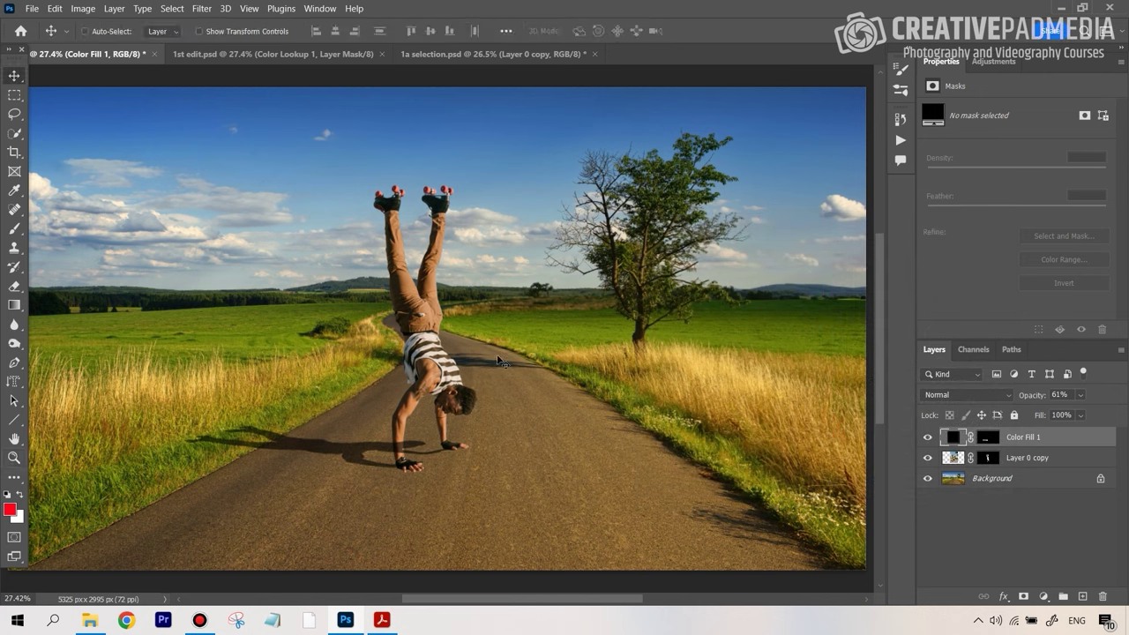
{"action": "left_click", "coordinate": [14, 456]}
{"action": "left_click_drag", "start_coordinate": [492, 347], "coordinate": [556, 423]}
{"action": "key", "text": "v"}
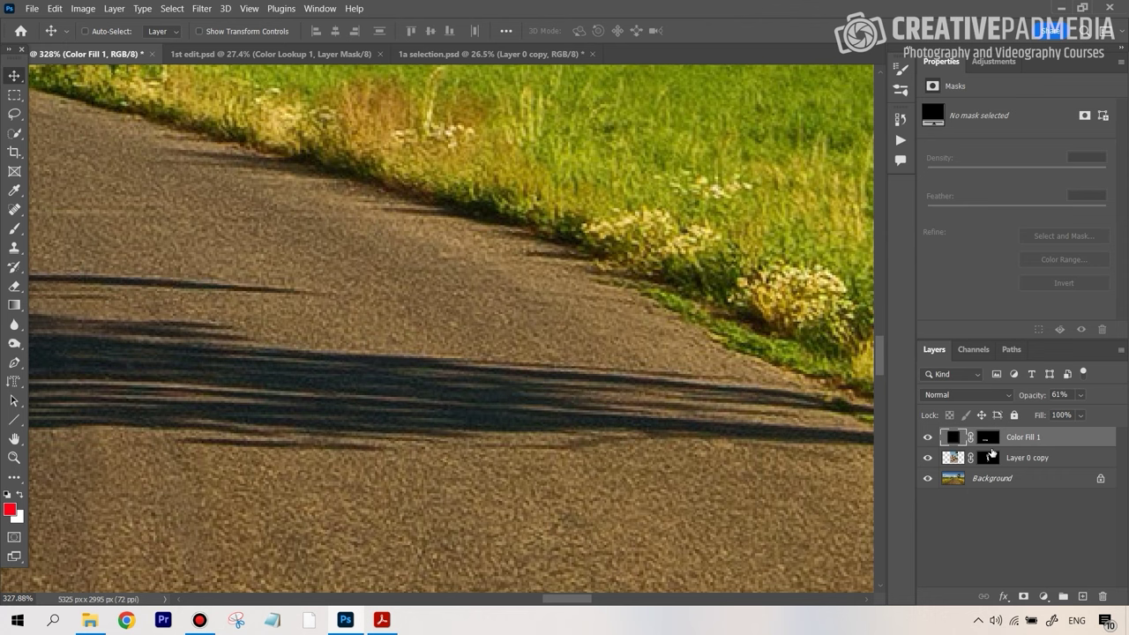
{"action": "double_click", "coordinate": [953, 436]}
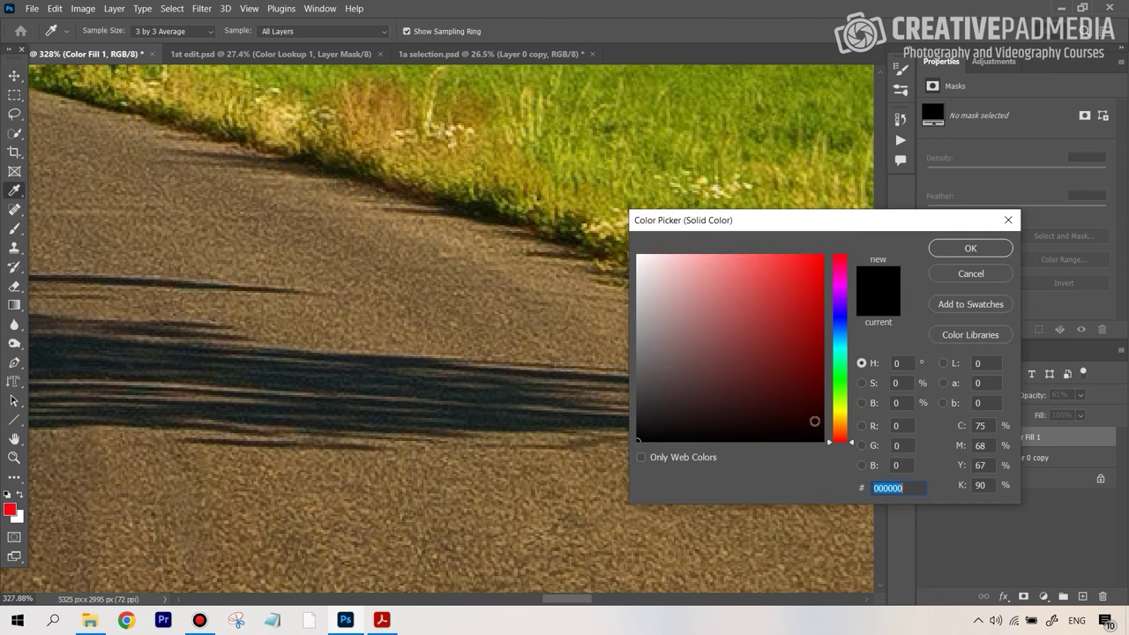
{"action": "left_click", "coordinate": [514, 394]}
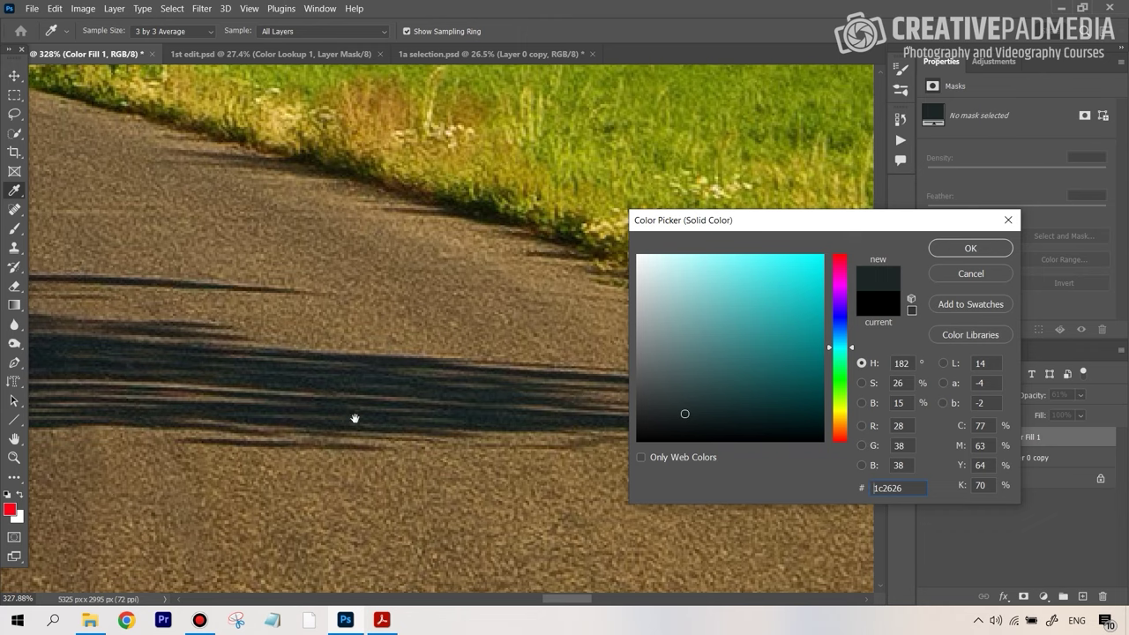
{"action": "left_click_drag", "start_coordinate": [308, 443], "coordinate": [757, 157]}
{"action": "left_click_drag", "start_coordinate": [123, 570], "coordinate": [497, 315]}
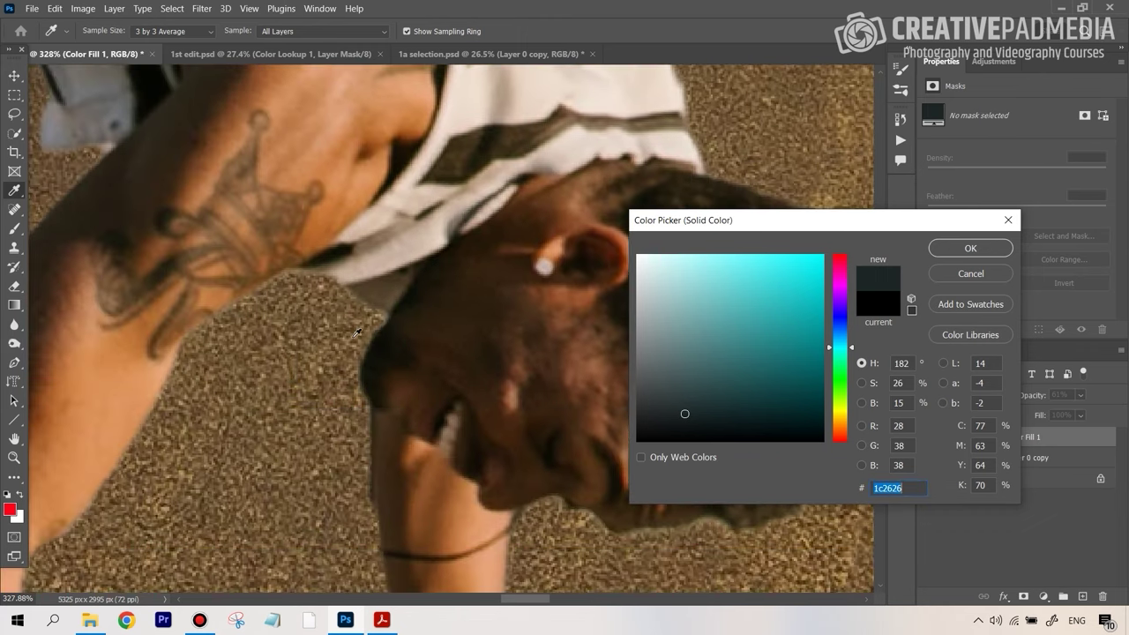
{"action": "scroll", "coordinate": [366, 358], "scroll_direction": "down", "scroll_amount": 8}
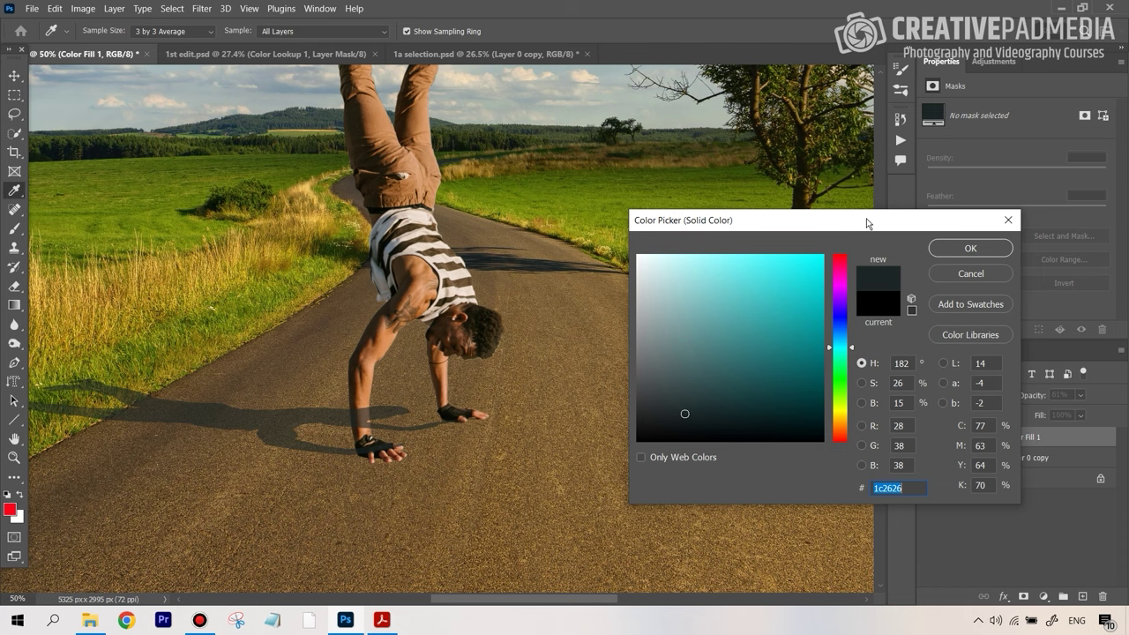
{"action": "left_click_drag", "start_coordinate": [867, 224], "coordinate": [880, 194]}
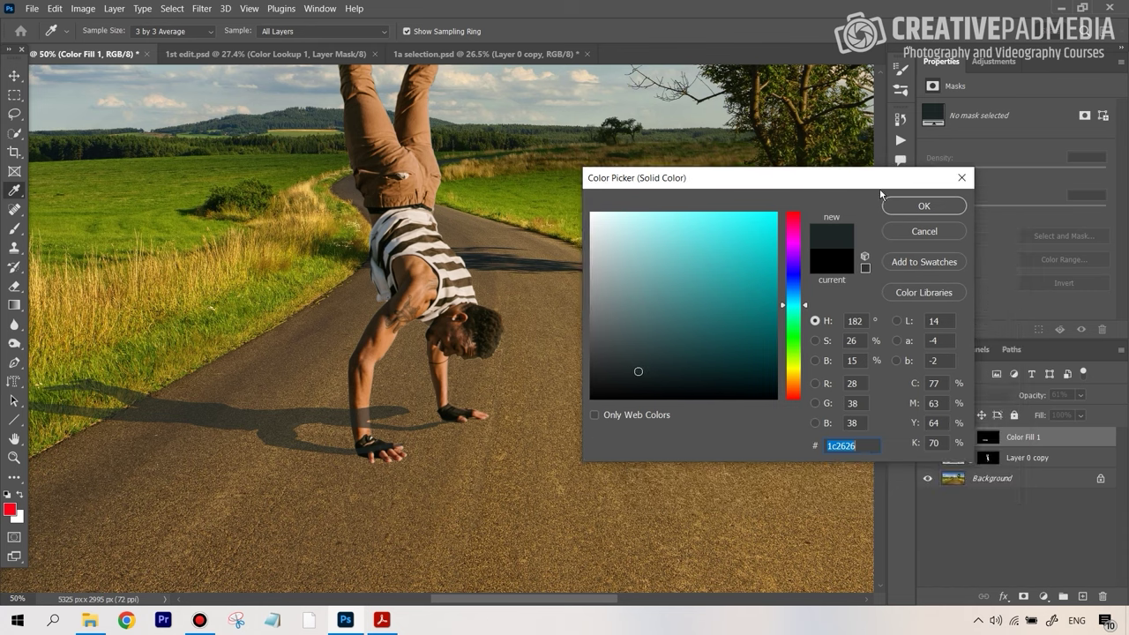
{"action": "left_click", "coordinate": [931, 208]}
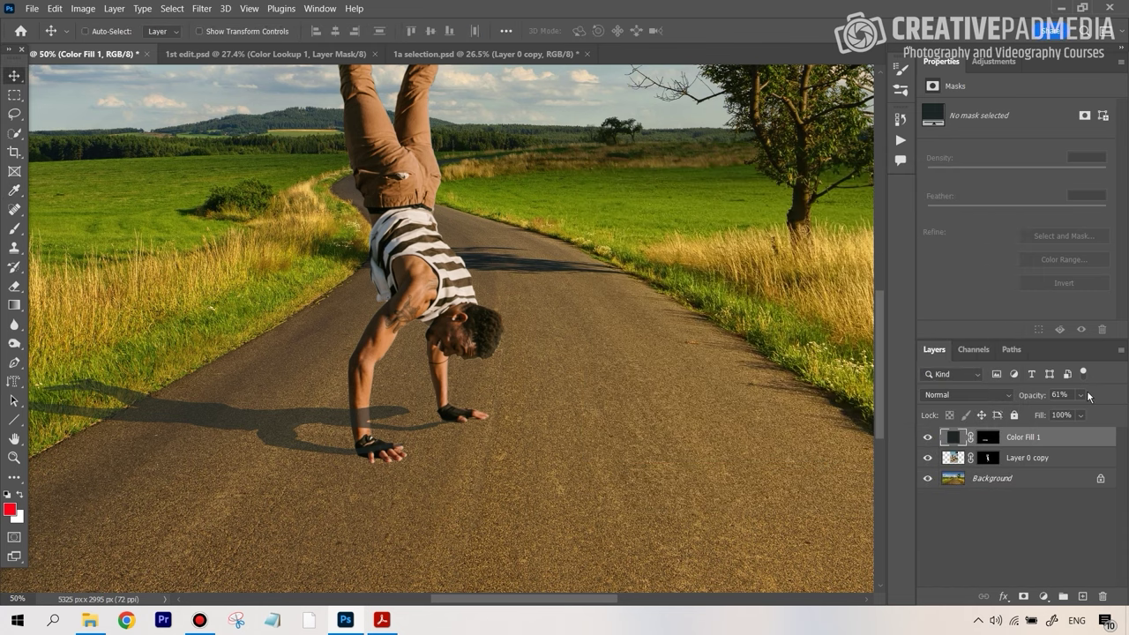
Raise the shadow layer's opacity to 83% and check up close how much road texture shows through it
{"action": "left_click_drag", "start_coordinate": [1080, 395], "coordinate": [1105, 413]}
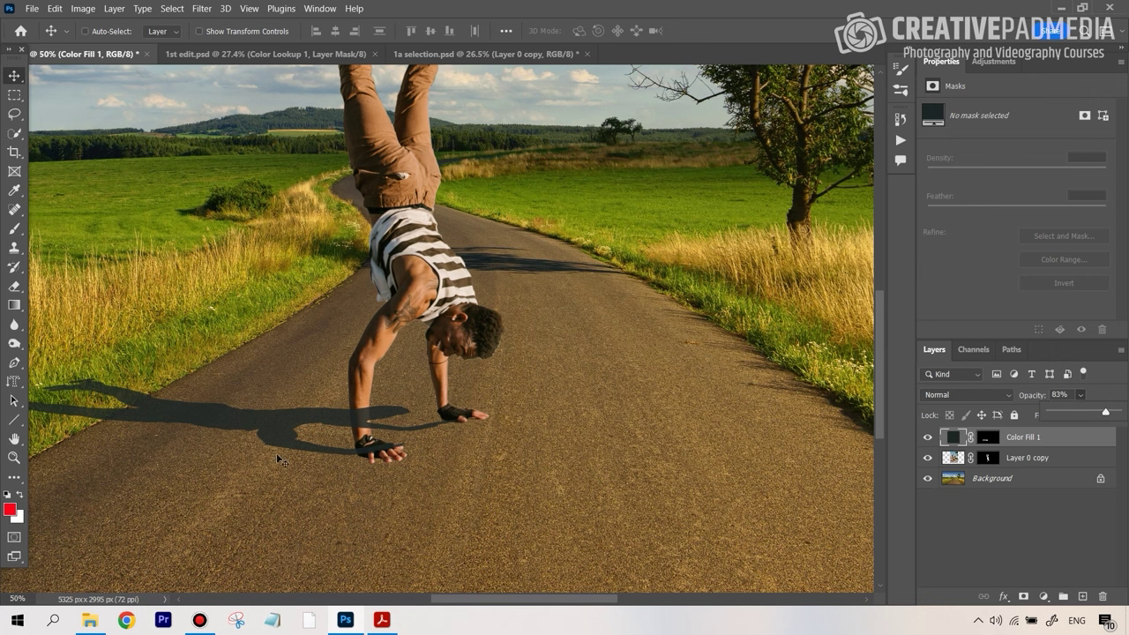
{"action": "key", "text": "z"}
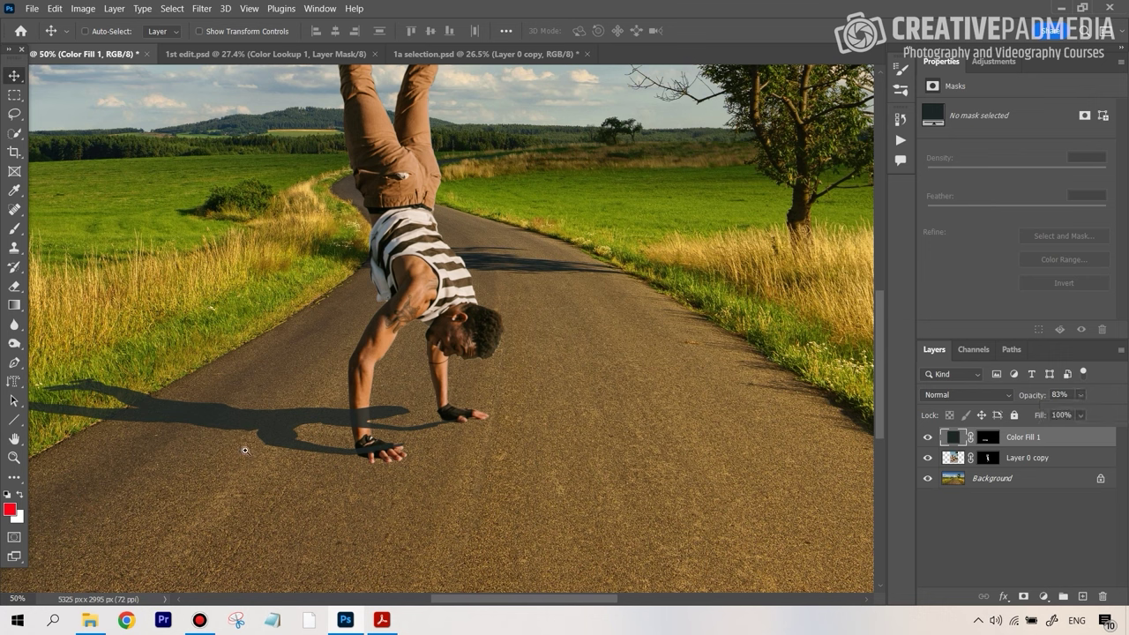
{"action": "left_click_drag", "start_coordinate": [210, 432], "coordinate": [378, 390]}
{"action": "key", "text": "v"}
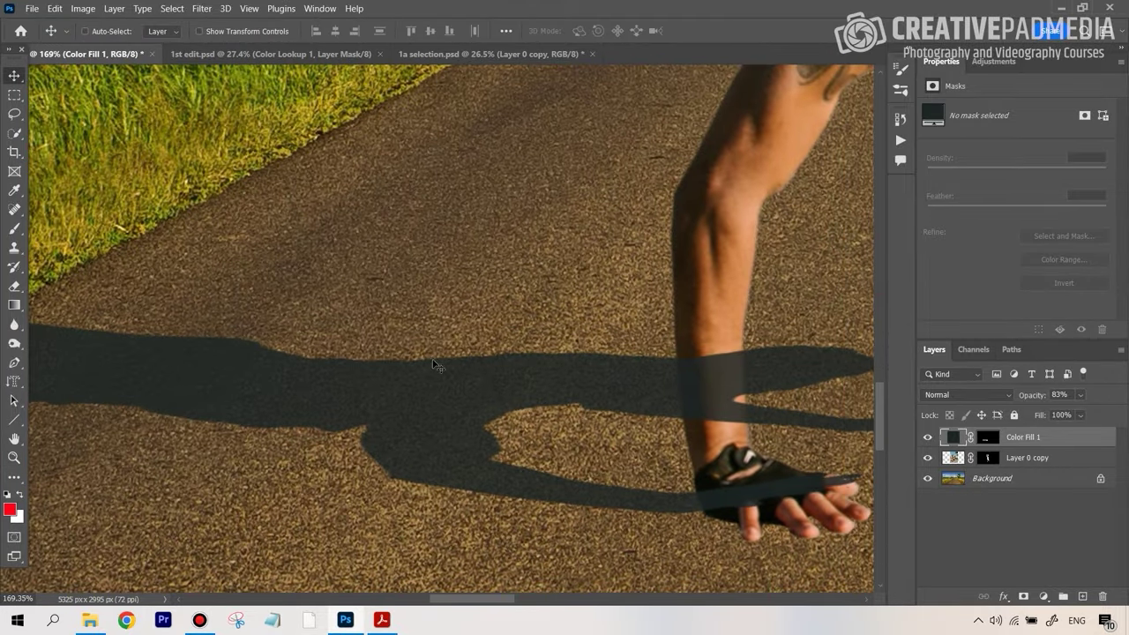
{"action": "key", "text": "z"}
{"action": "left_click_drag", "start_coordinate": [423, 391], "coordinate": [444, 380]}
{"action": "key", "text": "v"}
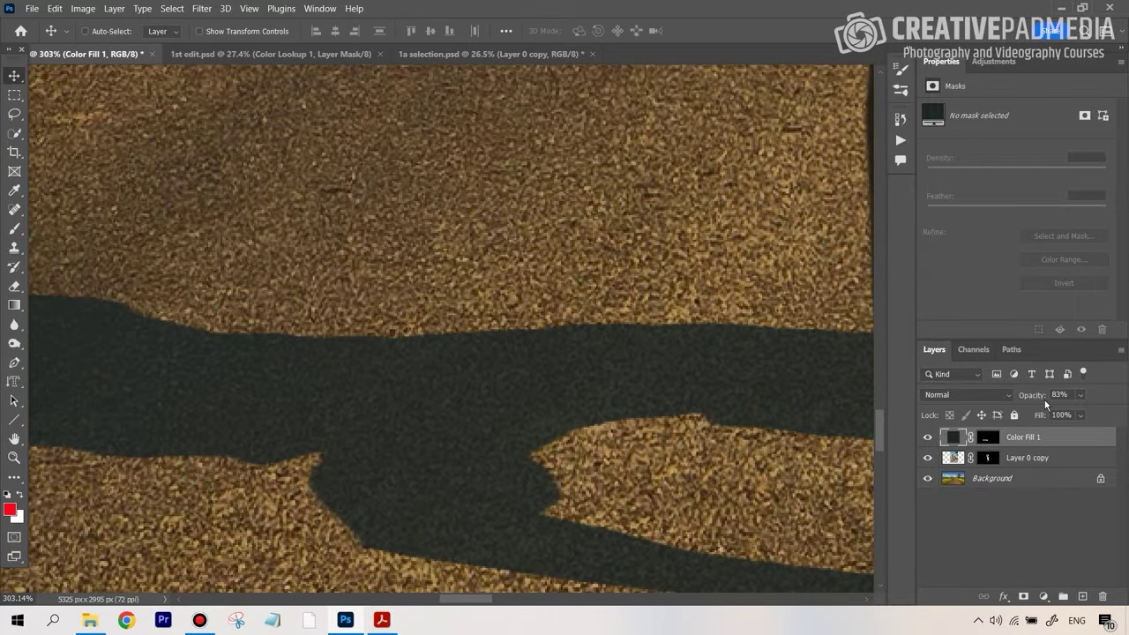
{"action": "key", "text": "z"}
{"action": "scroll", "coordinate": [559, 379], "scroll_direction": "down", "scroll_amount": 8}
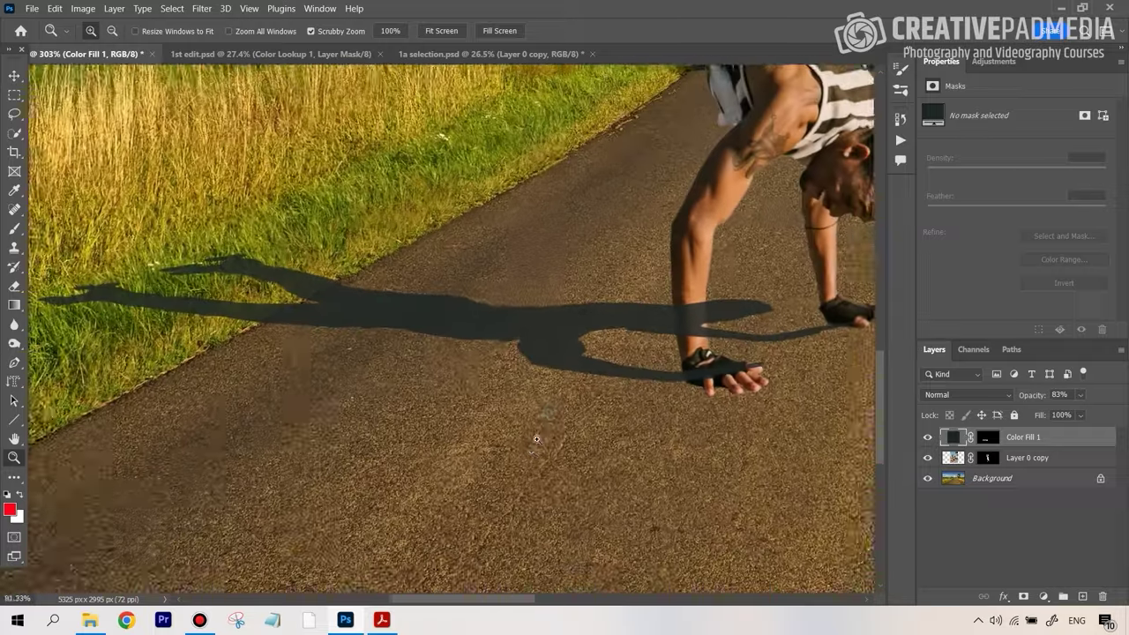
{"action": "key", "text": "v"}
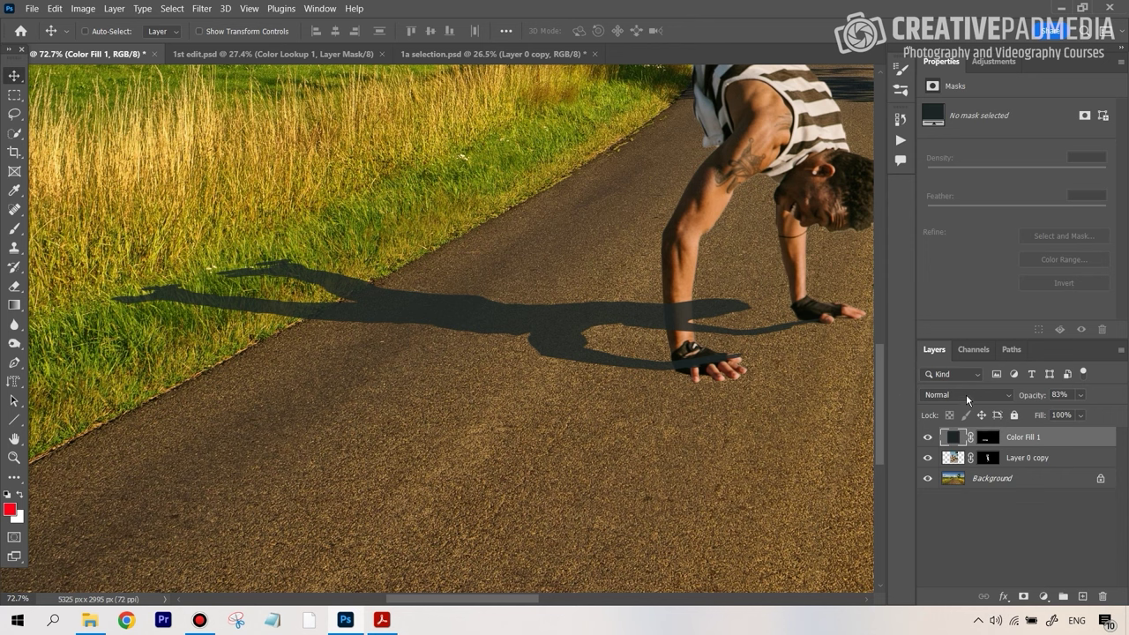
Try the Color Burn and Darken blend modes on the shadow layer, then return it to Normal
{"action": "left_click", "coordinate": [1004, 394]}
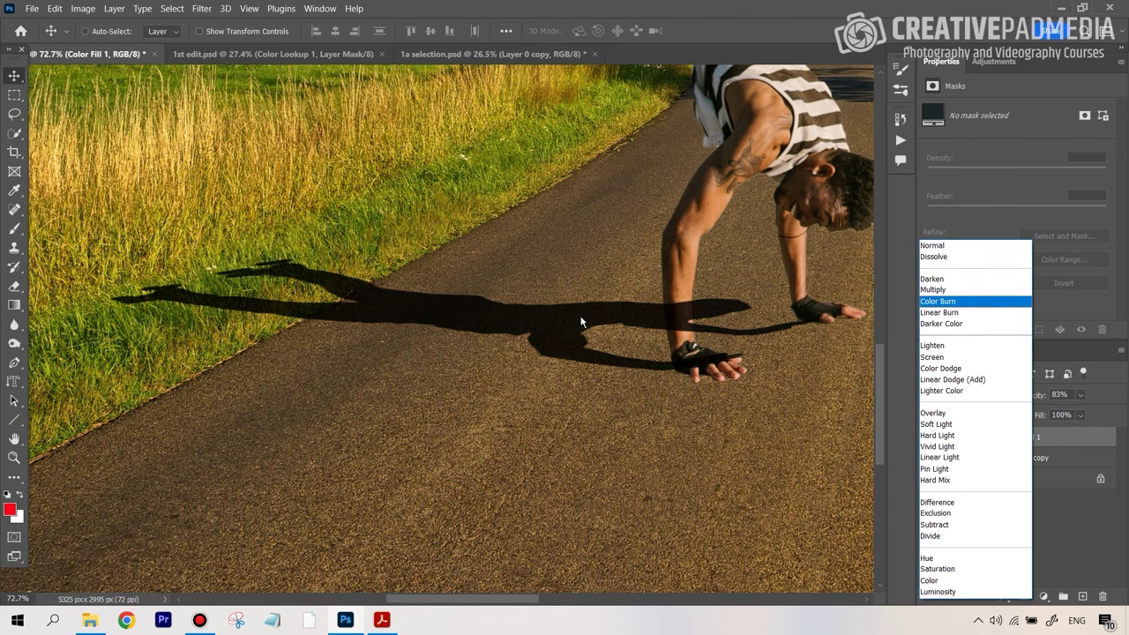
{"action": "key", "text": "Up"}
{"action": "key", "text": "Up"}
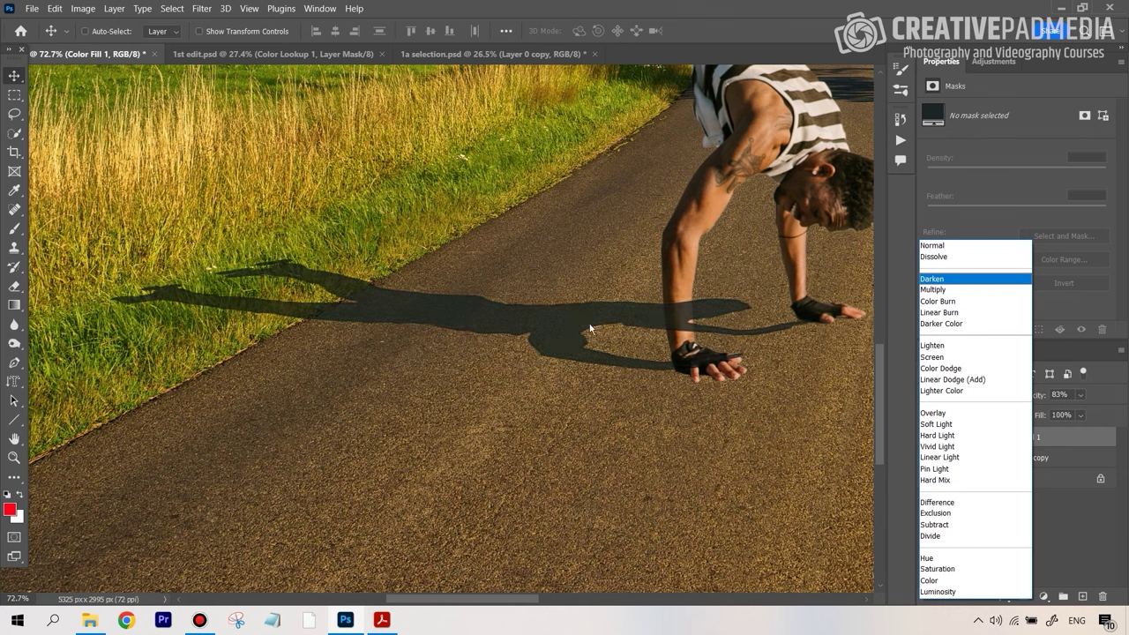
{"action": "left_click", "coordinate": [964, 278]}
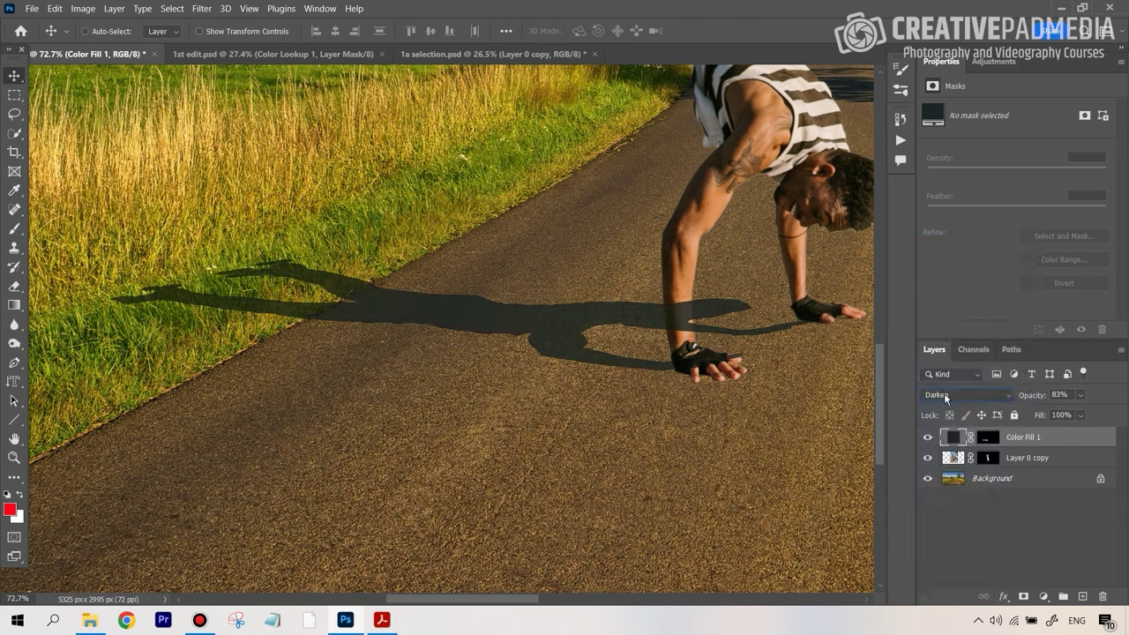
{"action": "left_click", "coordinate": [945, 398]}
{"action": "left_click", "coordinate": [932, 250]}
Raise the shadow layer's opacity to 100% and examine the fill against the road texture up close
{"action": "left_click", "coordinate": [1078, 394]}
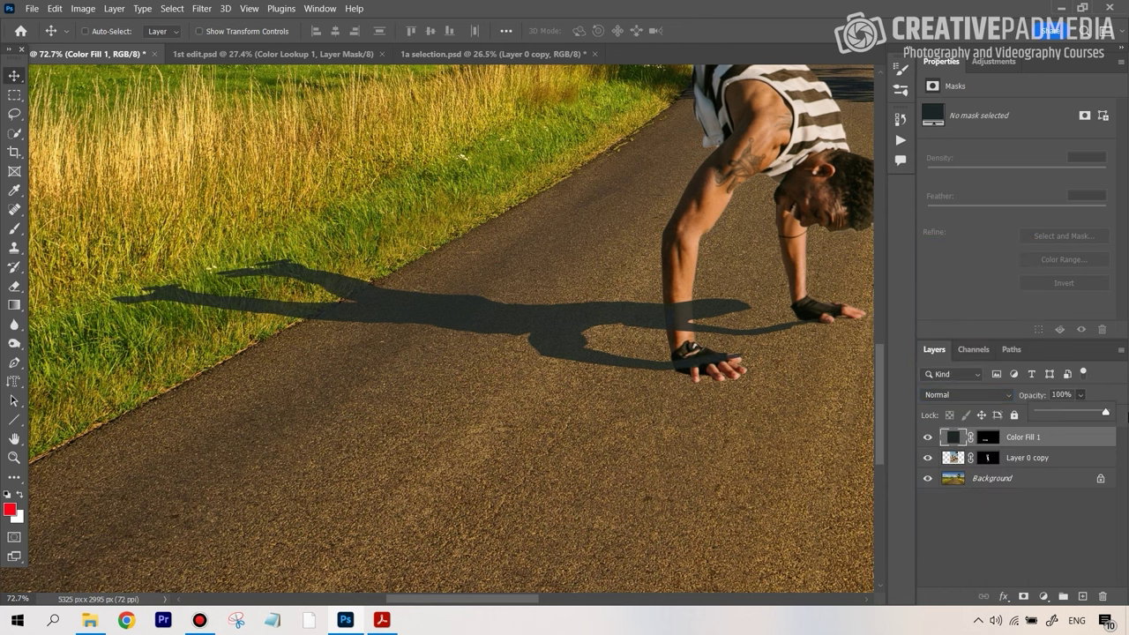
{"action": "left_click_drag", "start_coordinate": [1094, 412], "coordinate": [1107, 411]}
{"action": "key", "text": "z"}
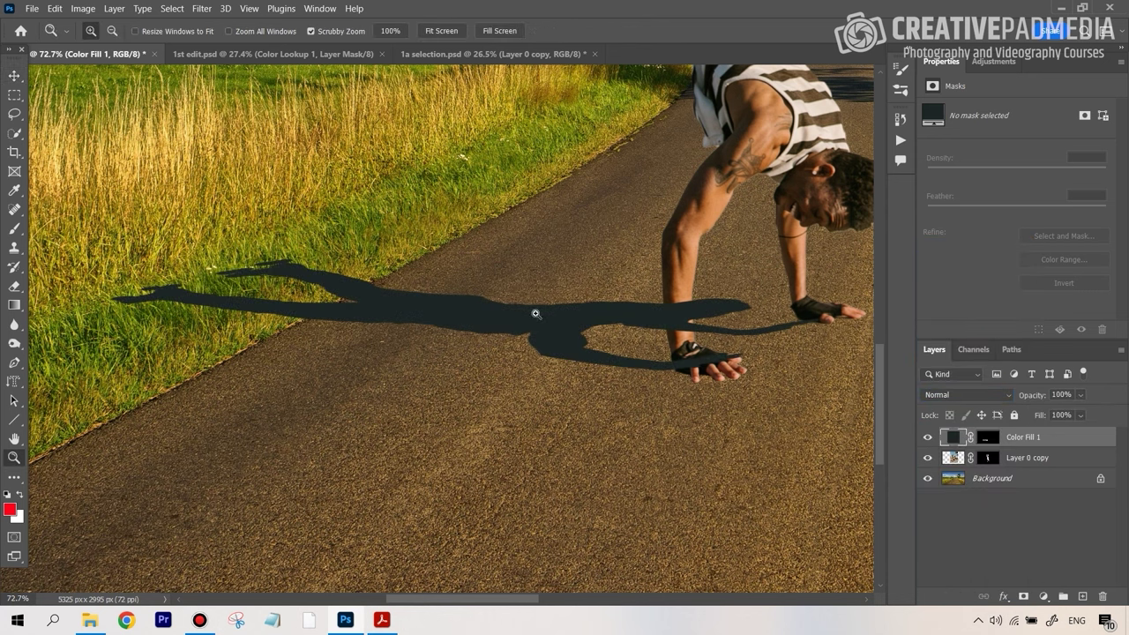
{"action": "left_click_drag", "start_coordinate": [534, 314], "coordinate": [609, 303]}
{"action": "key", "text": "v"}
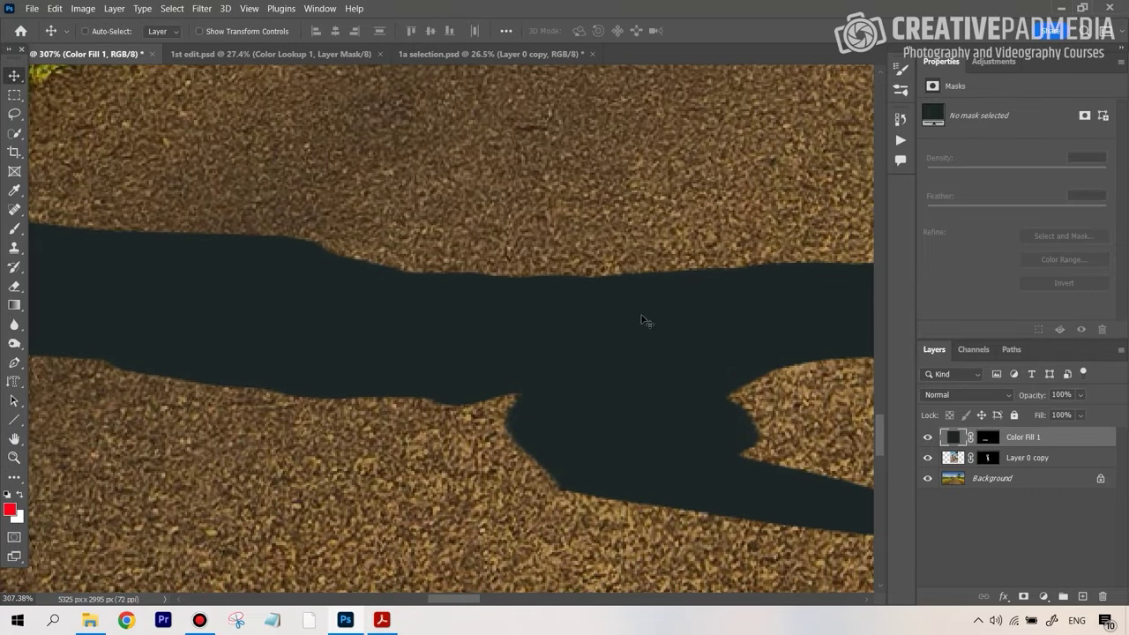
Set the shadow layer's blend mode to Darken and its opacity to 77%, and check it against the whole scene
{"action": "left_click", "coordinate": [1009, 392]}
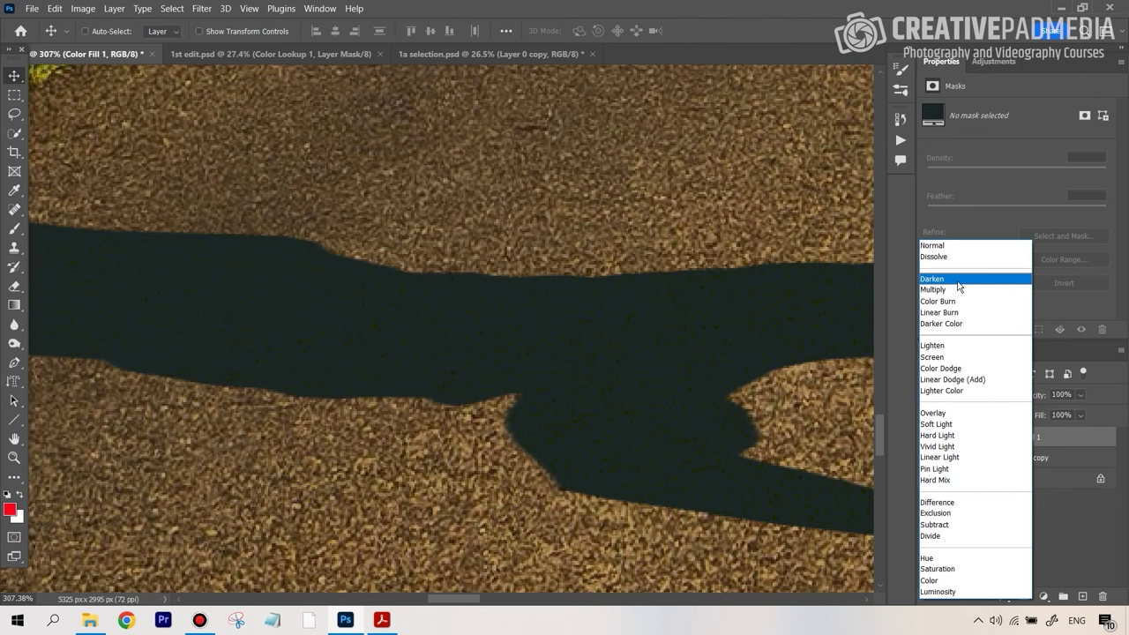
{"action": "left_click", "coordinate": [957, 281]}
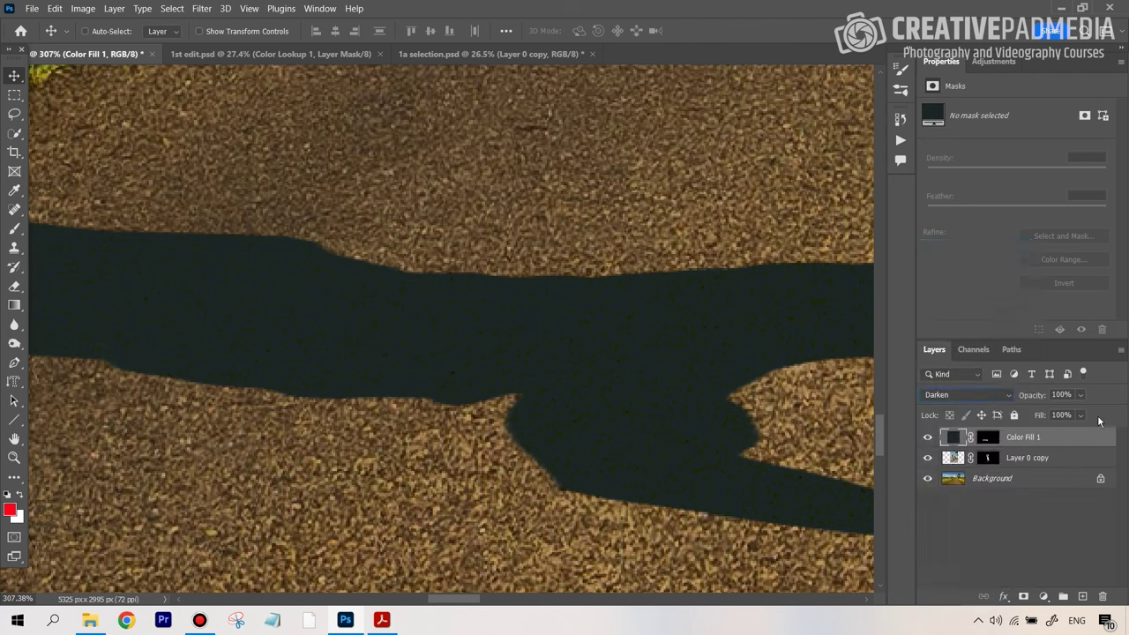
{"action": "left_click_drag", "start_coordinate": [1080, 395], "coordinate": [1081, 419]}
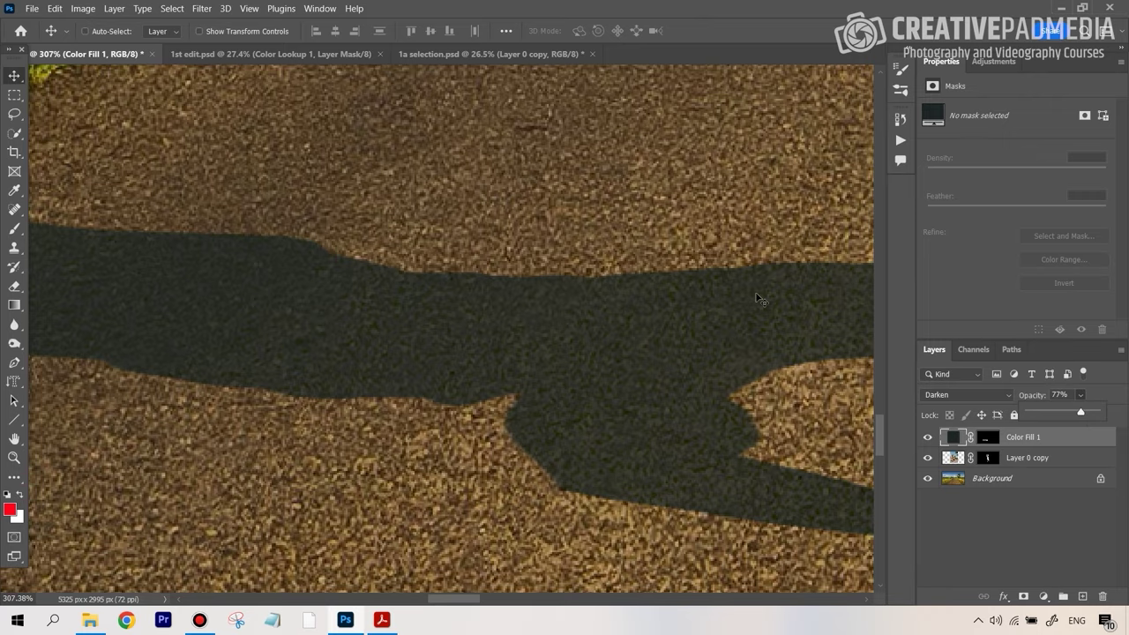
{"action": "key", "text": "z"}
{"action": "left_click_drag", "start_coordinate": [521, 302], "coordinate": [441, 285]}
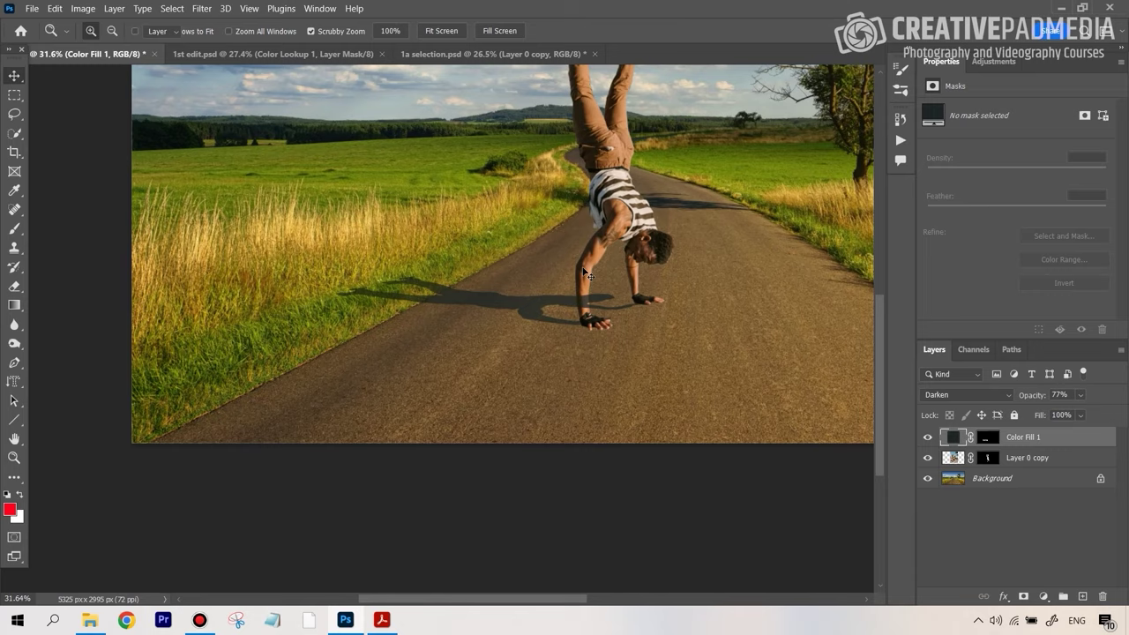
{"action": "key", "text": "v"}
{"action": "left_click_drag", "start_coordinate": [666, 215], "coordinate": [695, 294]}
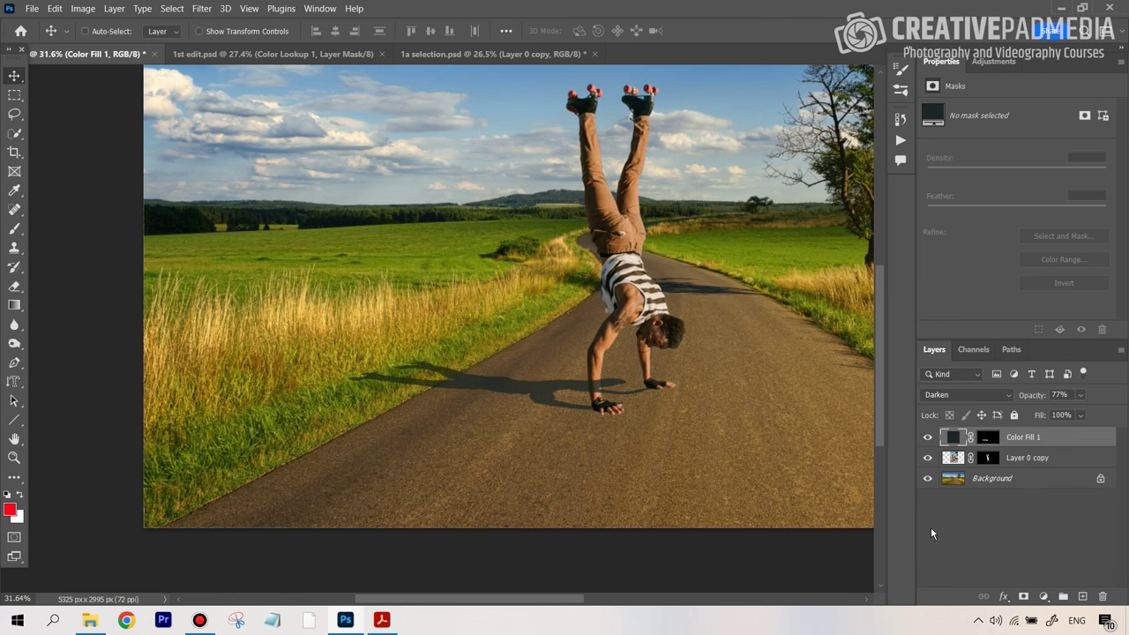
Add a Brightness/Contrast adjustment clipped to the shadow fill, lower its brightness and set its contrast to 29
{"action": "left_click", "coordinate": [1045, 597]}
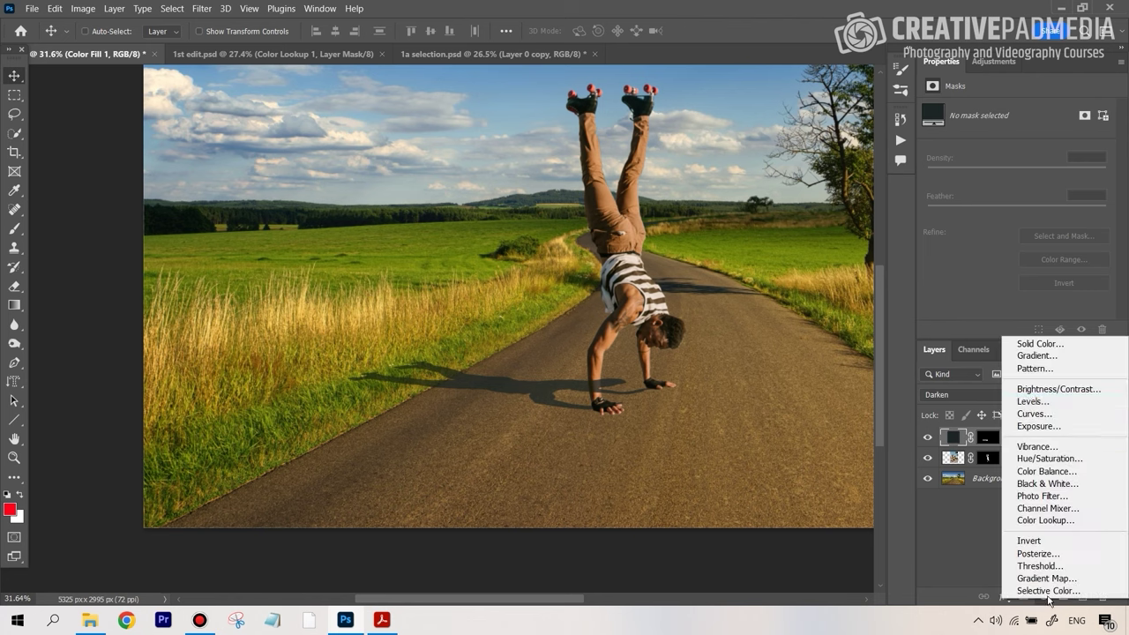
{"action": "left_click", "coordinate": [1058, 389]}
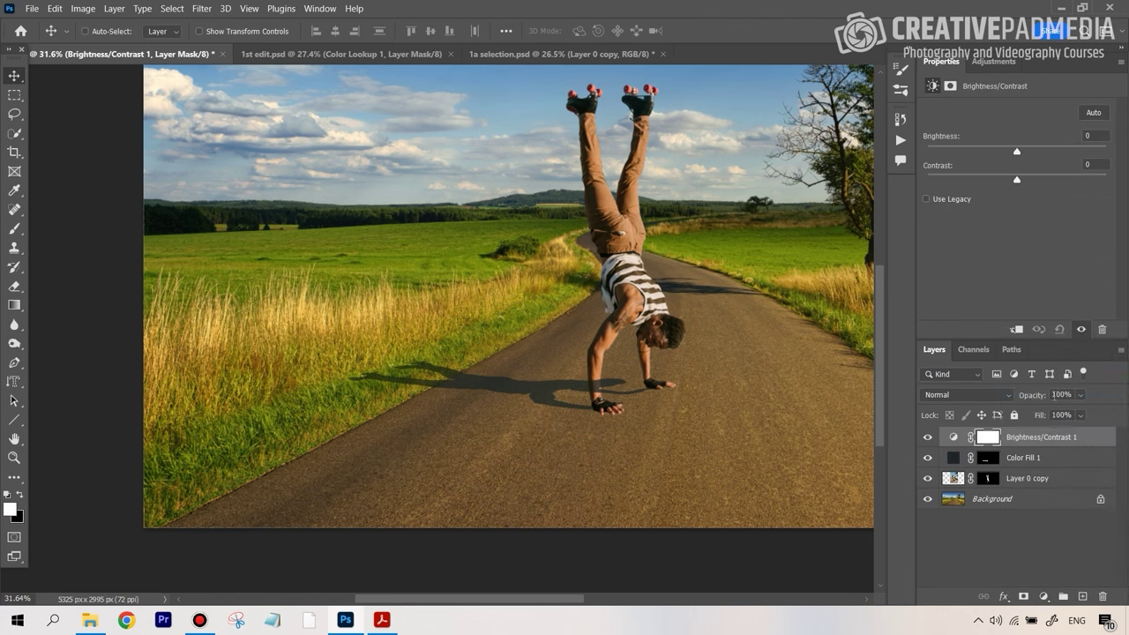
{"action": "mouse_move", "coordinate": [1019, 151]}
{"action": "left_mouse_down"}
{"action": "mouse_move", "coordinate": [1044, 151]}
{"action": "mouse_move", "coordinate": [956, 155]}
{"action": "mouse_move", "coordinate": [1083, 160]}
{"action": "mouse_move", "coordinate": [946, 151]}
{"action": "mouse_move", "coordinate": [1016, 152]}
{"action": "left_mouse_up"}
{"action": "right_click", "coordinate": [1040, 438]}
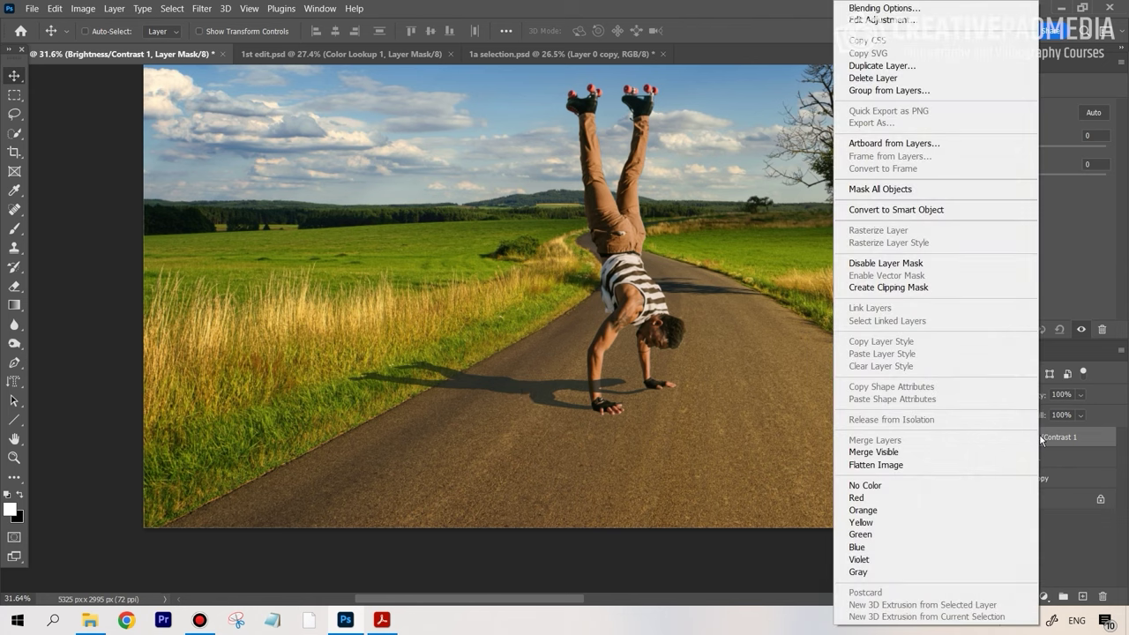
{"action": "left_click", "coordinate": [894, 287]}
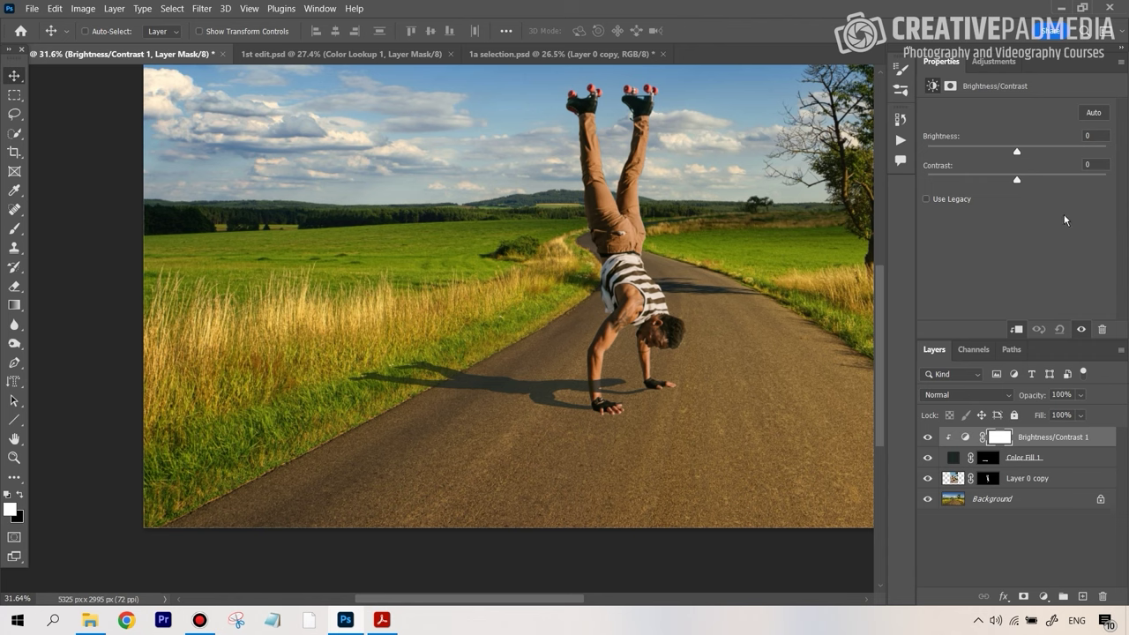
{"action": "left_click_drag", "start_coordinate": [1019, 151], "coordinate": [945, 155]}
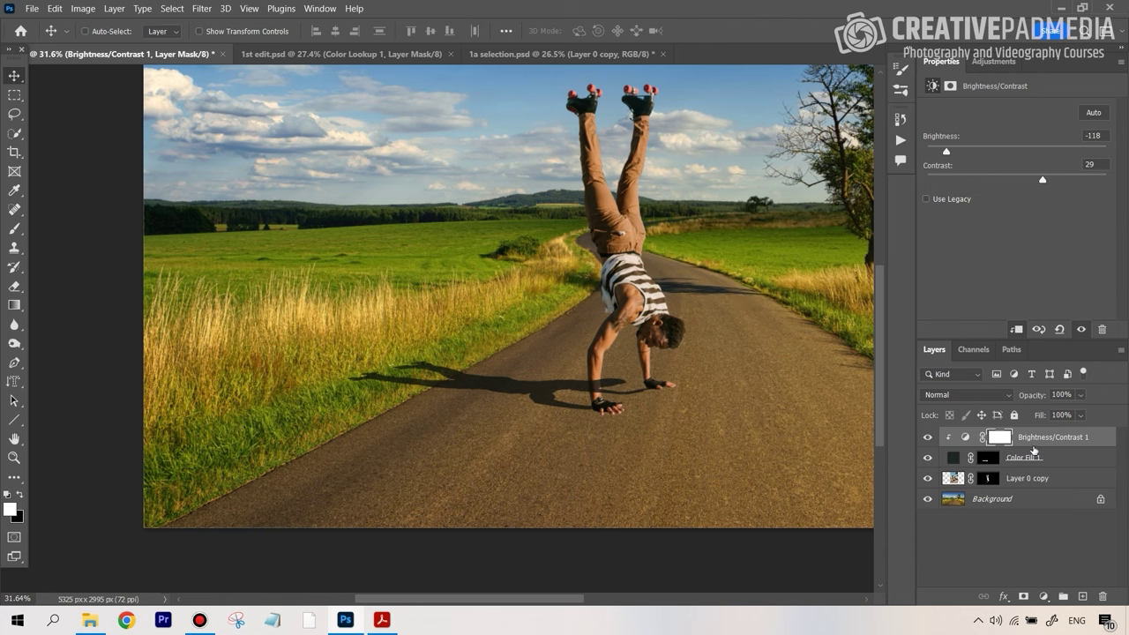
{"action": "left_click_drag", "start_coordinate": [947, 153], "coordinate": [969, 157]}
Set the shadow fill layer's opacity to 70%
{"action": "left_click", "coordinate": [1055, 457]}
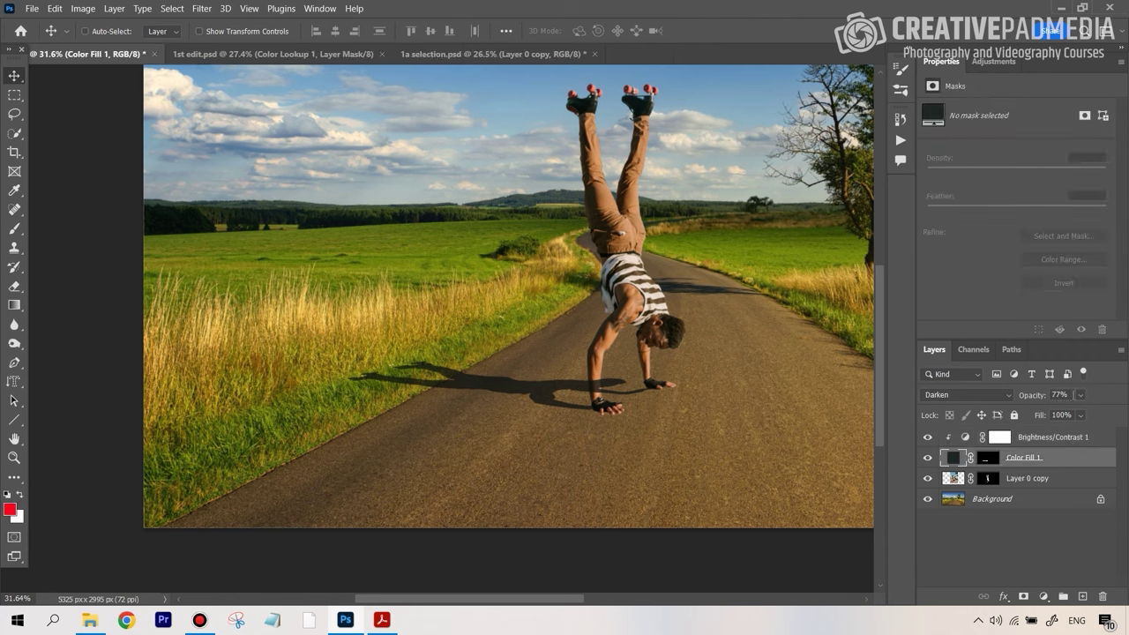
{"action": "left_click_drag", "start_coordinate": [1085, 415], "coordinate": [1087, 414]}
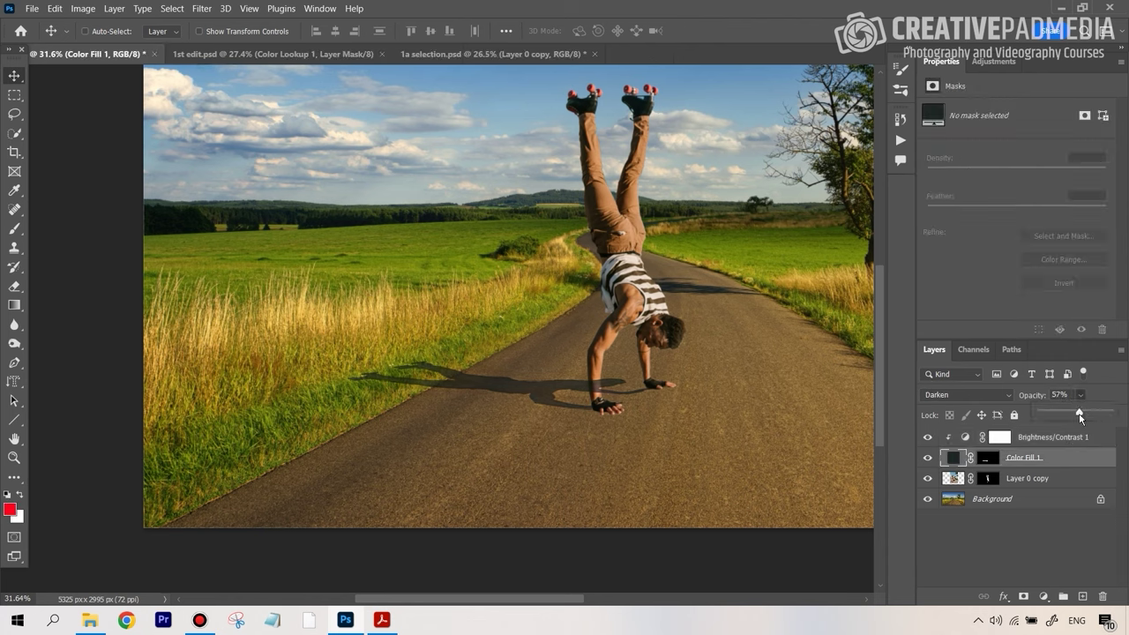
{"action": "left_click_drag", "start_coordinate": [1084, 414], "coordinate": [1088, 414]}
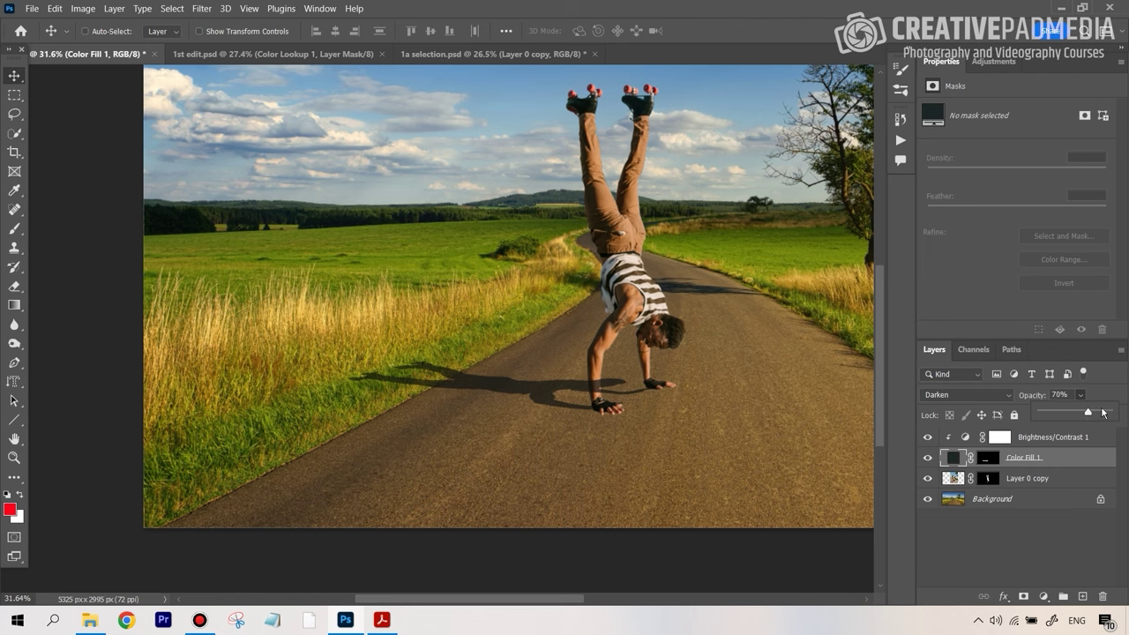
{"action": "left_click", "coordinate": [942, 457]}
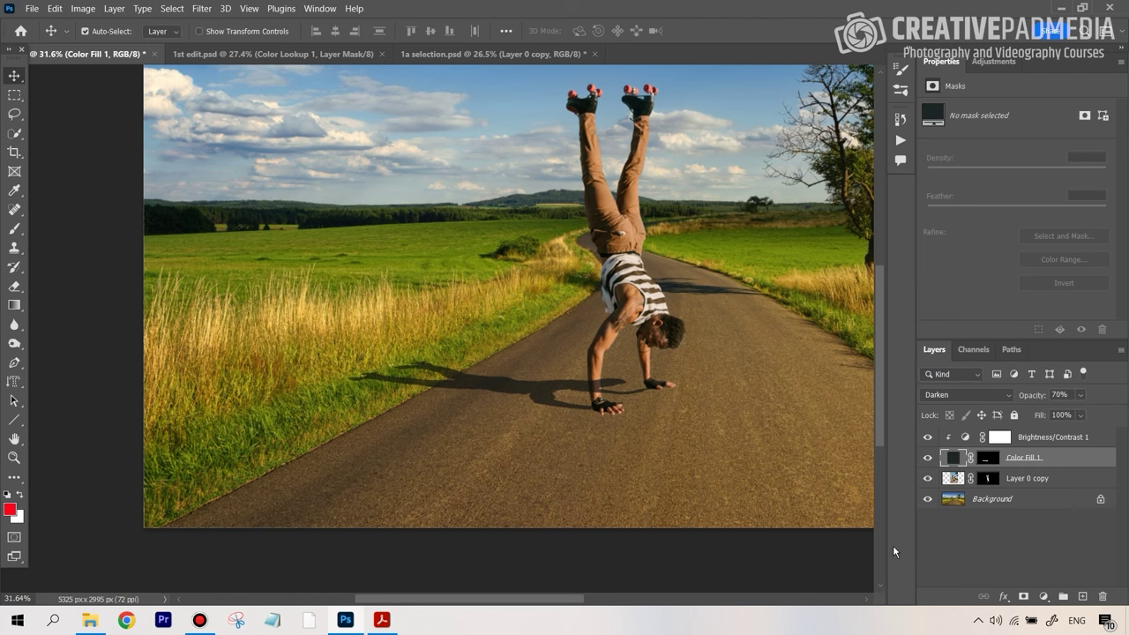
Group the Color Fill 1 and Brightness/Contrast 1 layers together and name the group Shadow
{"action": "key", "text": "ctrl+0"}
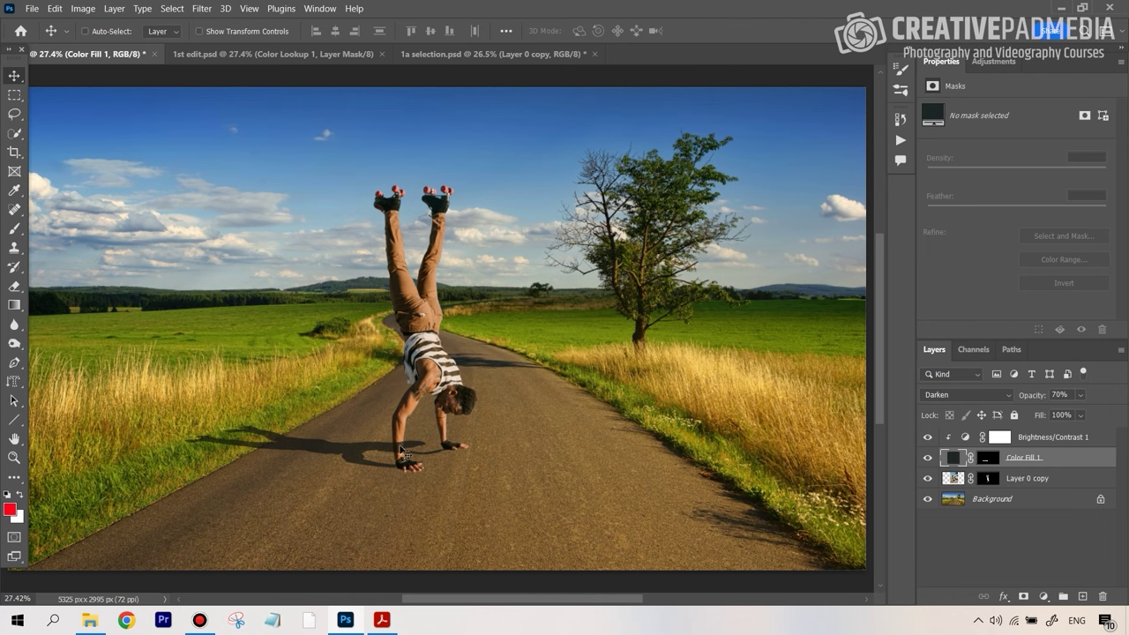
{"action": "key", "text": "z"}
{"action": "left_click_drag", "start_coordinate": [399, 466], "coordinate": [450, 412]}
{"action": "key", "text": "v"}
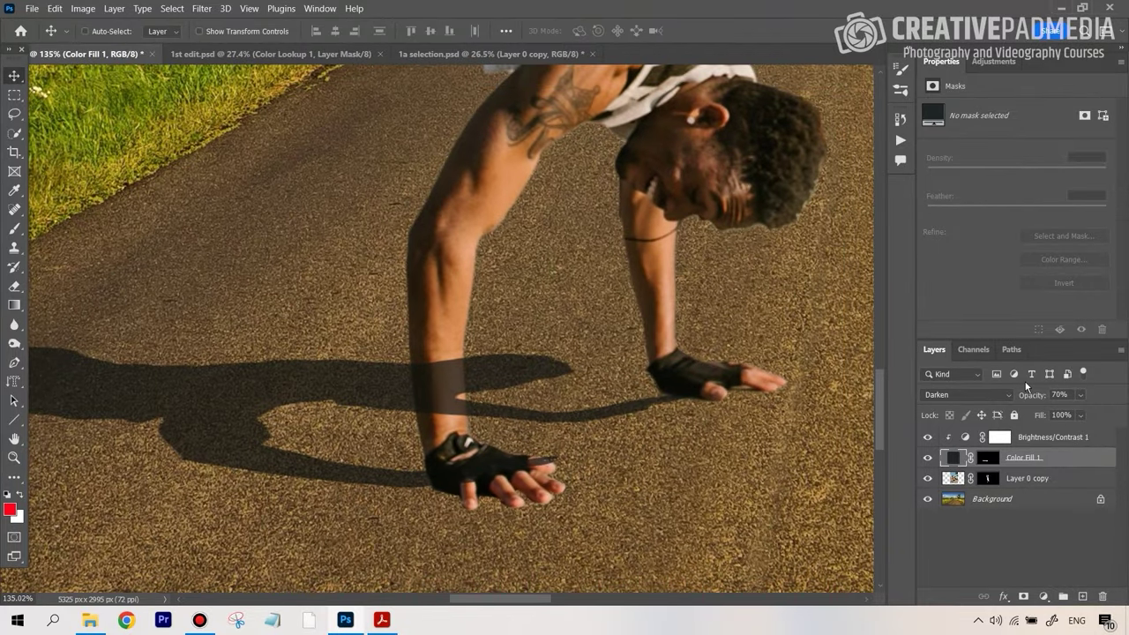
{"action": "left_click", "coordinate": [1064, 444], "text": "ctrl"}
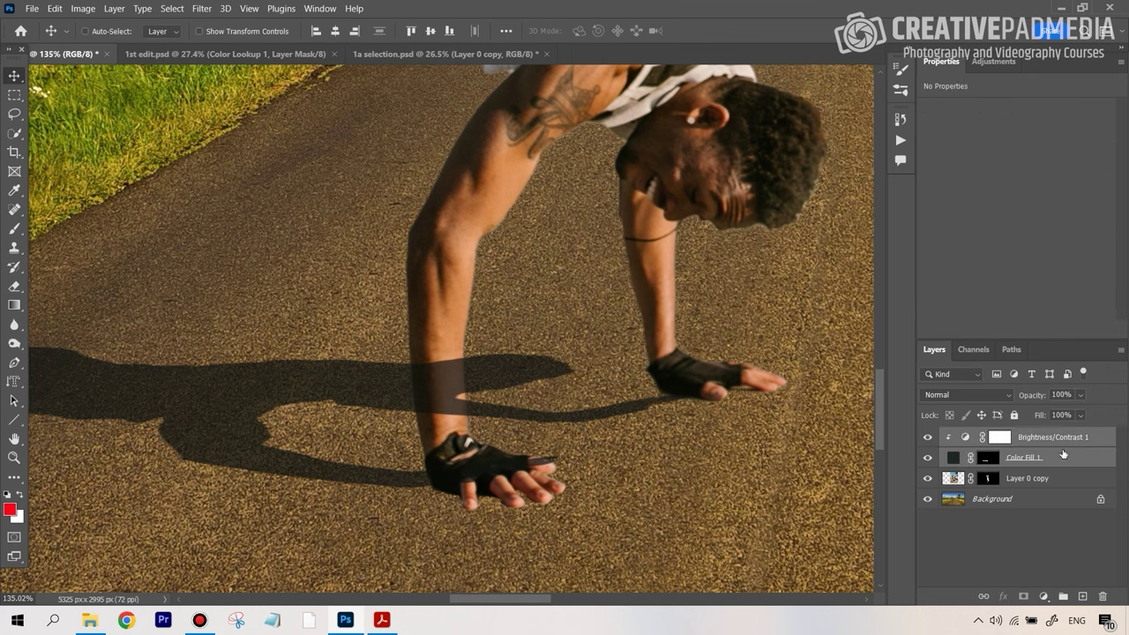
{"action": "left_click", "coordinate": [1064, 598]}
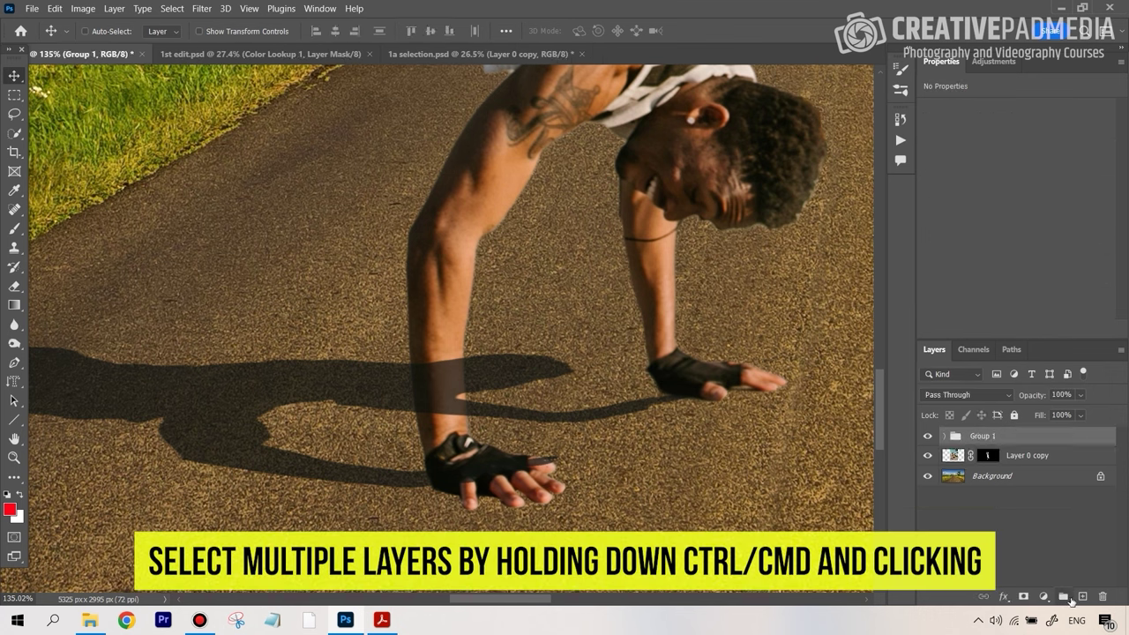
{"action": "double_click", "coordinate": [981, 438]}
{"action": "type", "text": "Shadow"}
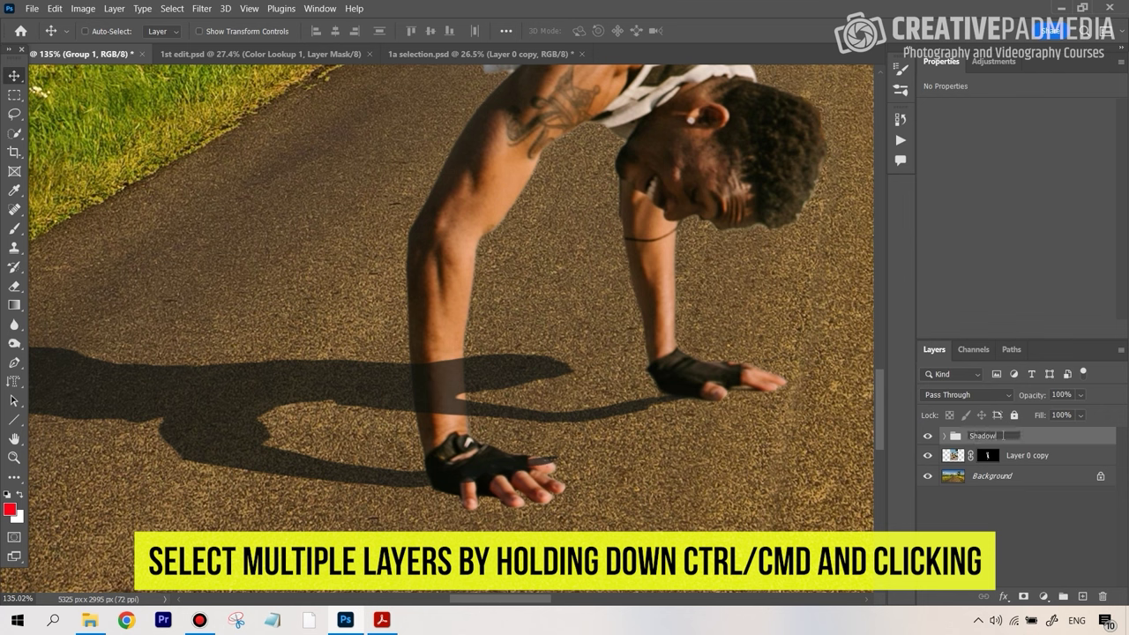
{"action": "left_click", "coordinate": [960, 526]}
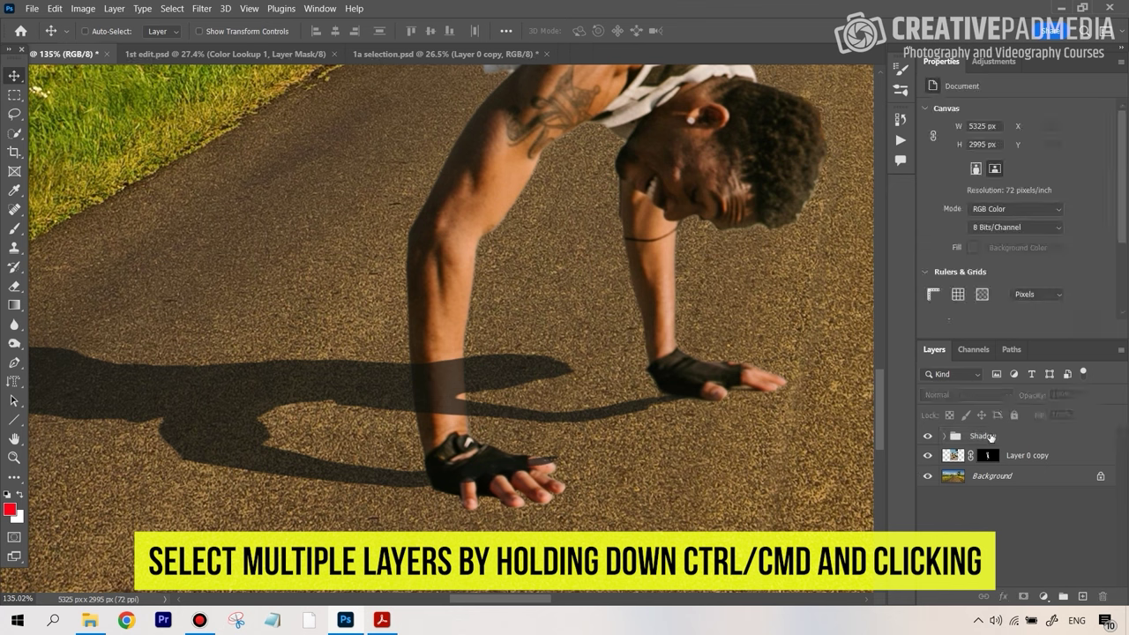
Add a layer mask to the Shadow group and set up a 25-pixel brush with black as its paint colour
{"action": "left_click", "coordinate": [1000, 436]}
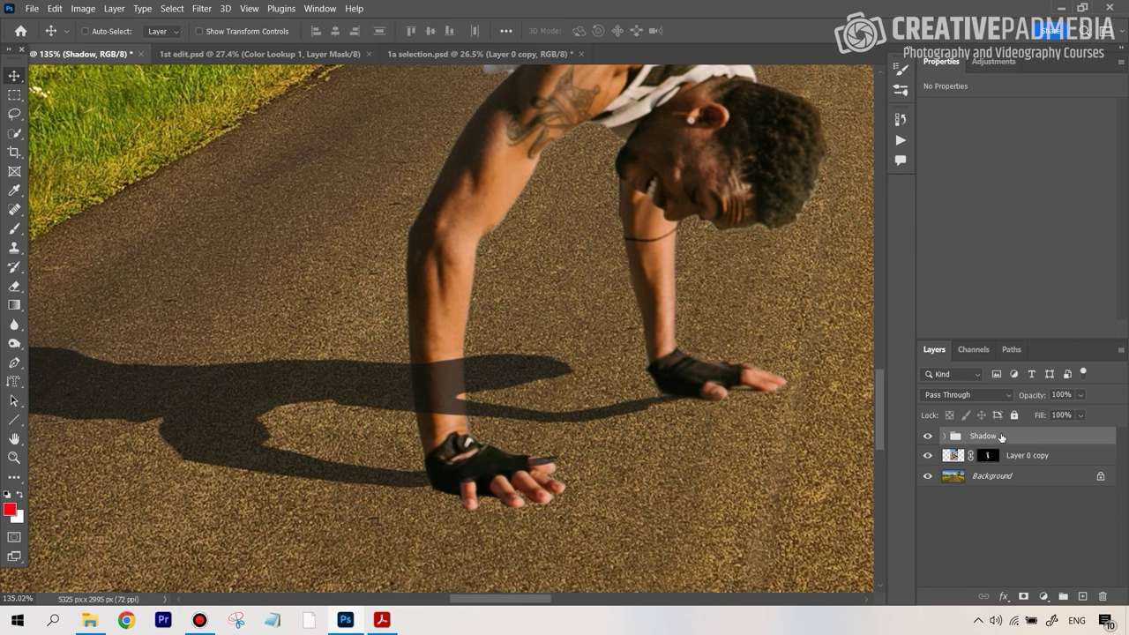
{"action": "left_click", "coordinate": [1023, 597]}
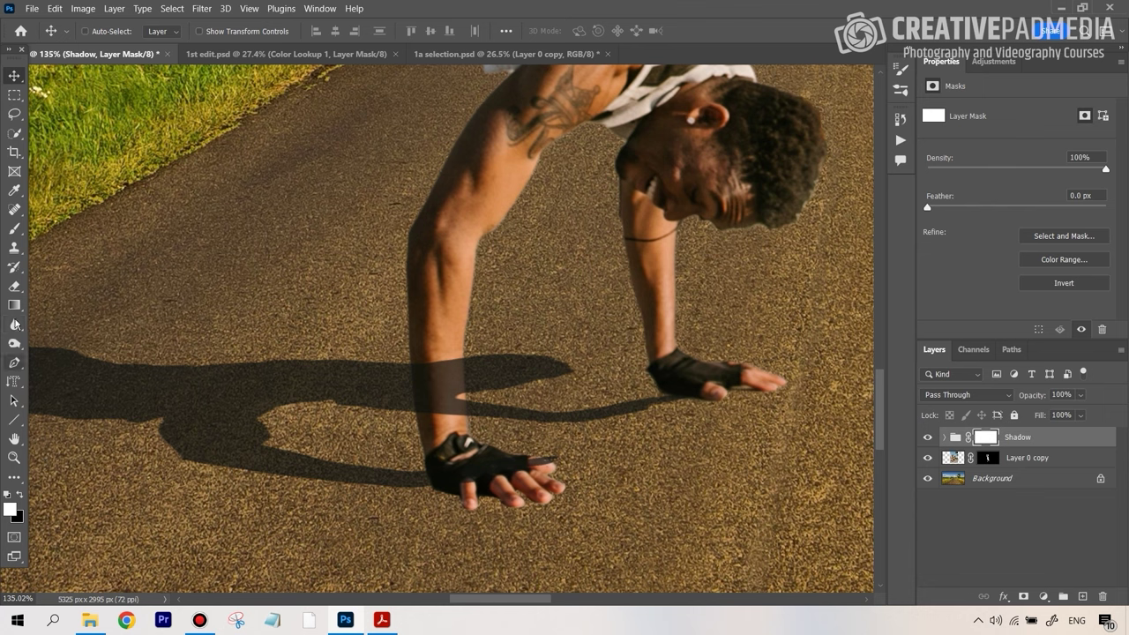
{"action": "left_click", "coordinate": [14, 230]}
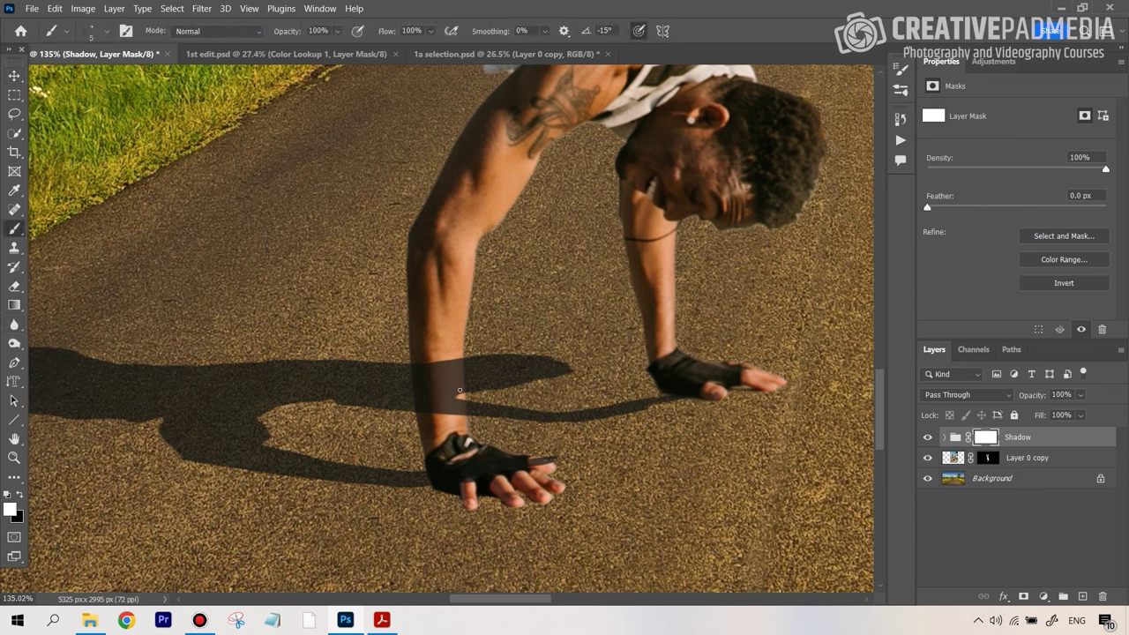
{"action": "key", "text": "bracketright"}
{"action": "key", "text": "bracketright"}
{"action": "key", "text": "bracketright"}
{"action": "key", "text": "bracketright"}
{"action": "key", "text": "bracketright"}
{"action": "left_click", "coordinate": [10, 510]}
{"action": "type", "text": "000000"}
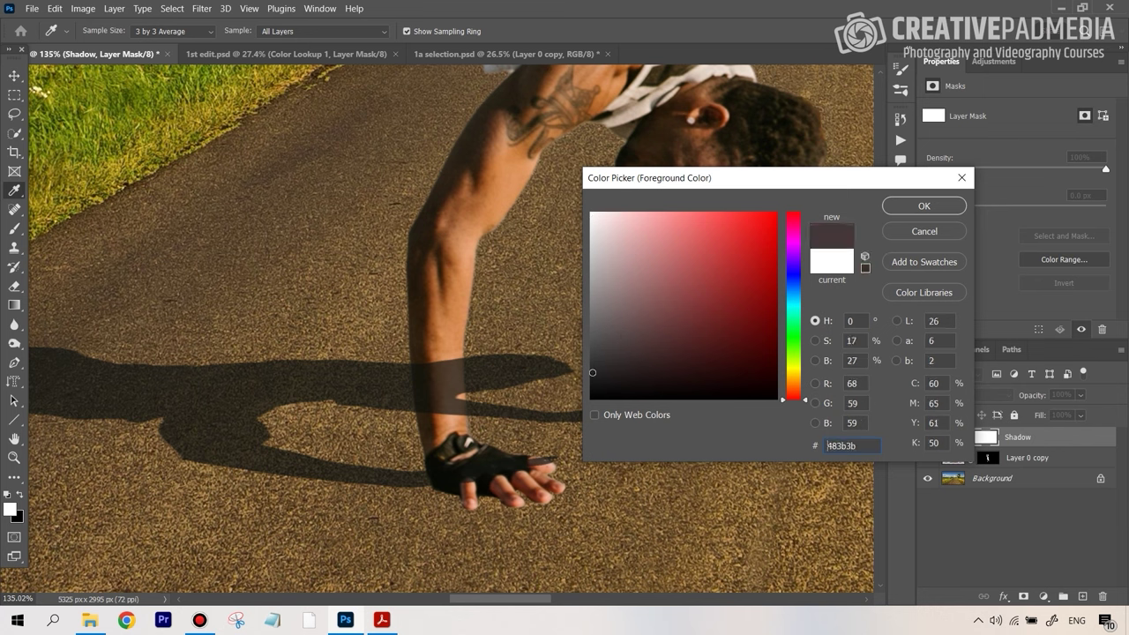
{"action": "left_click", "coordinate": [931, 212]}
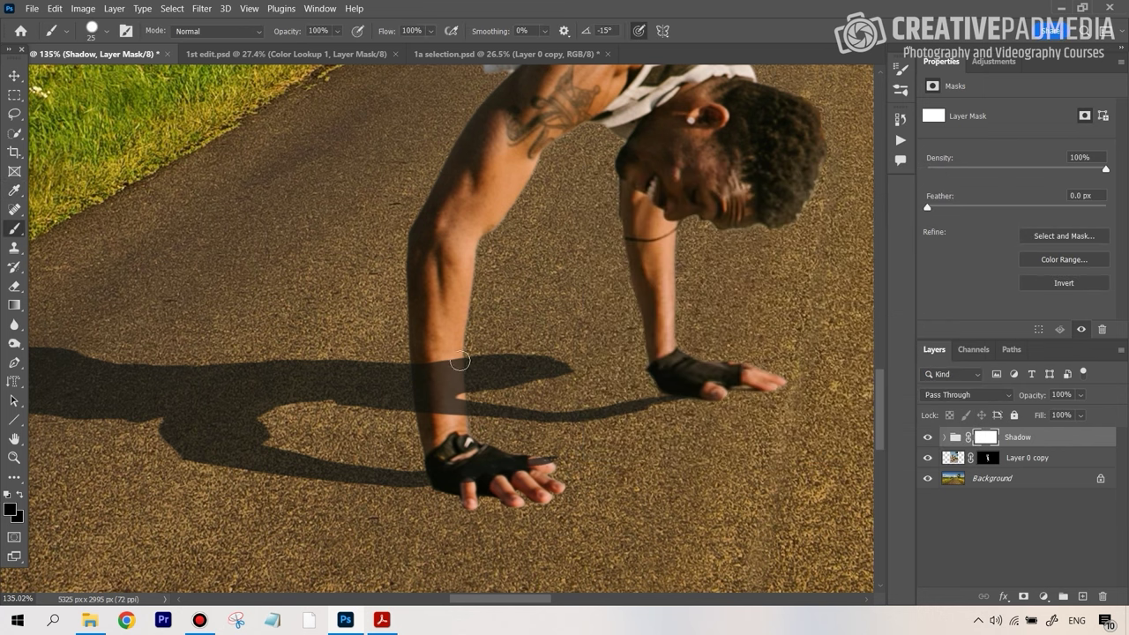
Mask the shadow off the skater's near forearm and gloved hand by painting on the Shadow group's mask
{"action": "mouse_move", "coordinate": [431, 376]}
{"action": "left_mouse_down"}
{"action": "mouse_move", "coordinate": [433, 337]}
{"action": "mouse_move", "coordinate": [442, 419]}
{"action": "mouse_move", "coordinate": [448, 349]}
{"action": "mouse_move", "coordinate": [447, 388]}
{"action": "mouse_move", "coordinate": [446, 359]}
{"action": "left_mouse_up"}
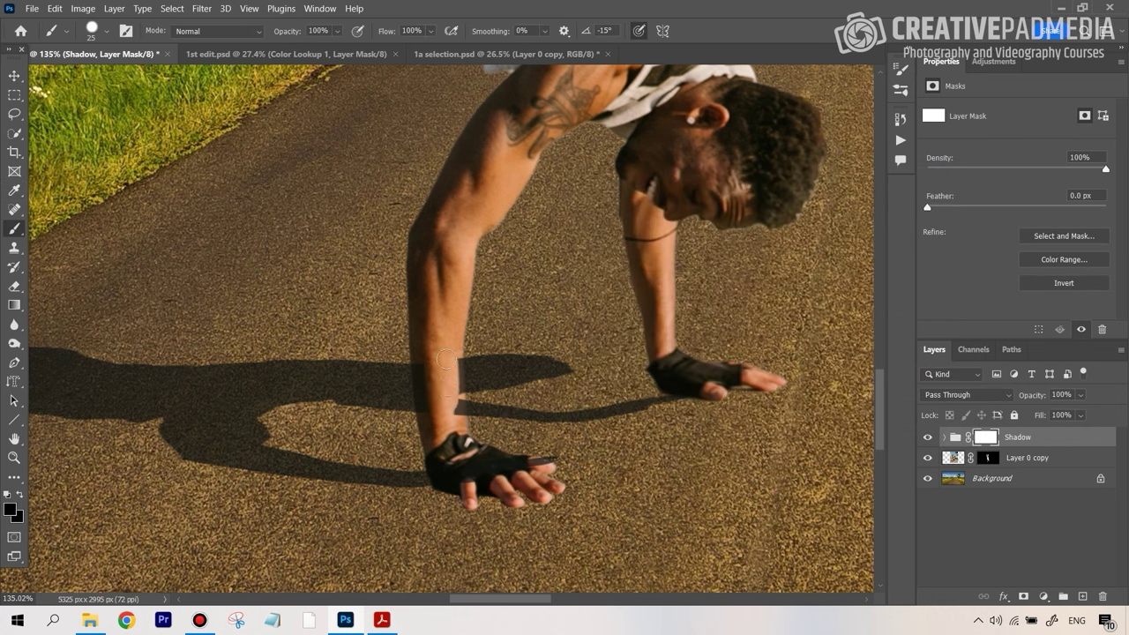
{"action": "left_click", "coordinate": [107, 30]}
{"action": "left_click_drag", "start_coordinate": [128, 111], "coordinate": [106, 112]}
{"action": "left_click", "coordinate": [434, 381]}
{"action": "left_click_drag", "start_coordinate": [459, 359], "coordinate": [452, 403]}
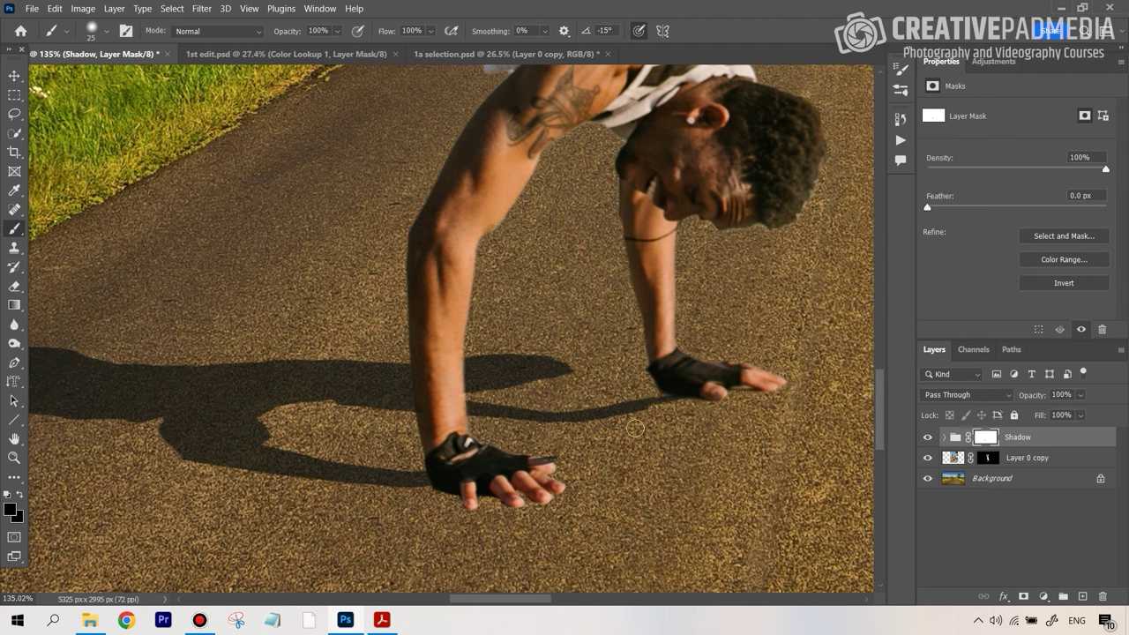
{"action": "left_click_drag", "start_coordinate": [508, 465], "coordinate": [547, 456]}
{"action": "key", "text": "ctrl+0"}
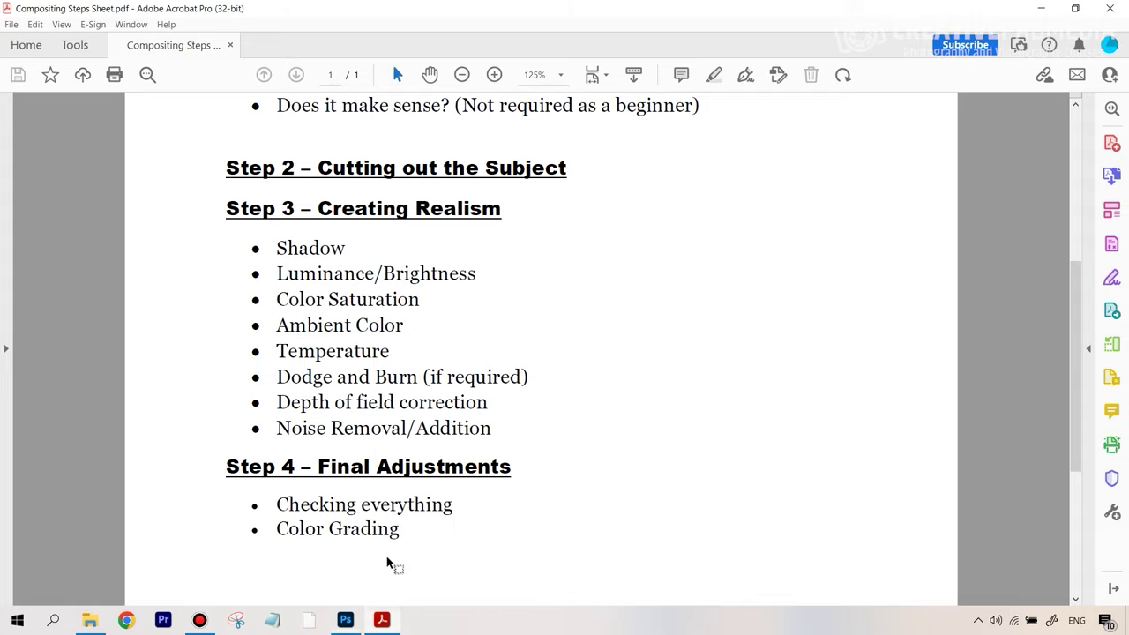
Review the Creating Realism checklist in Compositing Steps Sheet.pdf in Adobe Acrobat, comparing it with the composite in Photoshop
{"action": "left_click", "coordinate": [380, 620]}
{"action": "left_click", "coordinate": [345, 620]}
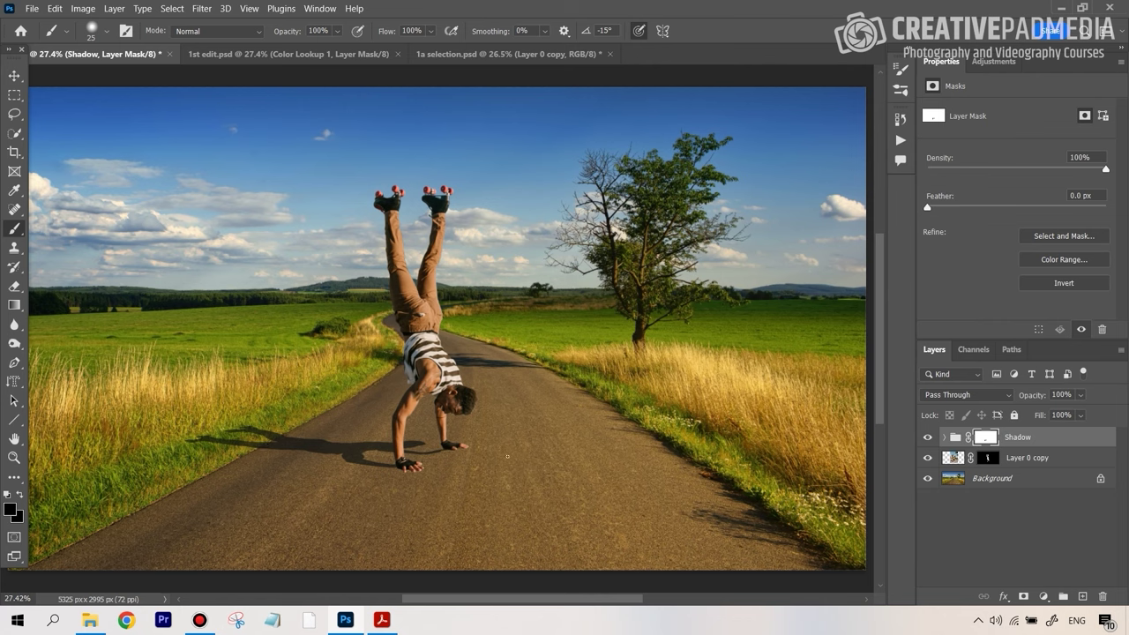
{"action": "left_click", "coordinate": [384, 622]}
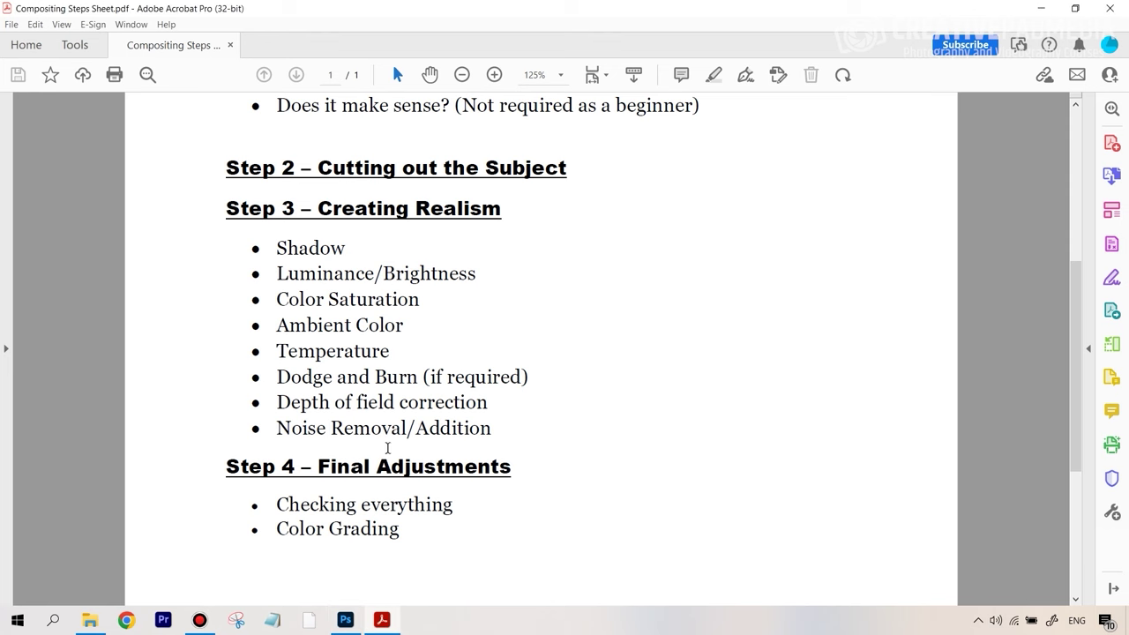
{"action": "key", "text": "alt+Tab"}
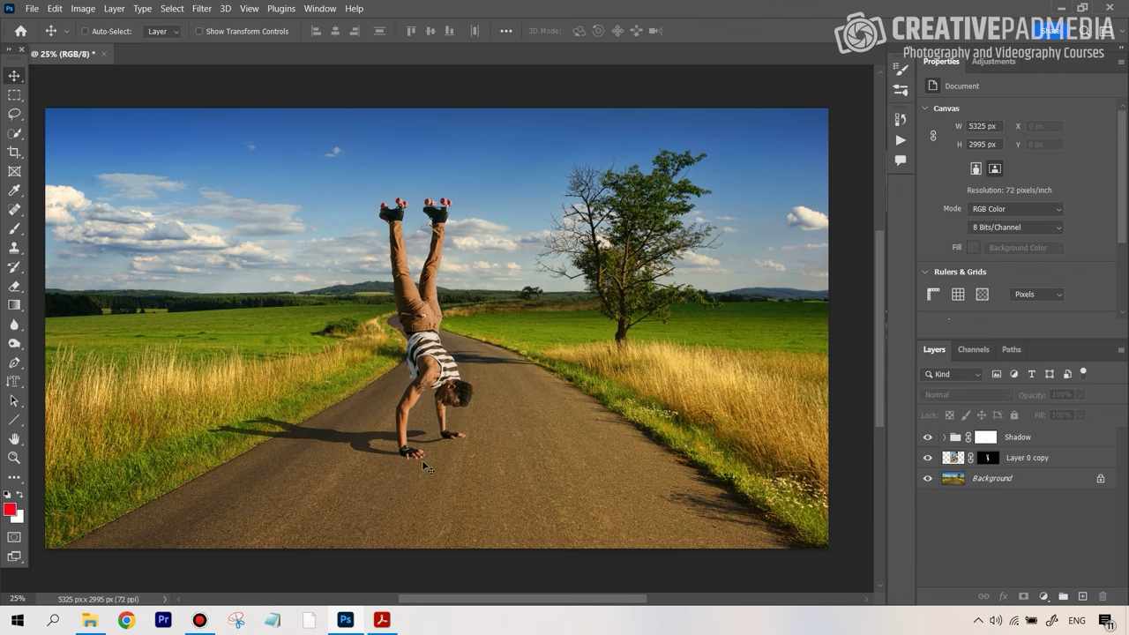
Load the skater's layer mask as a selection and subtract the body with the Lasso tool, leaving only both hands selected
{"action": "left_click", "coordinate": [15, 457]}
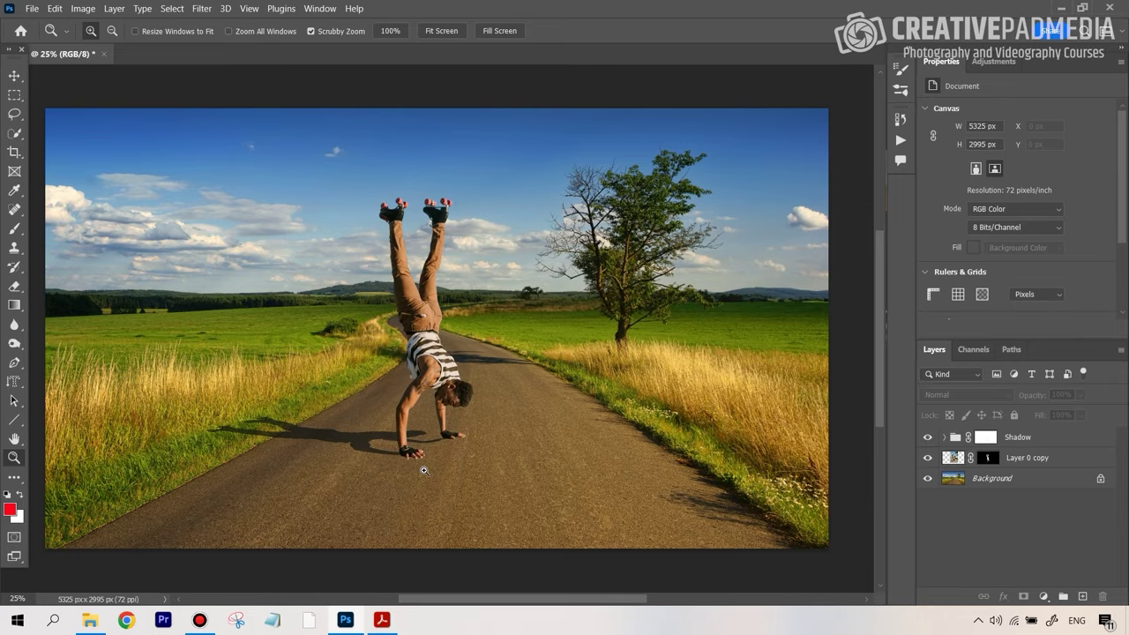
{"action": "left_click_drag", "start_coordinate": [398, 460], "coordinate": [504, 450]}
{"action": "left_click_drag", "start_coordinate": [459, 382], "coordinate": [567, 380]}
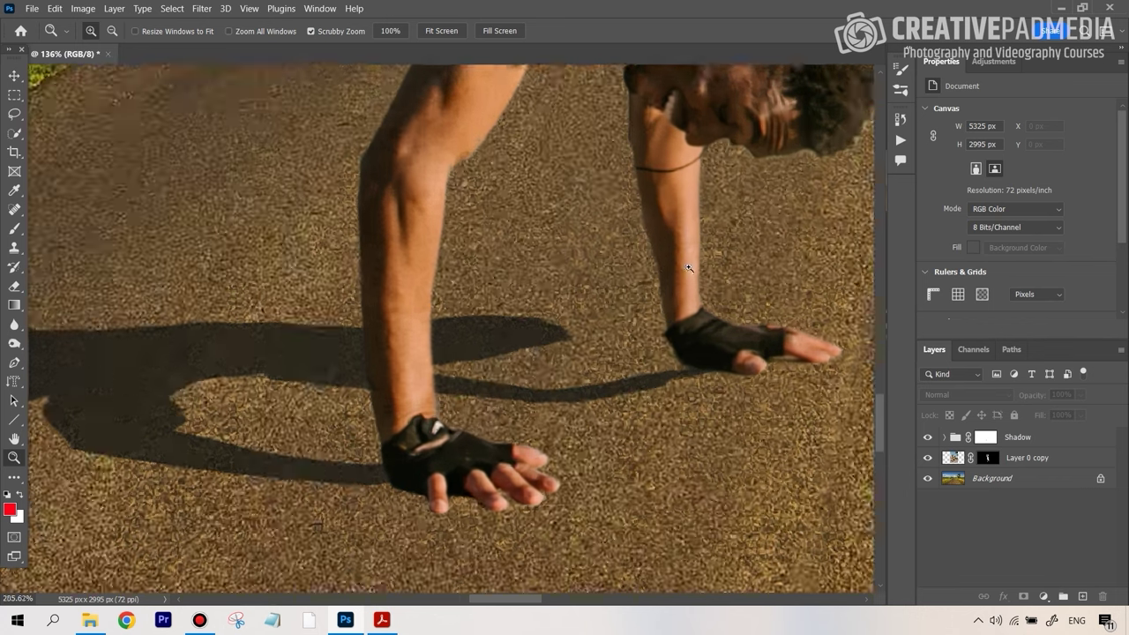
{"action": "left_click_drag", "start_coordinate": [655, 262], "coordinate": [650, 383]}
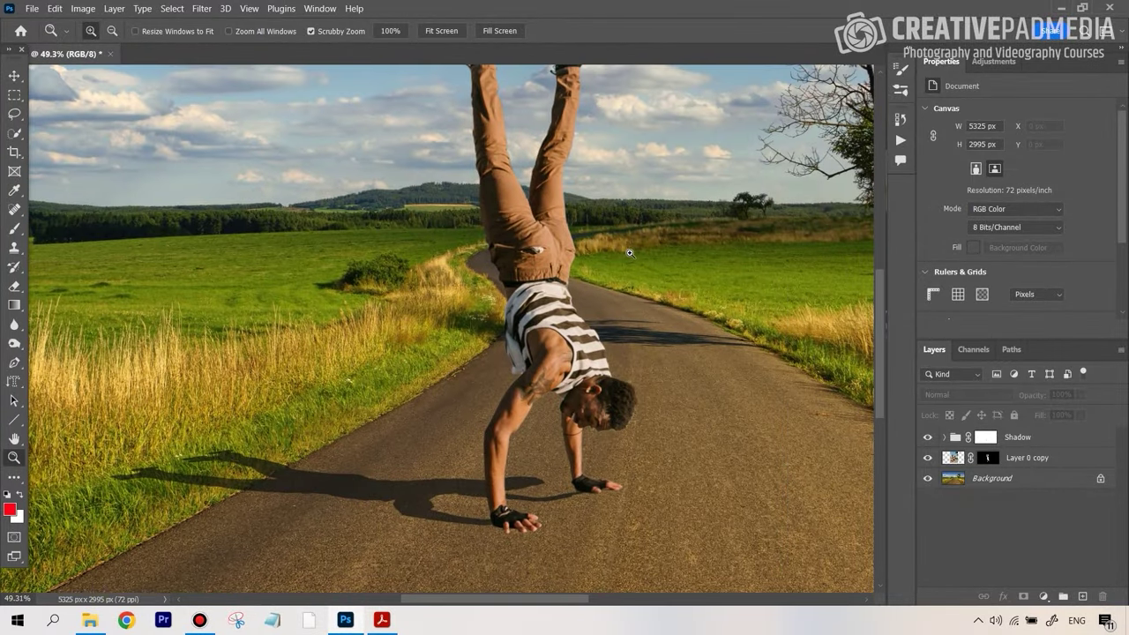
{"action": "left_click_drag", "start_coordinate": [626, 251], "coordinate": [684, 241]}
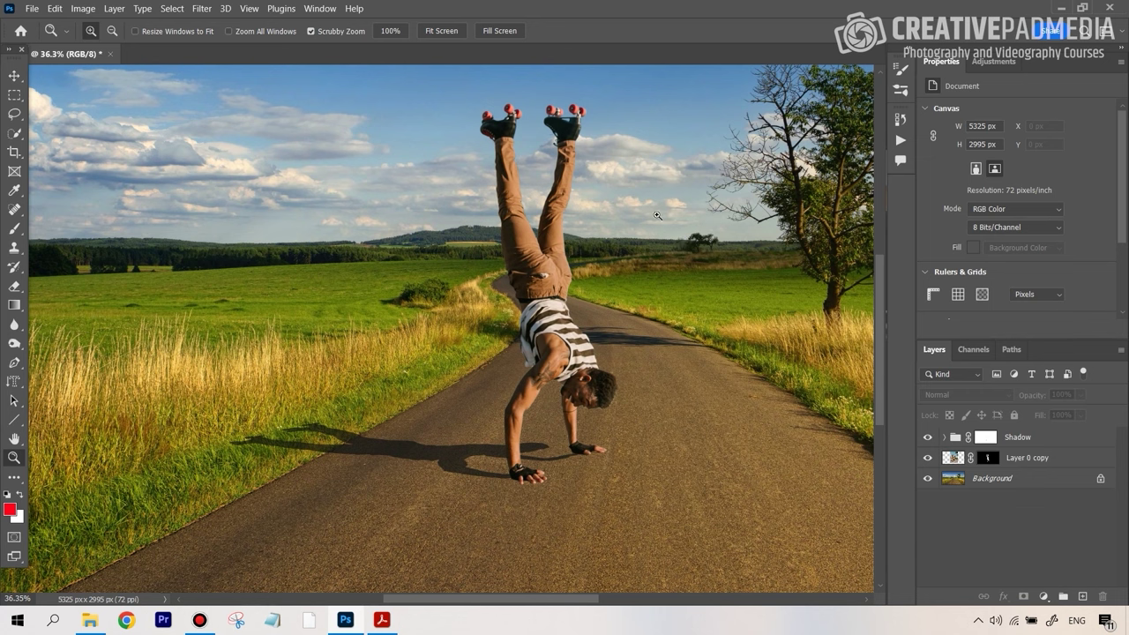
{"action": "left_click", "coordinate": [988, 458], "text": "ctrl"}
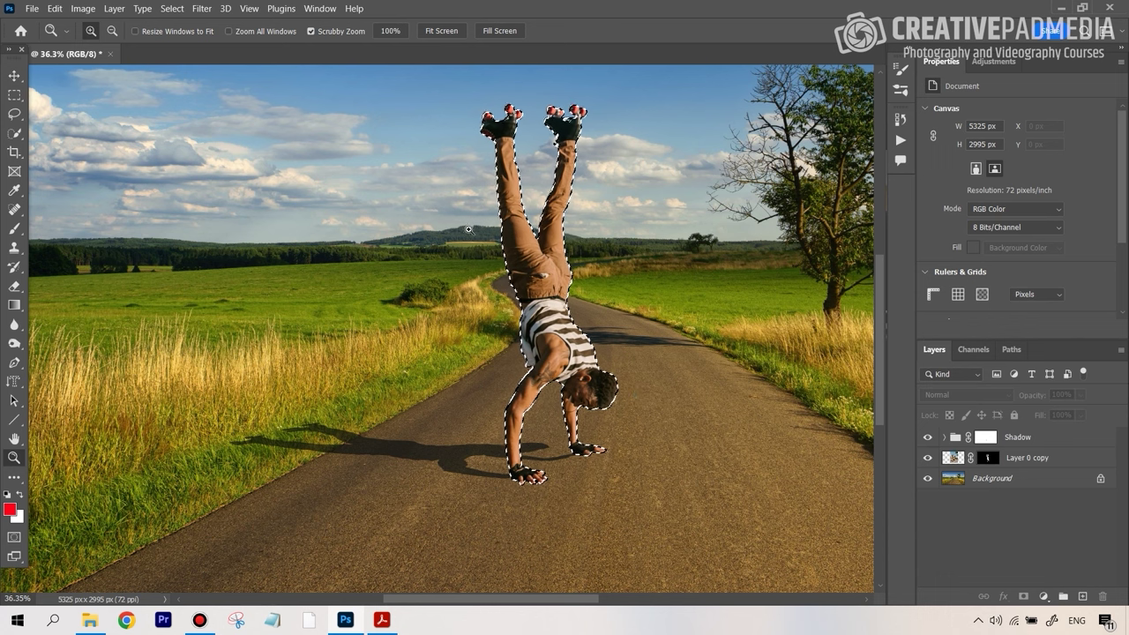
{"action": "left_click", "coordinate": [17, 117]}
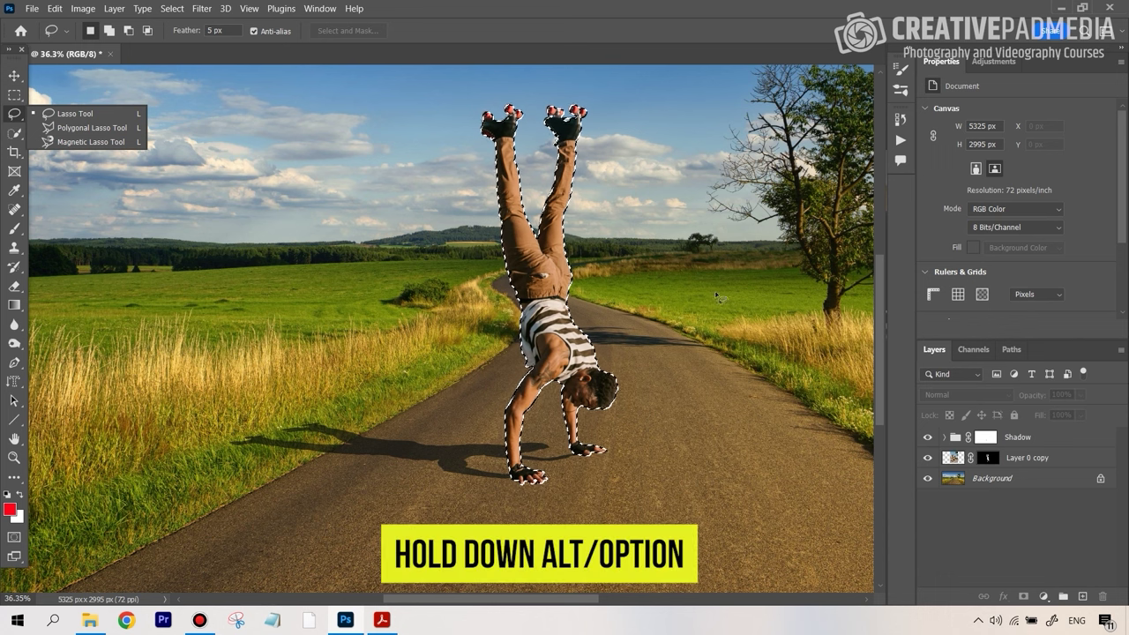
{"action": "key", "text": "alt"}
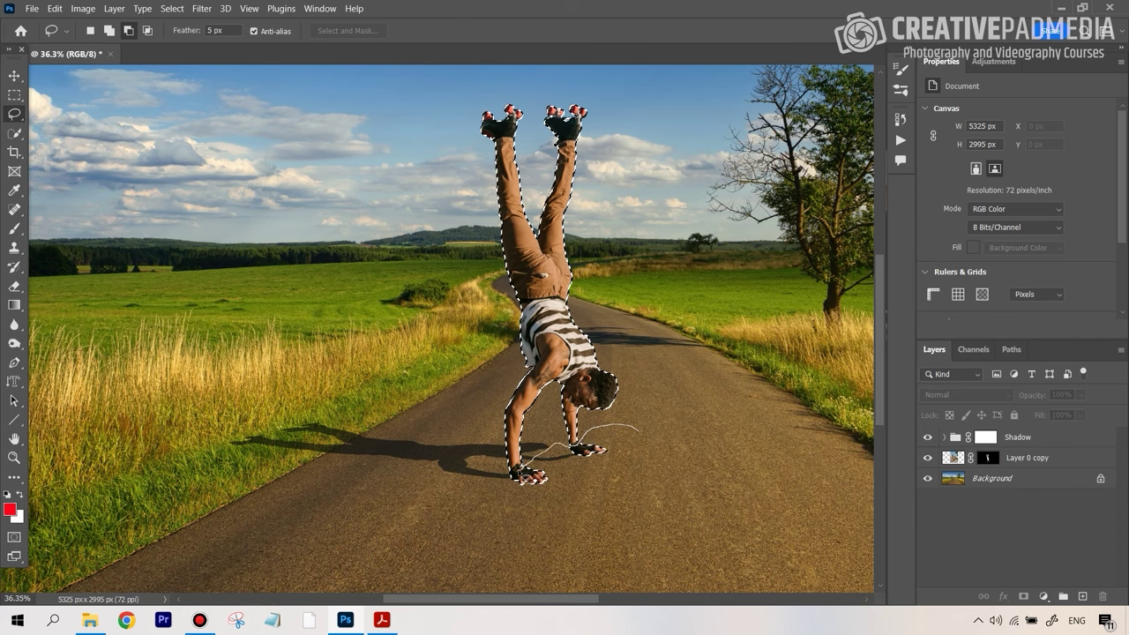
{"action": "mouse_move", "coordinate": [469, 443]}
{"action": "left_mouse_down"}
{"action": "mouse_move", "coordinate": [427, 178]}
{"action": "mouse_move", "coordinate": [437, 122]}
{"action": "mouse_move", "coordinate": [531, 85]}
{"action": "mouse_move", "coordinate": [621, 111]}
{"action": "mouse_move", "coordinate": [654, 202]}
{"action": "mouse_move", "coordinate": [643, 446]}
{"action": "left_mouse_up"}
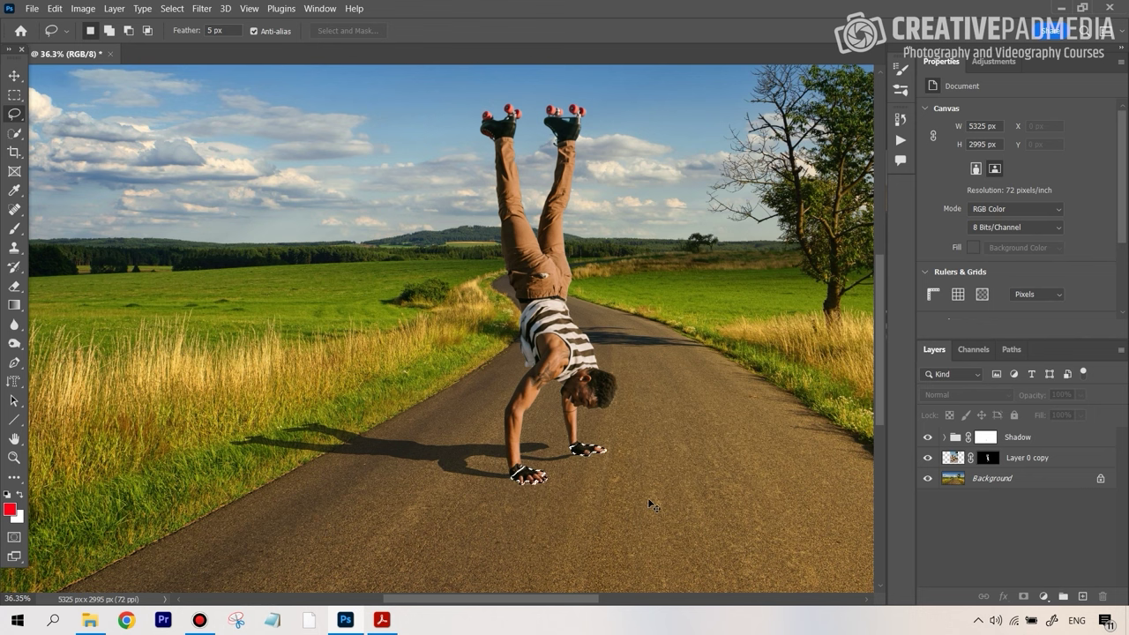
{"action": "key", "text": "ctrl+c"}
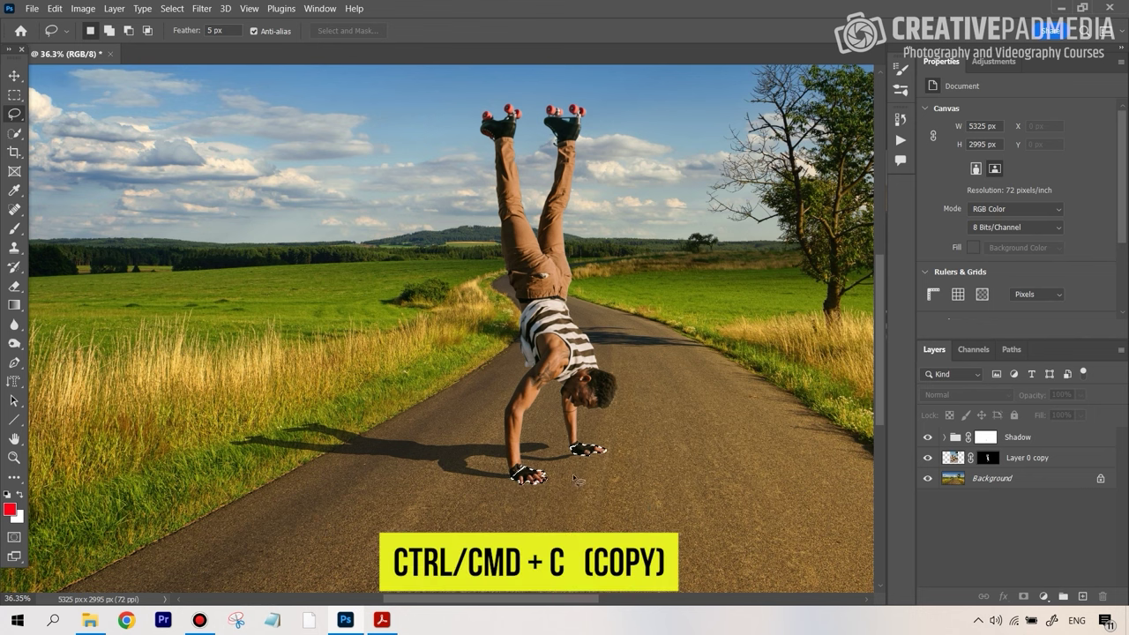
{"action": "key", "text": "ctrl+c"}
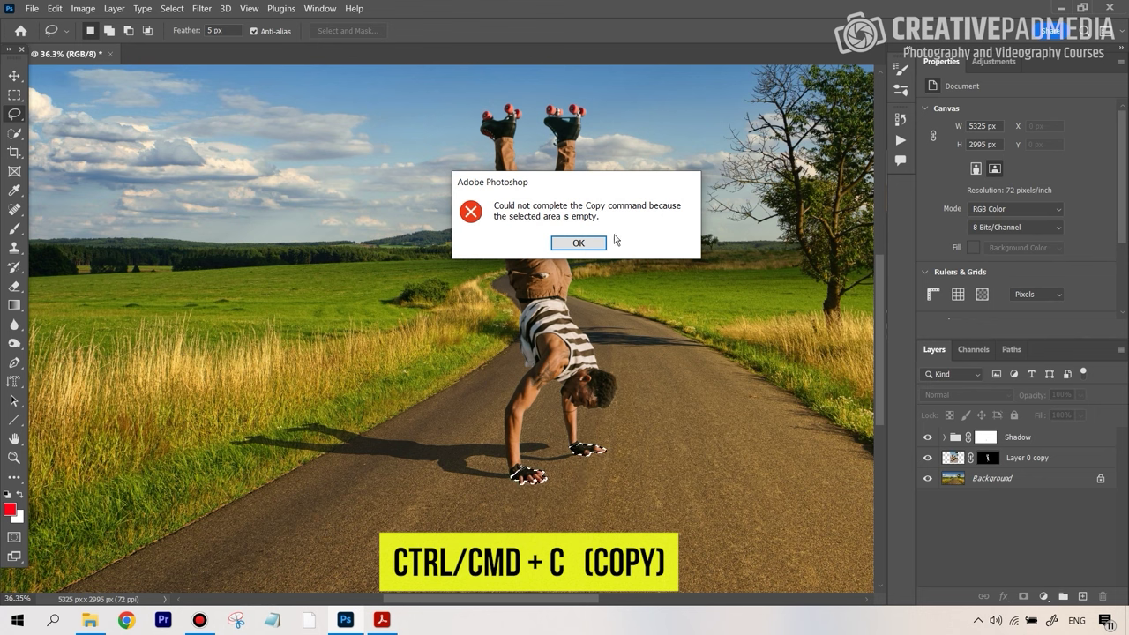
{"action": "left_click", "coordinate": [584, 244]}
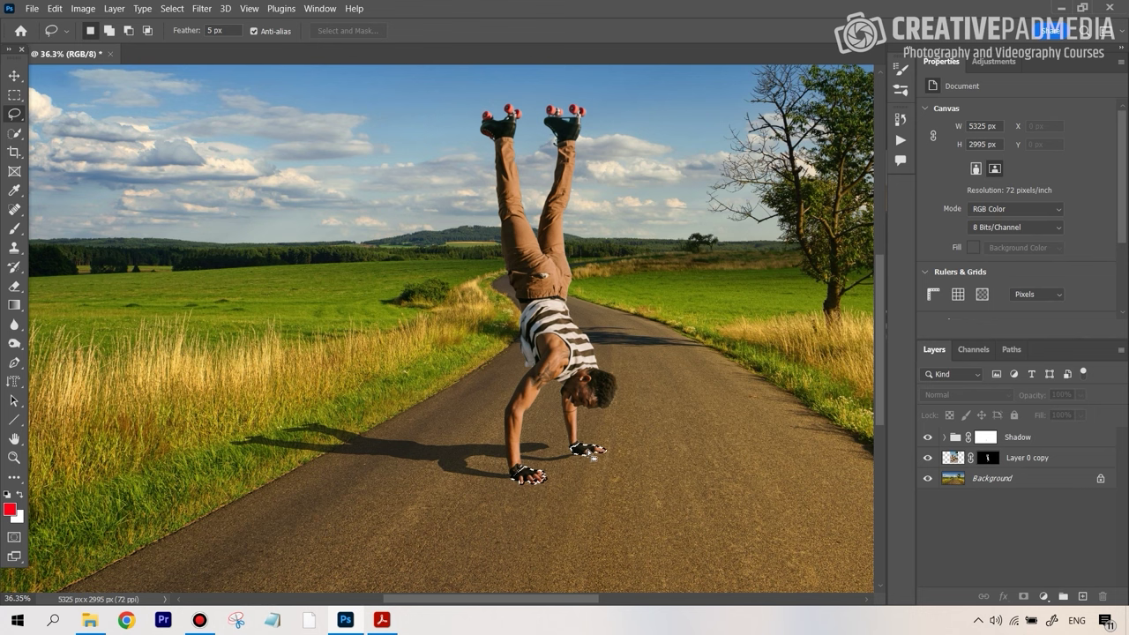
Copy the selected hands from the image of Layer 0 copy and paste them onto a new layer
{"action": "left_click", "coordinate": [947, 462]}
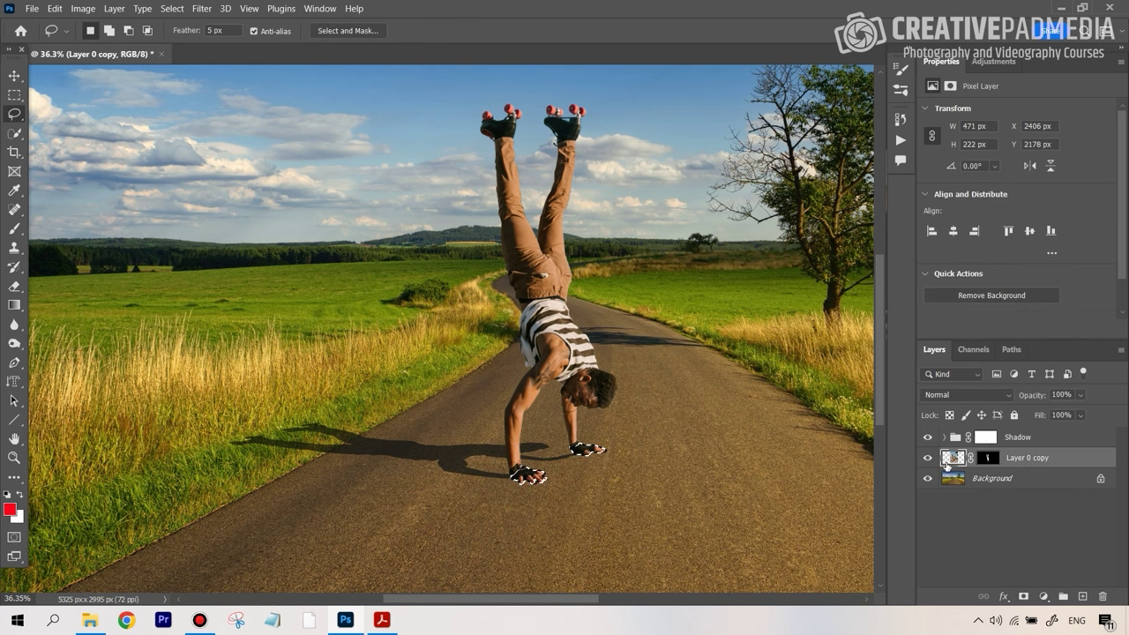
{"action": "left_click", "coordinate": [999, 465]}
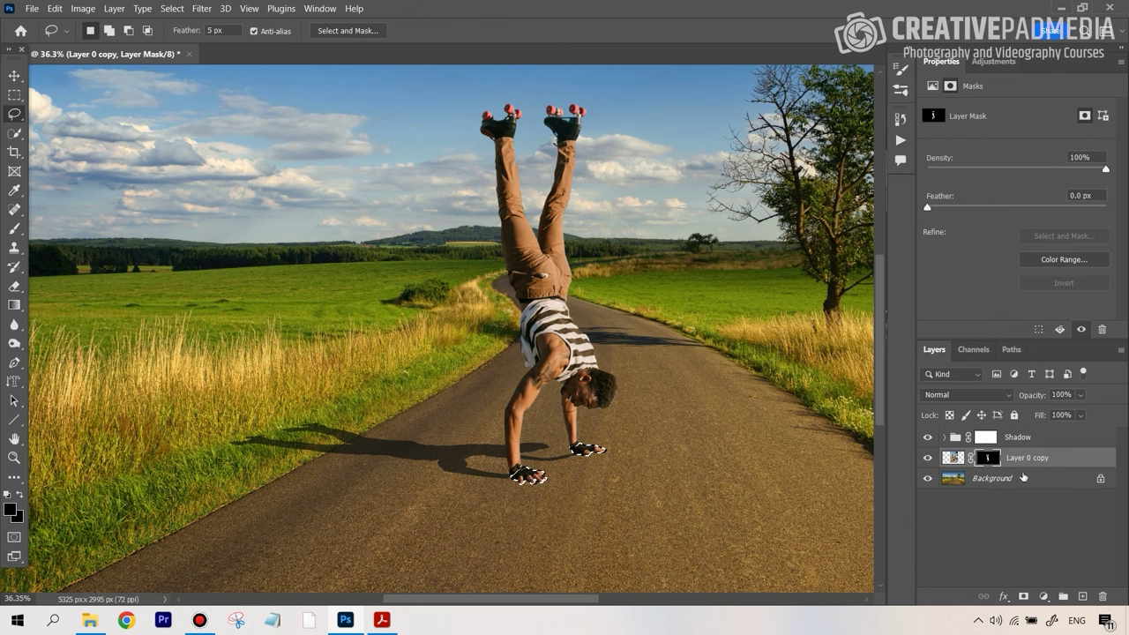
{"action": "left_click", "coordinate": [952, 458]}
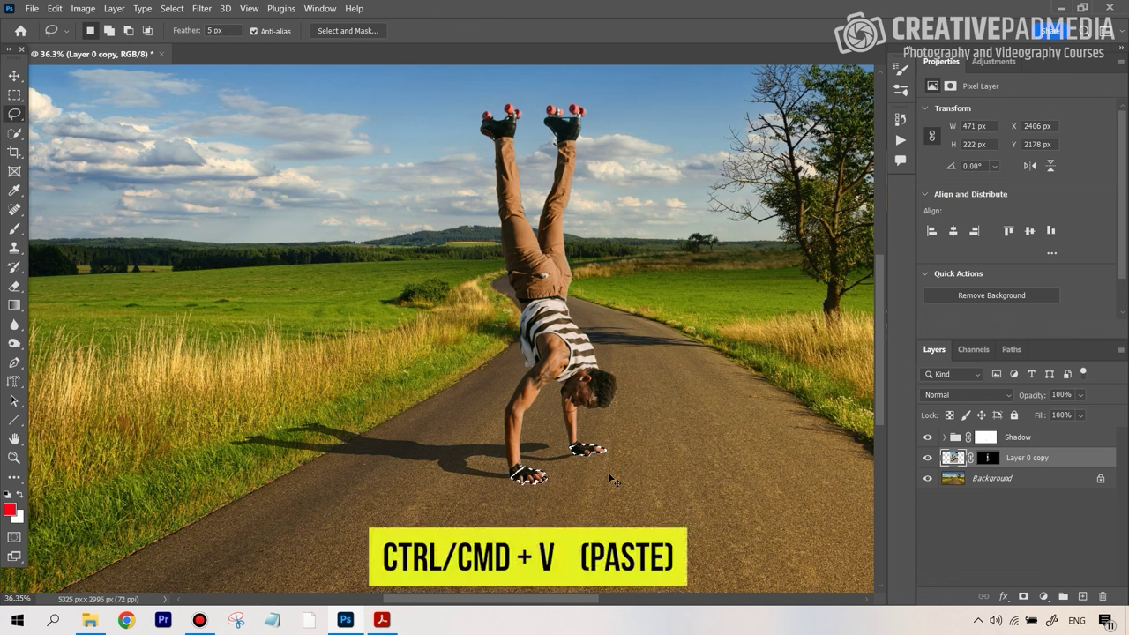
{"action": "key", "text": "ctrl+v"}
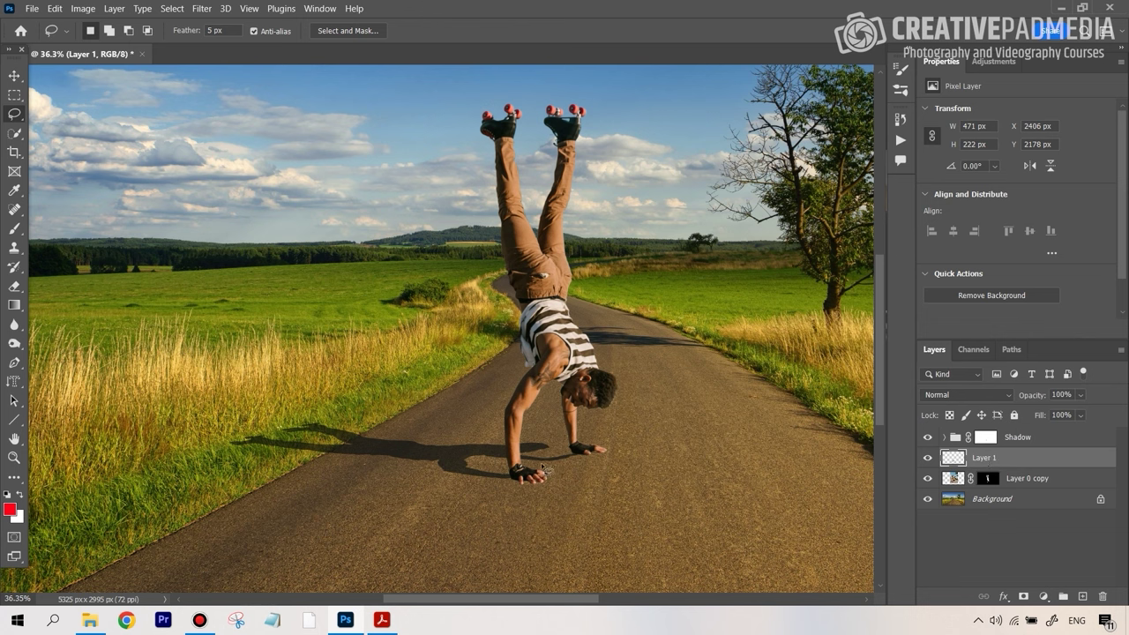
Move the pasted hands away from the skater to X 2924 px, Y 2119 px on the open road
{"action": "left_click", "coordinate": [15, 75]}
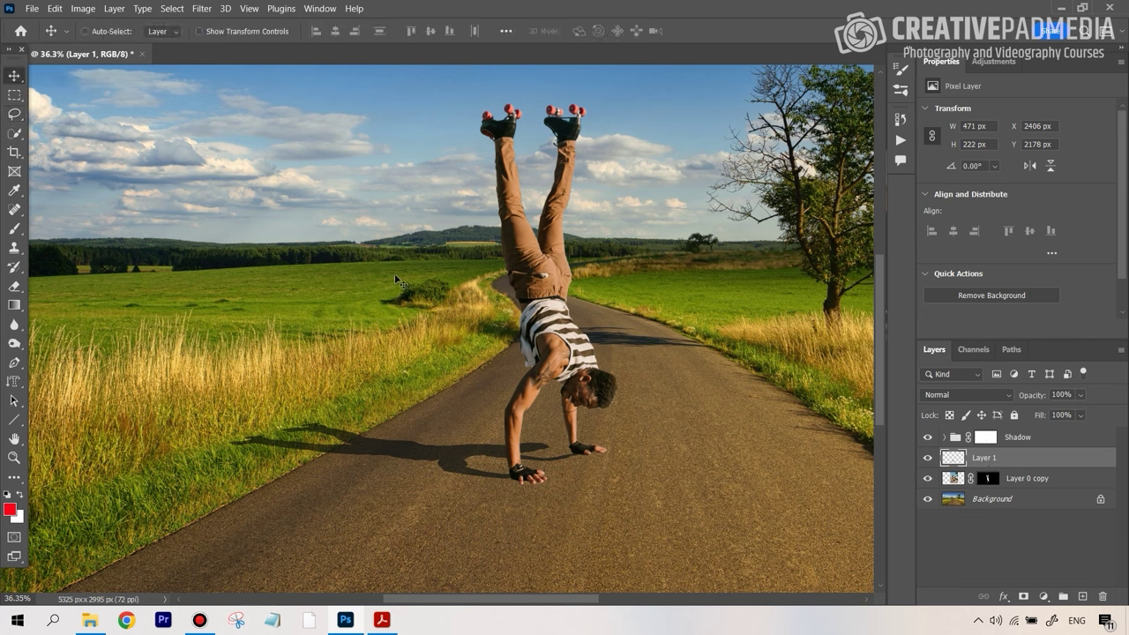
{"action": "left_click_drag", "start_coordinate": [589, 450], "coordinate": [702, 429]}
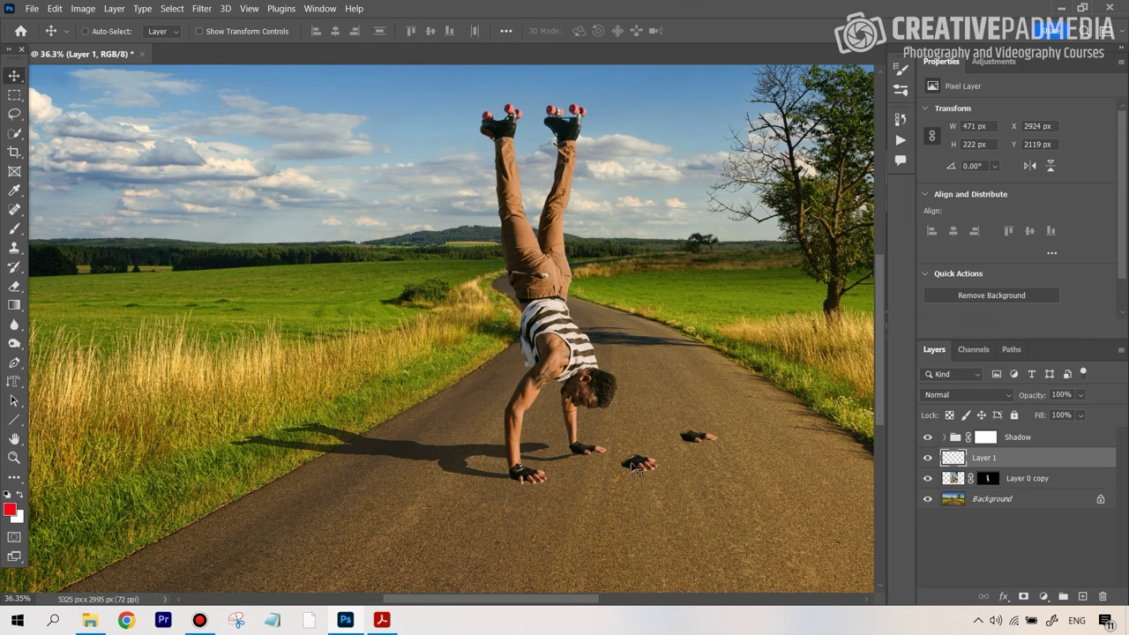
{"action": "key", "text": "ctrl"}
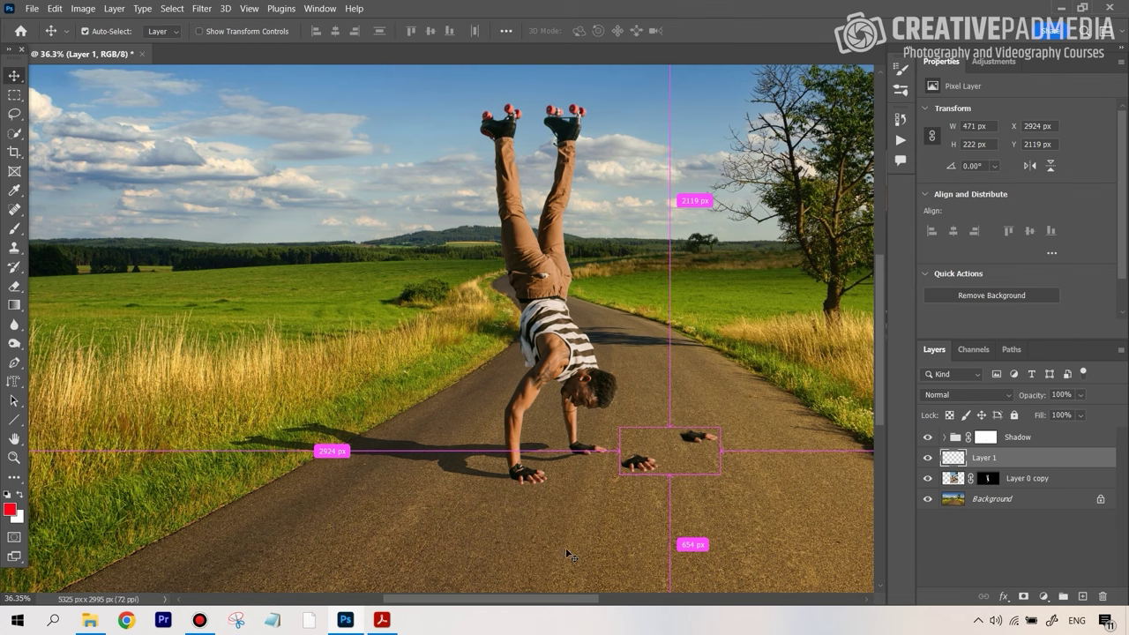
Undo the last move of the pasted hands so they sit back over the skater's original hands
{"action": "key", "text": "ctrl+z"}
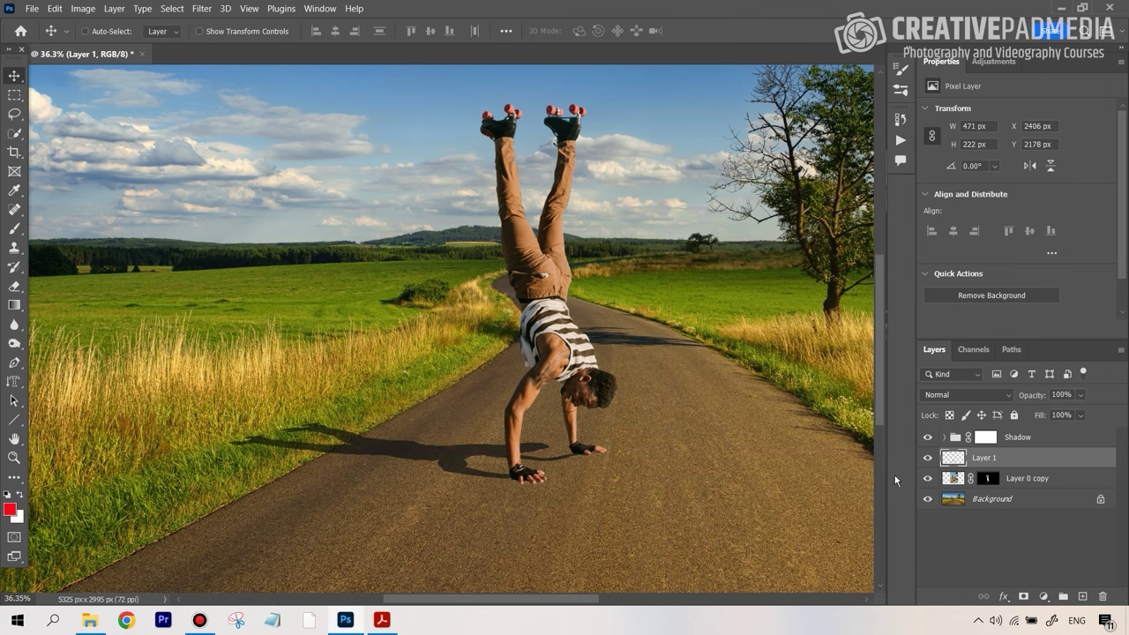
{"action": "key", "text": "z"}
{"action": "left_click_drag", "start_coordinate": [569, 442], "coordinate": [621, 439]}
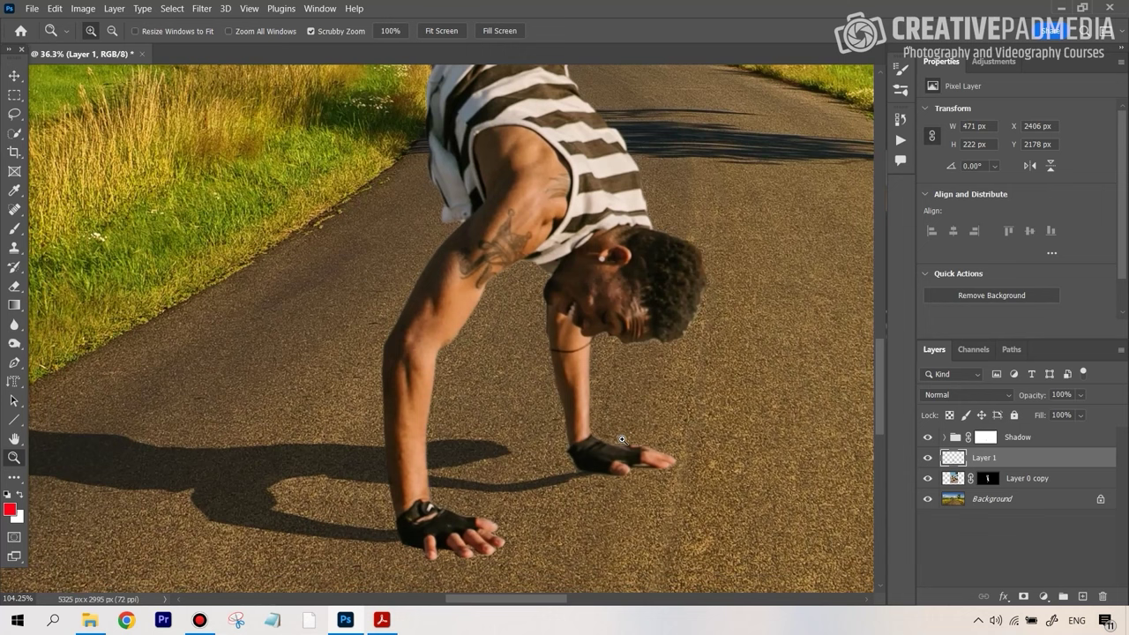
{"action": "key", "text": "v"}
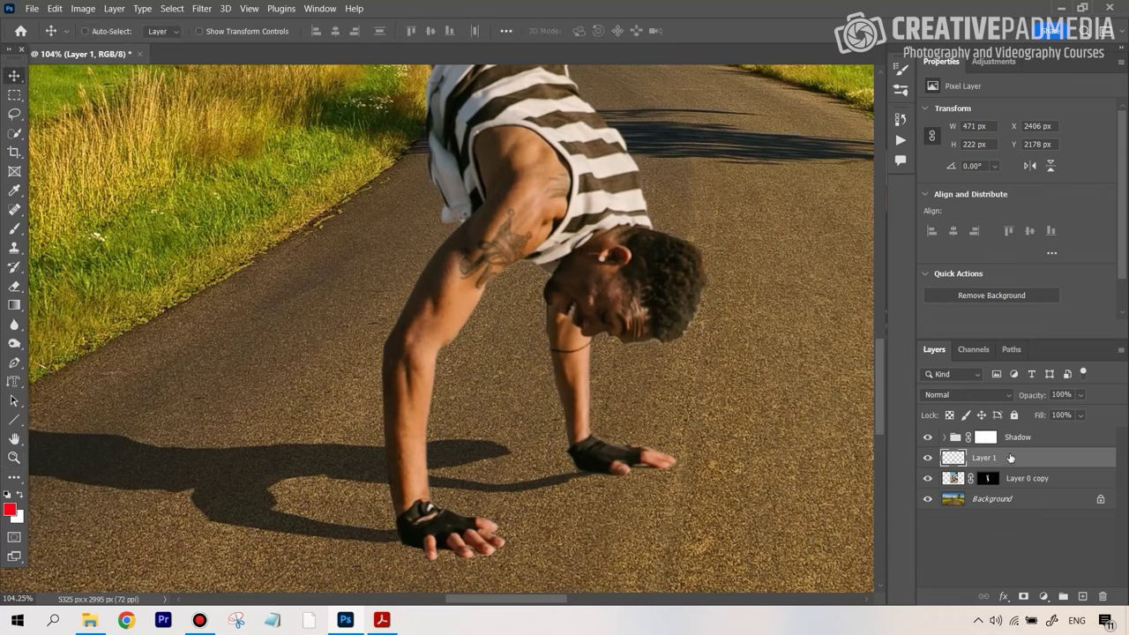
Open the blending options of Layer 1 and enable a Drop Shadow effect on the hands
{"action": "right_click", "coordinate": [986, 457]}
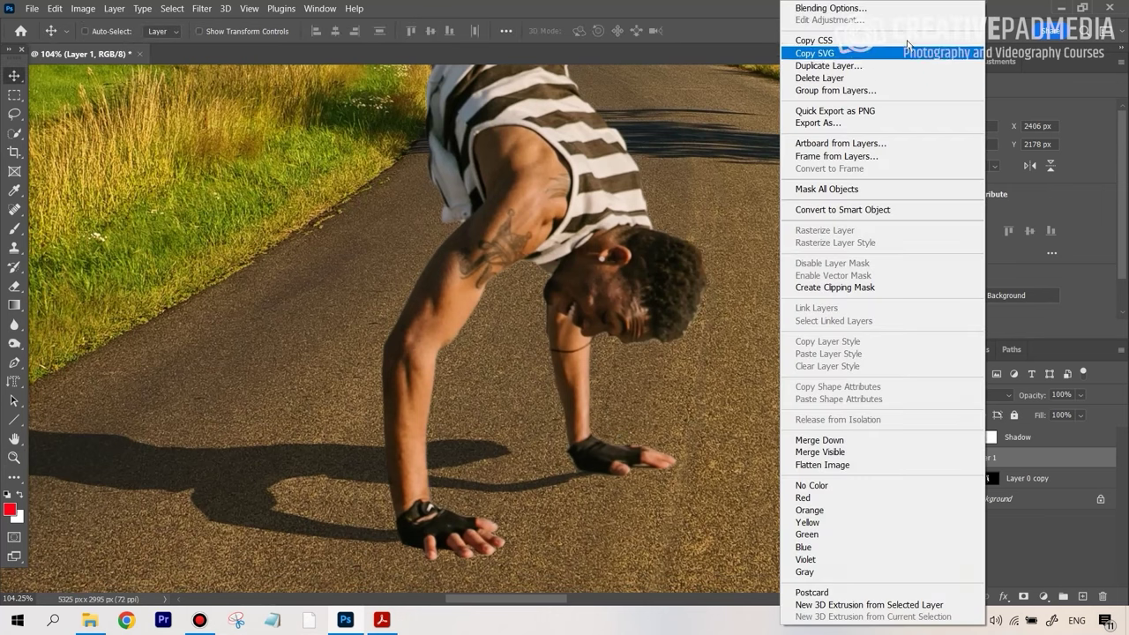
{"action": "left_click", "coordinate": [830, 11]}
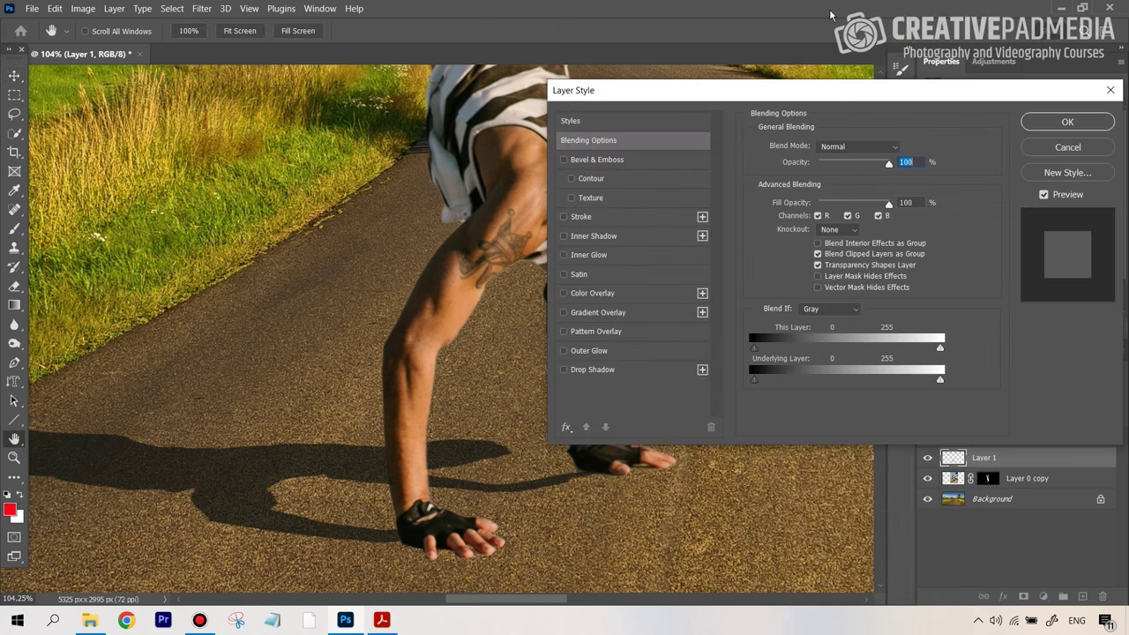
{"action": "left_click_drag", "start_coordinate": [674, 90], "coordinate": [774, 76]}
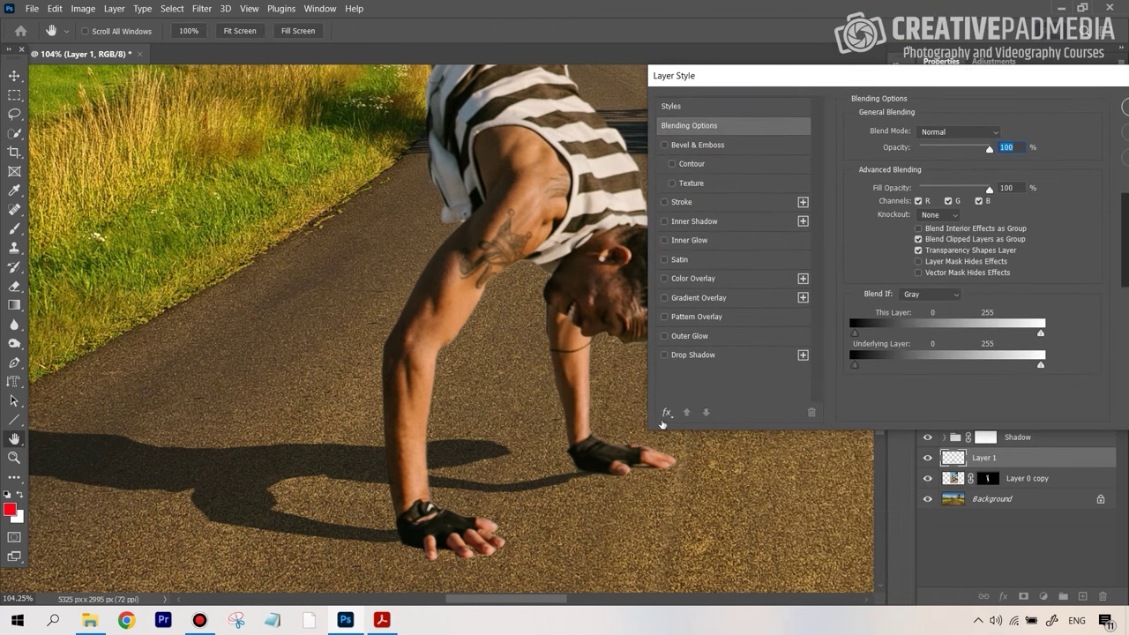
{"action": "left_click", "coordinate": [664, 356]}
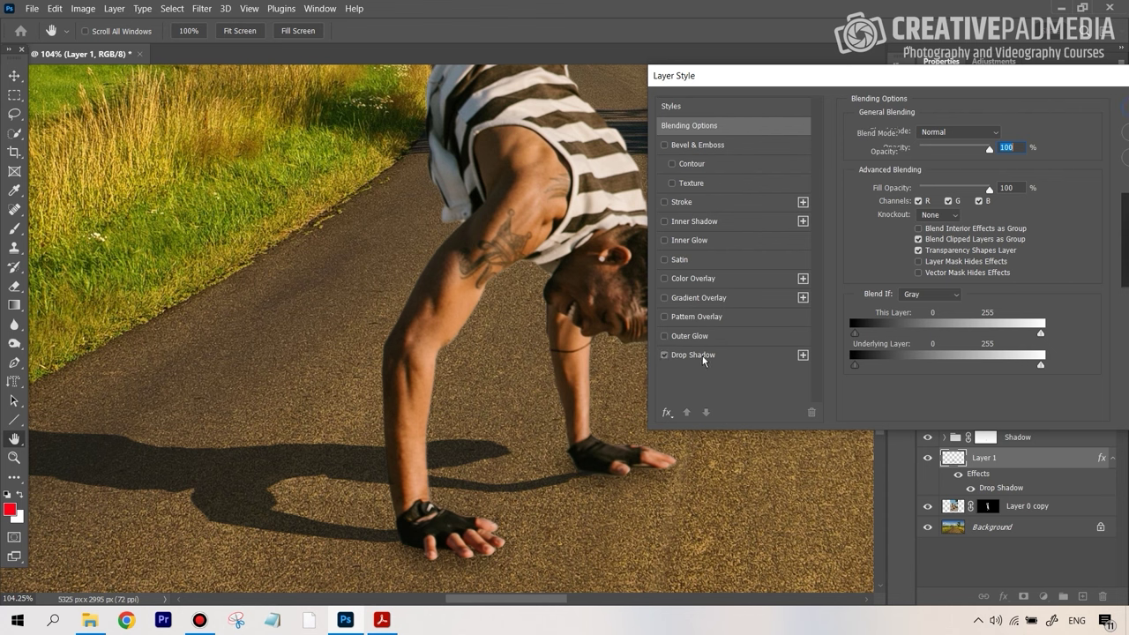
{"action": "left_click", "coordinate": [693, 357]}
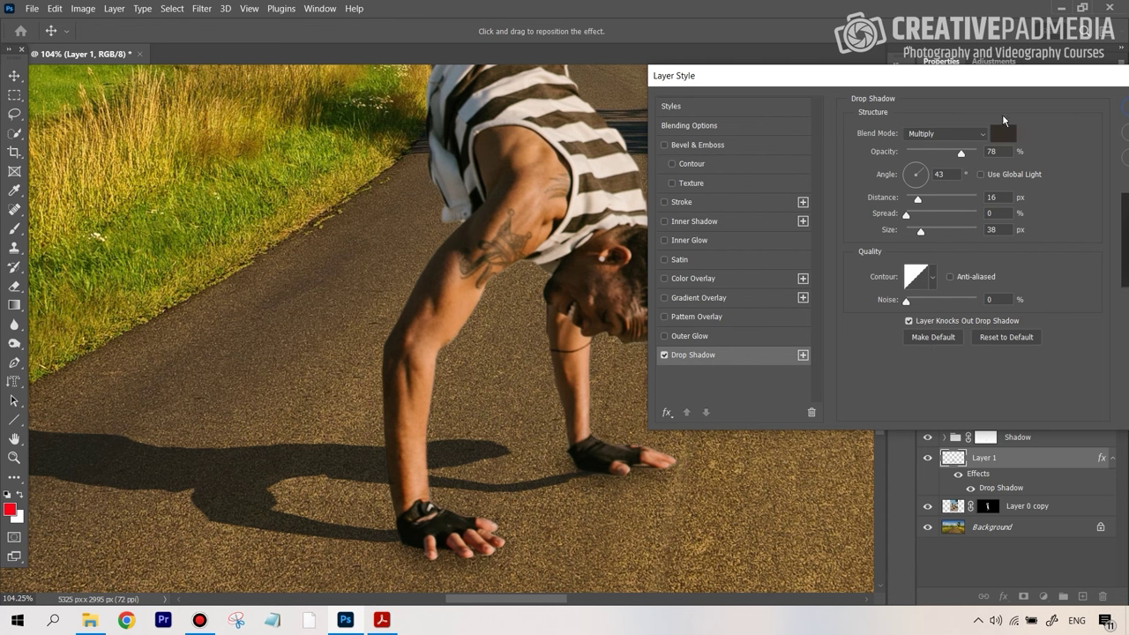
Try a heavy drop shadow at a -57° angle with 45 px distance, 42% spread, 177 px size and 100% opacity
{"action": "left_click_drag", "start_coordinate": [1013, 88], "coordinate": [788, 66]}
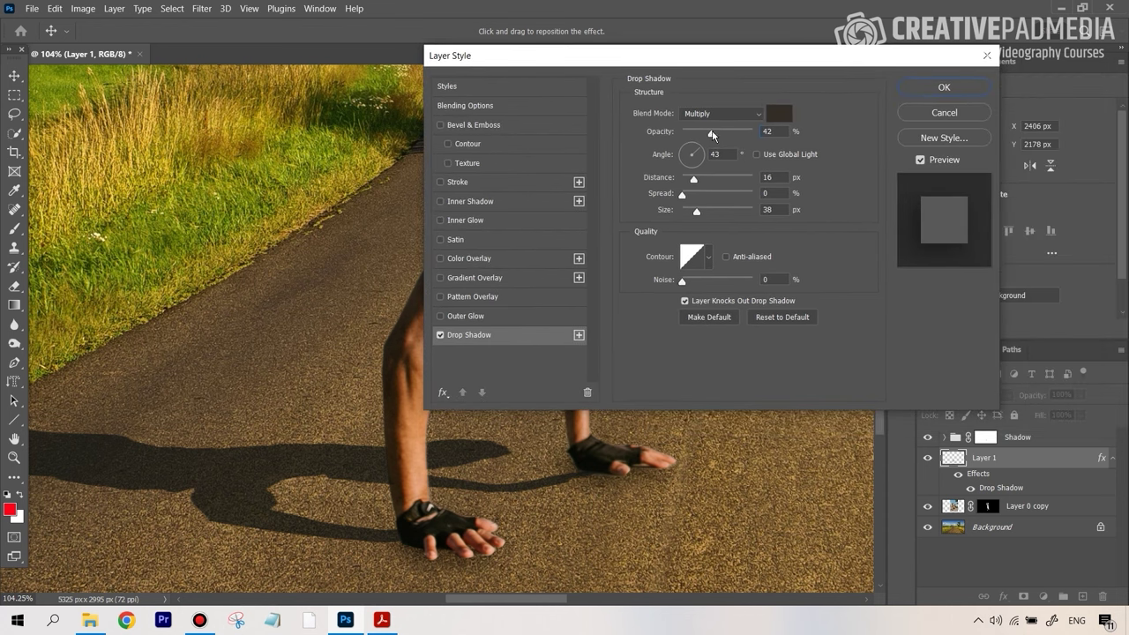
{"action": "left_click", "coordinate": [731, 134]}
{"action": "mouse_move", "coordinate": [706, 184]}
{"action": "left_mouse_down"}
{"action": "mouse_move", "coordinate": [726, 182]}
{"action": "mouse_move", "coordinate": [701, 172]}
{"action": "mouse_move", "coordinate": [706, 180]}
{"action": "left_mouse_up"}
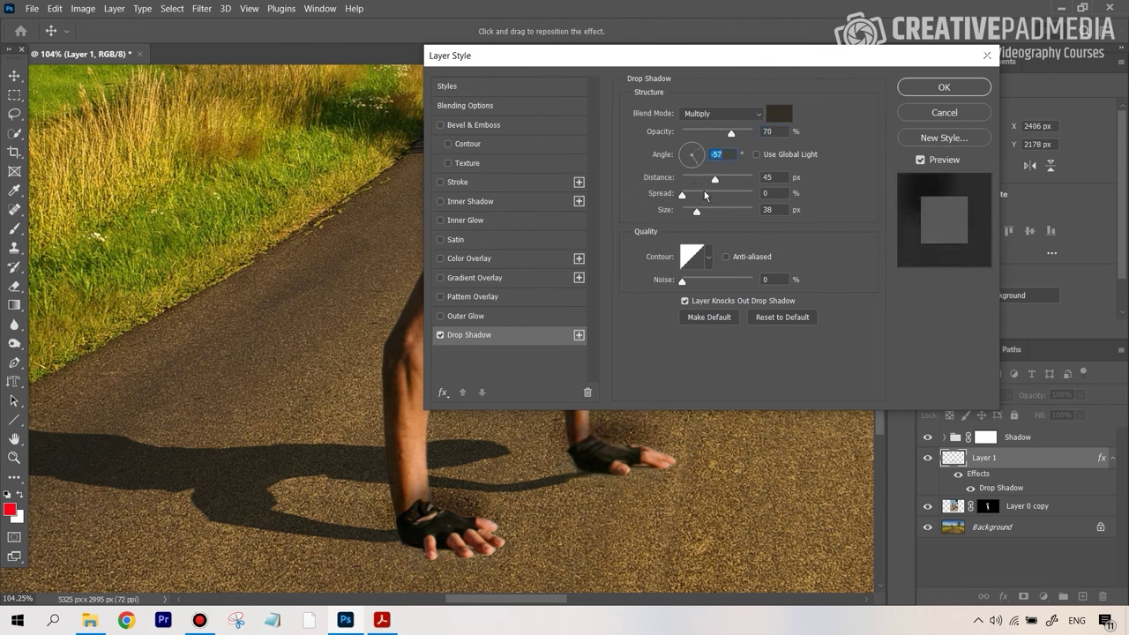
{"action": "left_click", "coordinate": [711, 195]}
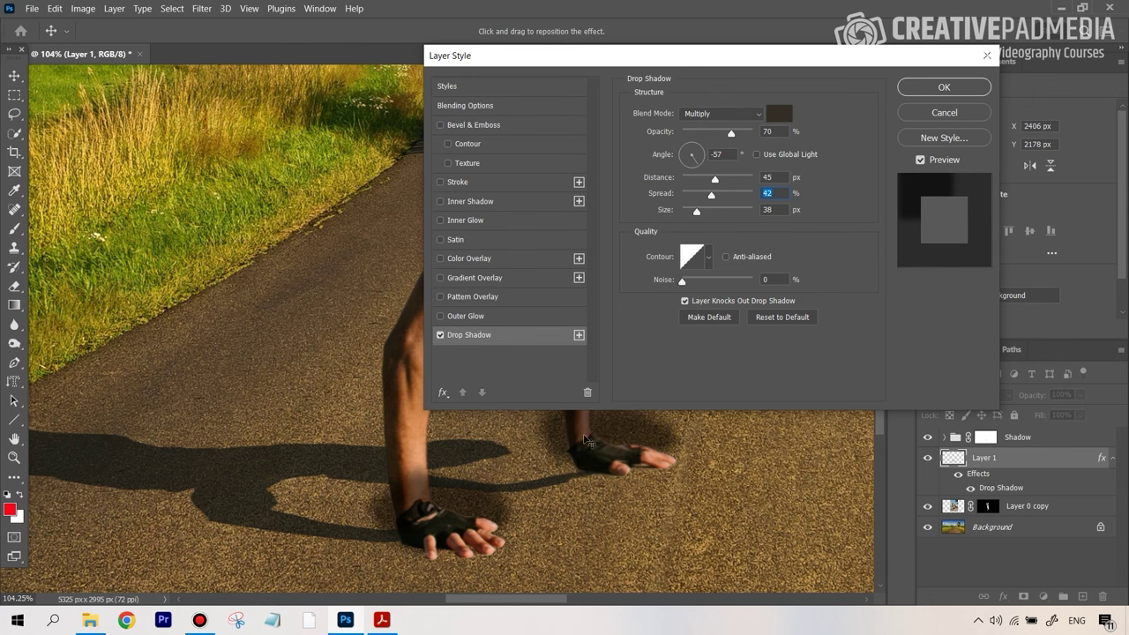
{"action": "left_click", "coordinate": [733, 212]}
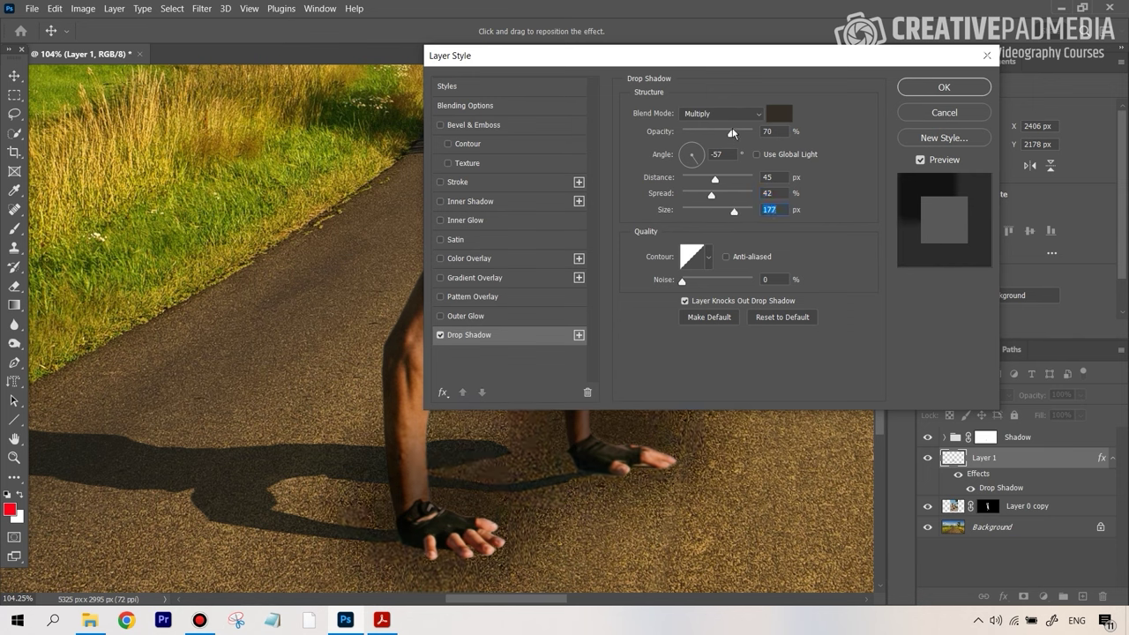
{"action": "left_click_drag", "start_coordinate": [746, 130], "coordinate": [771, 132]}
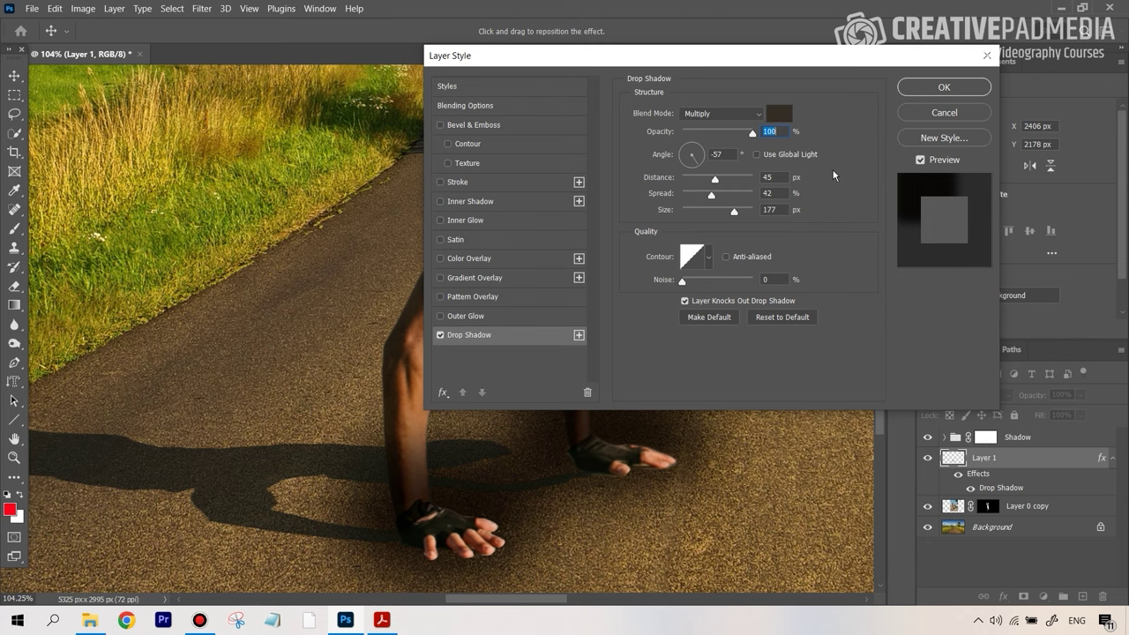
Try a tighter drop shadow at a 0° angle with 20 px distance, 10% spread and 9 px size
{"action": "left_click_drag", "start_coordinate": [754, 65], "coordinate": [773, 35]}
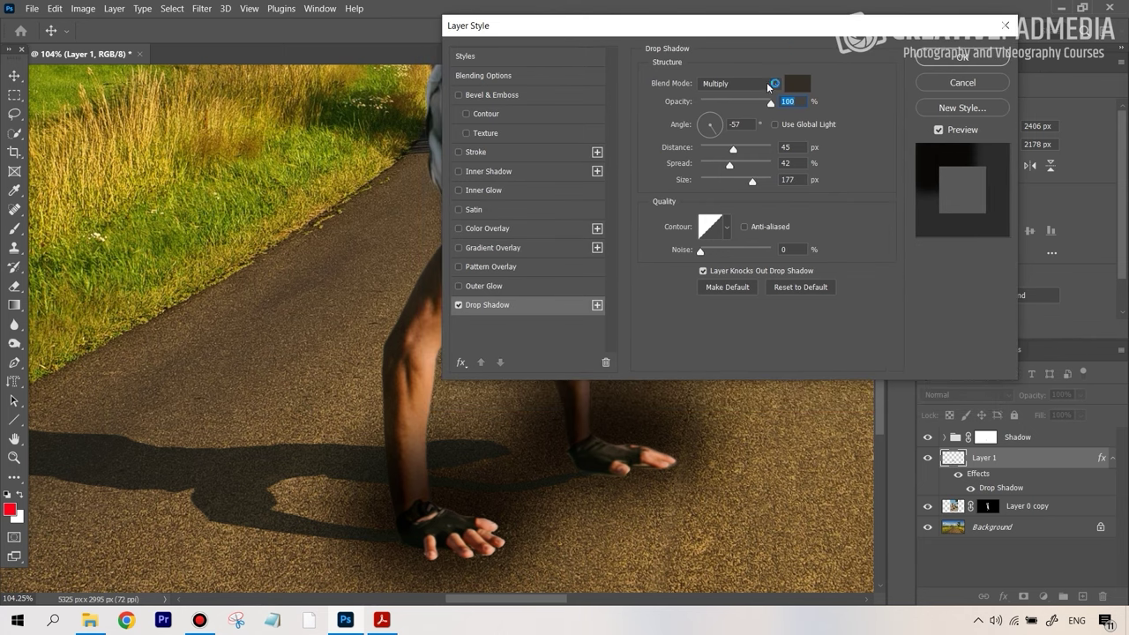
{"action": "left_click_drag", "start_coordinate": [718, 138], "coordinate": [734, 113]}
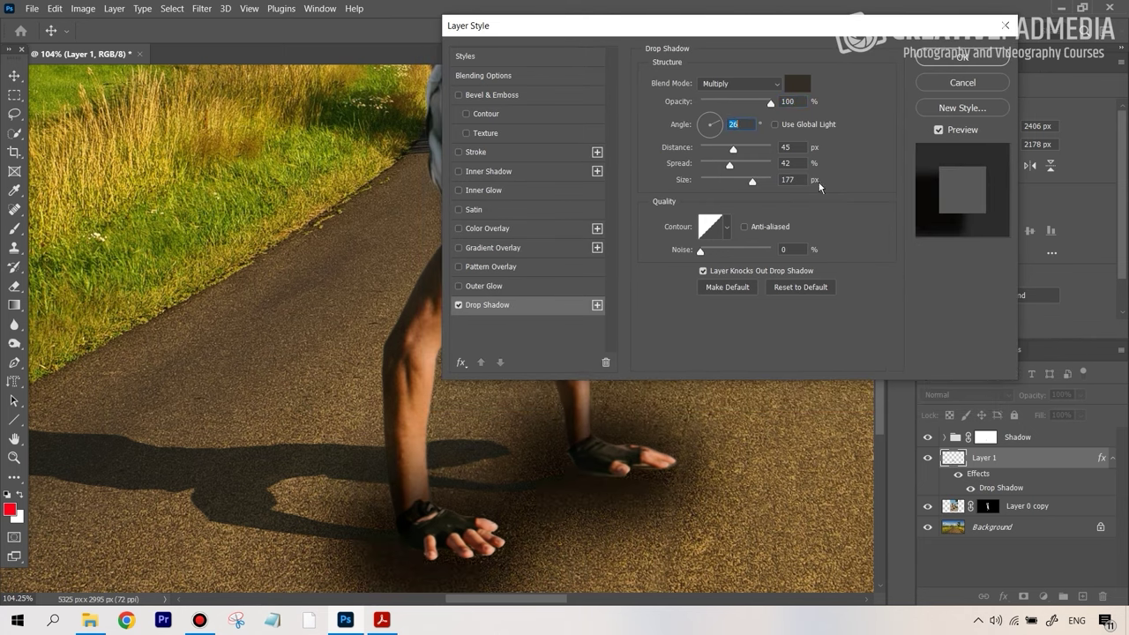
{"action": "left_click", "coordinate": [718, 124]}
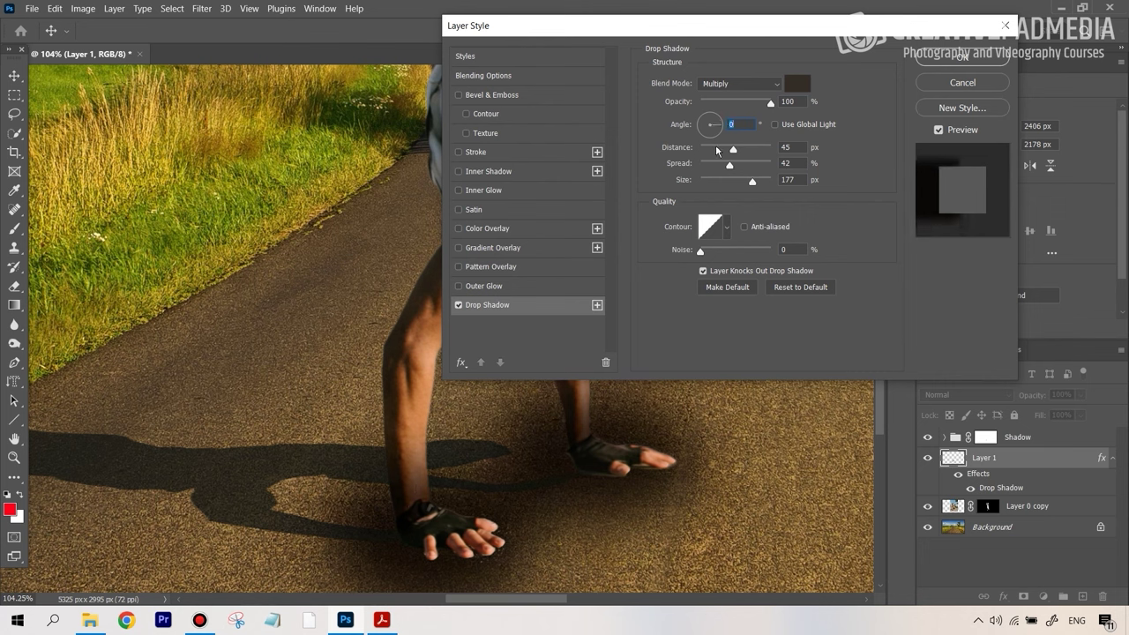
{"action": "left_click", "coordinate": [716, 149]}
{"action": "left_click", "coordinate": [709, 167]}
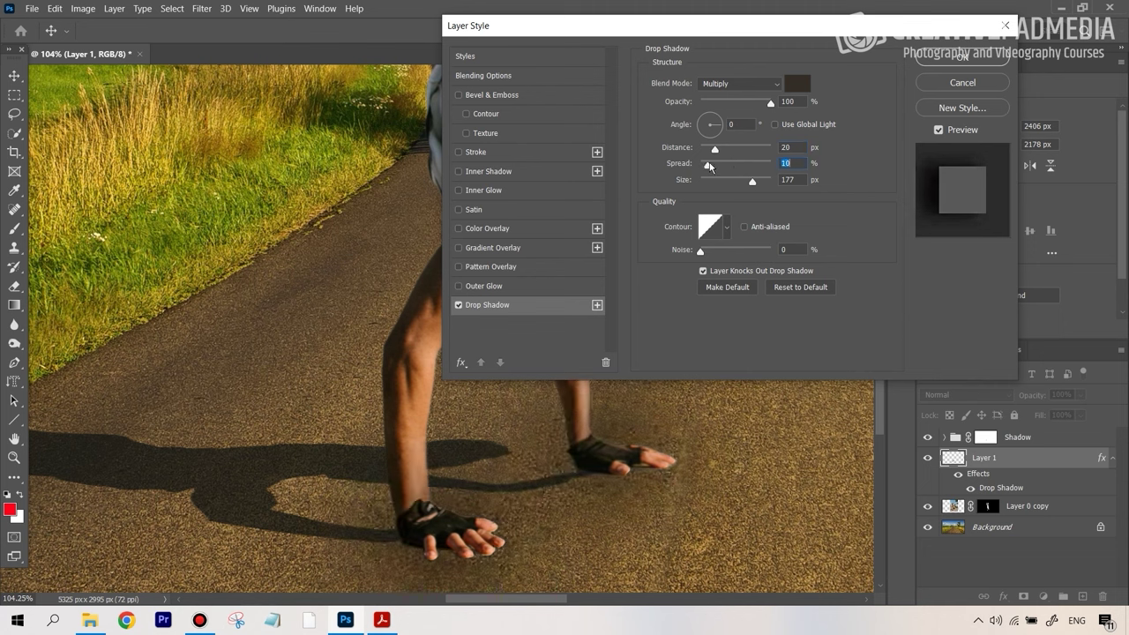
{"action": "left_click", "coordinate": [711, 180]}
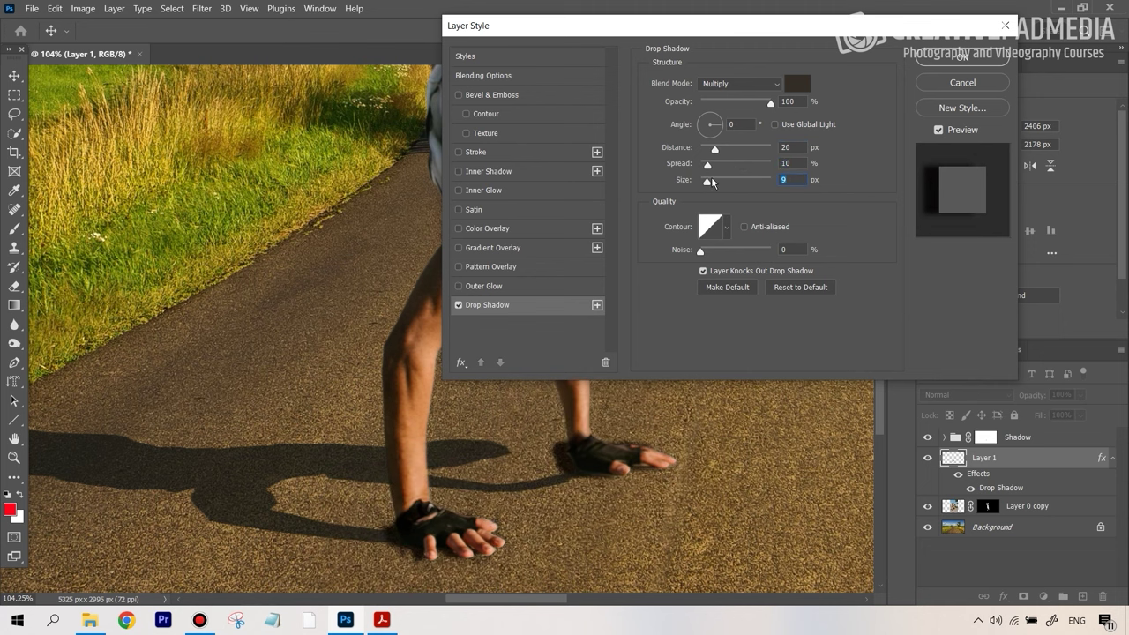
Set the drop shadow's angle to 9°, distance to 12 px, spread to 8% and size to 24 px
{"action": "left_click", "coordinate": [726, 126]}
{"action": "left_click_drag", "start_coordinate": [721, 126], "coordinate": [733, 141]}
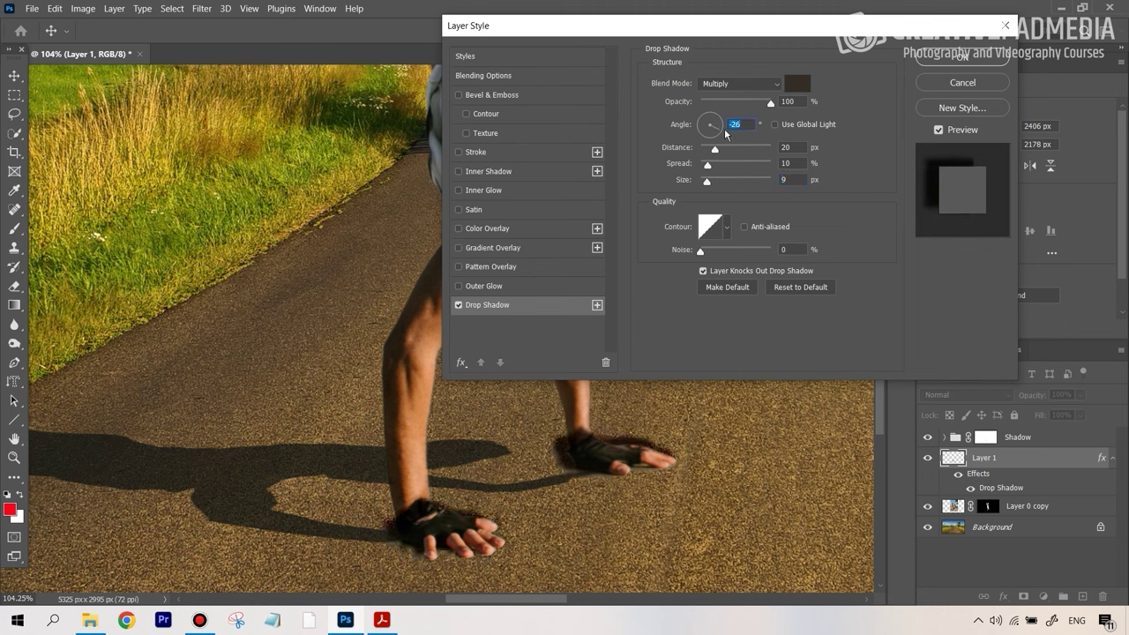
{"action": "type", "text": "0"}
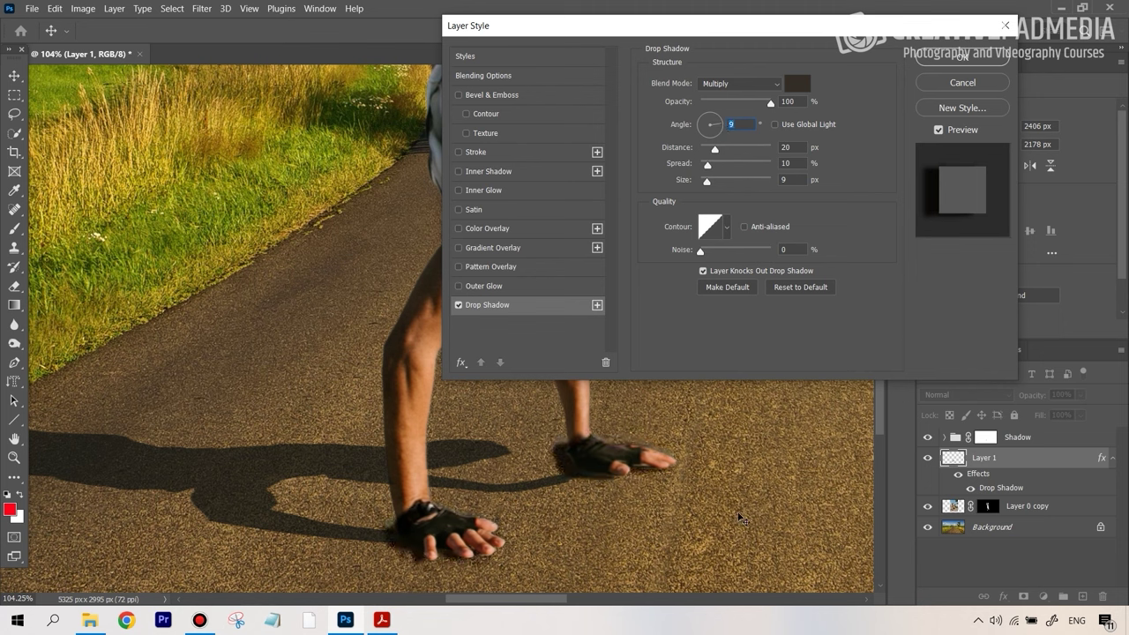
{"action": "mouse_move", "coordinate": [712, 150]}
{"action": "left_mouse_down"}
{"action": "mouse_move", "coordinate": [726, 150]}
{"action": "mouse_move", "coordinate": [710, 149]}
{"action": "left_mouse_up"}
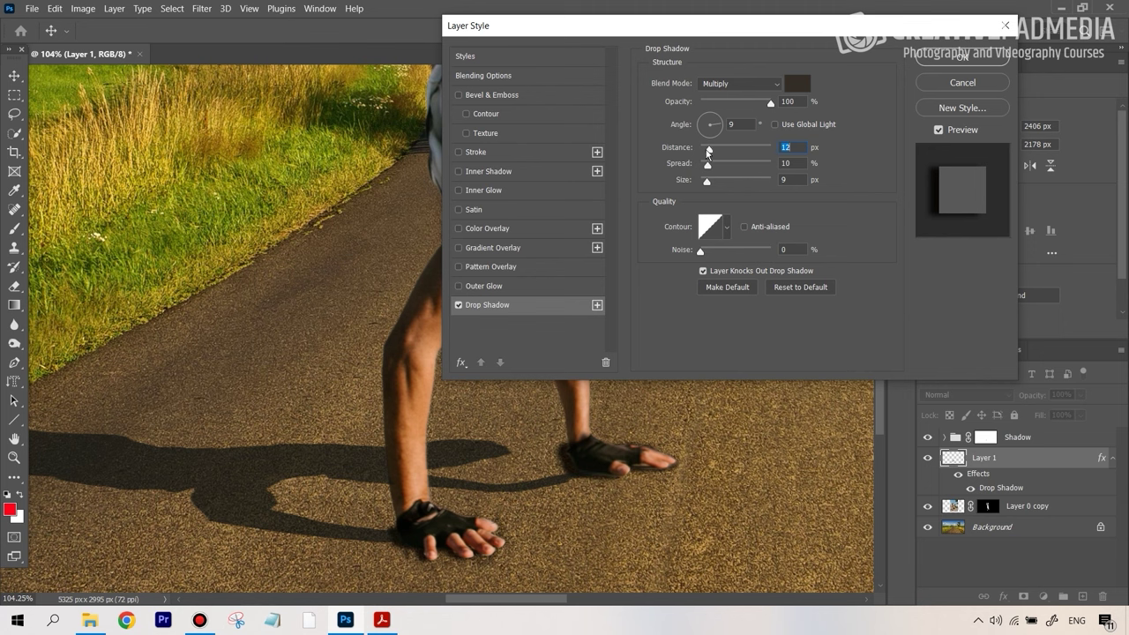
{"action": "mouse_move", "coordinate": [712, 168]}
{"action": "left_mouse_down"}
{"action": "mouse_move", "coordinate": [739, 164]}
{"action": "mouse_move", "coordinate": [707, 165]}
{"action": "left_mouse_up"}
{"action": "left_click", "coordinate": [706, 164]}
{"action": "mouse_move", "coordinate": [707, 182]}
{"action": "left_mouse_down"}
{"action": "mouse_move", "coordinate": [719, 185]}
{"action": "mouse_move", "coordinate": [712, 193]}
{"action": "left_mouse_up"}
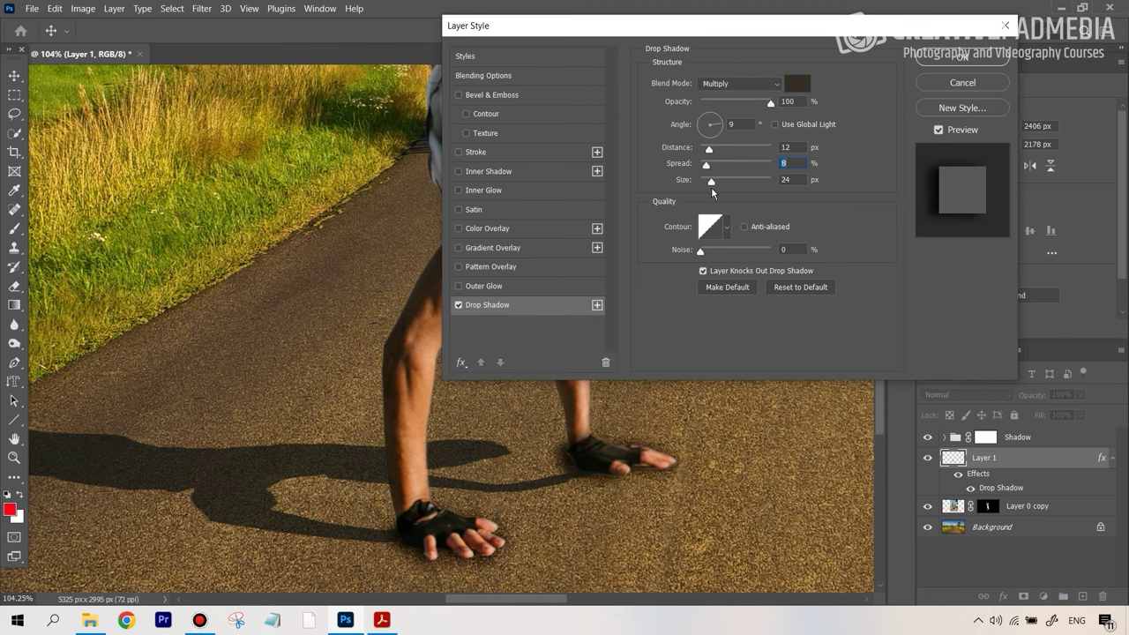
{"action": "key", "text": "Tab"}
Lower the drop shadow's opacity to soften it around the hands, and apply the layer style
{"action": "left_click", "coordinate": [718, 105]}
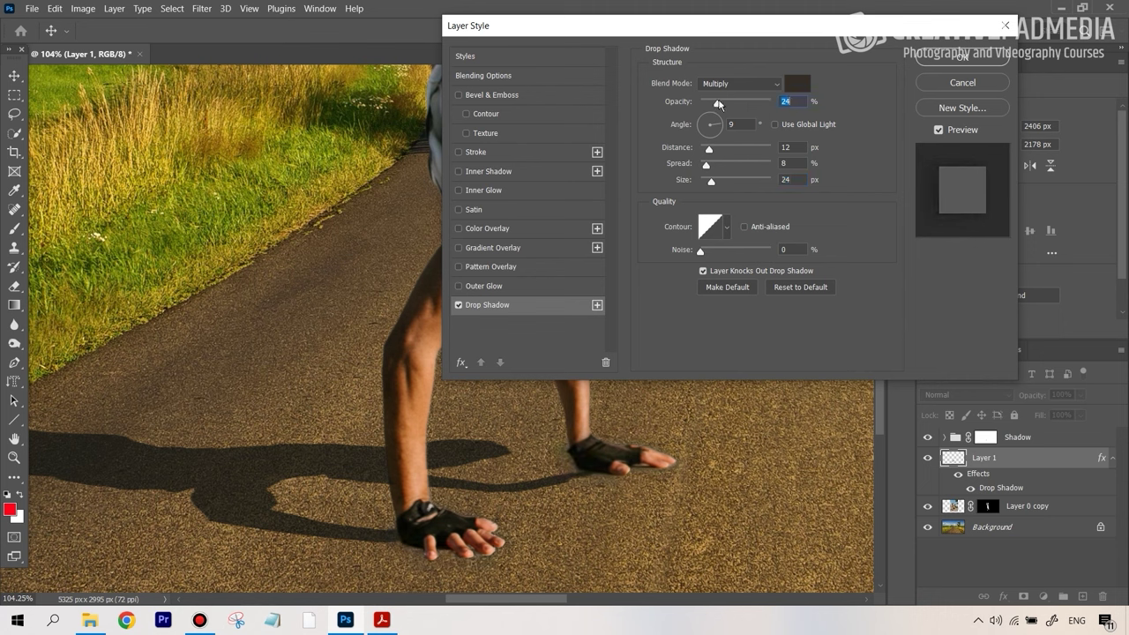
{"action": "left_click", "coordinate": [701, 101]}
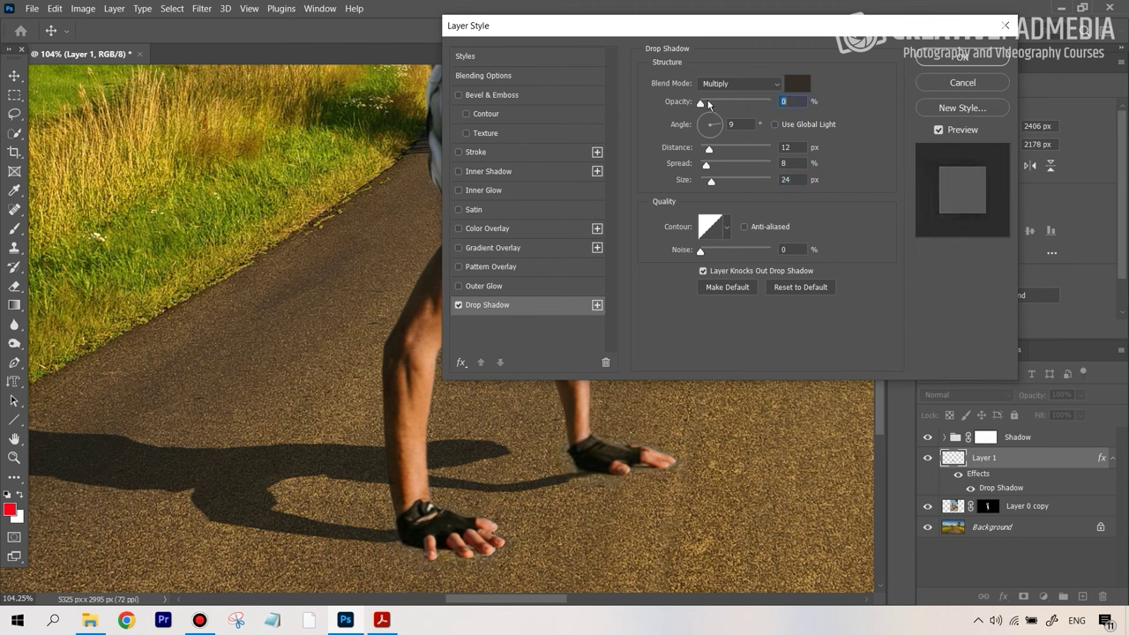
{"action": "left_click_drag", "start_coordinate": [715, 103], "coordinate": [717, 104]}
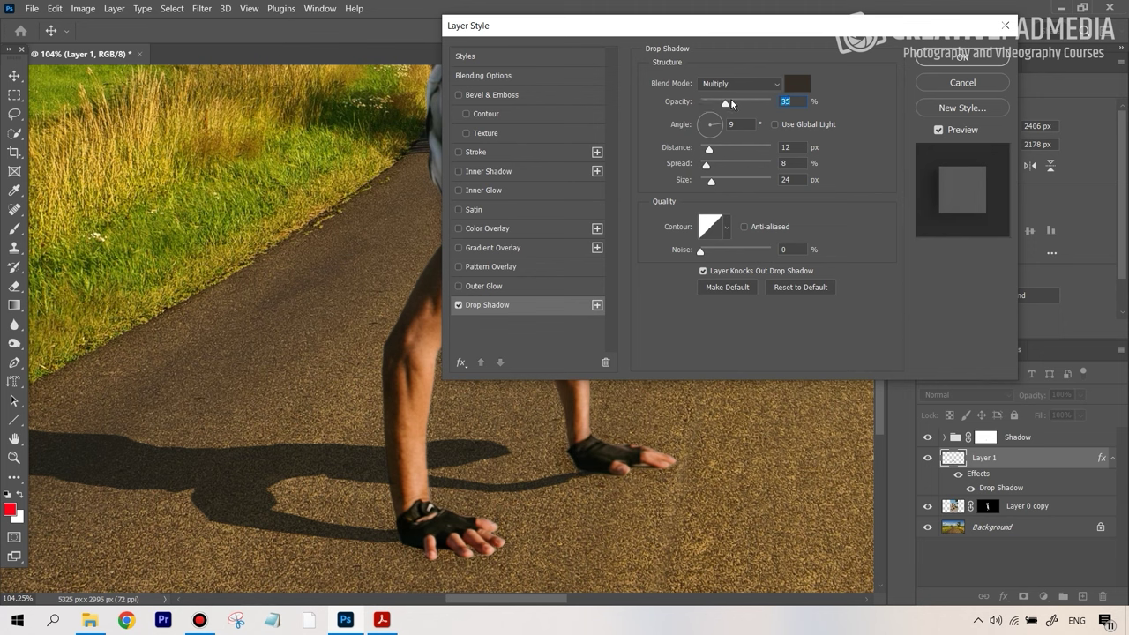
{"action": "left_click", "coordinate": [731, 104]}
{"action": "left_click", "coordinate": [954, 58]}
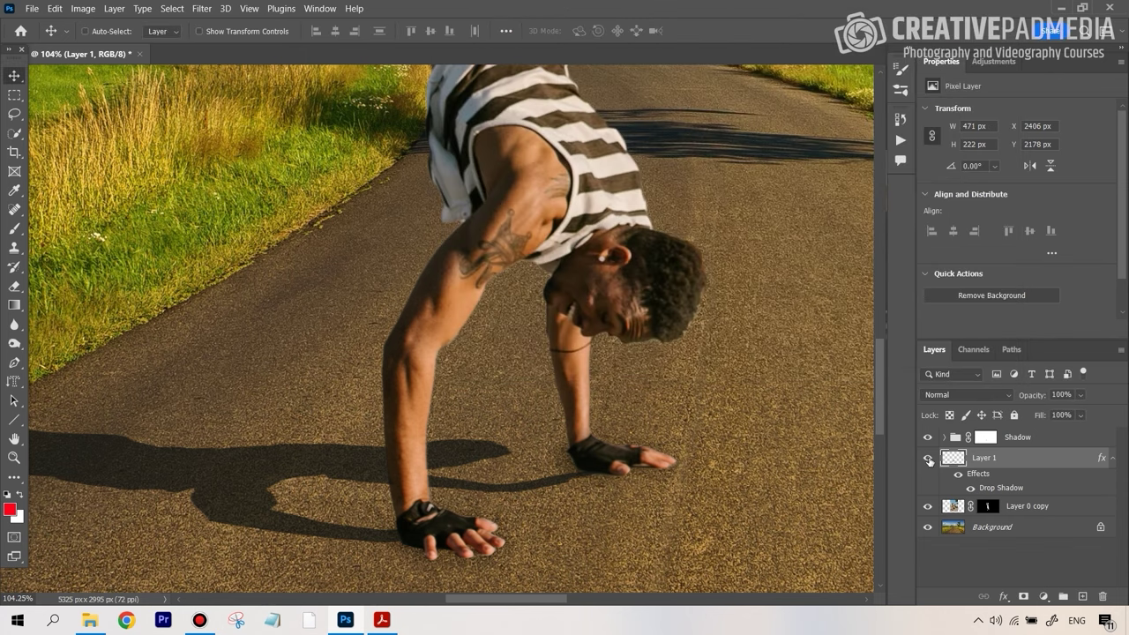
Compare the hands with and without the drop shadow by toggling the visibility of Layer 1
{"action": "left_click", "coordinate": [928, 461]}
{"action": "left_click", "coordinate": [929, 460]}
{"action": "left_click", "coordinate": [928, 460]}
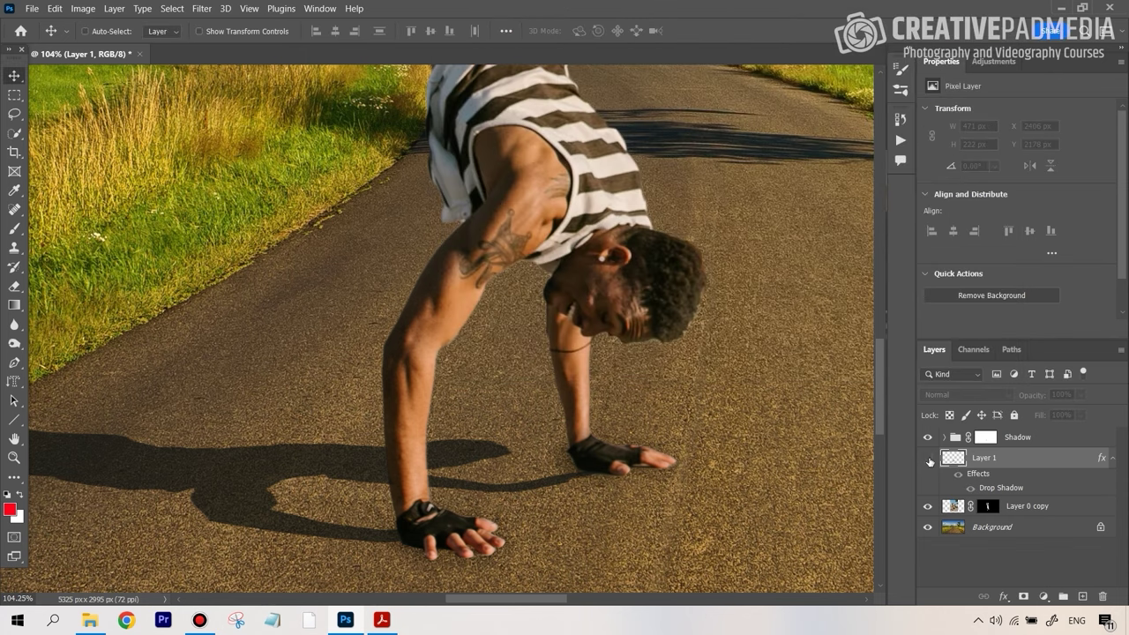
{"action": "left_click", "coordinate": [928, 460]}
{"action": "left_click", "coordinate": [928, 460]}
{"action": "left_click", "coordinate": [928, 460]}
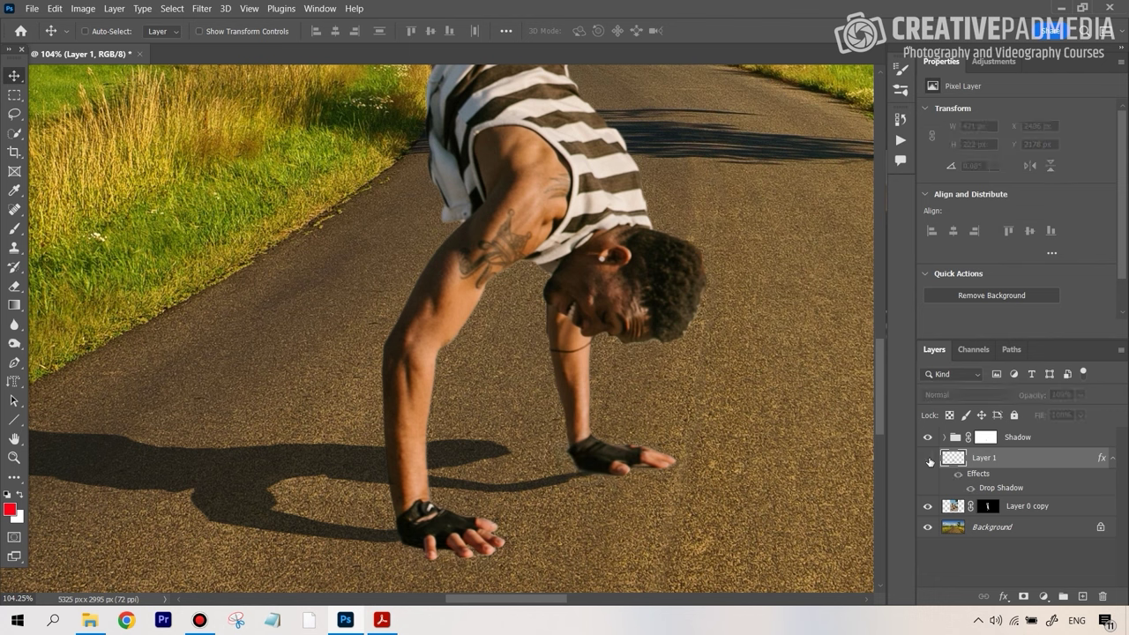
{"action": "left_click", "coordinate": [929, 461]}
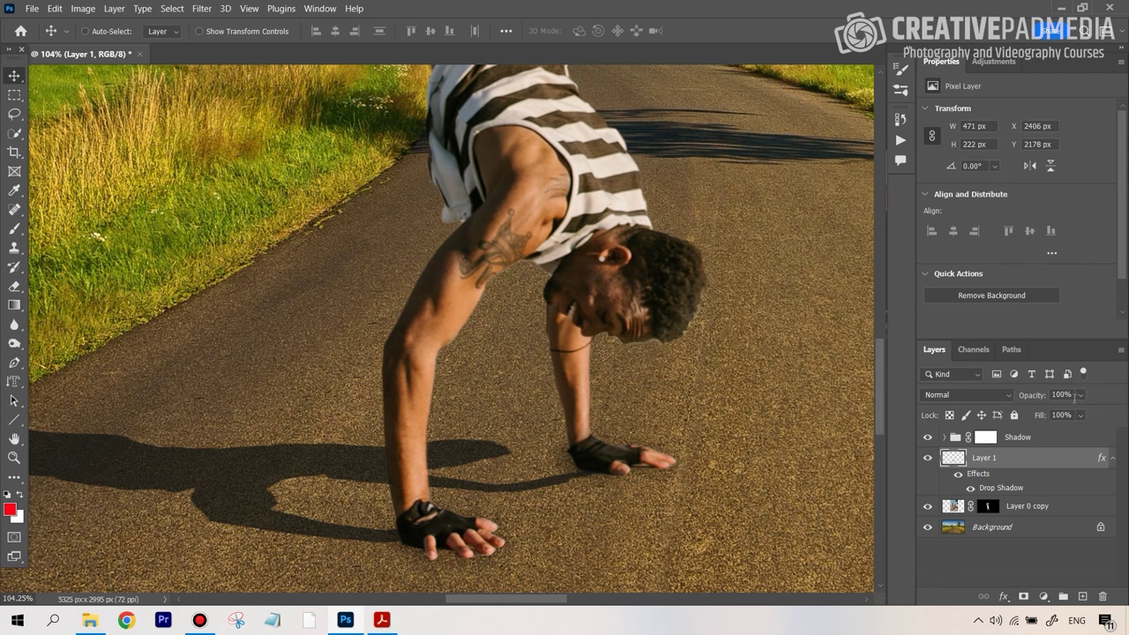
Rename Layer 1 as Palm Shadow
{"action": "double_click", "coordinate": [984, 457]}
{"action": "type", "text": "Parri"}
{"action": "key", "text": "Return"}
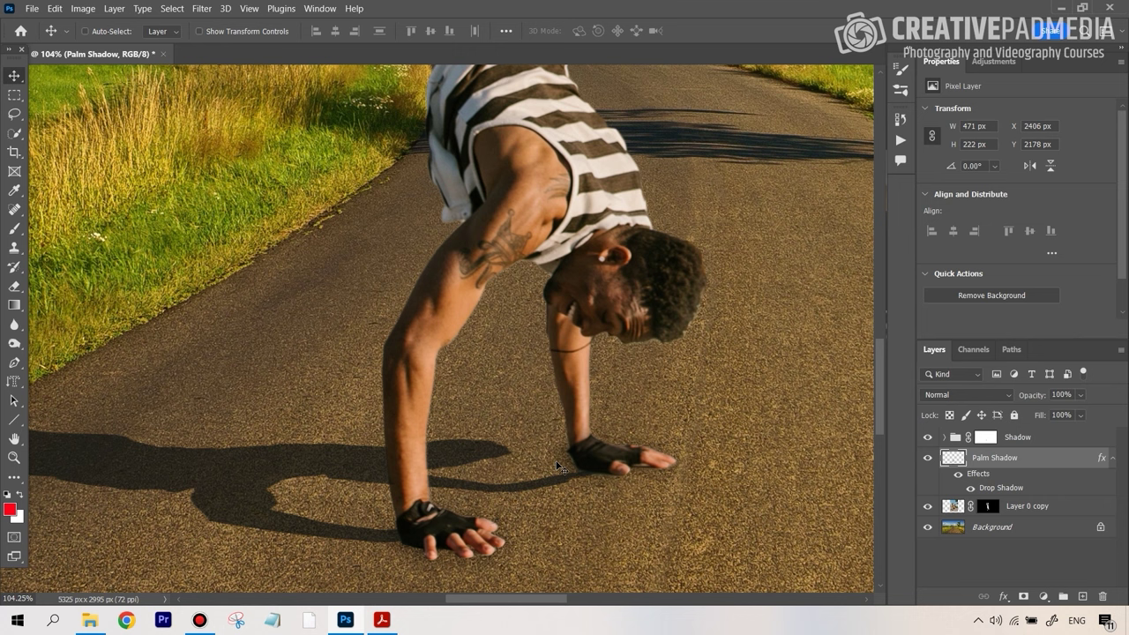
Try a slightly reduced opacity on the Palm Shadow layer and compare the result with the layer hidden
{"action": "left_click", "coordinate": [1079, 396]}
{"action": "left_click", "coordinate": [1072, 412]}
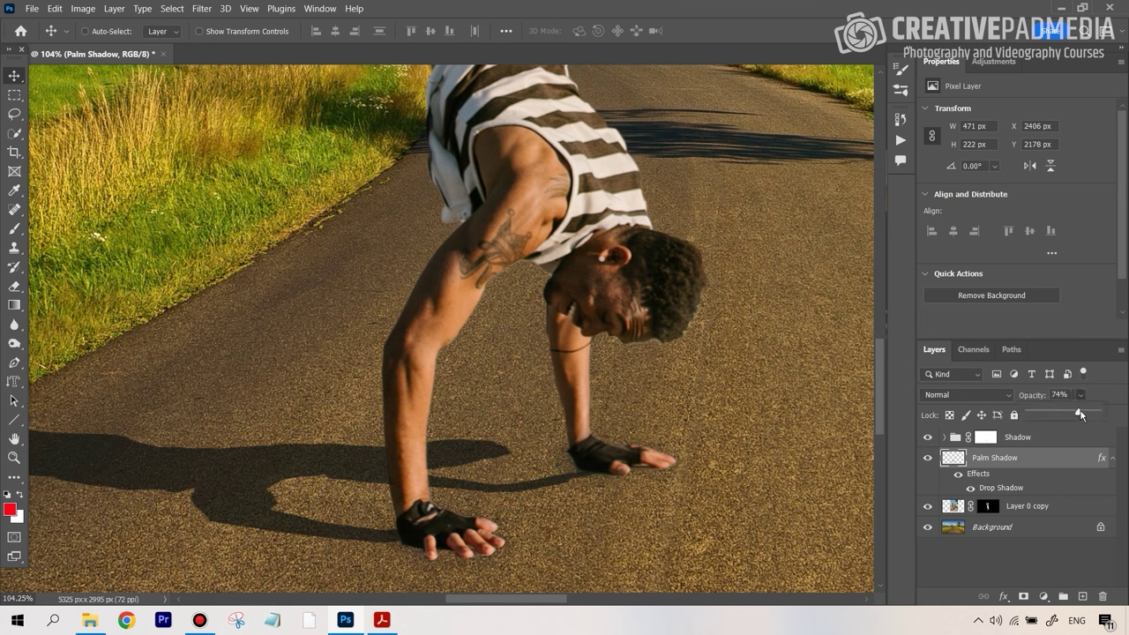
{"action": "left_click_drag", "start_coordinate": [1080, 414], "coordinate": [1088, 413]}
{"action": "left_click", "coordinate": [926, 458]}
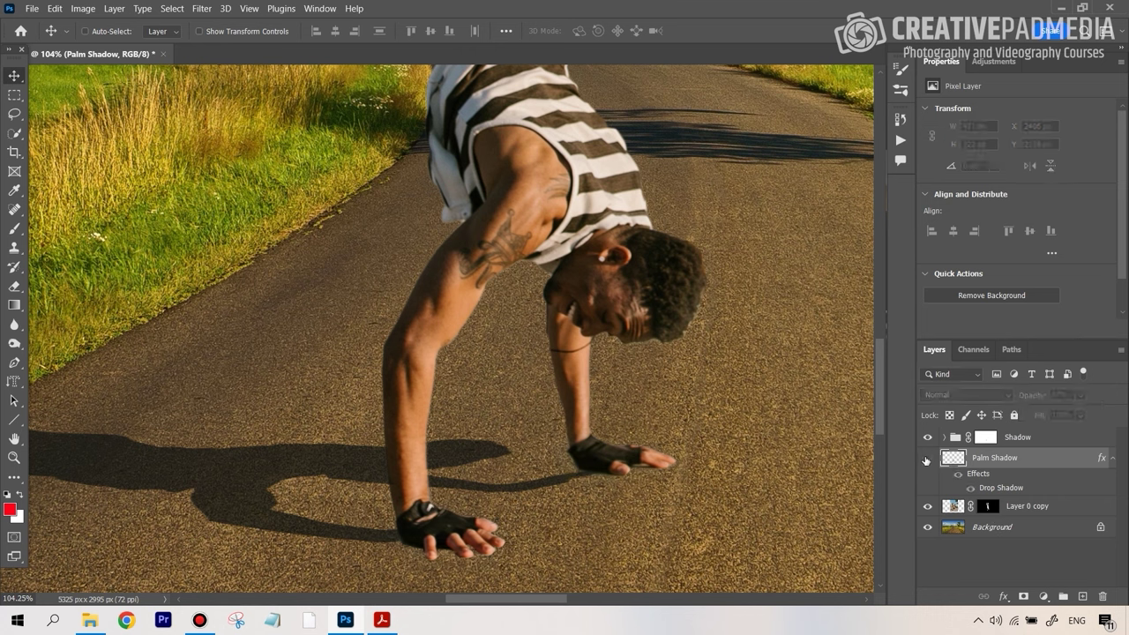
{"action": "left_click", "coordinate": [926, 458]}
{"action": "left_click", "coordinate": [926, 459]}
{"action": "left_click", "coordinate": [926, 458]}
Fine-tune the Palm Shadow layer's opacity, checking 71% against the hidden layer and reducing it to 61%
{"action": "left_click", "coordinate": [1080, 395]}
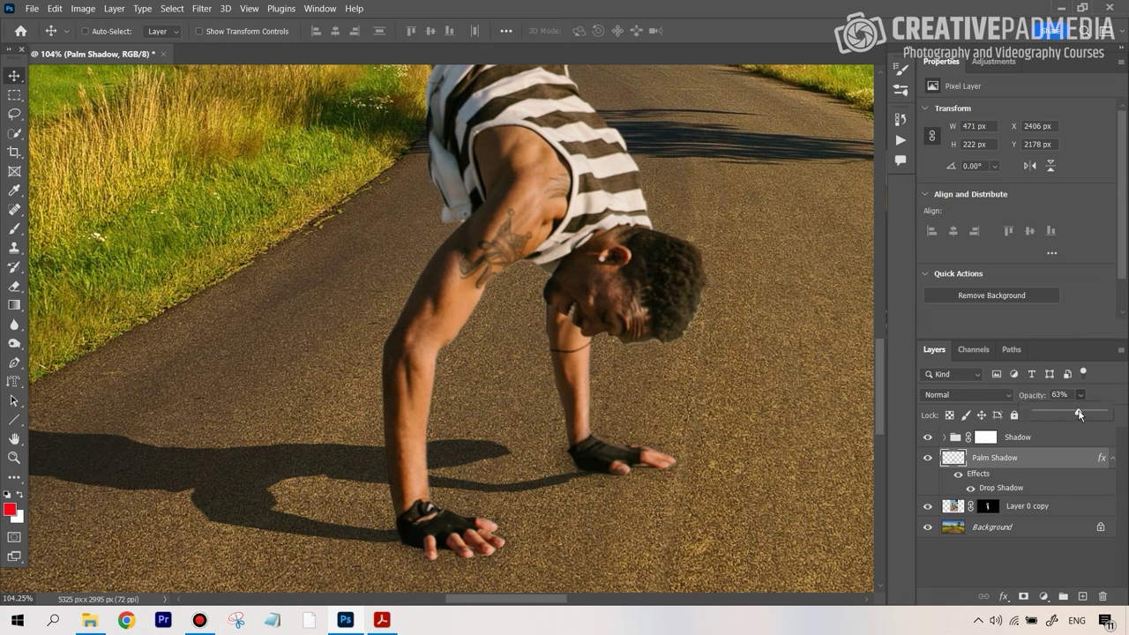
{"action": "left_click_drag", "start_coordinate": [1079, 414], "coordinate": [1083, 415]}
{"action": "left_click", "coordinate": [928, 458]}
{"action": "left_click", "coordinate": [926, 456]}
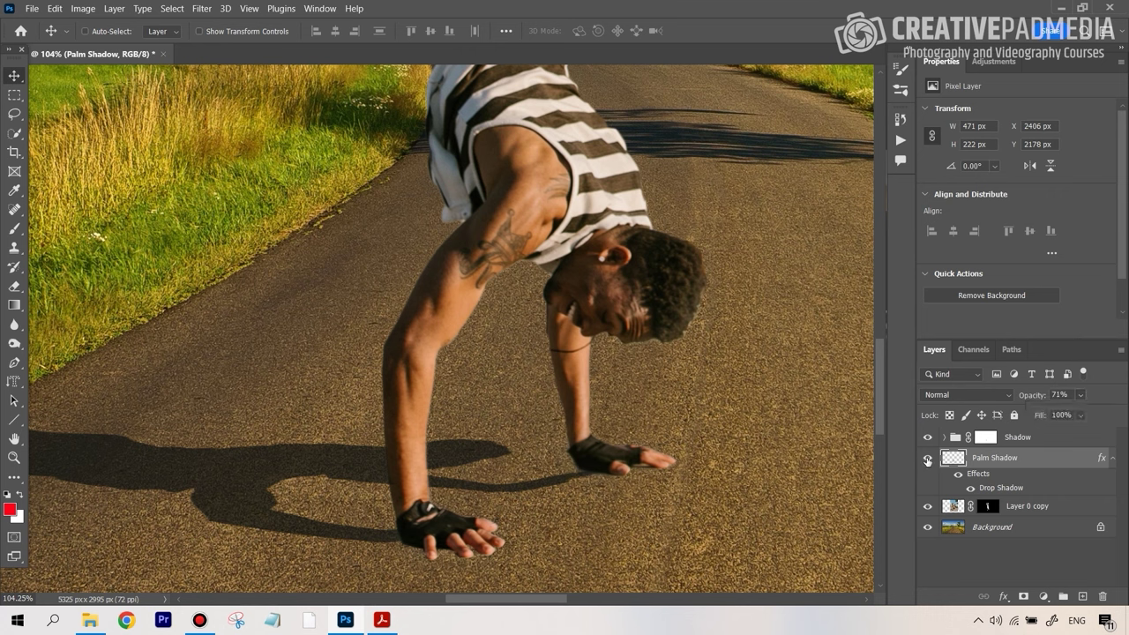
{"action": "left_click", "coordinate": [1080, 395]}
{"action": "left_click_drag", "start_coordinate": [1093, 412], "coordinate": [1087, 418]}
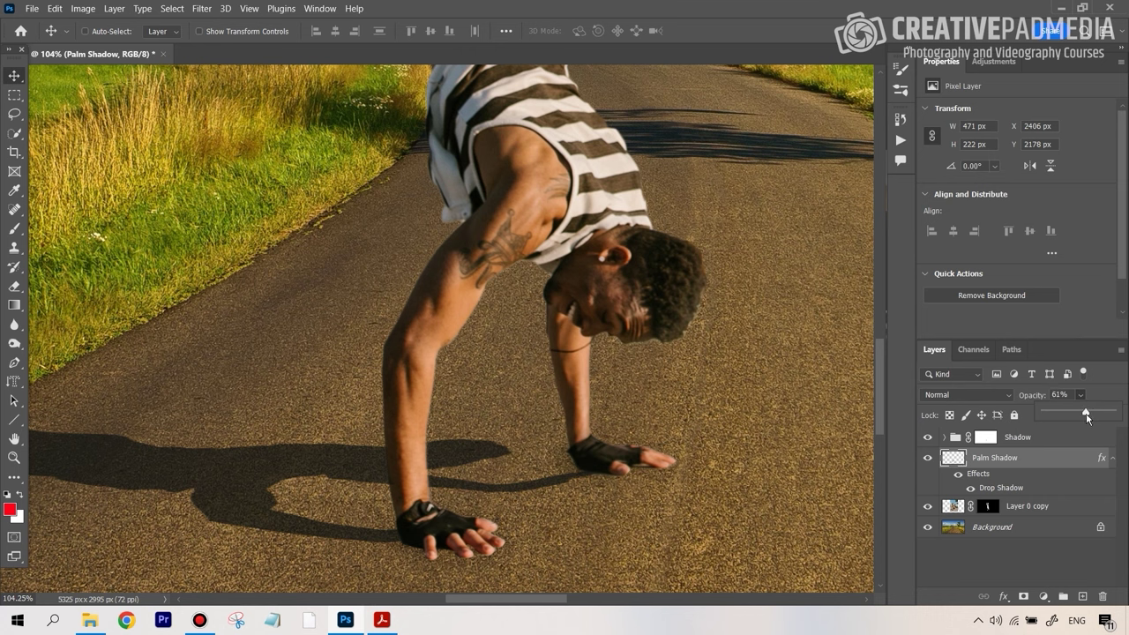
Compare the hands with and without the Palm Shadow layer by toggling its visibility, finishing on the full composite
{"action": "left_click", "coordinate": [926, 457]}
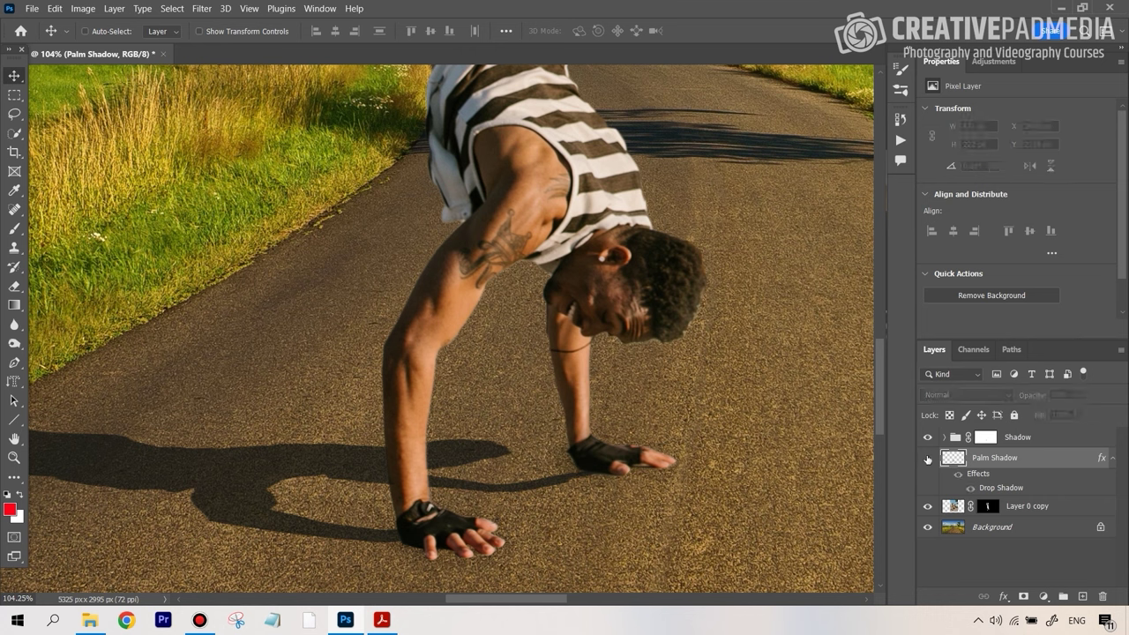
{"action": "left_click", "coordinate": [926, 458]}
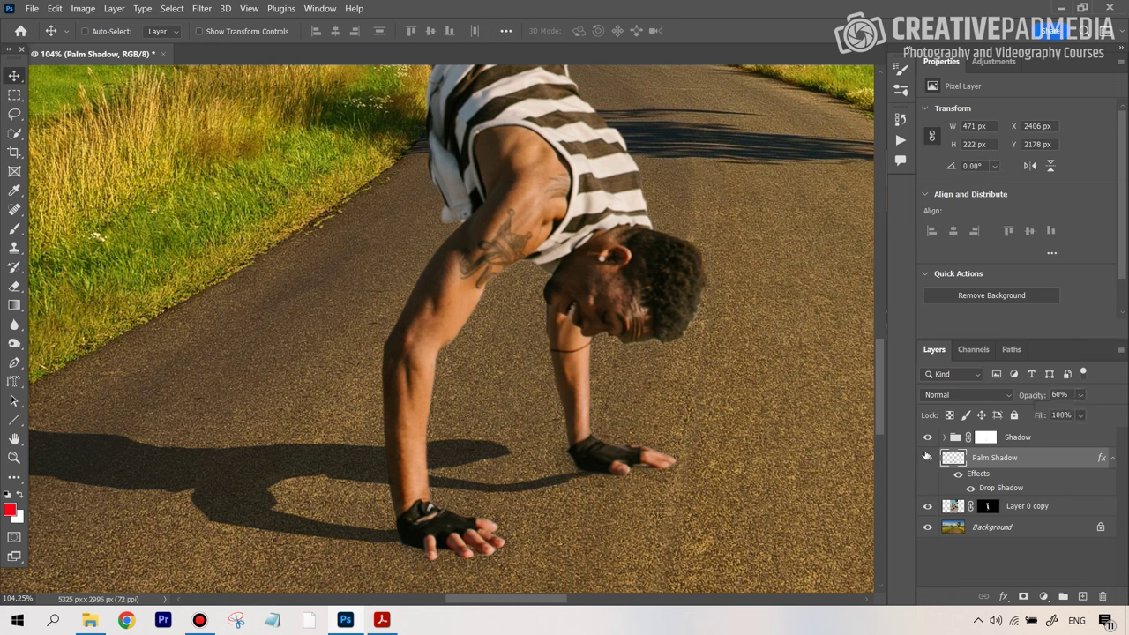
{"action": "left_click", "coordinate": [927, 458]}
{"action": "left_click", "coordinate": [927, 458]}
{"action": "left_click", "coordinate": [927, 458]}
{"action": "left_click", "coordinate": [927, 457]}
{"action": "left_click", "coordinate": [927, 458]}
{"action": "left_click", "coordinate": [927, 458]}
{"action": "key", "text": "ctrl+0"}
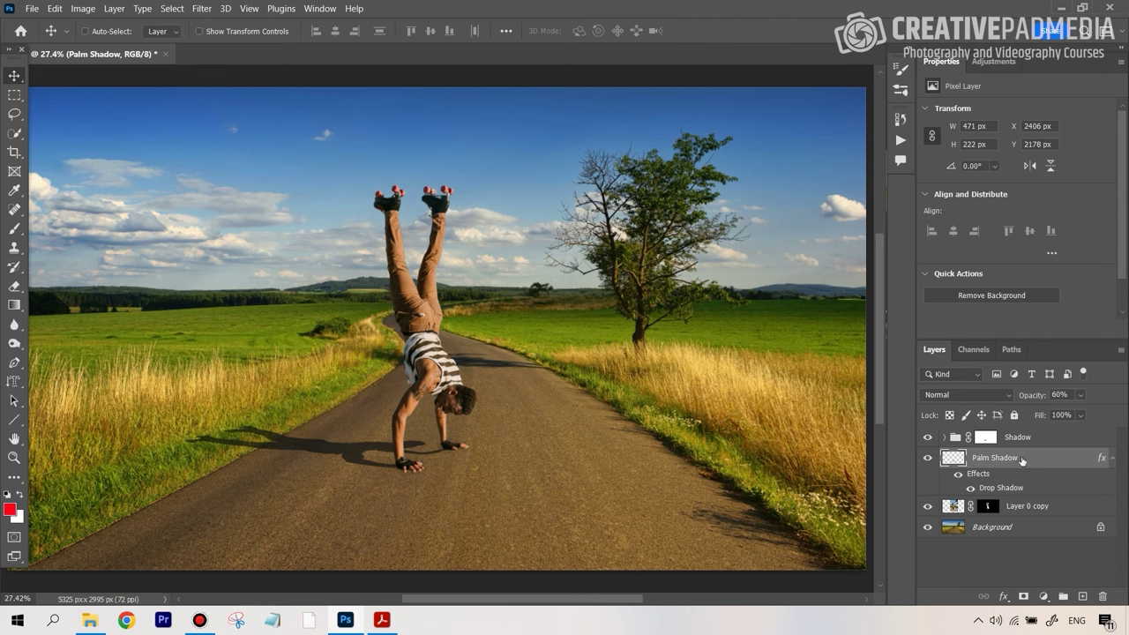
Move the Palm Shadow layer into the Shadow group and check the group's contents
{"action": "left_click_drag", "start_coordinate": [1016, 459], "coordinate": [1039, 438]}
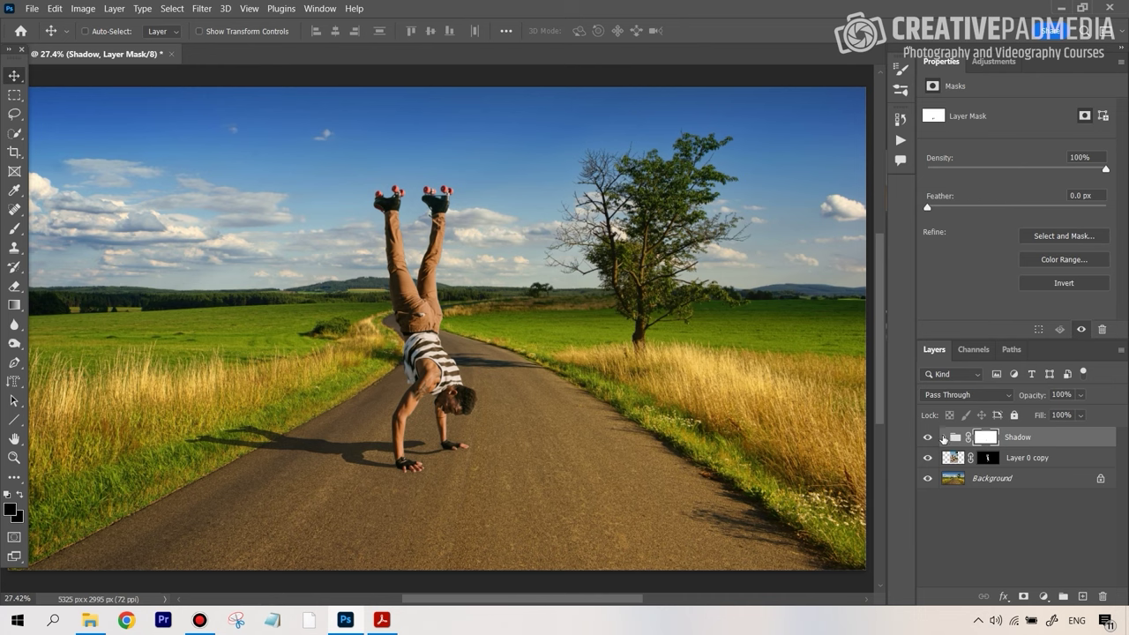
{"action": "left_click", "coordinate": [944, 437]}
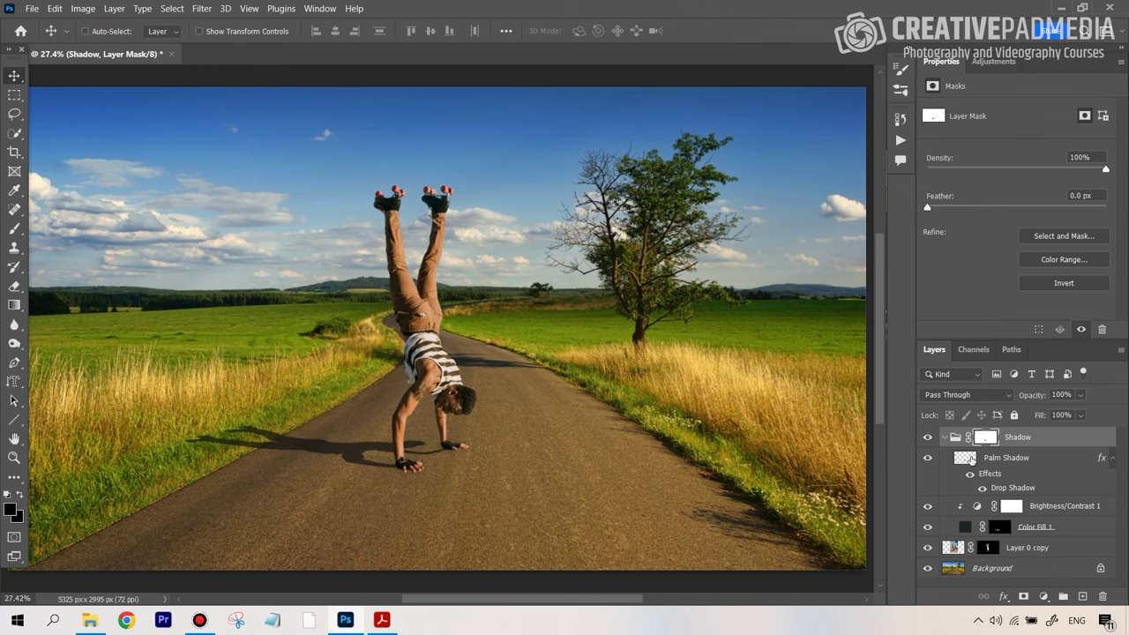
{"action": "left_click", "coordinate": [945, 437]}
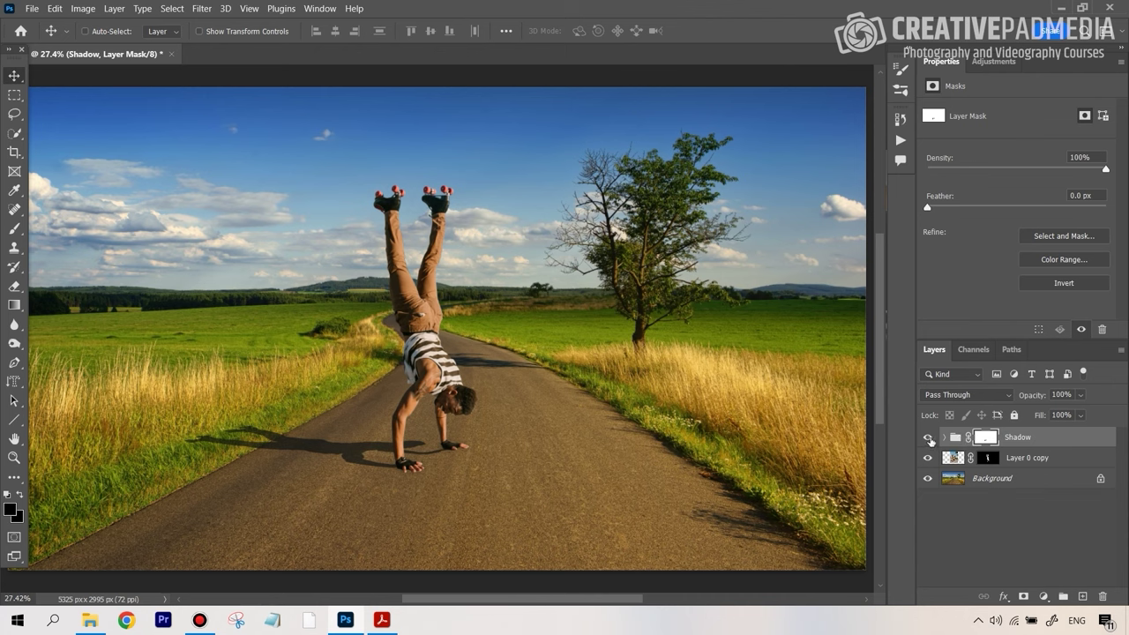
Compare the composite with and without all shadows by toggling the visibility of the Shadow group
{"action": "left_click", "coordinate": [928, 438]}
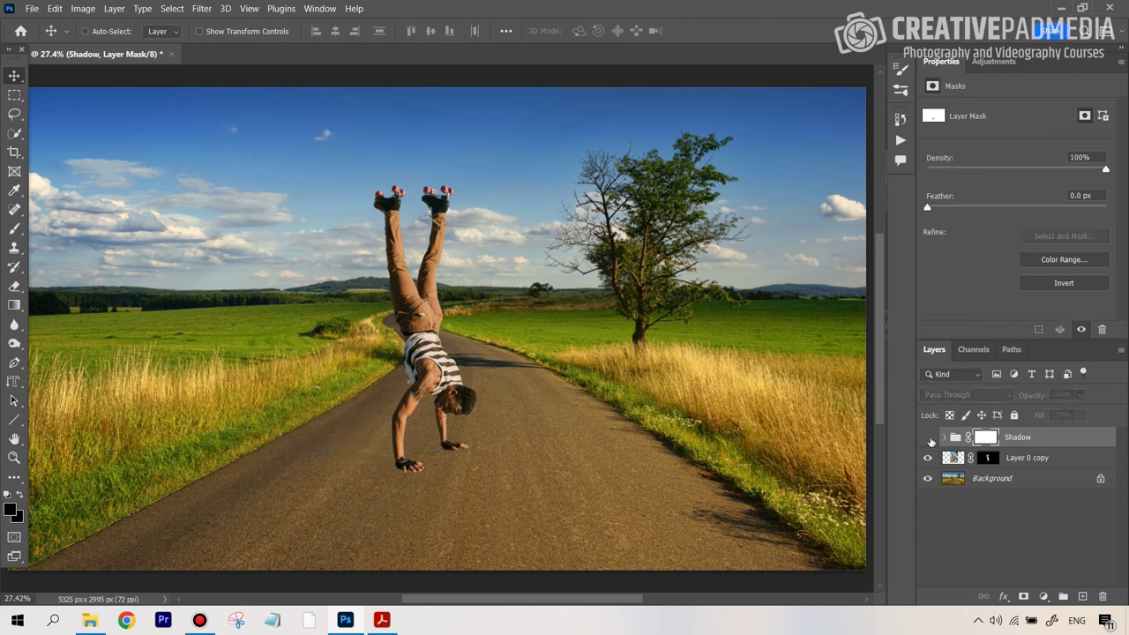
{"action": "left_click", "coordinate": [928, 438]}
{"action": "left_click", "coordinate": [928, 438]}
{"action": "left_click", "coordinate": [928, 438]}
{"action": "left_click", "coordinate": [929, 438]}
{"action": "left_click", "coordinate": [928, 439]}
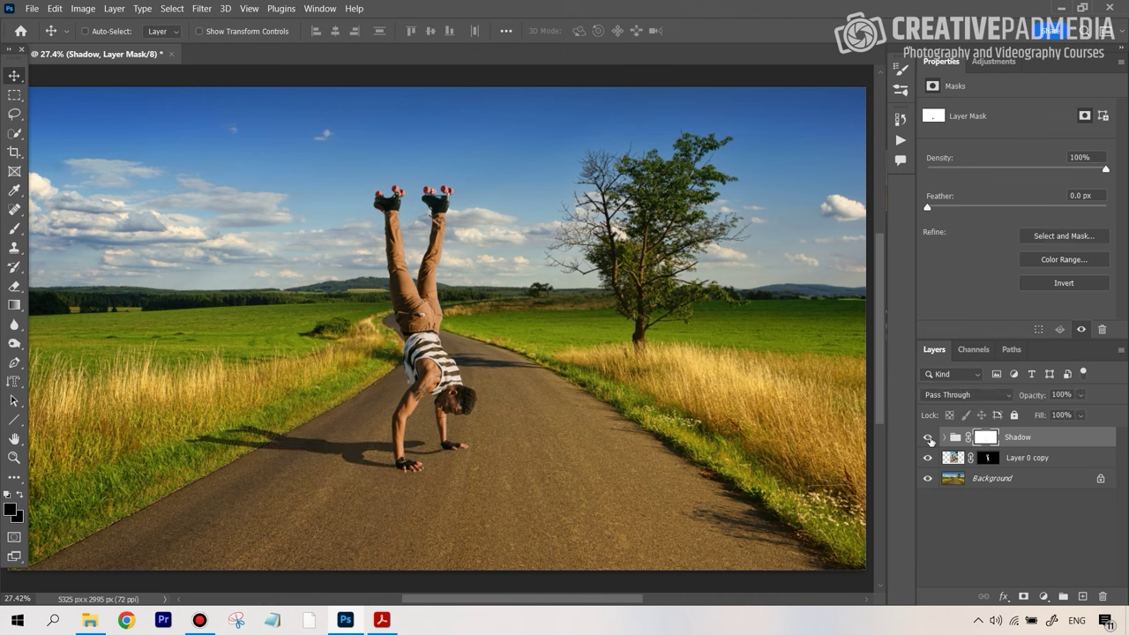
{"action": "left_click", "coordinate": [928, 438]}
{"action": "left_click", "coordinate": [929, 439]}
Switch to Acrobat to review Step 3, Creating Realism, in Compositing Steps Sheet.pdf, and return to Photoshop
{"action": "left_click", "coordinate": [385, 623]}
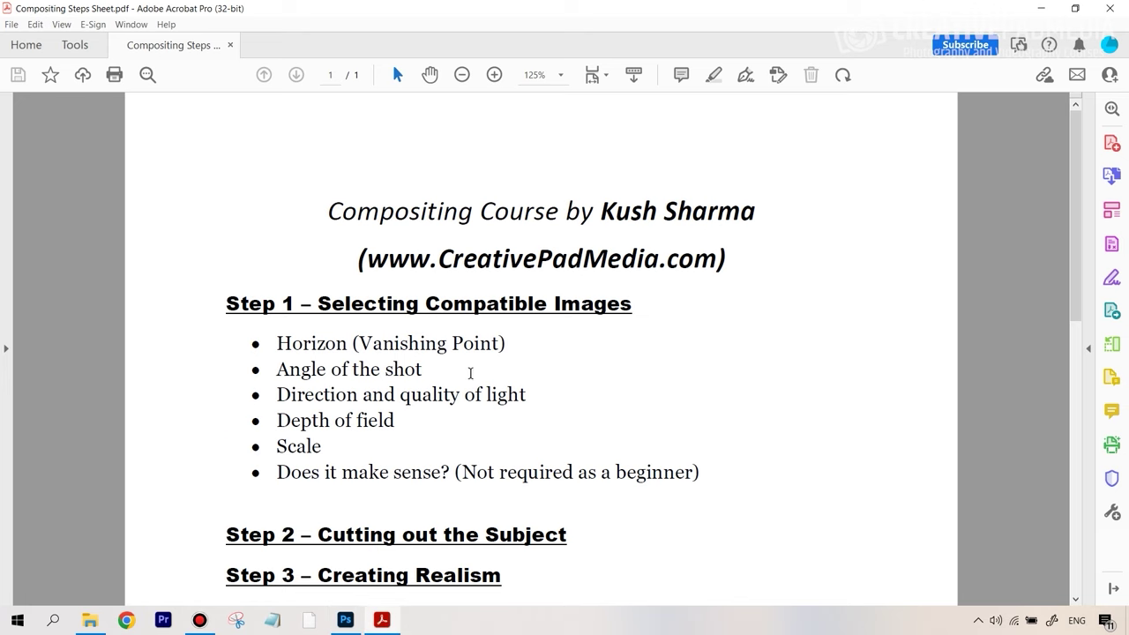
{"action": "scroll", "coordinate": [470, 373], "scroll_direction": "down", "scroll_amount": 8}
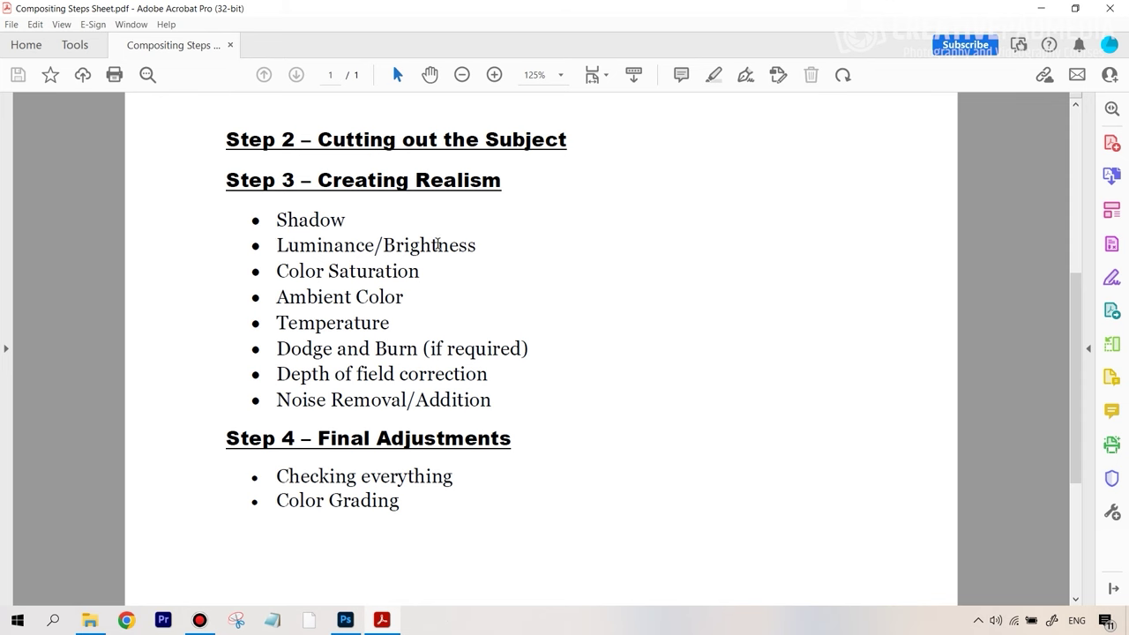
{"action": "left_click", "coordinate": [345, 620]}
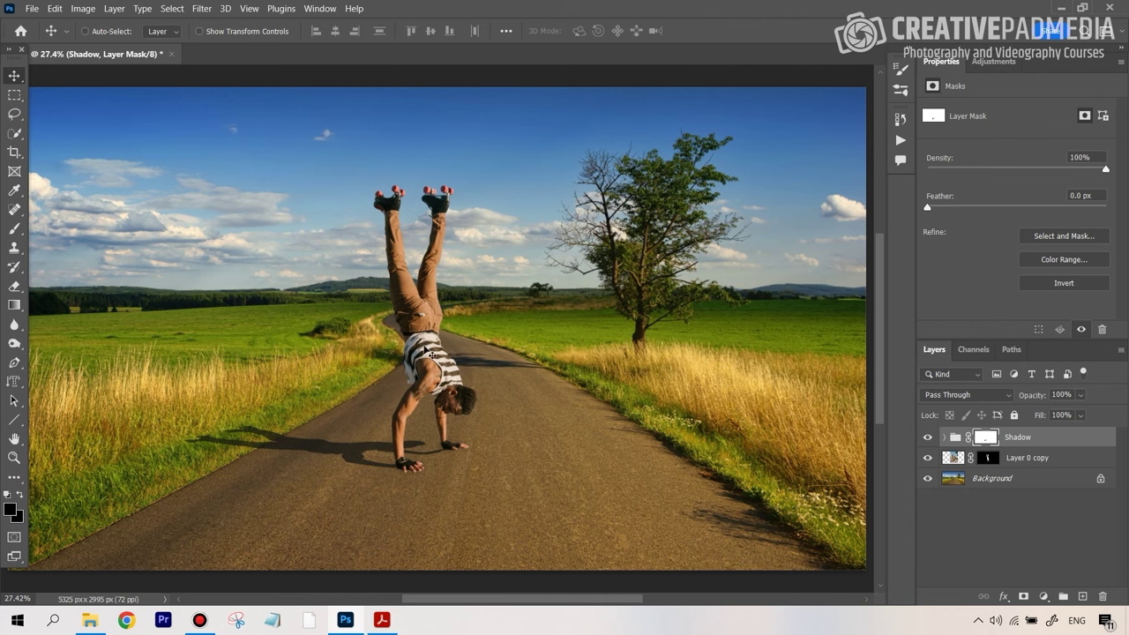
Add a Black & White adjustment layer above the Shadow group and a Curves adjustment layer on top of it
{"action": "left_click", "coordinate": [1043, 597]}
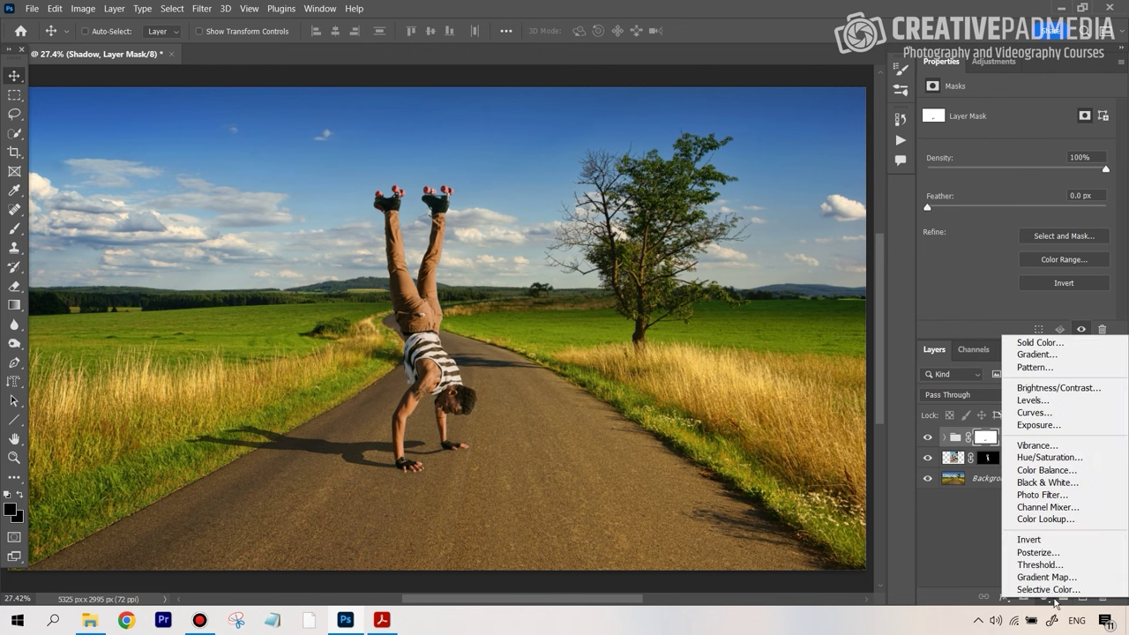
{"action": "left_click", "coordinate": [1051, 484]}
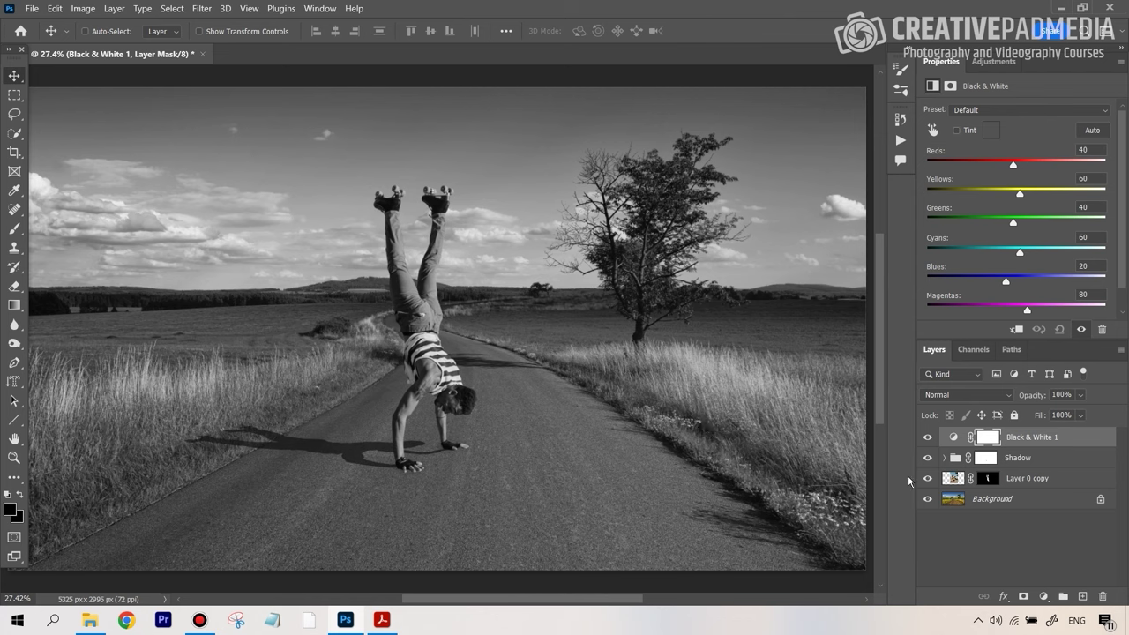
{"action": "left_click", "coordinate": [1043, 597]}
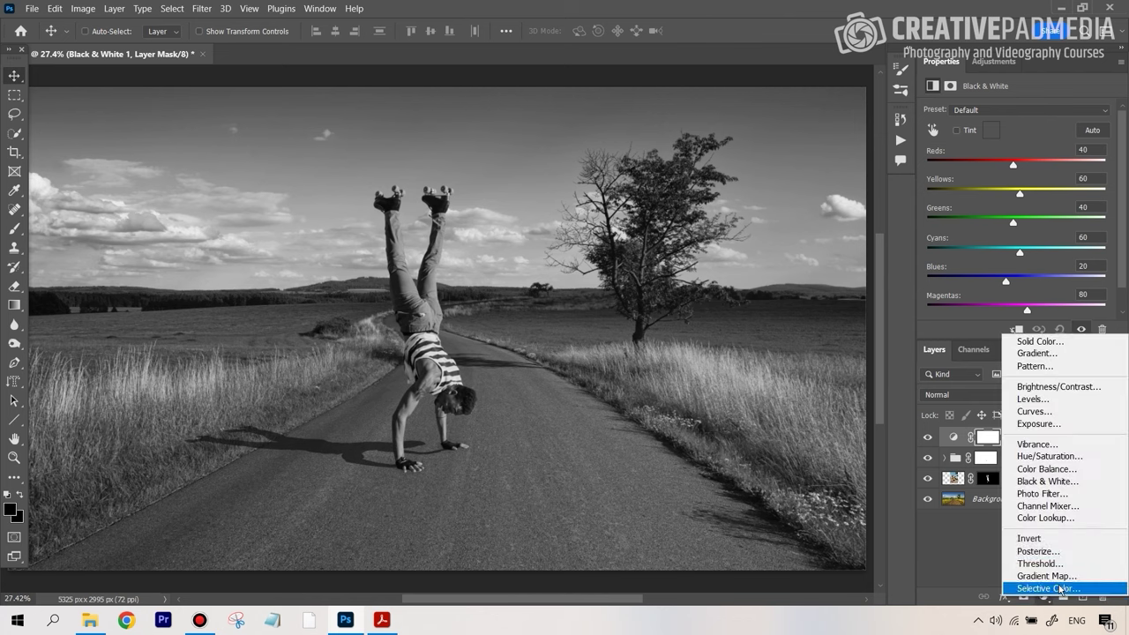
{"action": "left_click", "coordinate": [1035, 412]}
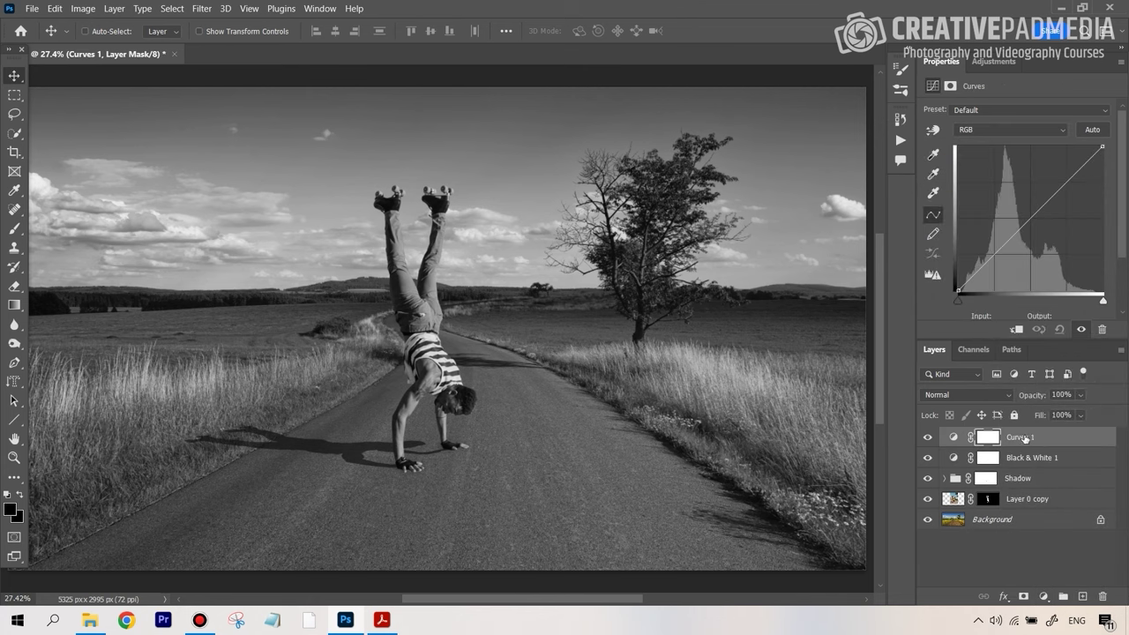
{"action": "left_click_drag", "start_coordinate": [1022, 438], "coordinate": [1022, 491]}
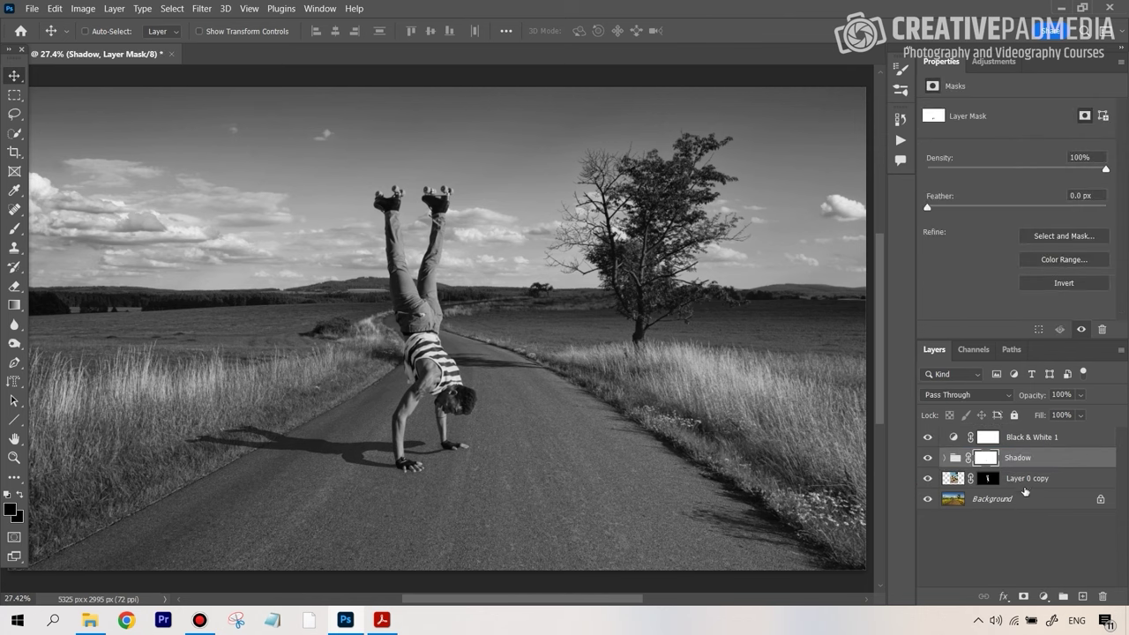
{"action": "key", "text": "ctrl"}
{"action": "key", "text": "ctrl+z"}
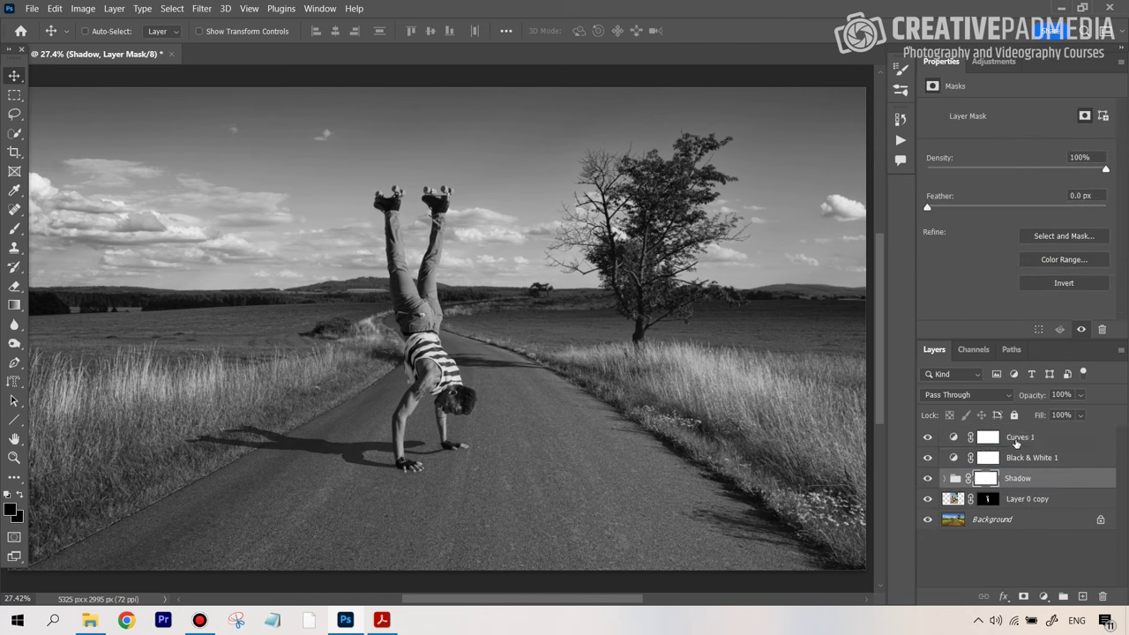
Move the Curves 1 layer below the Shadow group, directly above Layer 0 copy
{"action": "left_click", "coordinate": [1047, 441]}
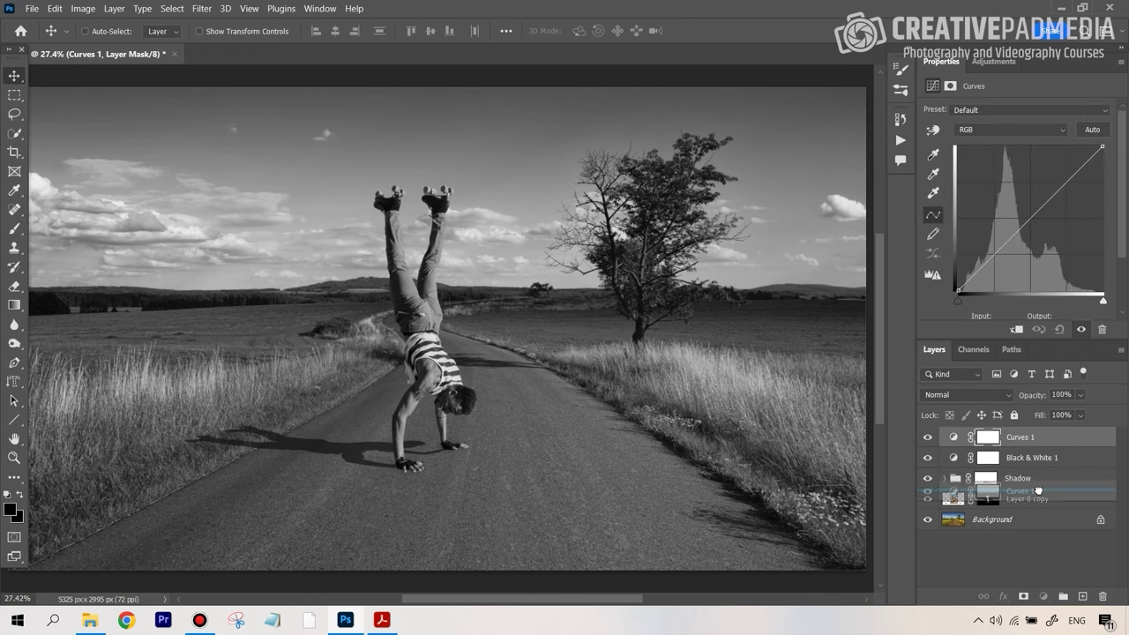
{"action": "left_click_drag", "start_coordinate": [1043, 490], "coordinate": [1043, 492]}
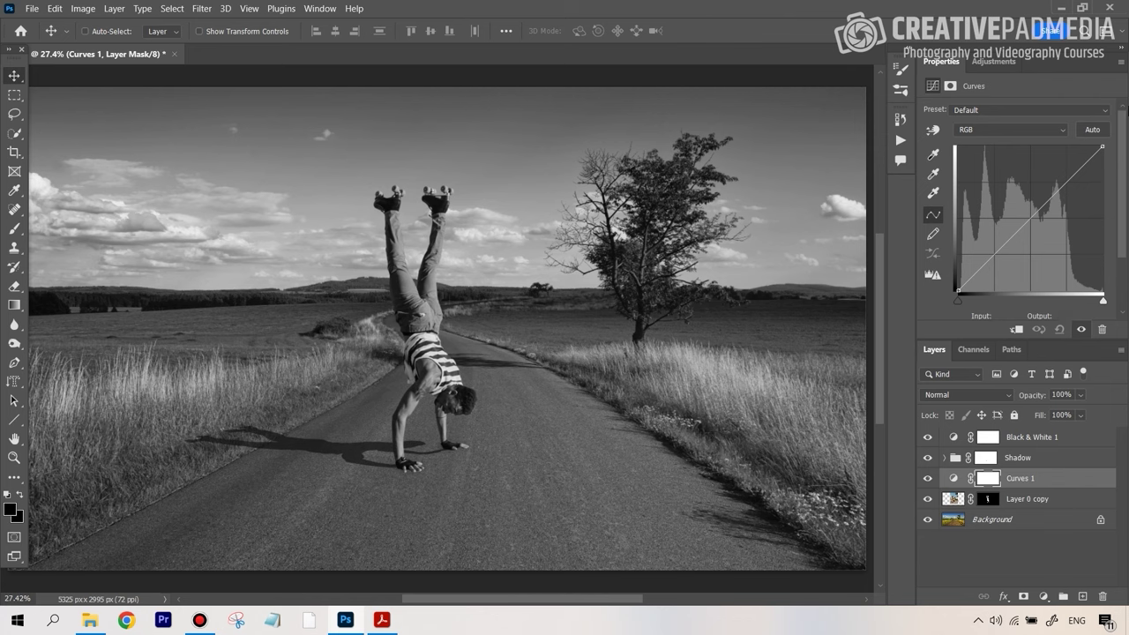
Try lowering the white point and shifting the black point of the Curves 1 adjustment, restoring the default curve
{"action": "left_click_drag", "start_coordinate": [1104, 149], "coordinate": [1125, 190]}
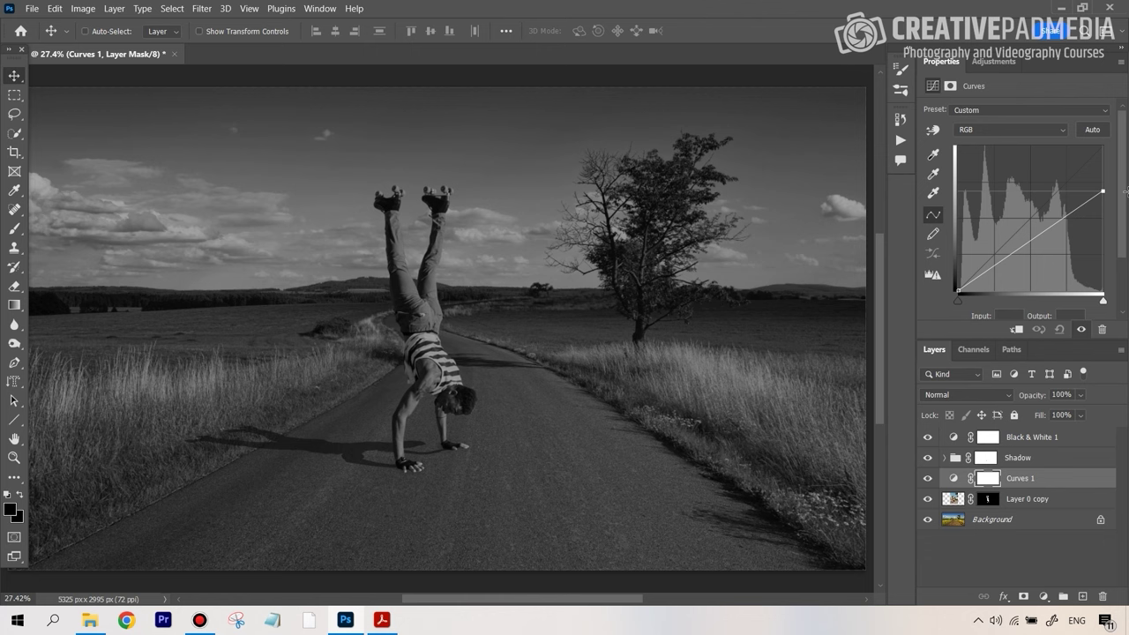
{"action": "left_click_drag", "start_coordinate": [1125, 190], "coordinate": [1102, 114]}
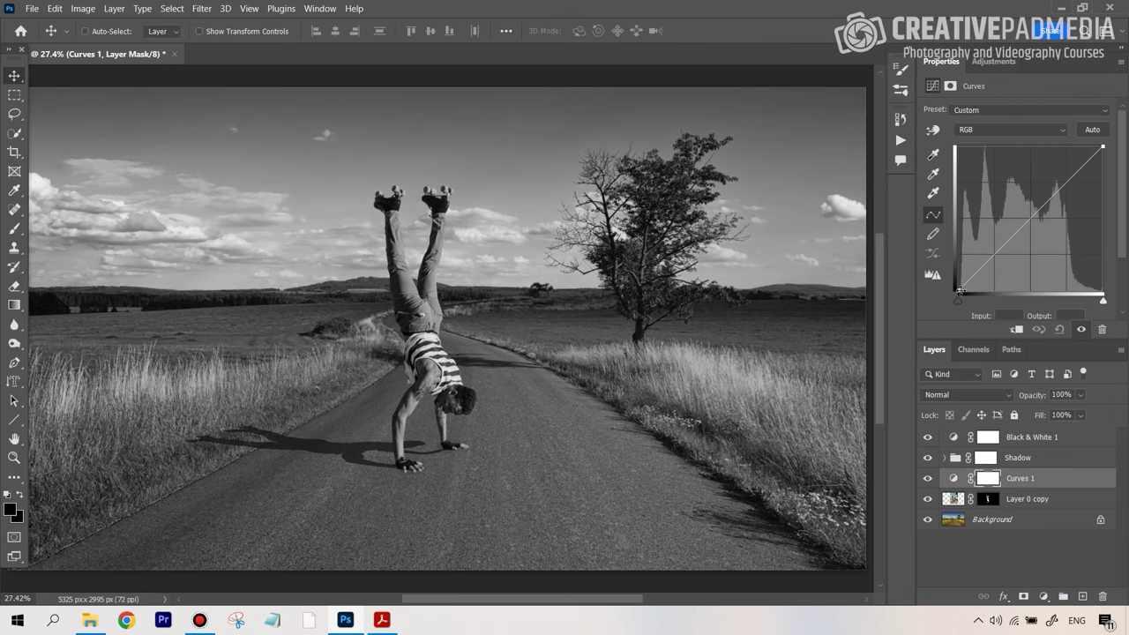
{"action": "left_click_drag", "start_coordinate": [958, 291], "coordinate": [1011, 311]}
{"action": "key", "text": "ctrl+z"}
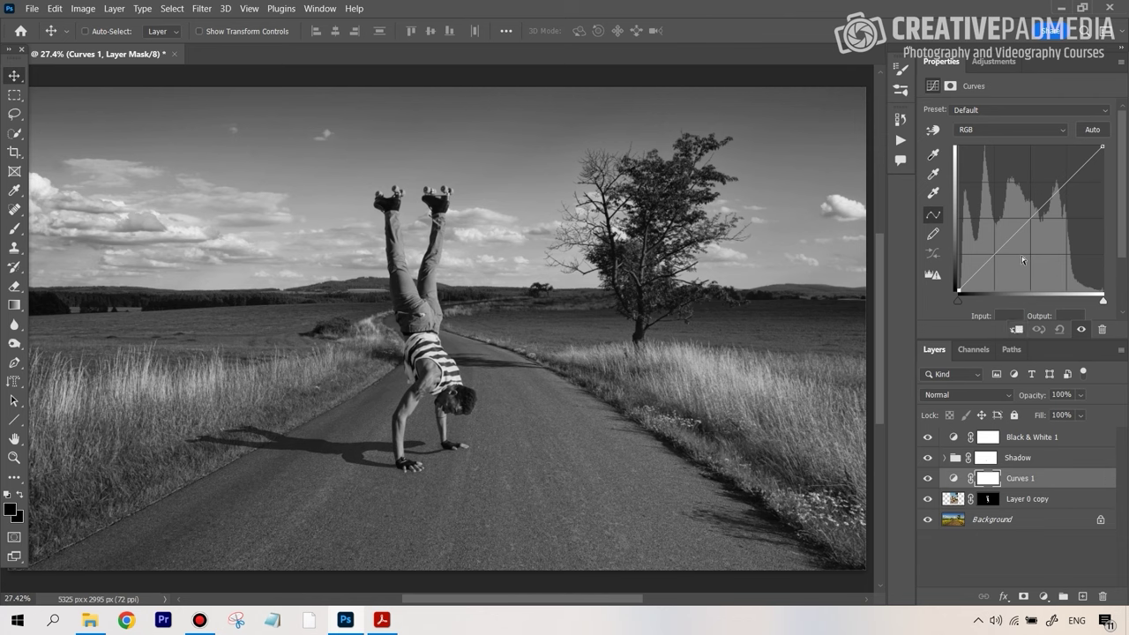
Clip the Curves 1 adjustment to Layer 0 copy, test it with a darkening bend, and reset the curve
{"action": "left_click", "coordinate": [1016, 330]}
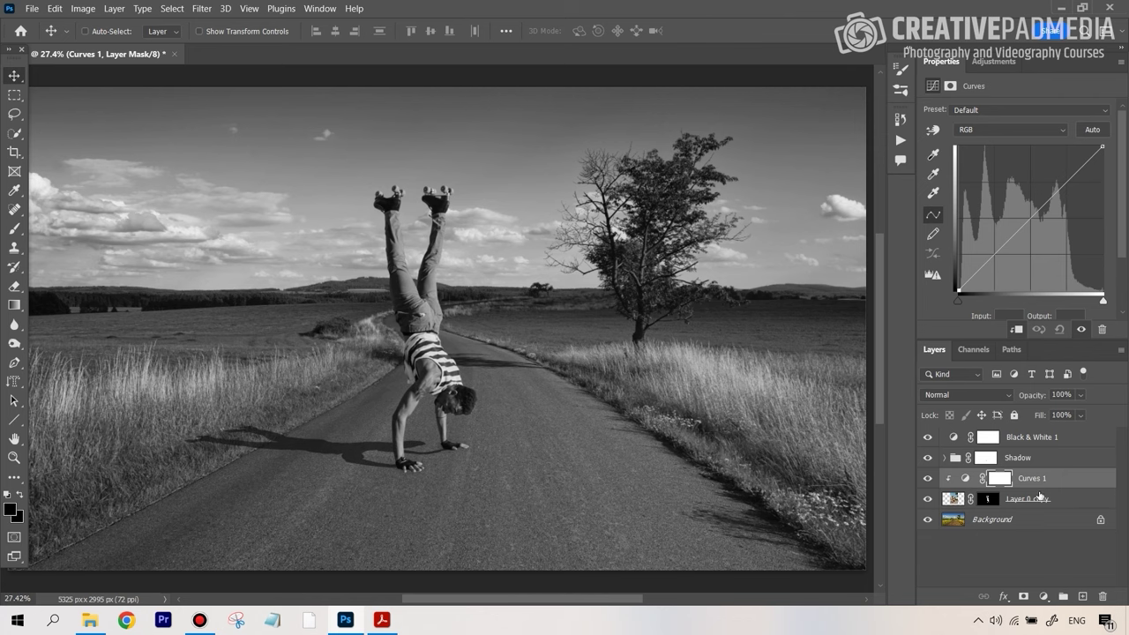
{"action": "left_click_drag", "start_coordinate": [1084, 171], "coordinate": [1067, 214]}
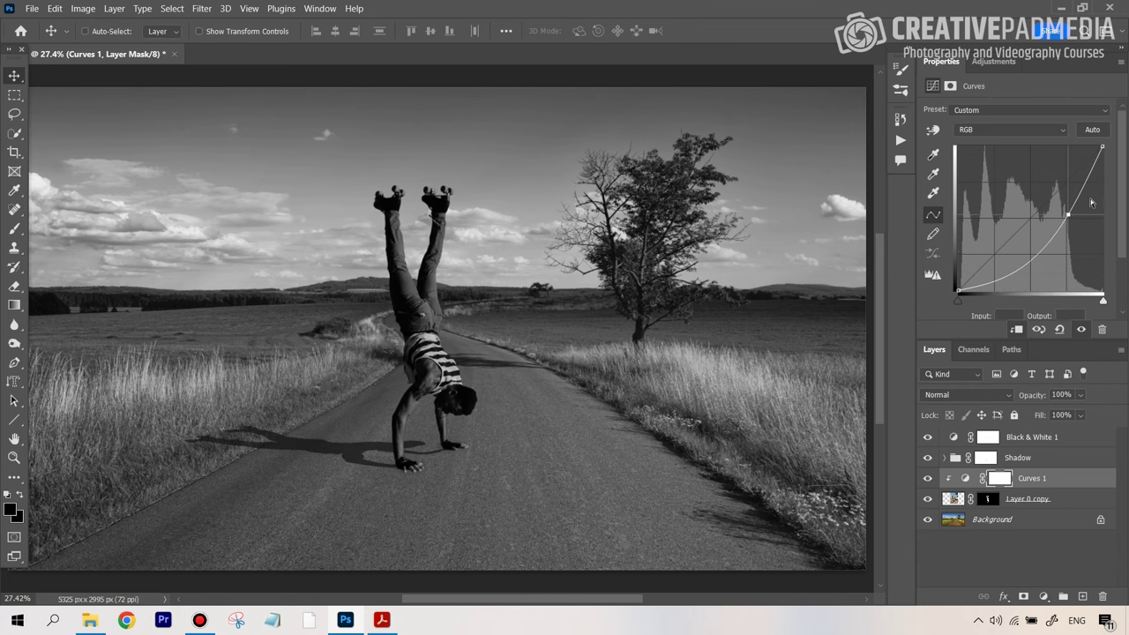
{"action": "left_click", "coordinate": [1059, 329]}
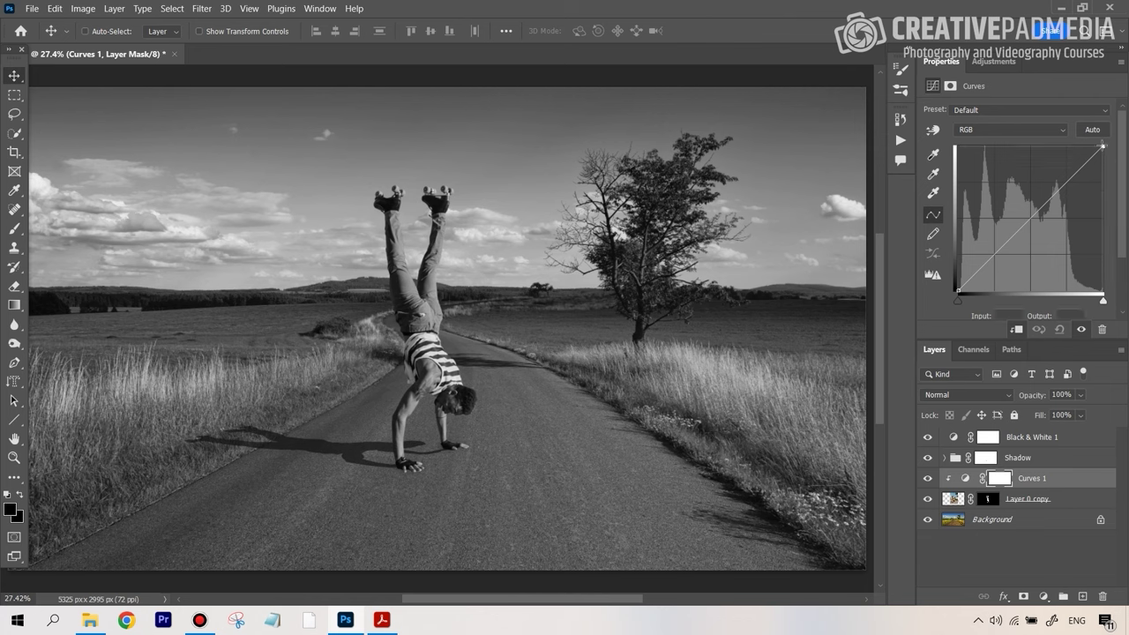
Lower the white point of the Curves 1 adjustment and raise its black point slightly to match the skater's luminance to the road
{"action": "mouse_move", "coordinate": [1108, 150]}
{"action": "left_mouse_down"}
{"action": "mouse_move", "coordinate": [1102, 177]}
{"action": "mouse_move", "coordinate": [1109, 148]}
{"action": "mouse_move", "coordinate": [1114, 168]}
{"action": "left_mouse_up"}
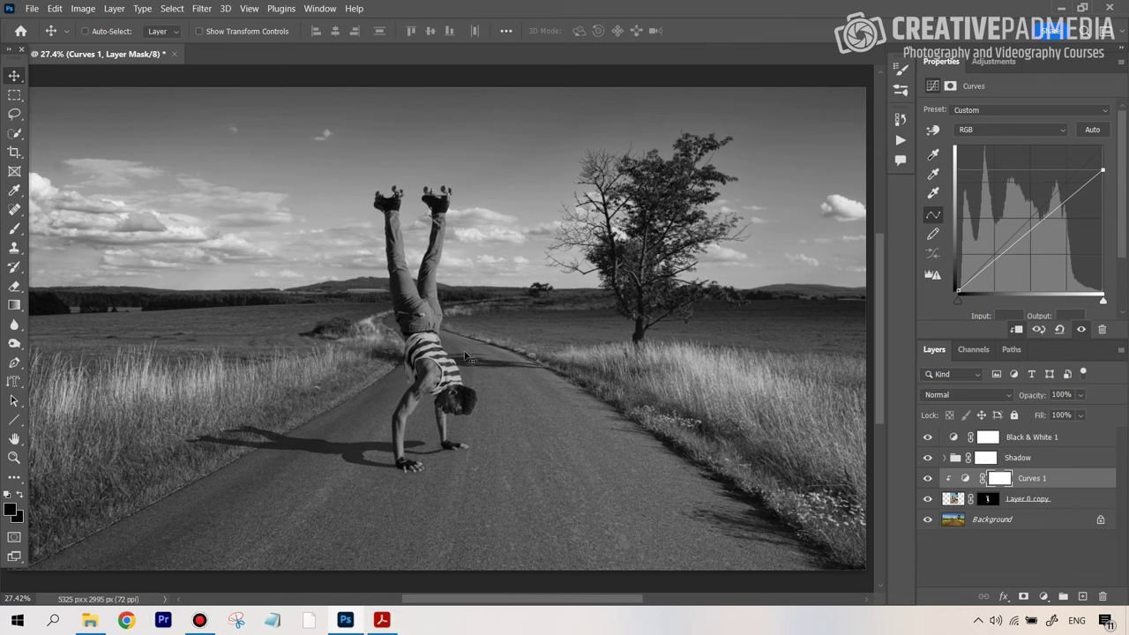
{"action": "left_click", "coordinate": [958, 291]}
{"action": "left_click_drag", "start_coordinate": [955, 286], "coordinate": [950, 282]}
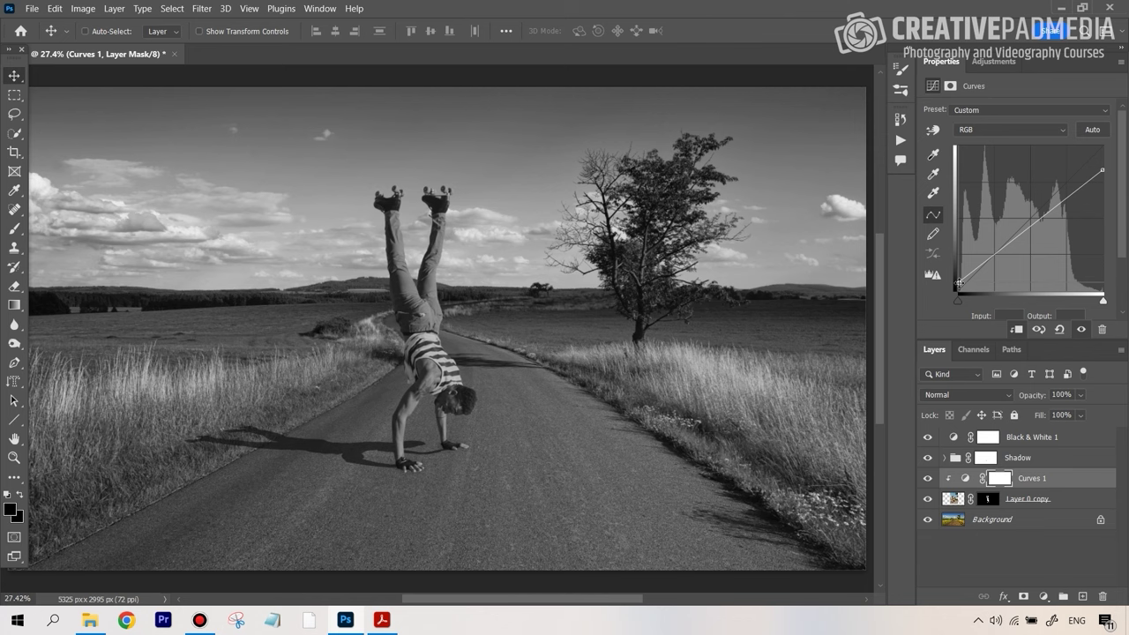
{"action": "left_click_drag", "start_coordinate": [957, 282], "coordinate": [959, 283]}
Delete the Black & White 1 layer and rename the Curves 1 layer as Luminance
{"action": "left_click_drag", "start_coordinate": [1047, 437], "coordinate": [1101, 597]}
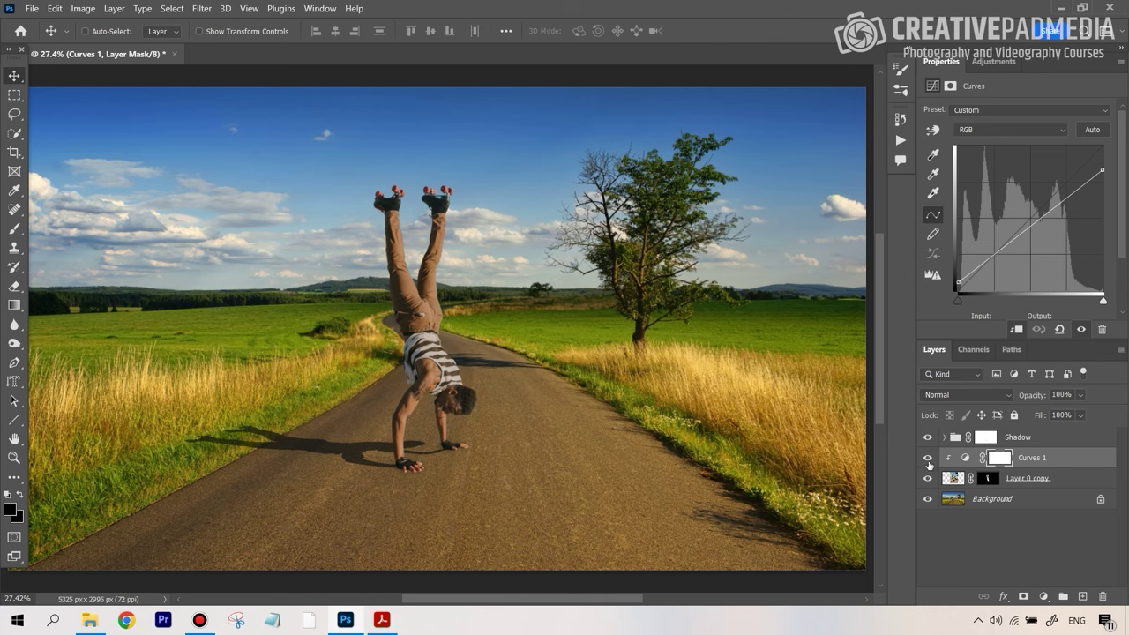
{"action": "double_click", "coordinate": [1037, 462]}
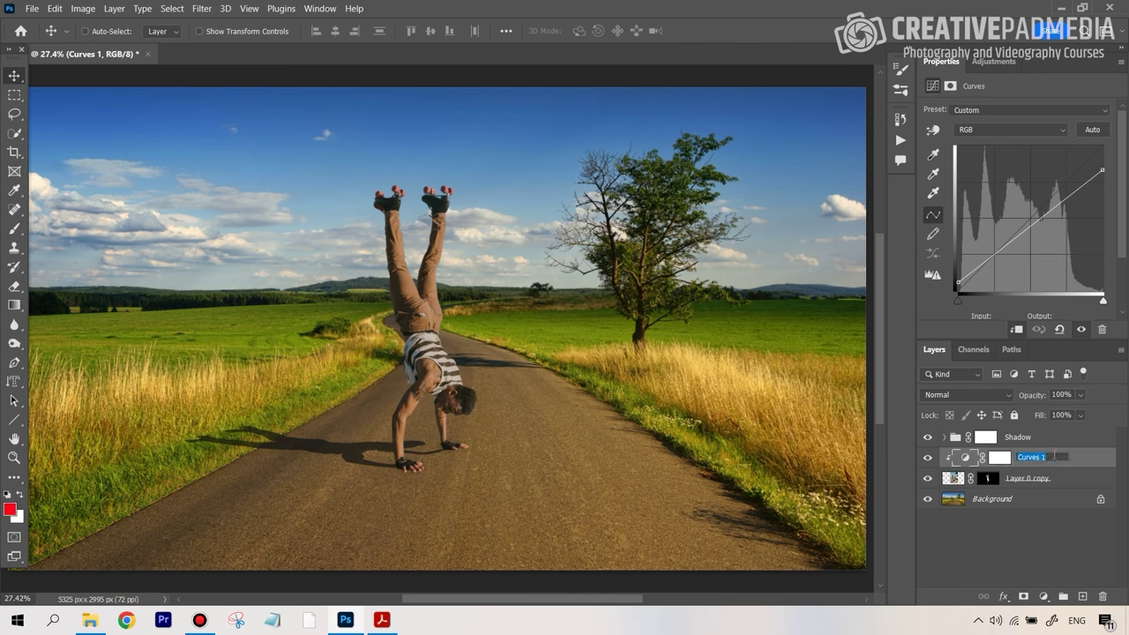
{"action": "type", "text": "Luminance"}
{"action": "left_click", "coordinate": [1060, 441]}
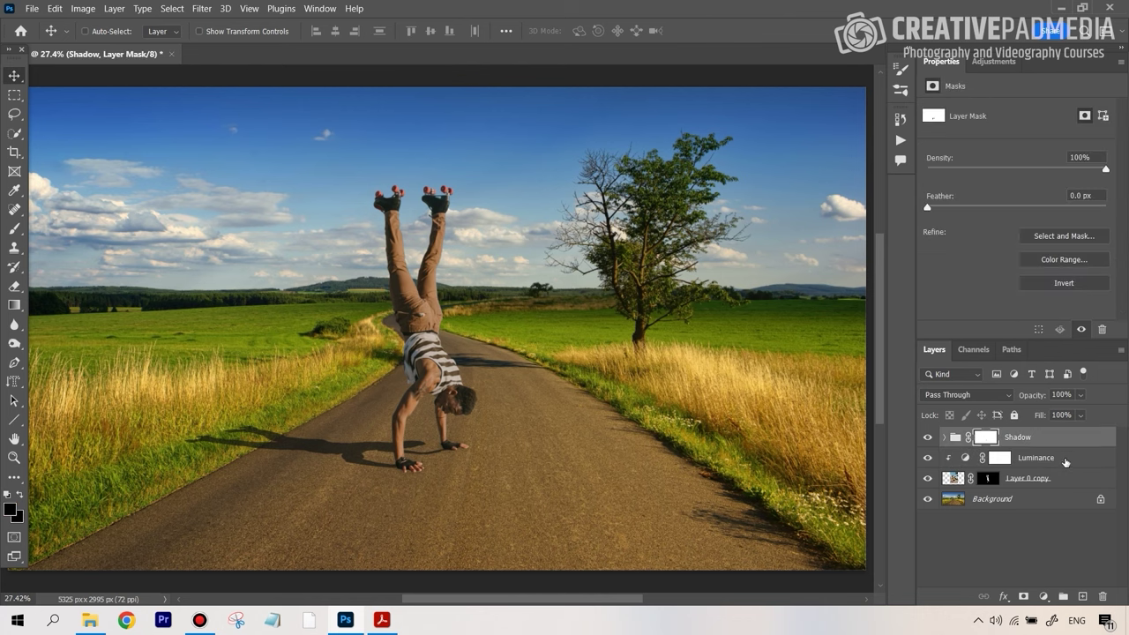
Compare the skater with and without the Luminance adjustment by toggling its visibility
{"action": "left_click", "coordinate": [1064, 461]}
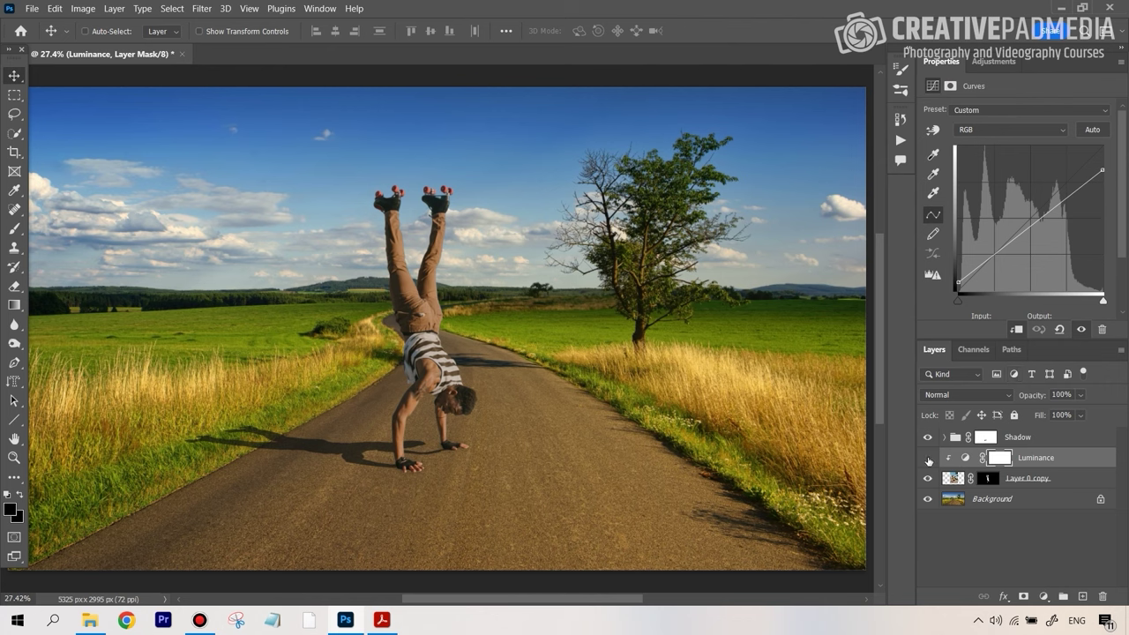
{"action": "left_click", "coordinate": [927, 458]}
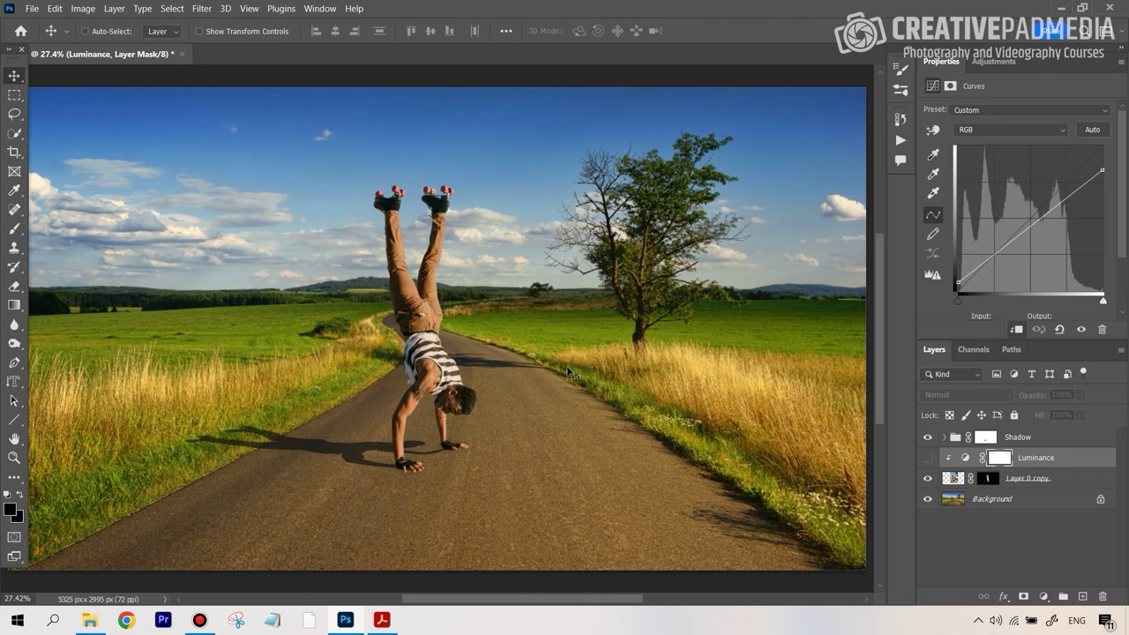
{"action": "left_click", "coordinate": [927, 458]}
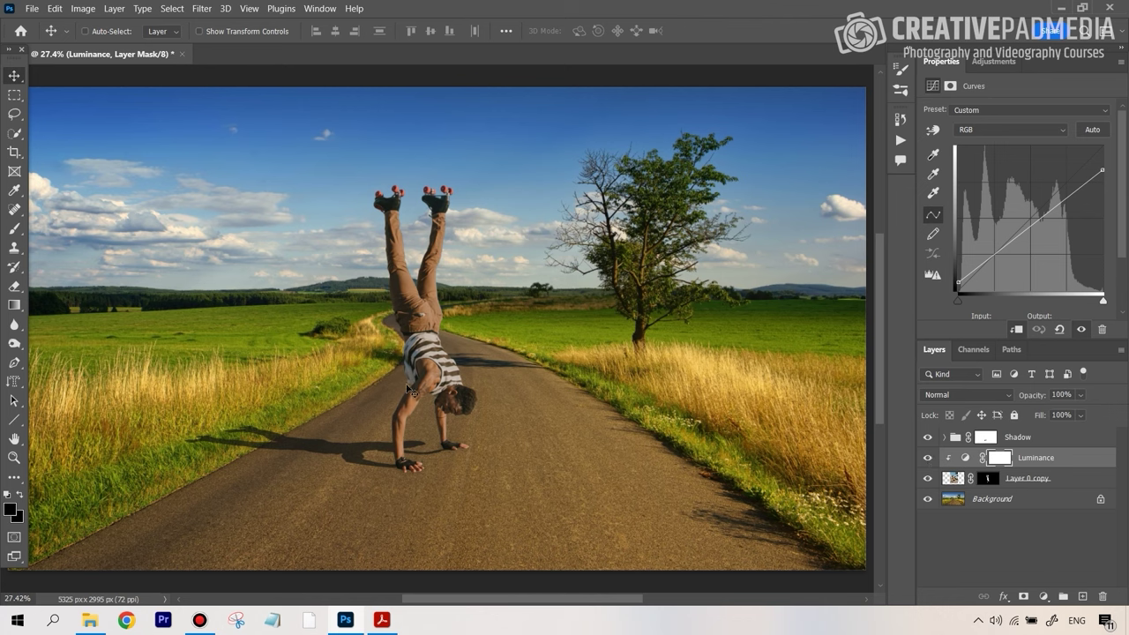
Reduce the Luminance layer's opacity to 54% and compare the skater with the adjustment hidden and shown
{"action": "left_click", "coordinate": [1079, 395]}
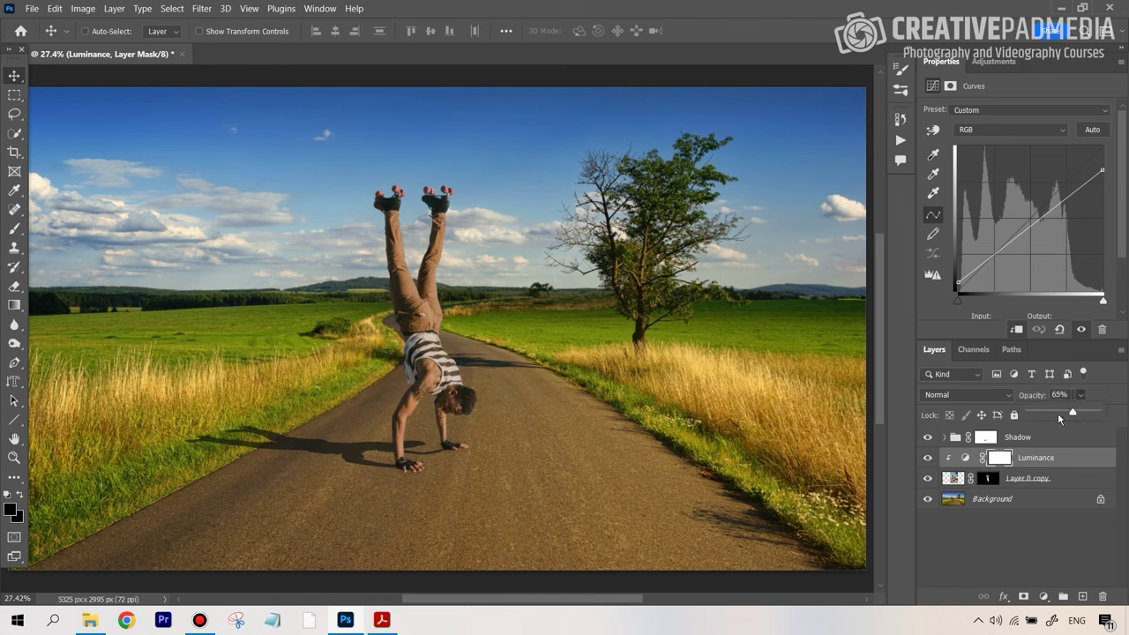
{"action": "left_click_drag", "start_coordinate": [1072, 412], "coordinate": [1066, 415]}
{"action": "left_click", "coordinate": [927, 458]}
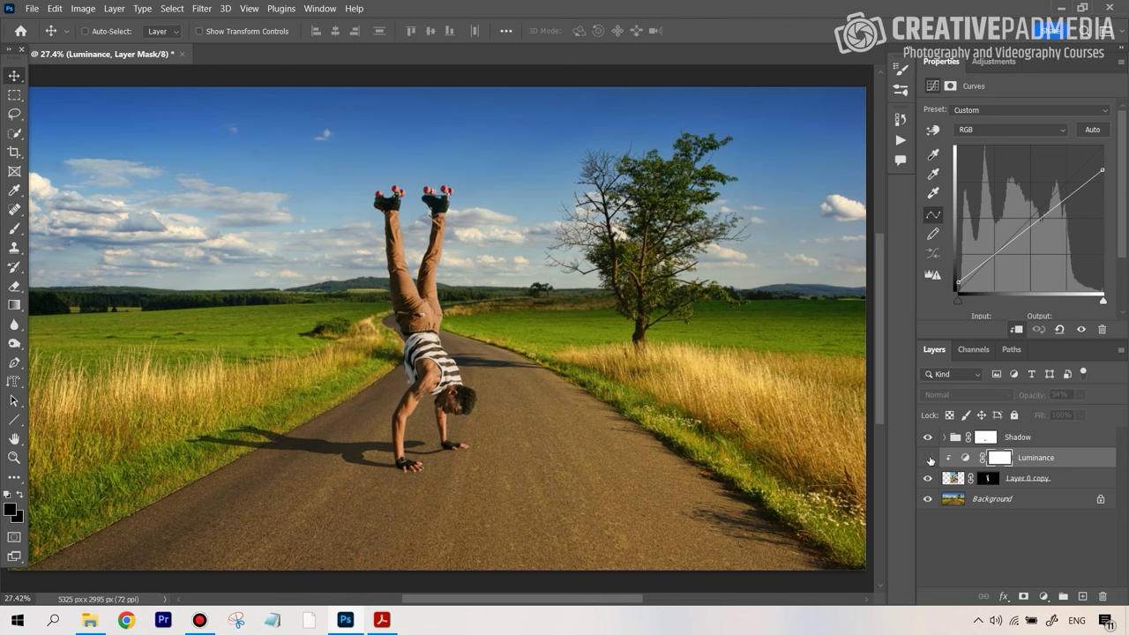
{"action": "left_click", "coordinate": [927, 458]}
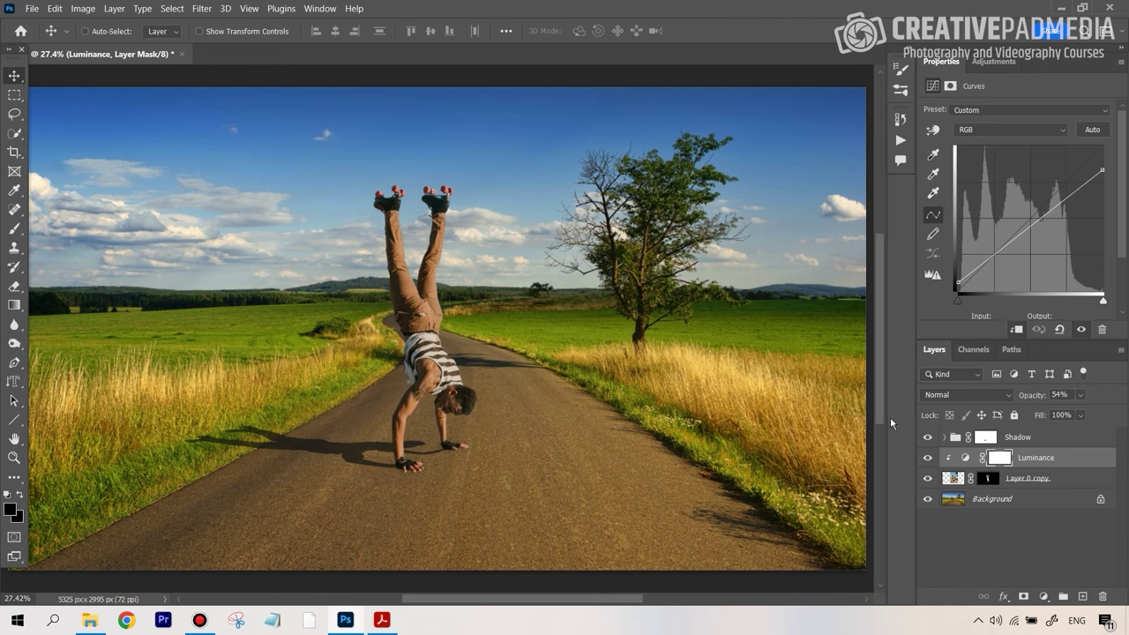
{"action": "left_click", "coordinate": [928, 458]}
{"action": "left_click", "coordinate": [927, 459]}
Switch to Acrobat to check the compositing steps sheet for the next realism task
{"action": "left_click", "coordinate": [381, 620]}
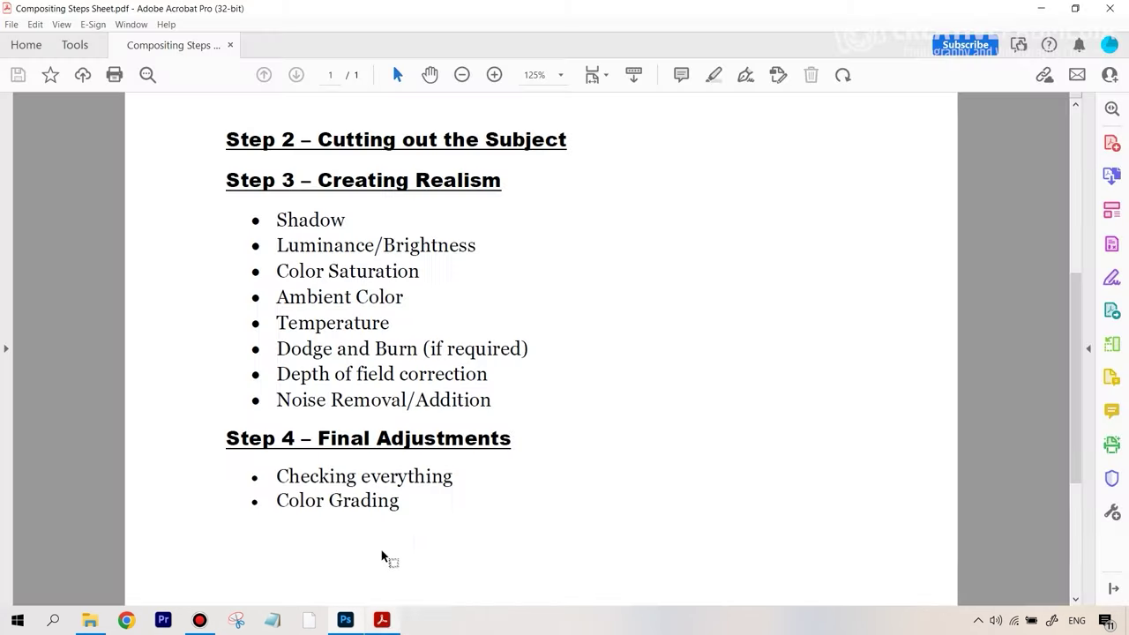